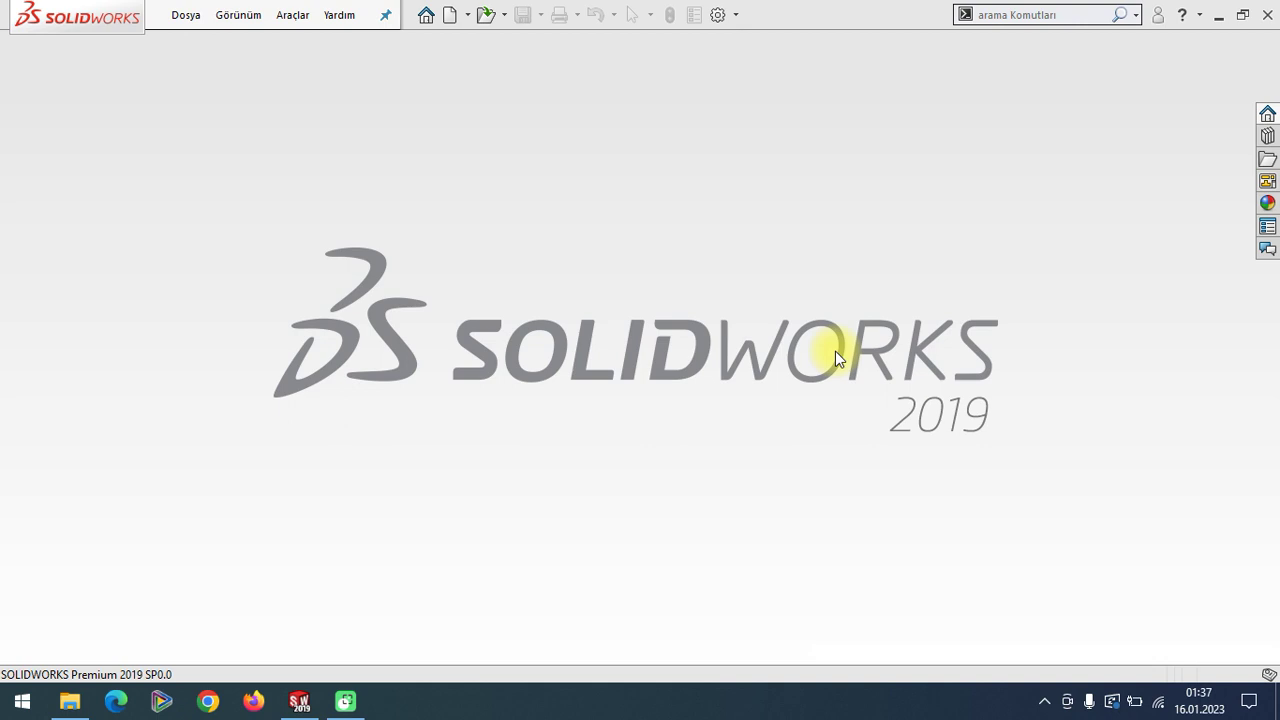
Create a new part document, Parça15, from File > New.
click(186, 15)
click(205, 45)
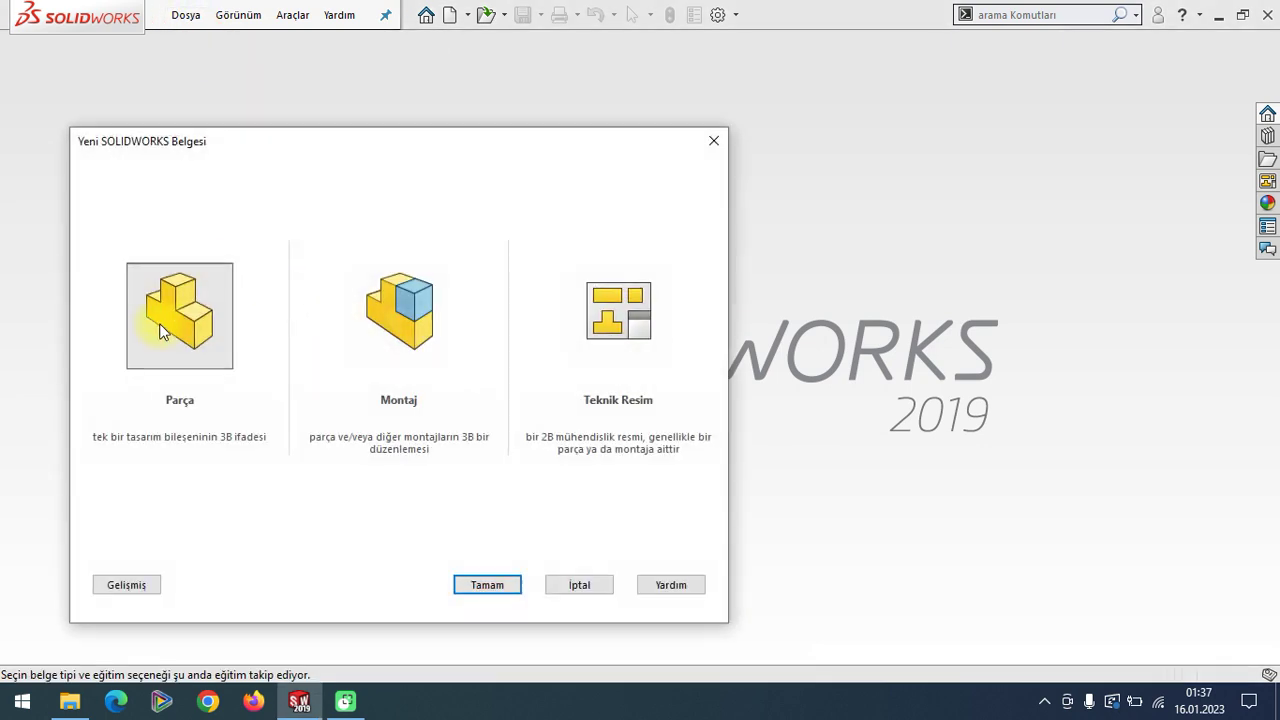
double_click(123, 291)
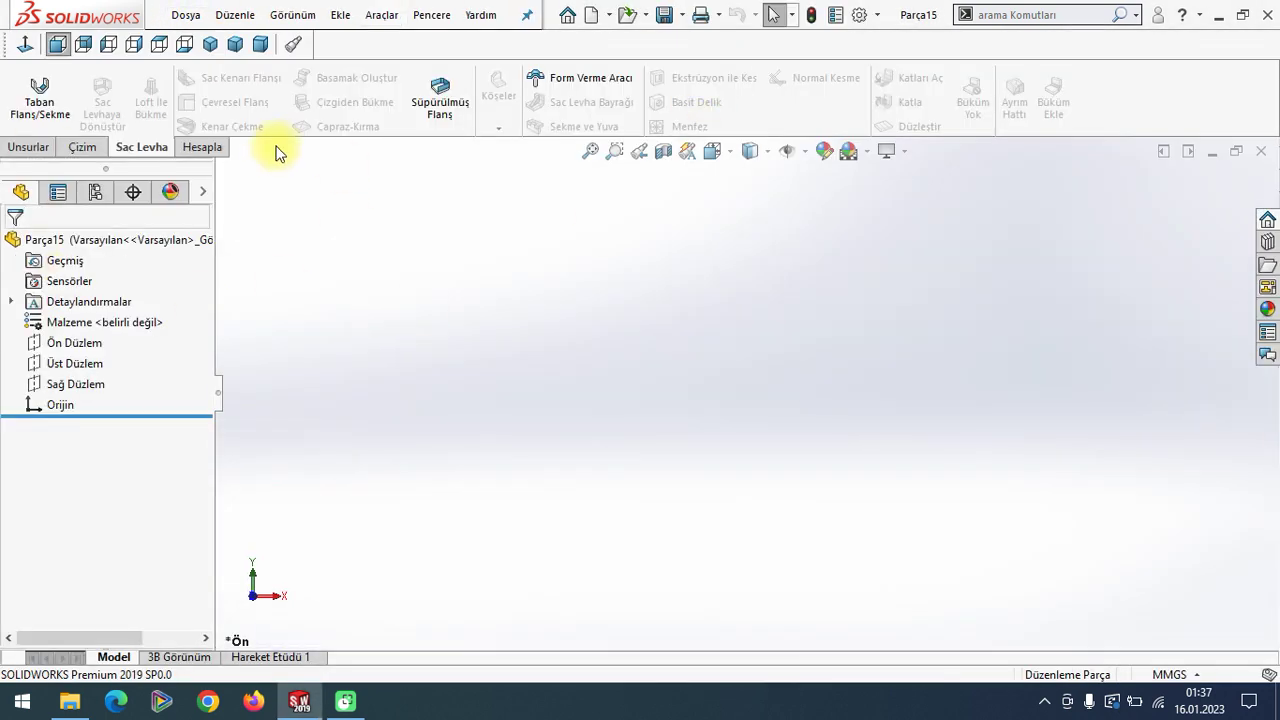
Browse the Unsurlar, Çizim and Sac Levha tool tabs, ending on Sac Levha.
click(38, 147)
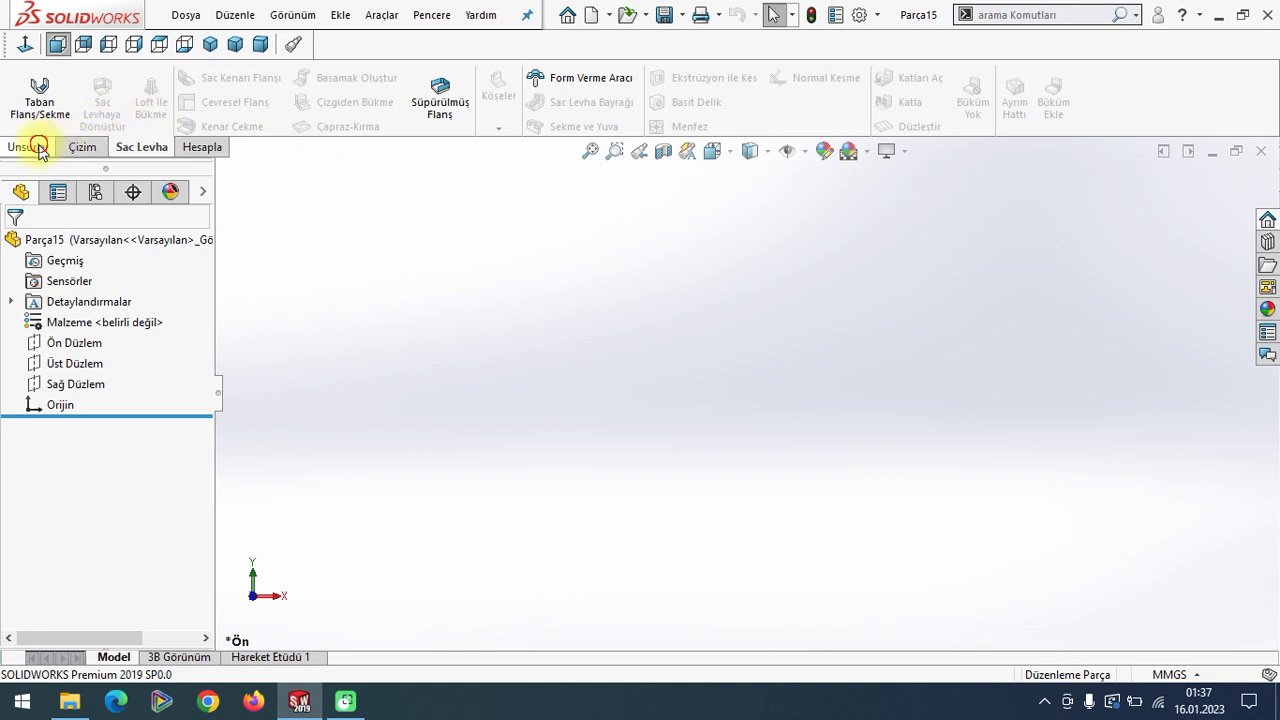
click(152, 148)
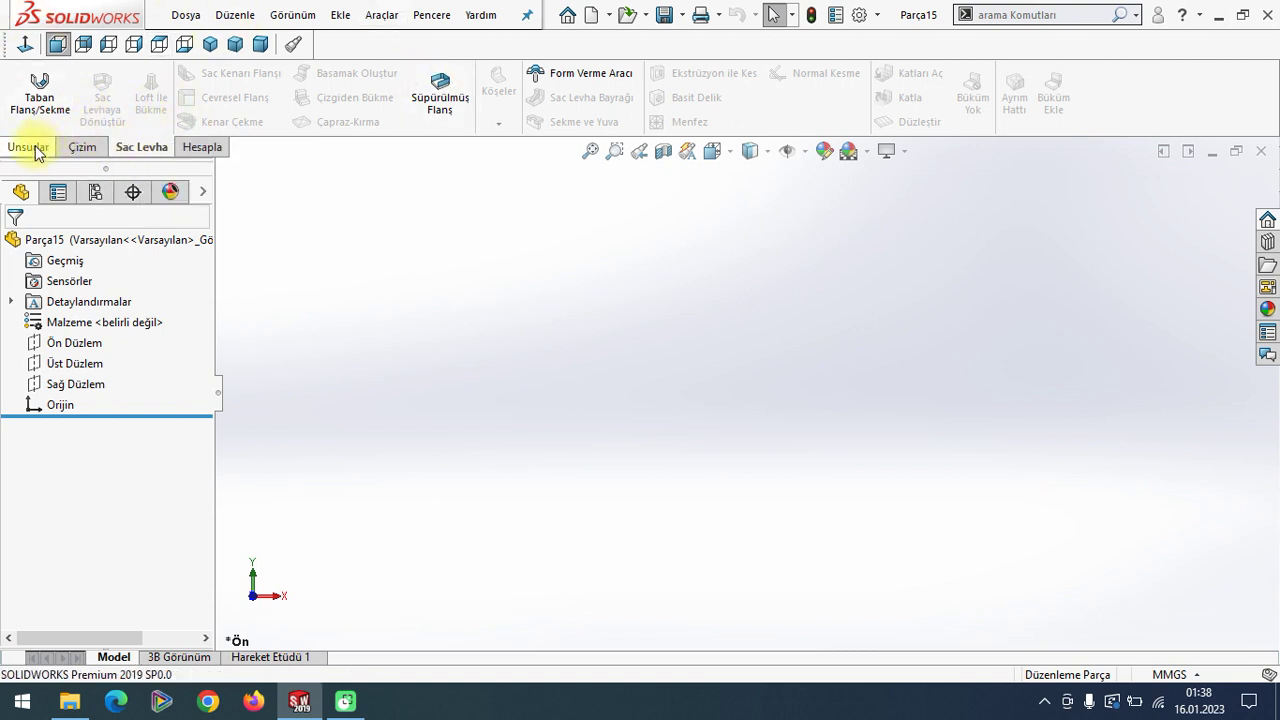
click(91, 149)
right_click(88, 147)
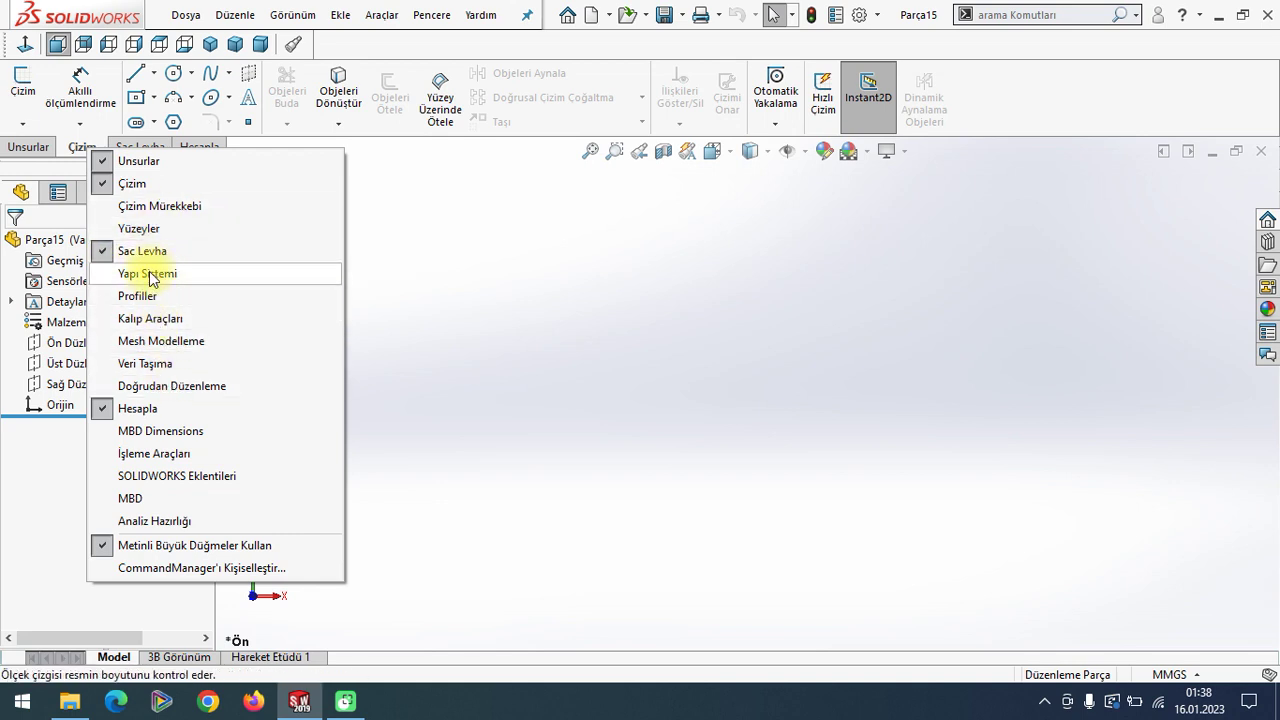
click(560, 249)
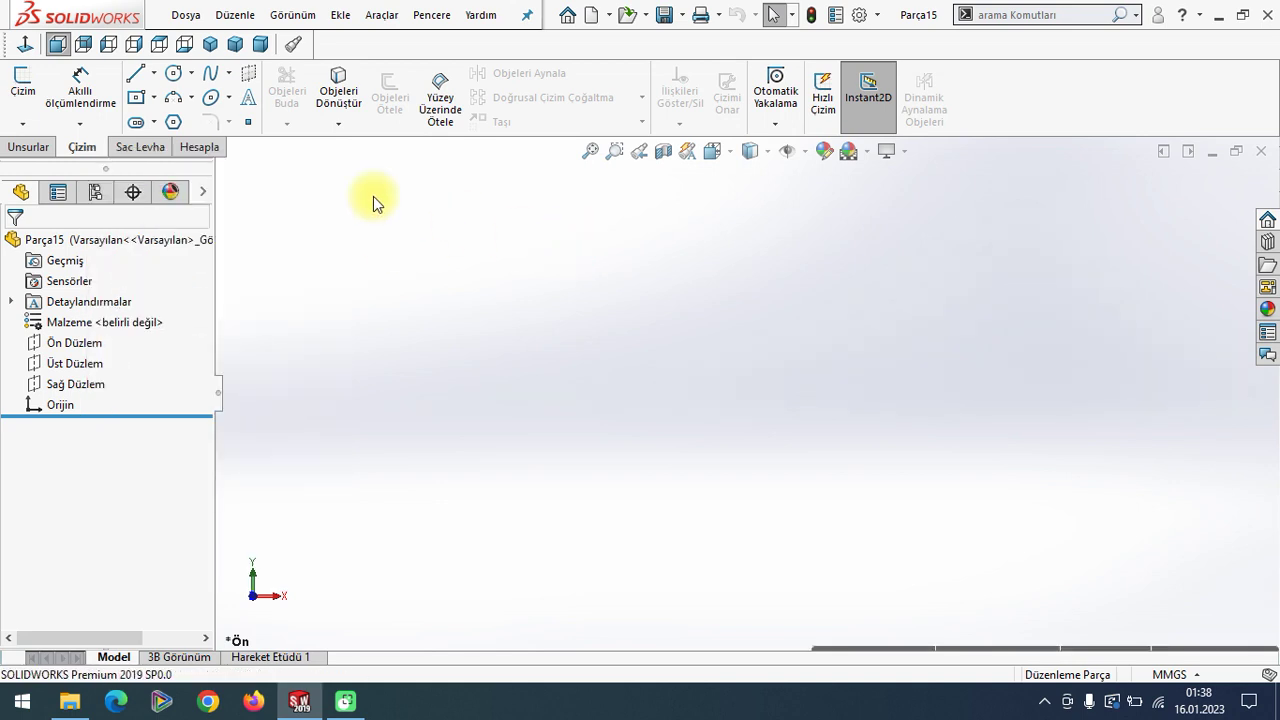
click(155, 150)
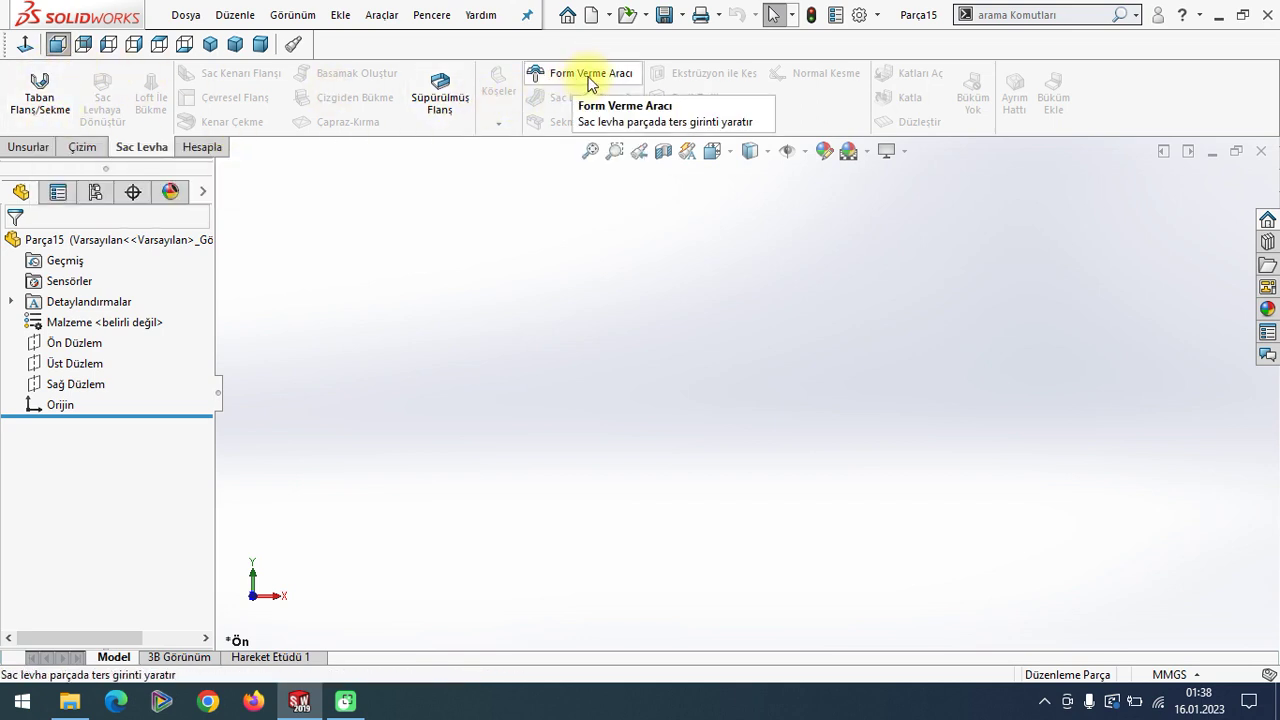
click(40, 148)
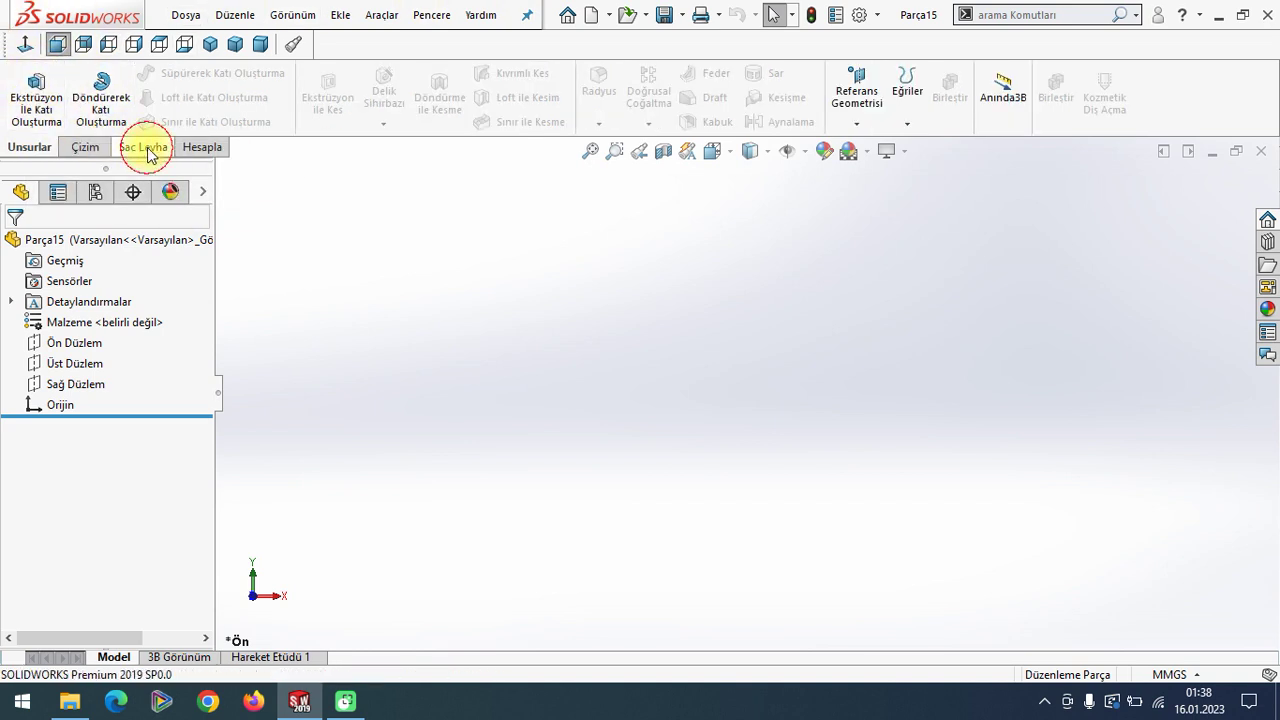
click(140, 148)
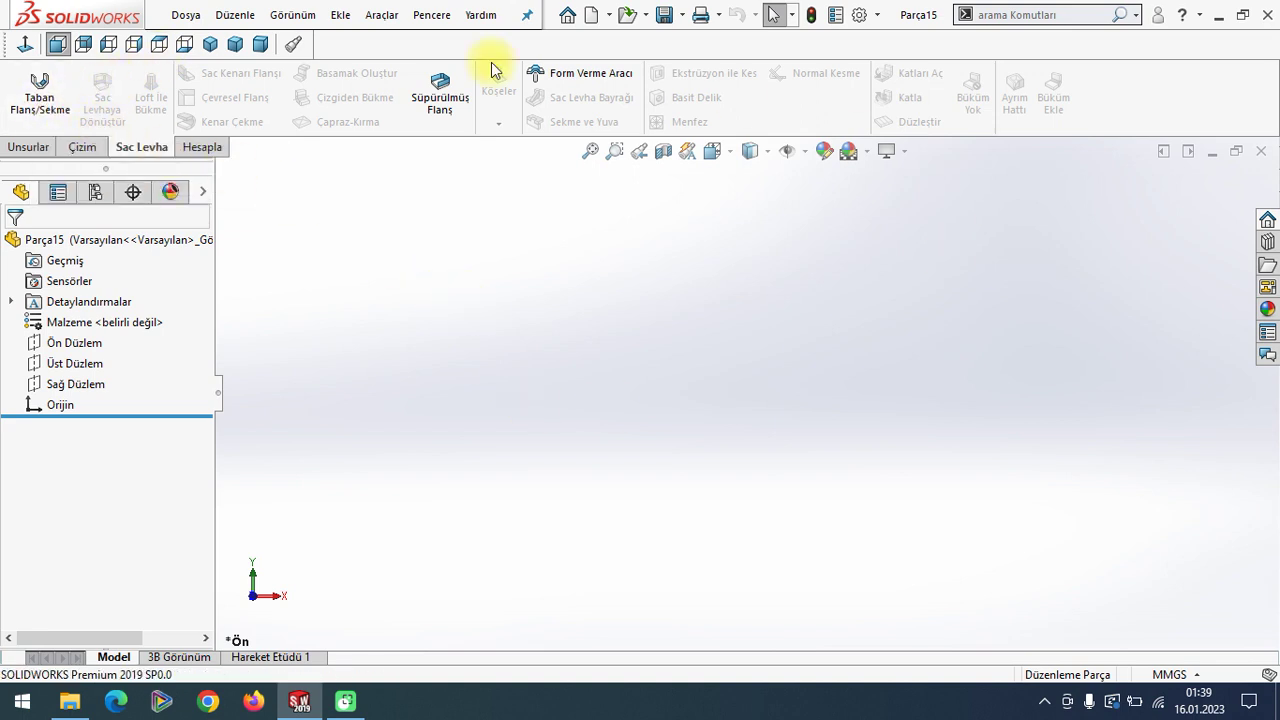
Sketch a centre rectangle at the origin on the top plane.
click(33, 364)
click(47, 341)
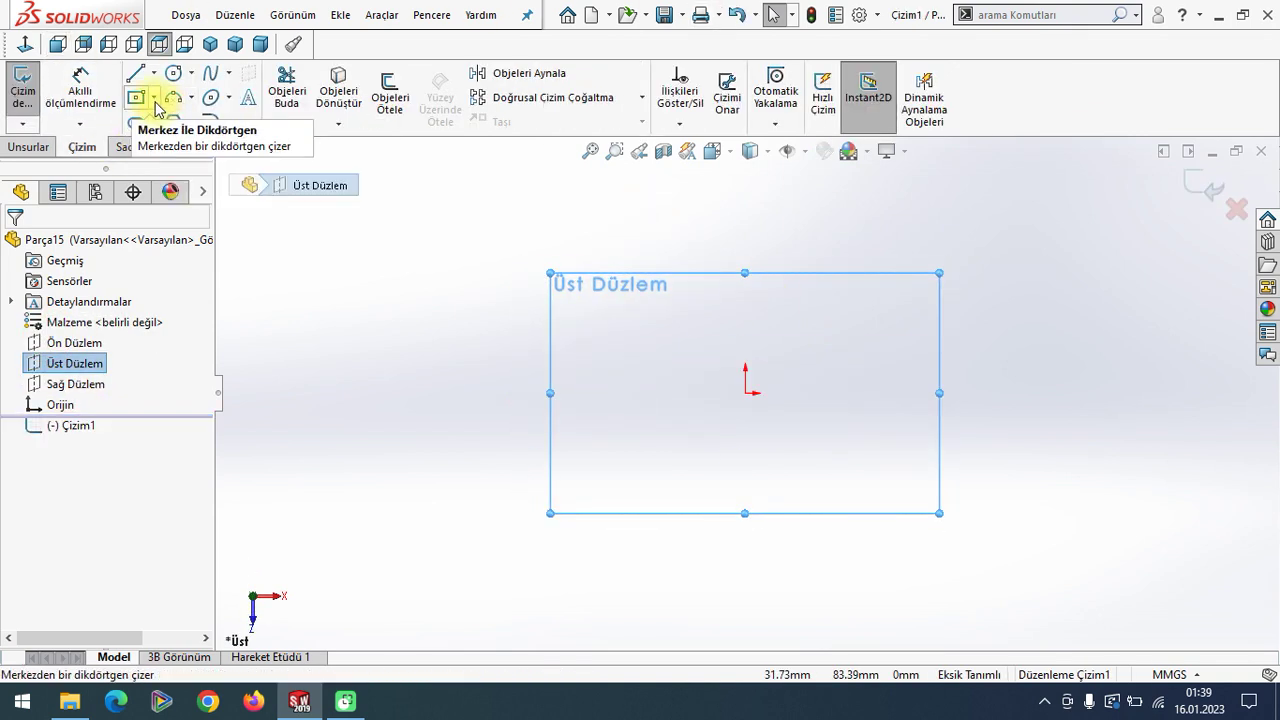
click(153, 97)
click(205, 142)
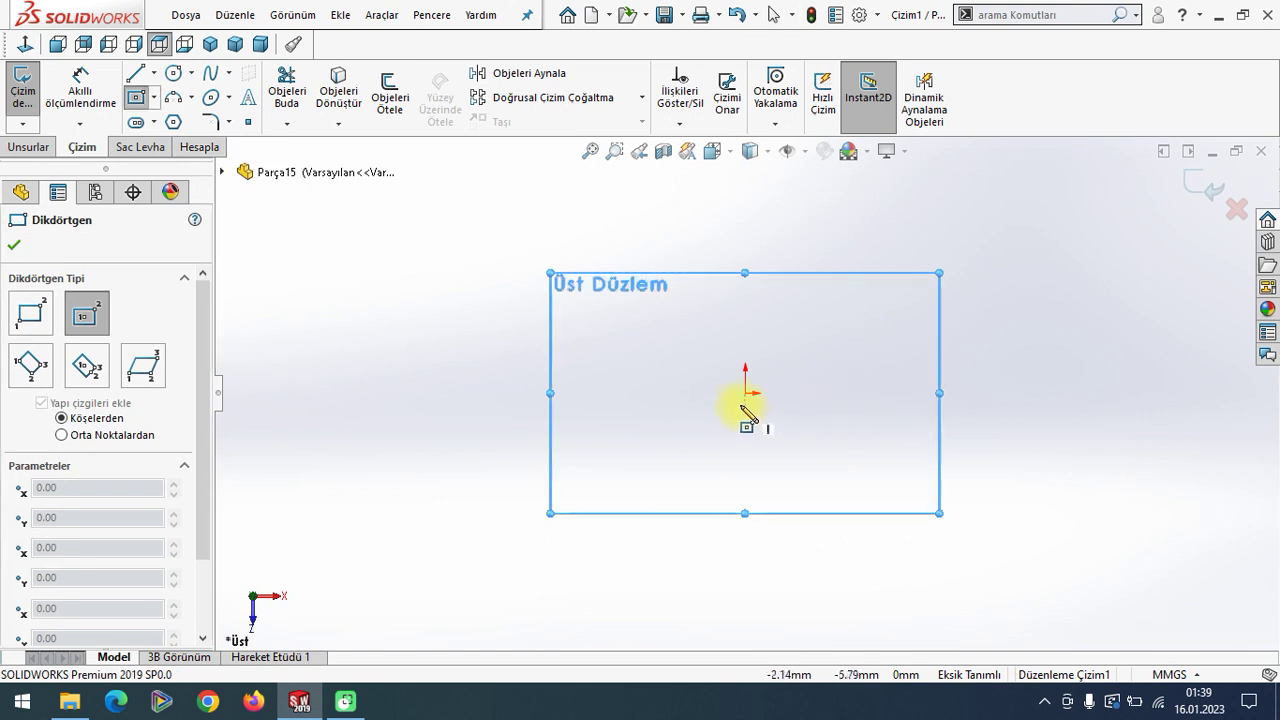
click(746, 392)
click(990, 289)
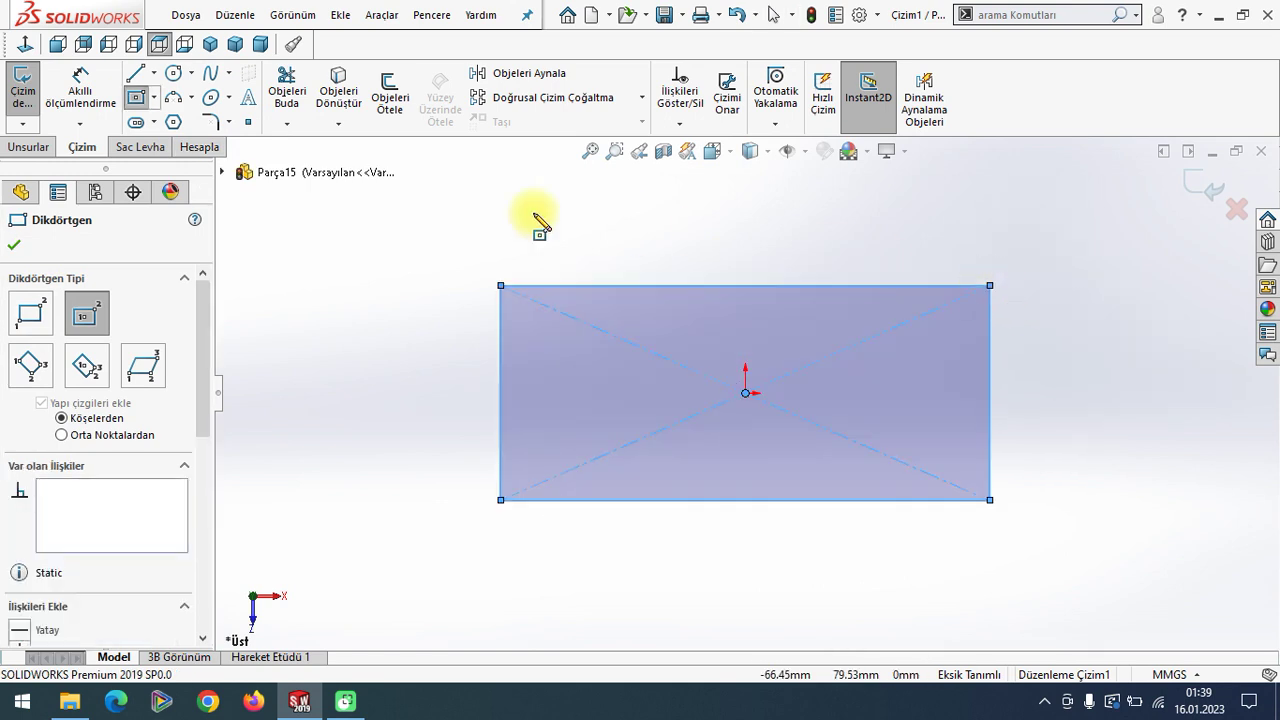
key(Escape)
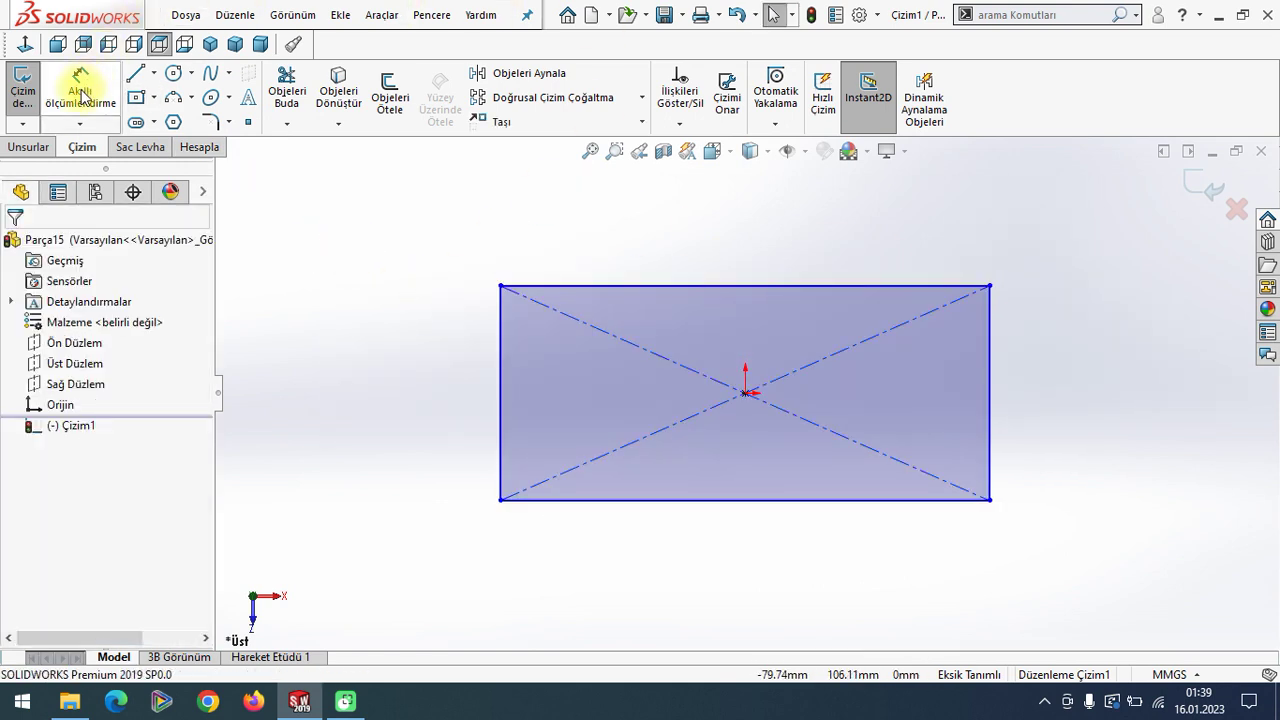
Dimension the rectangle 100 mm high and 175 mm wide.
click(82, 100)
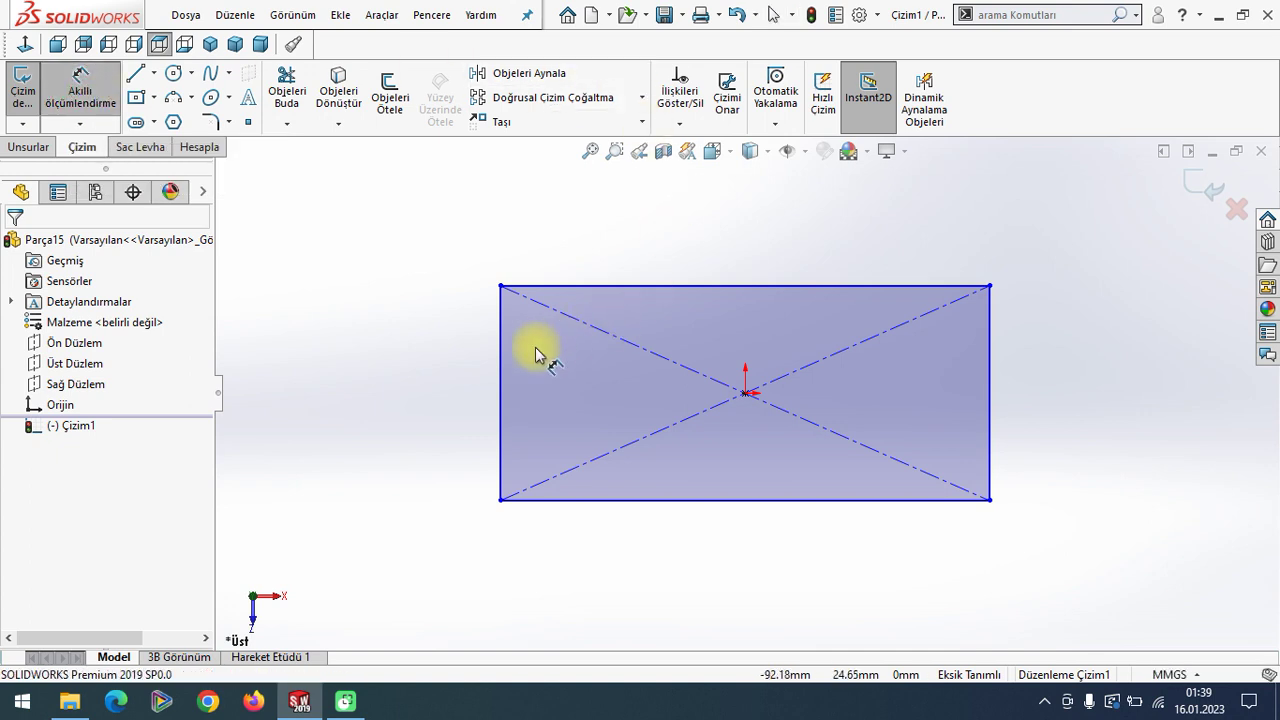
click(500, 380)
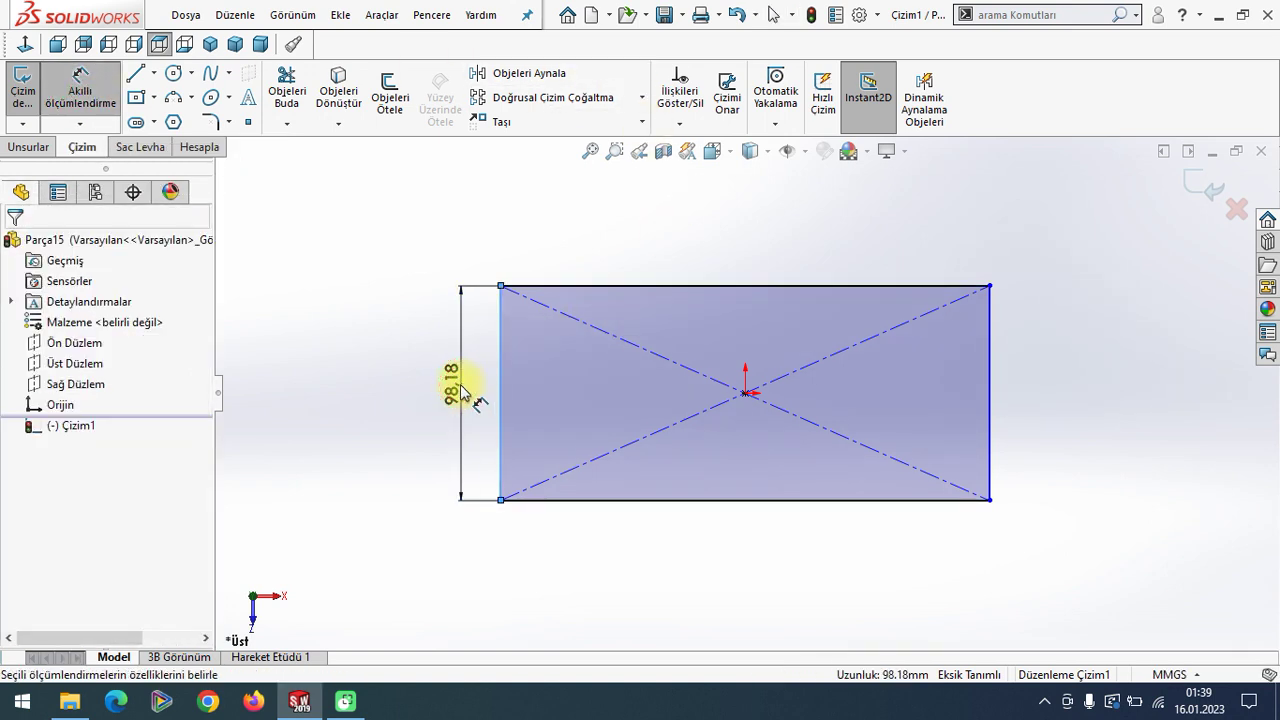
click(460, 390)
text(100)
key(Return)
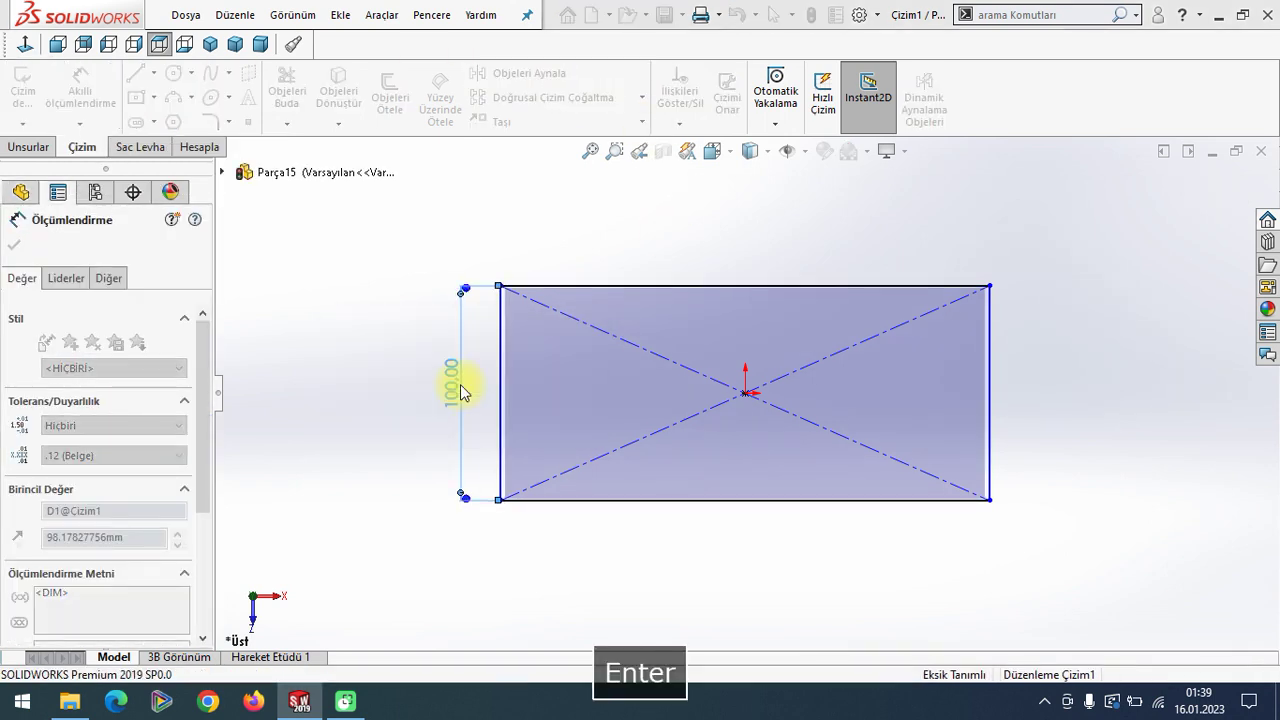
click(640, 287)
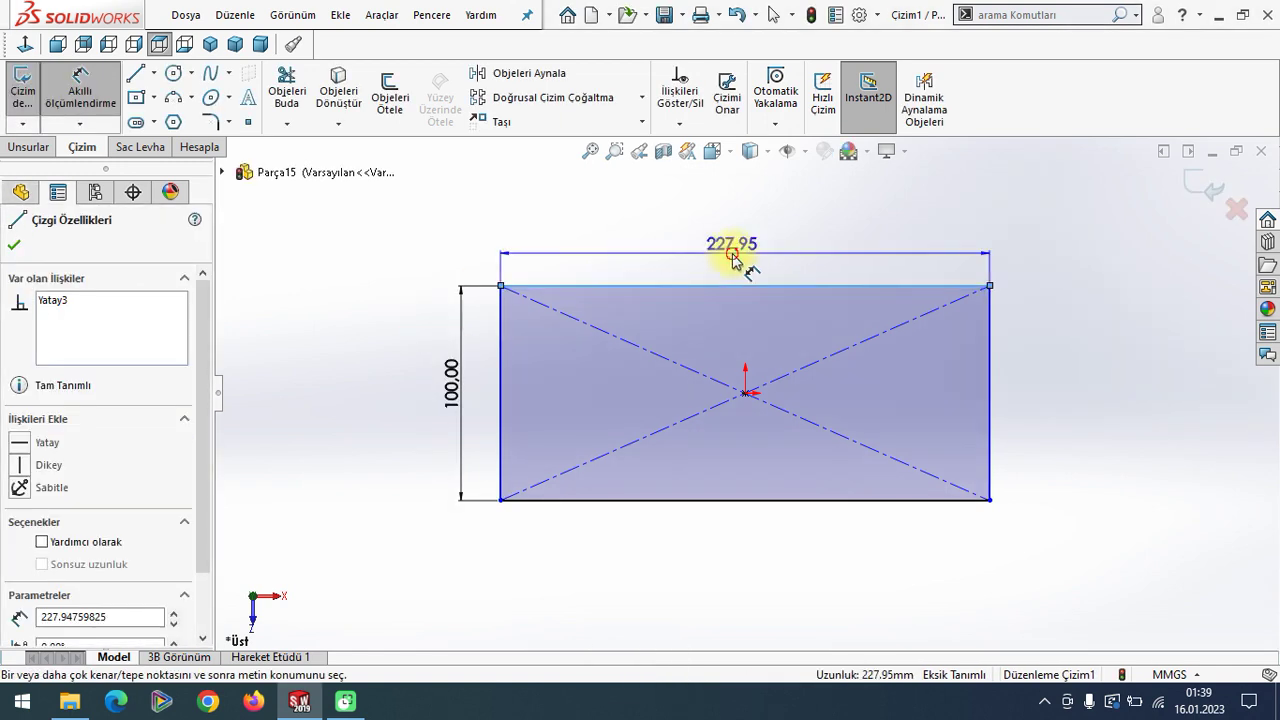
click(737, 262)
text(15)
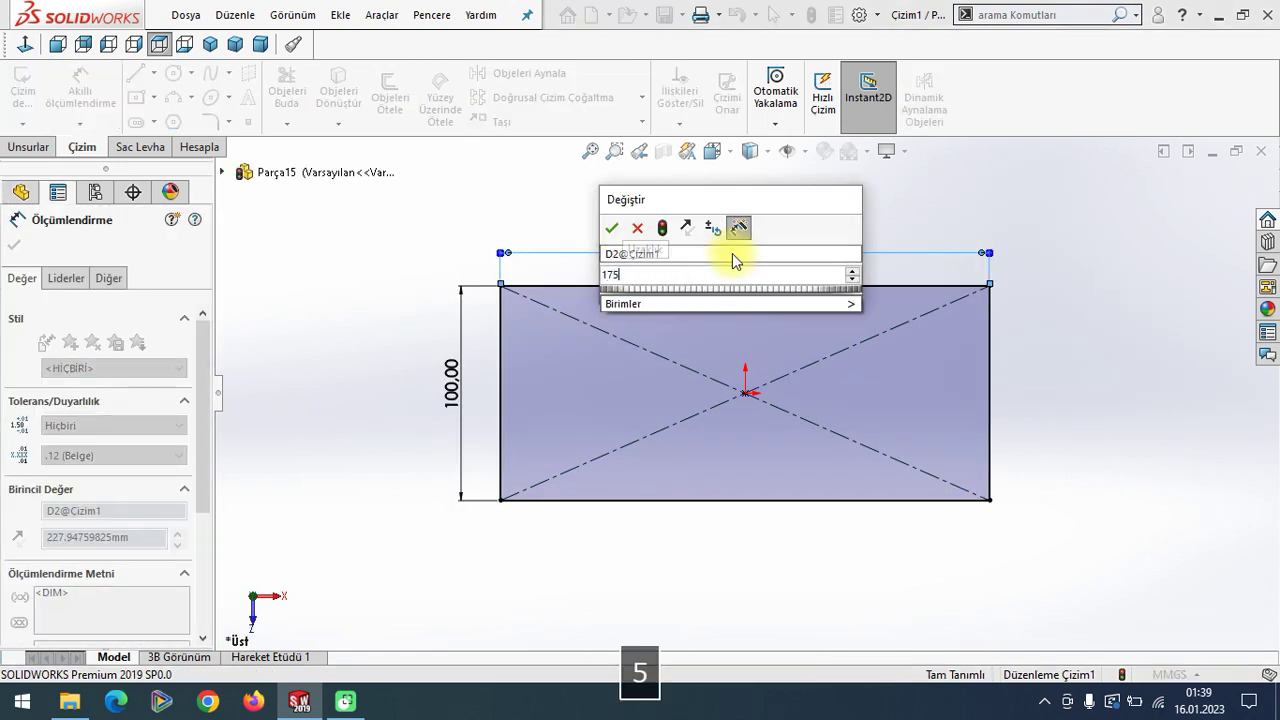
key(Return)
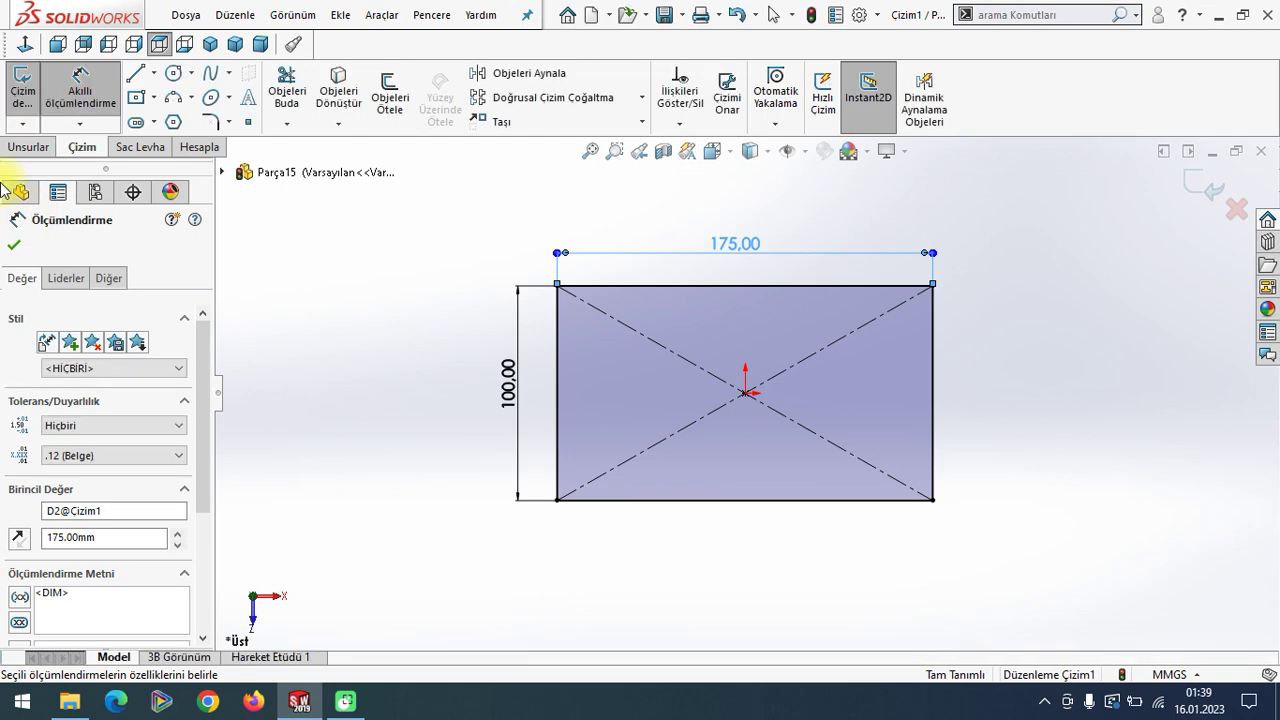
click(13, 245)
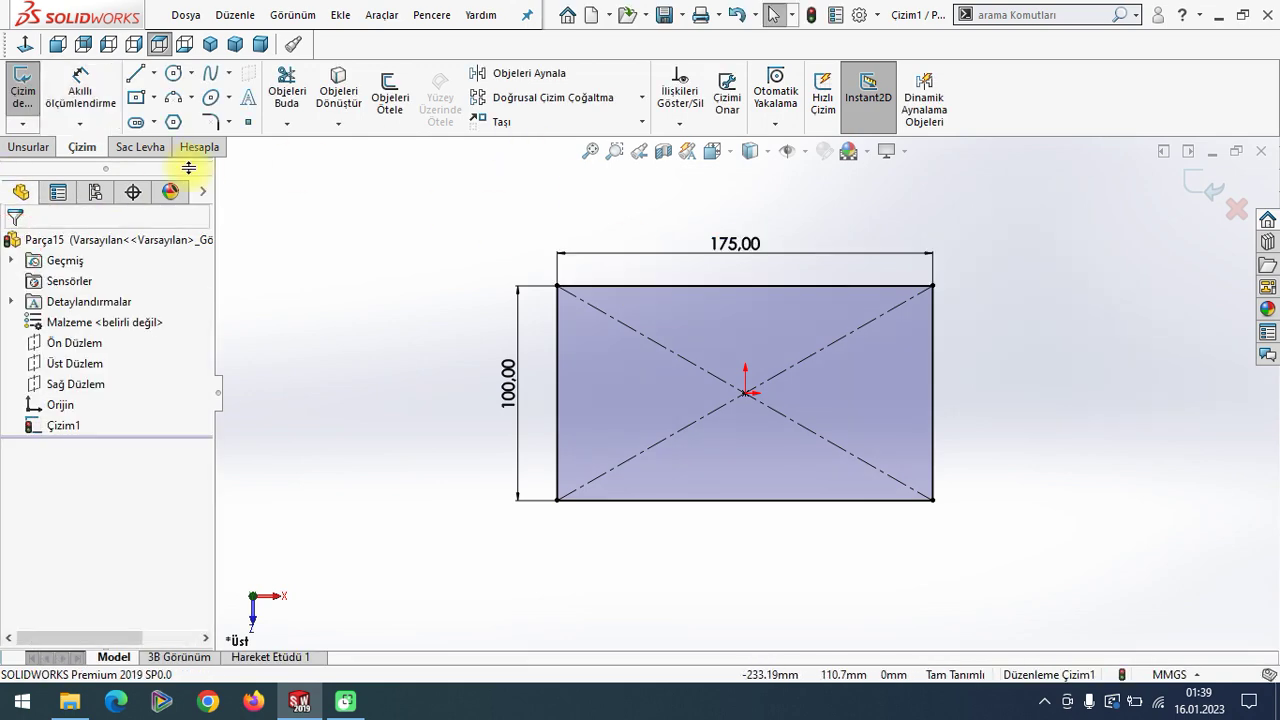
Start a base flange from the rectangle in isometric view and reverse its thickness direction.
click(211, 44)
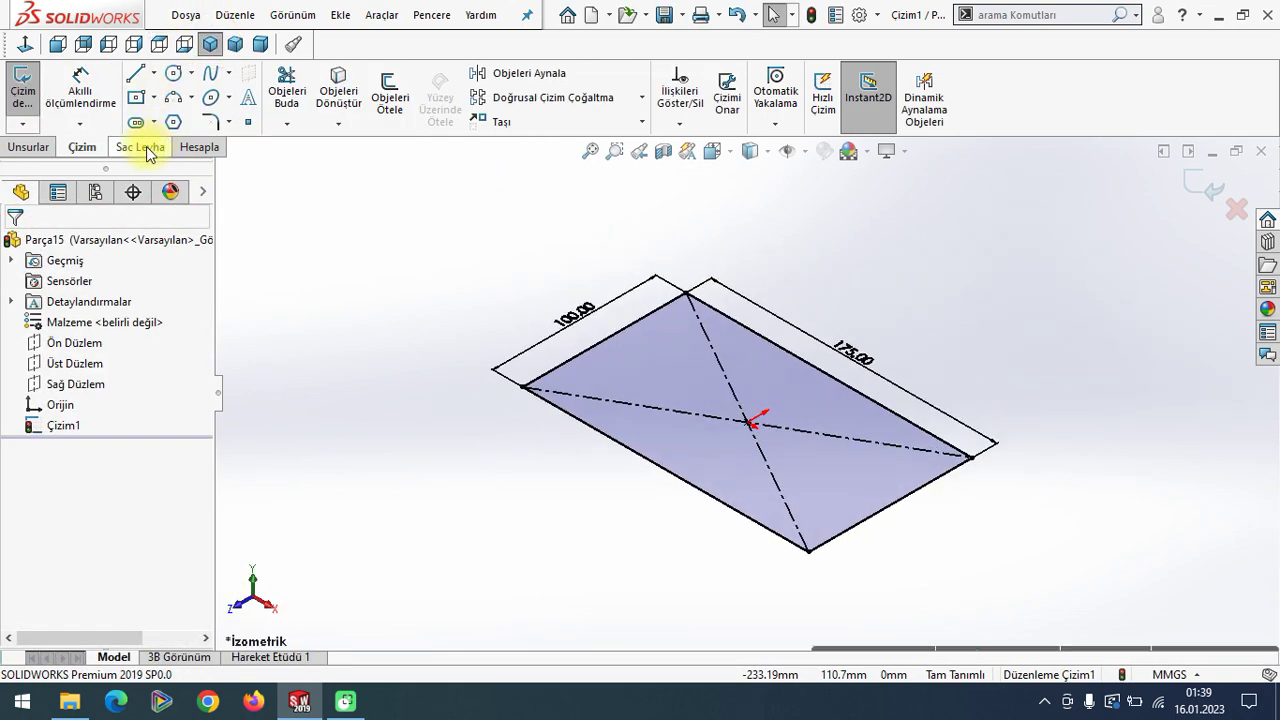
click(140, 147)
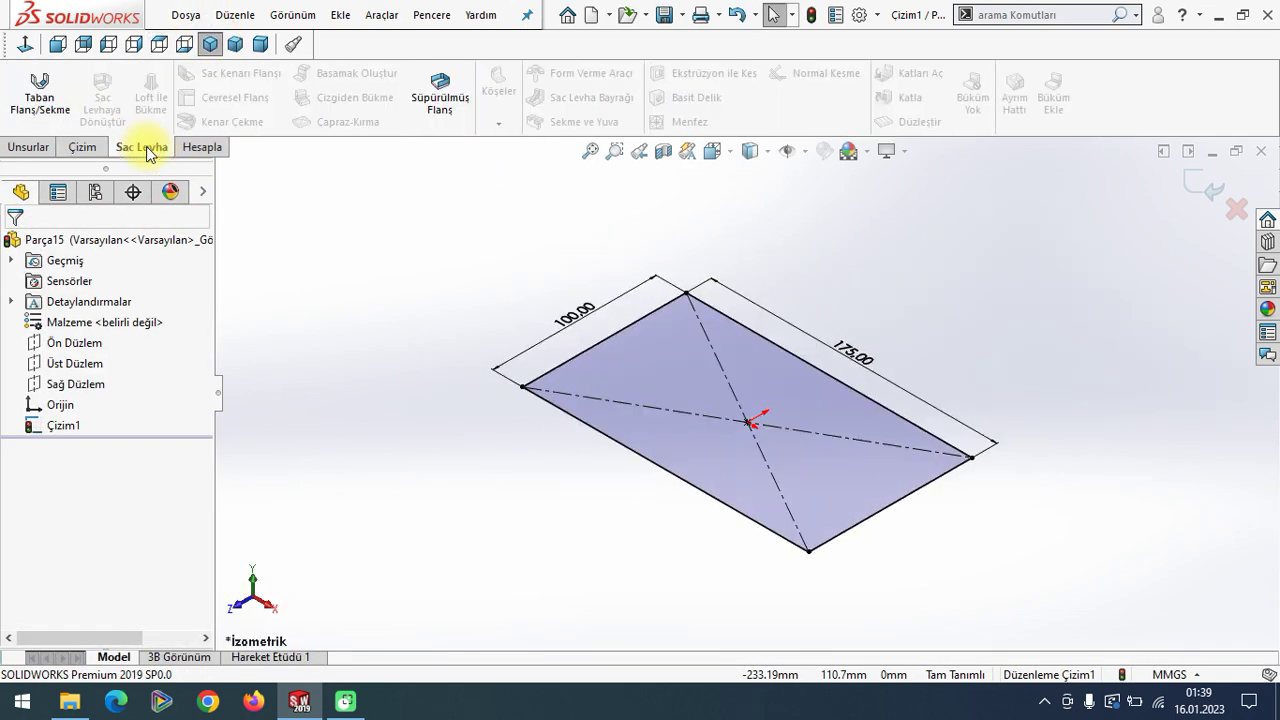
click(50, 100)
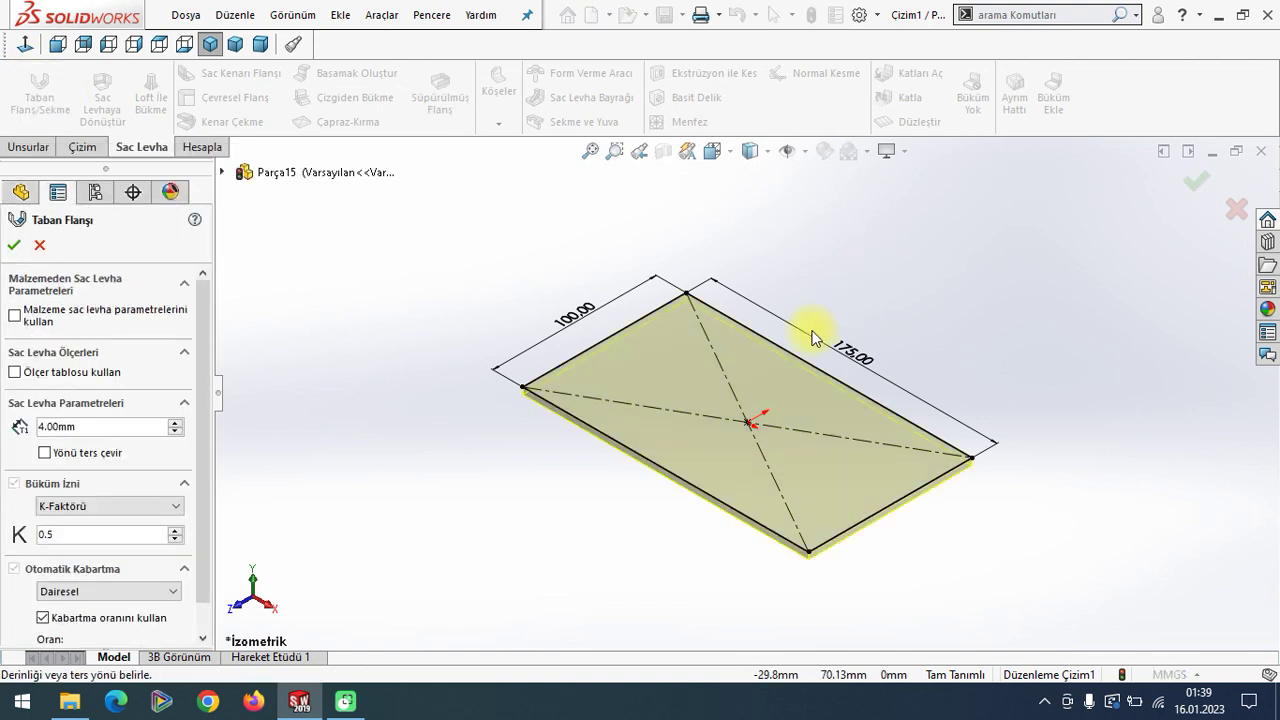
scroll(775, 384, down, 1)
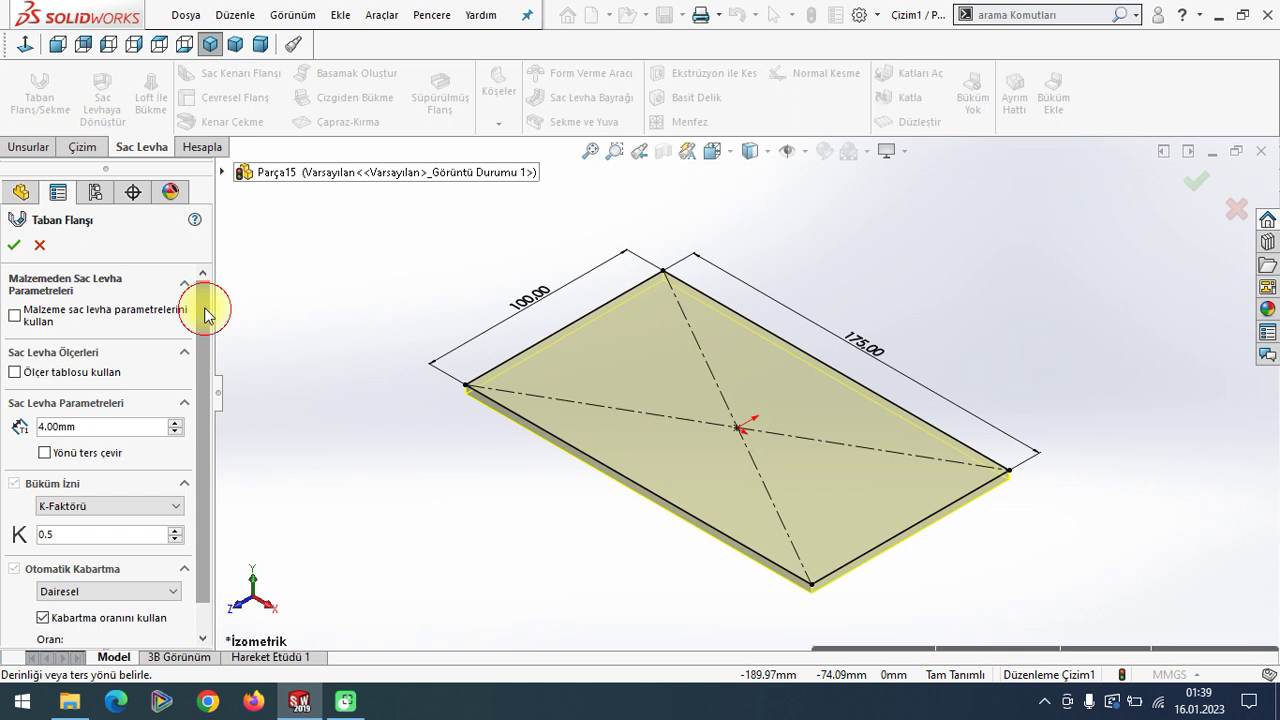
drag(204, 309, 190, 396)
scroll(200, 328, up, 2)
scroll(203, 353, down, 2)
scroll(205, 350, up, 2)
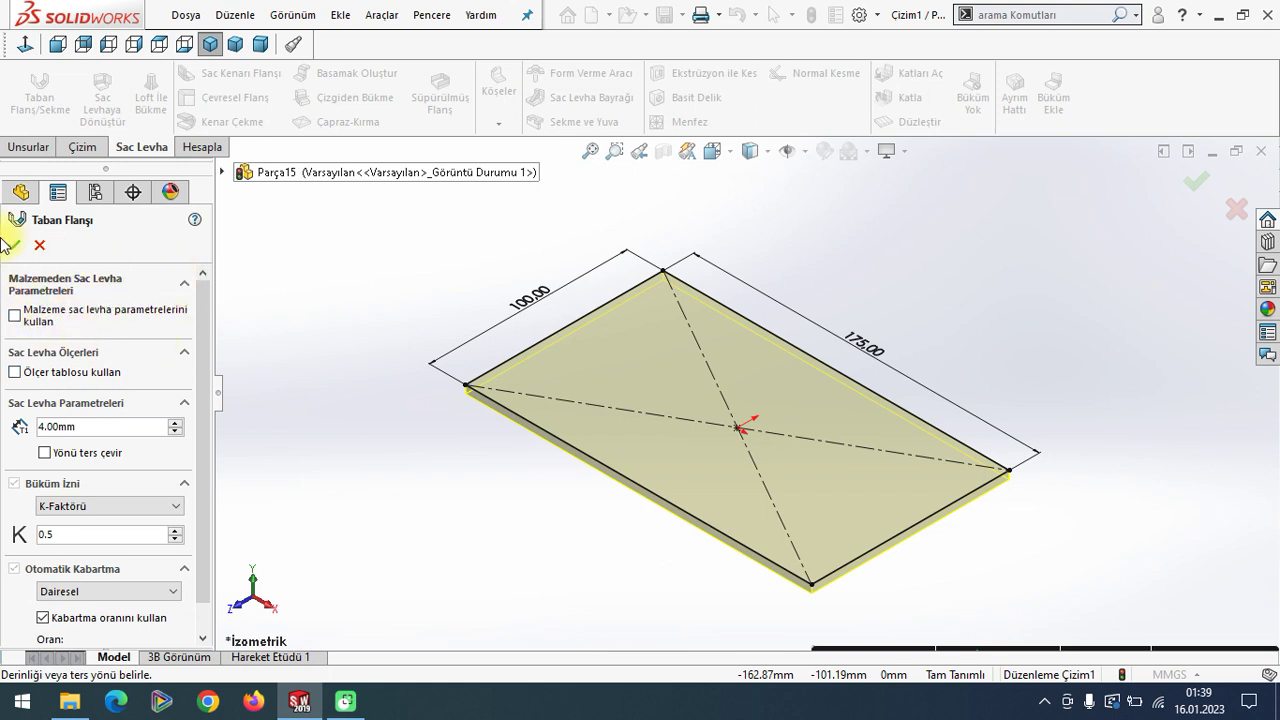
scroll(196, 288, down, 2)
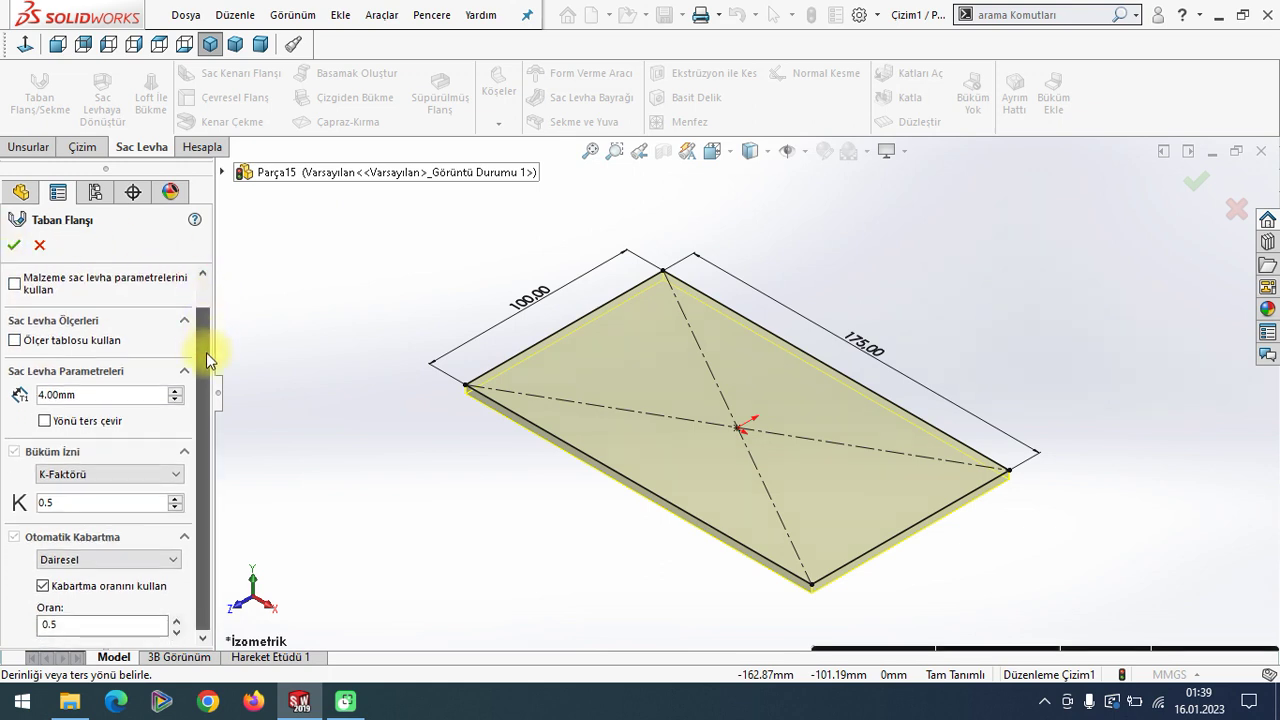
click(44, 421)
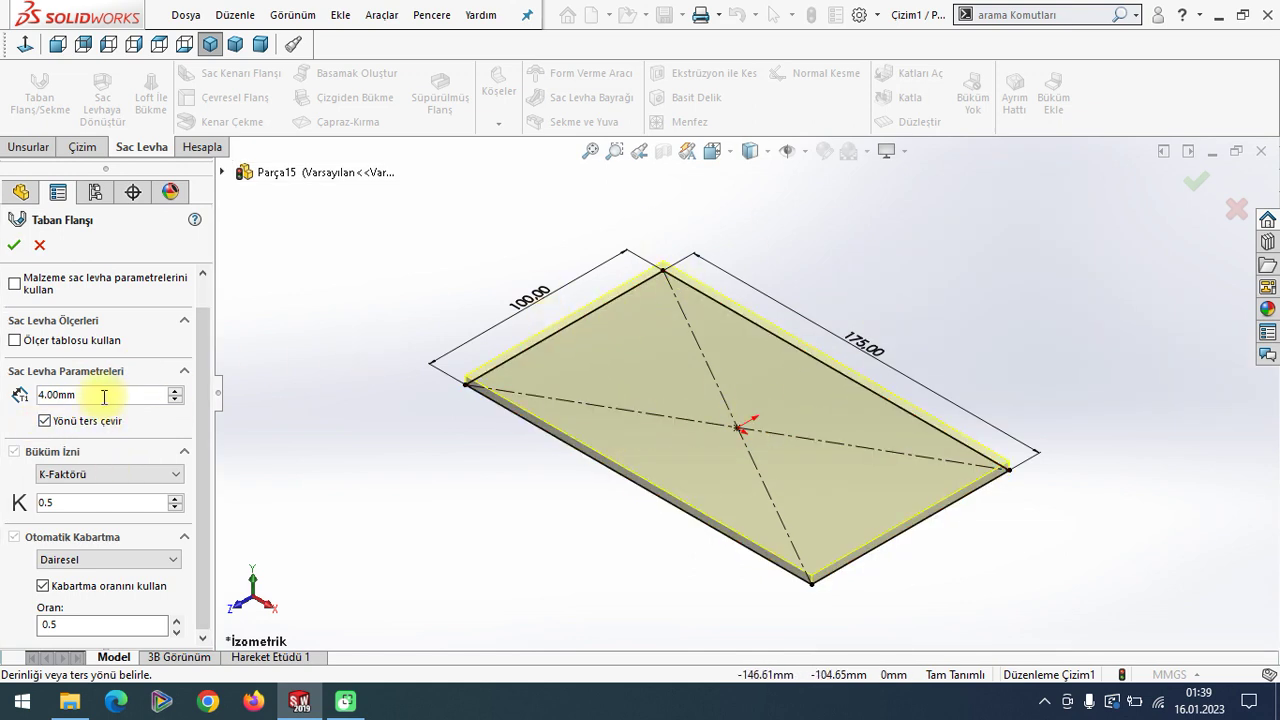
Try sheet thicknesses of 10 and 2 mm, settling on 4 mm.
drag(105, 394, 14, 395)
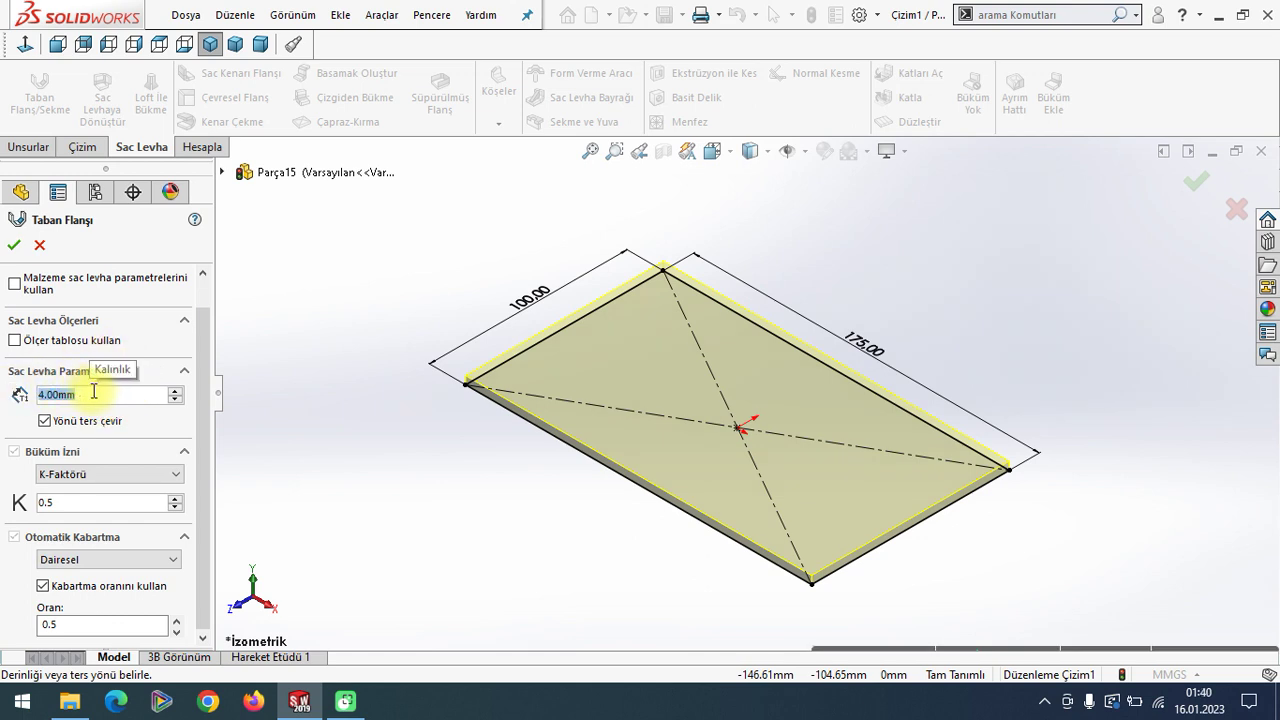
text(10)
key(Return)
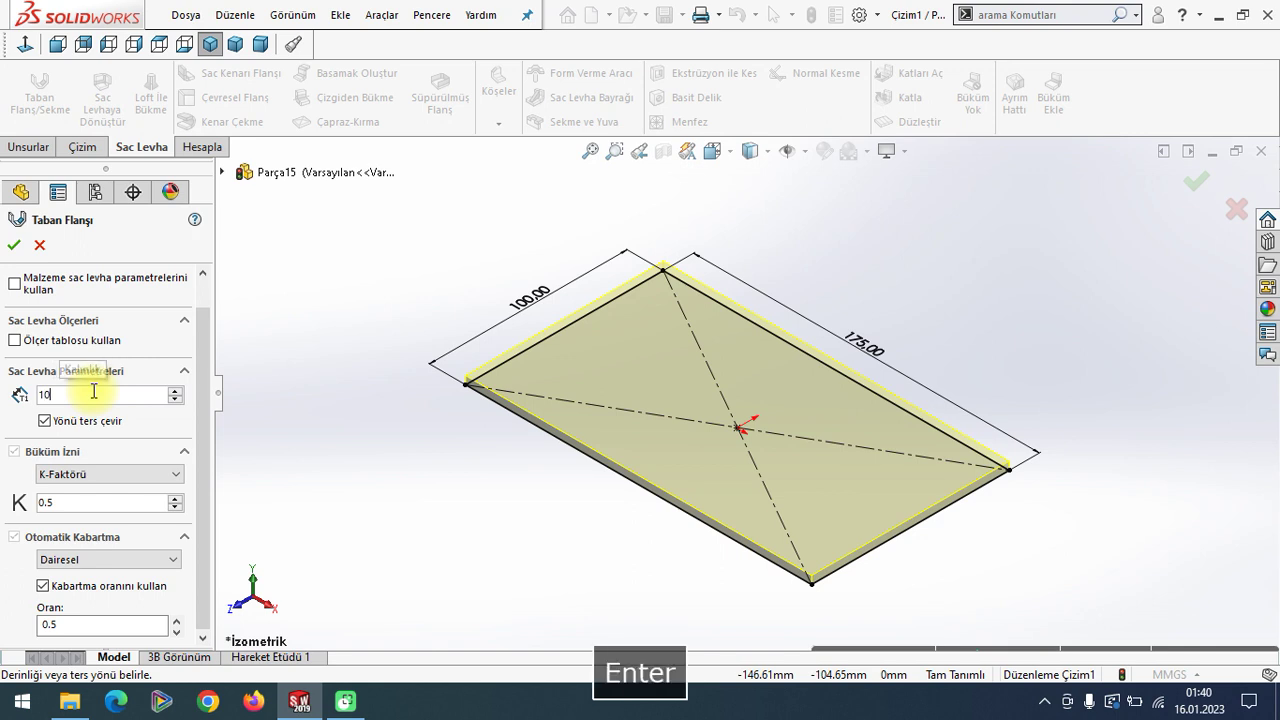
text(2)
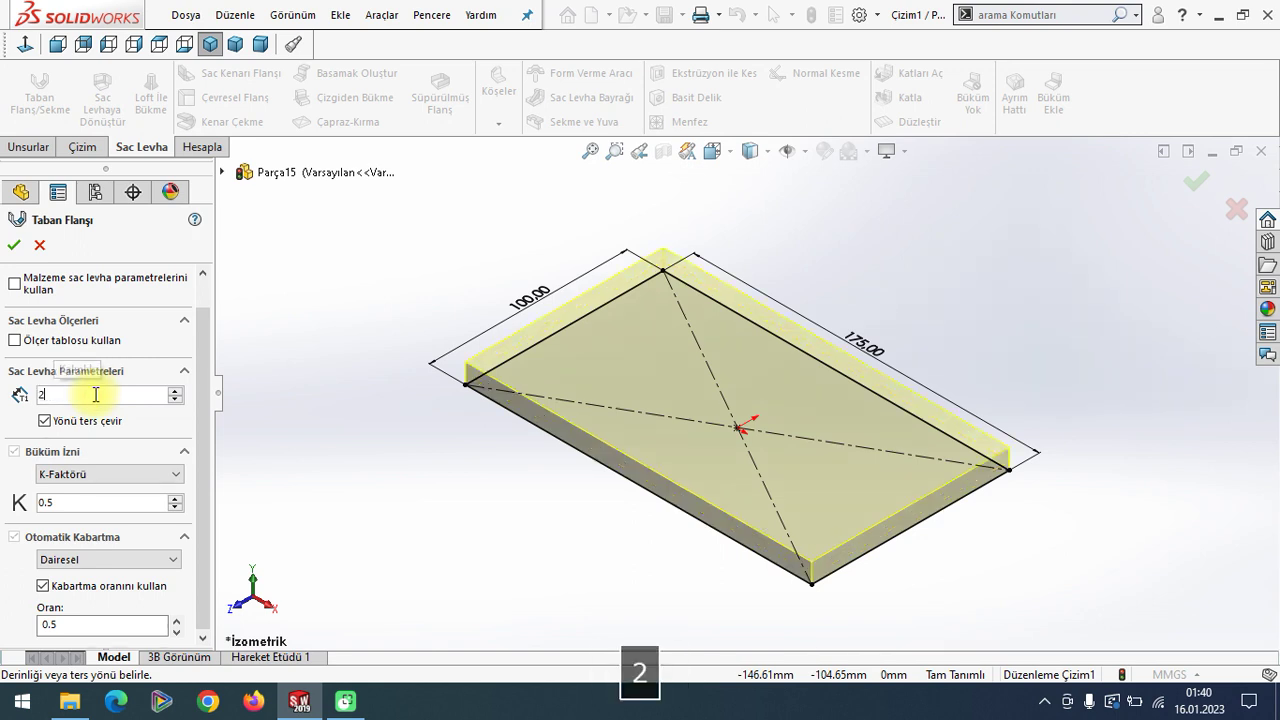
key(Return)
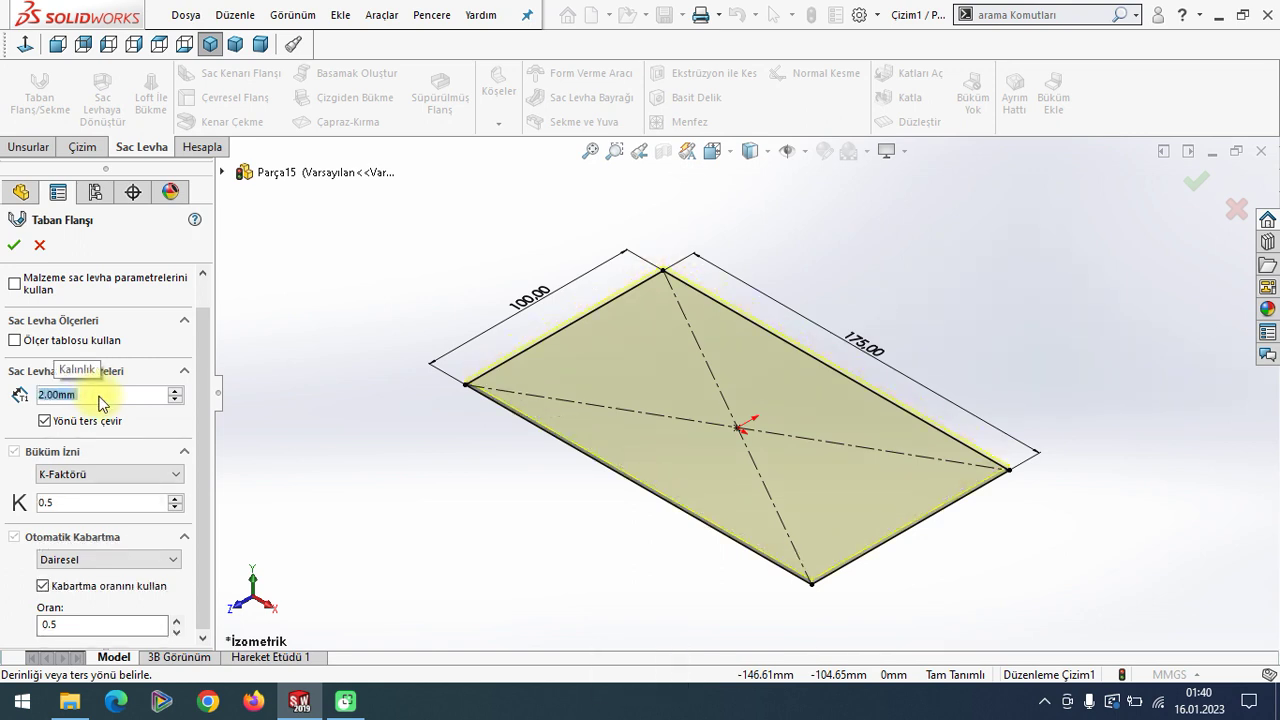
text(4)
key(Return)
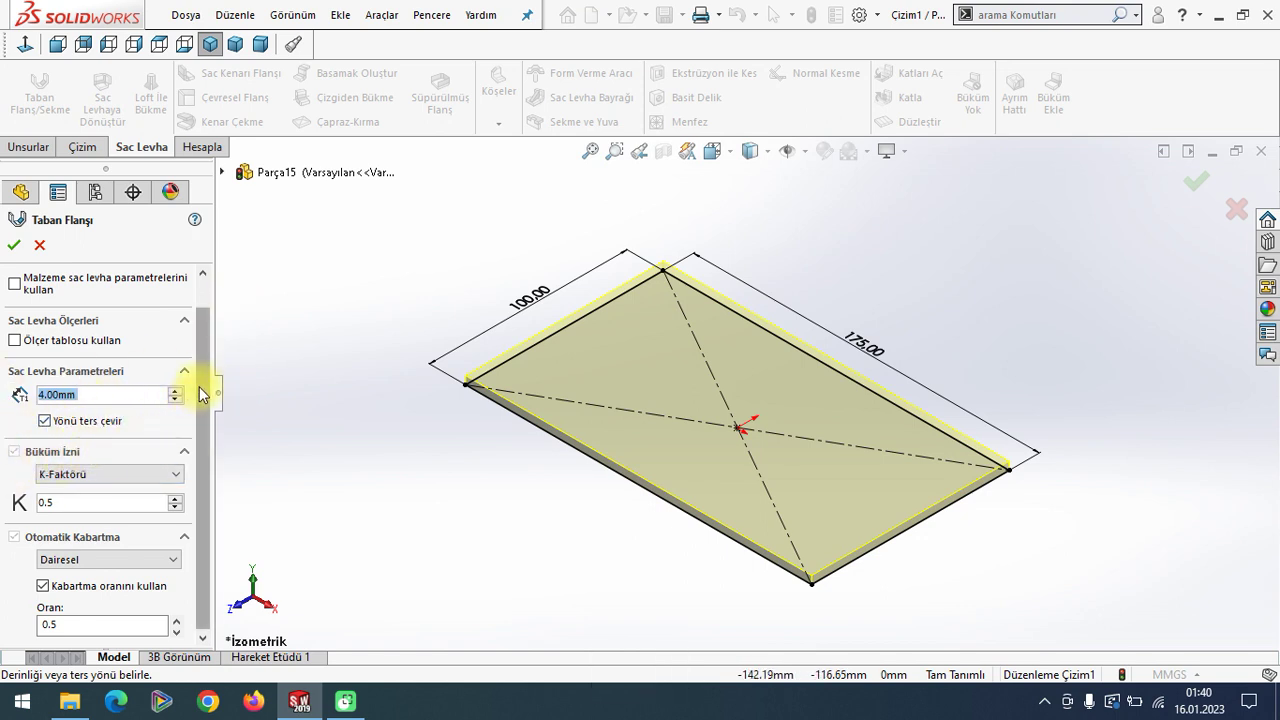
click(84, 481)
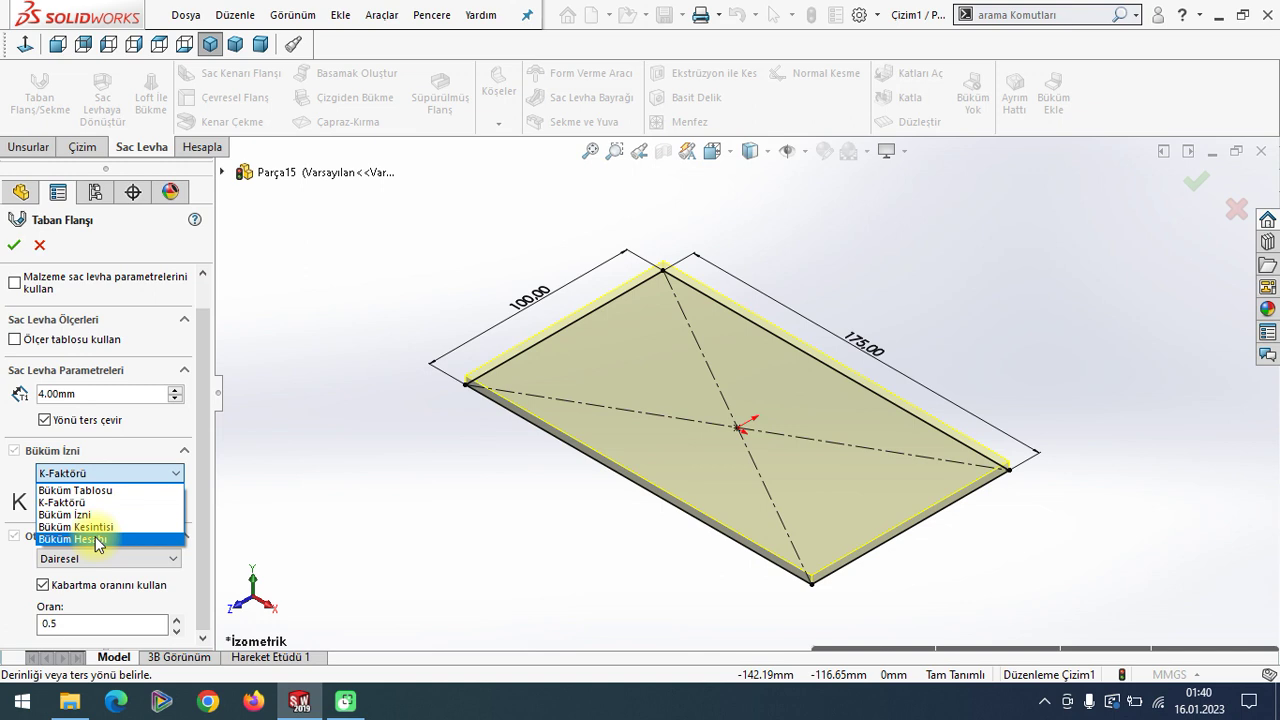
Keep K-Faktörü 0.5 bend allowance and switch automatic relief from Dairesel to Dikdörtgensel.
click(79, 475)
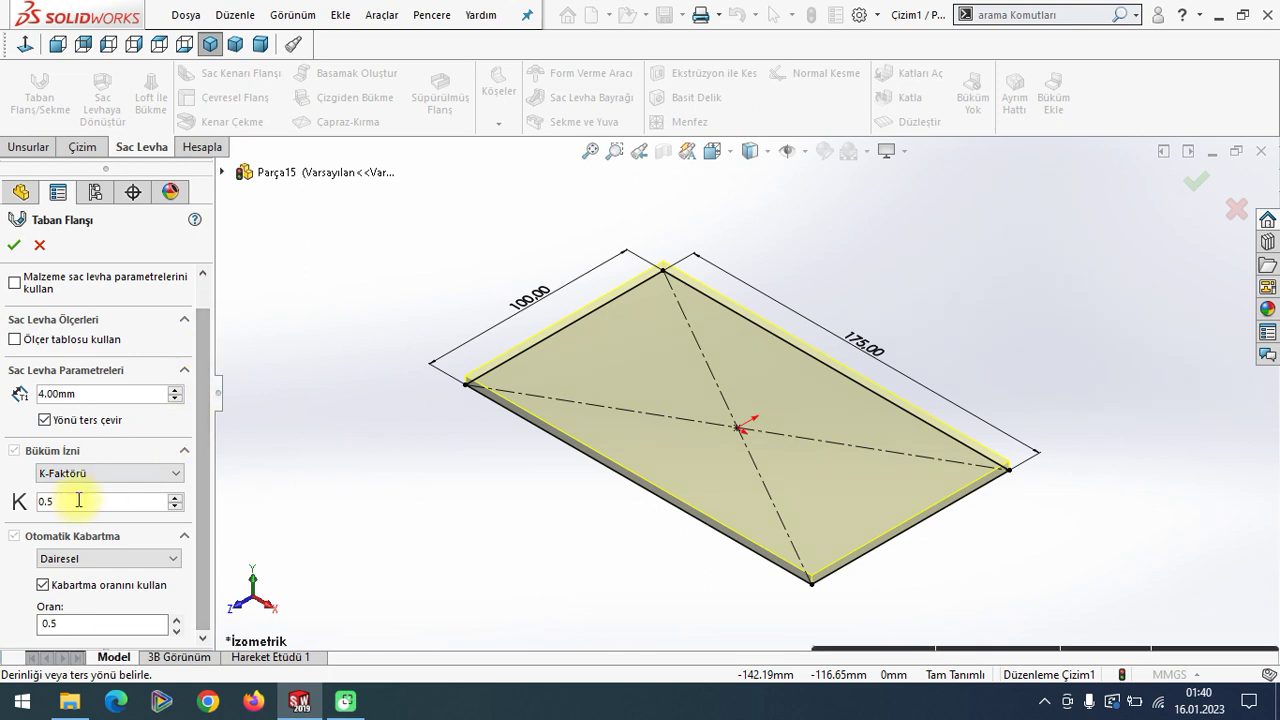
drag(62, 501, 2, 490)
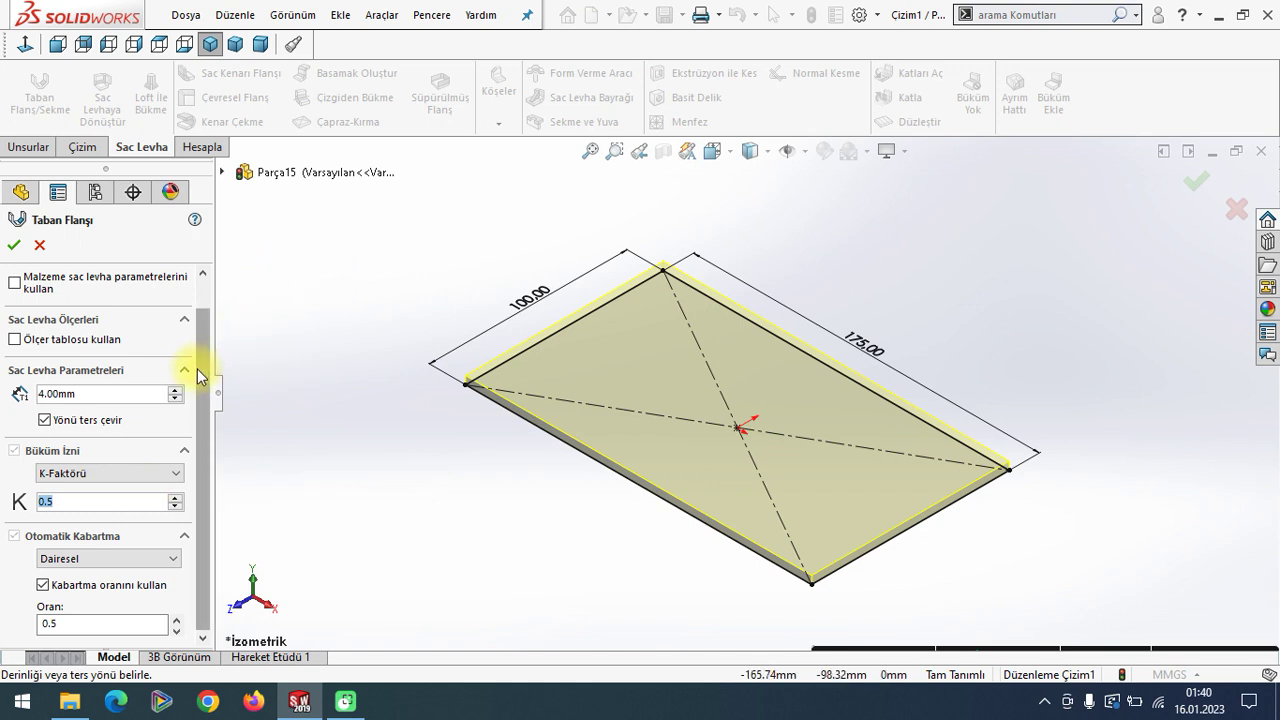
click(88, 556)
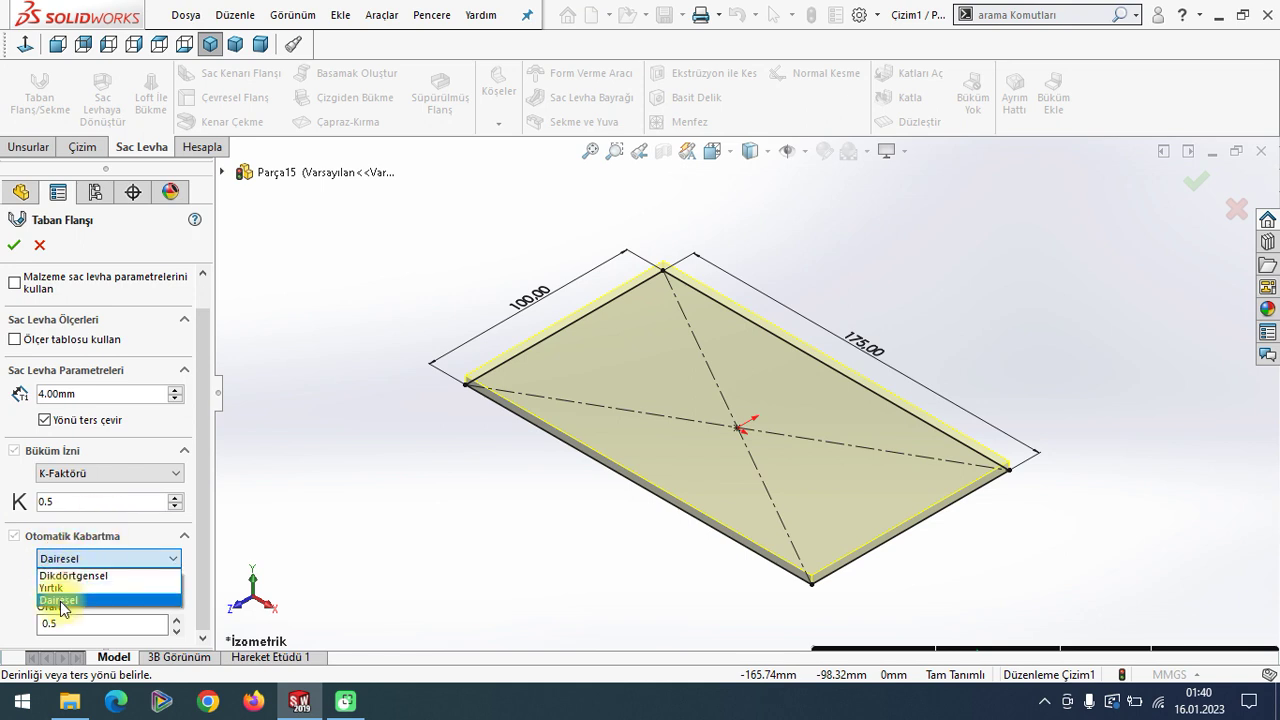
click(318, 455)
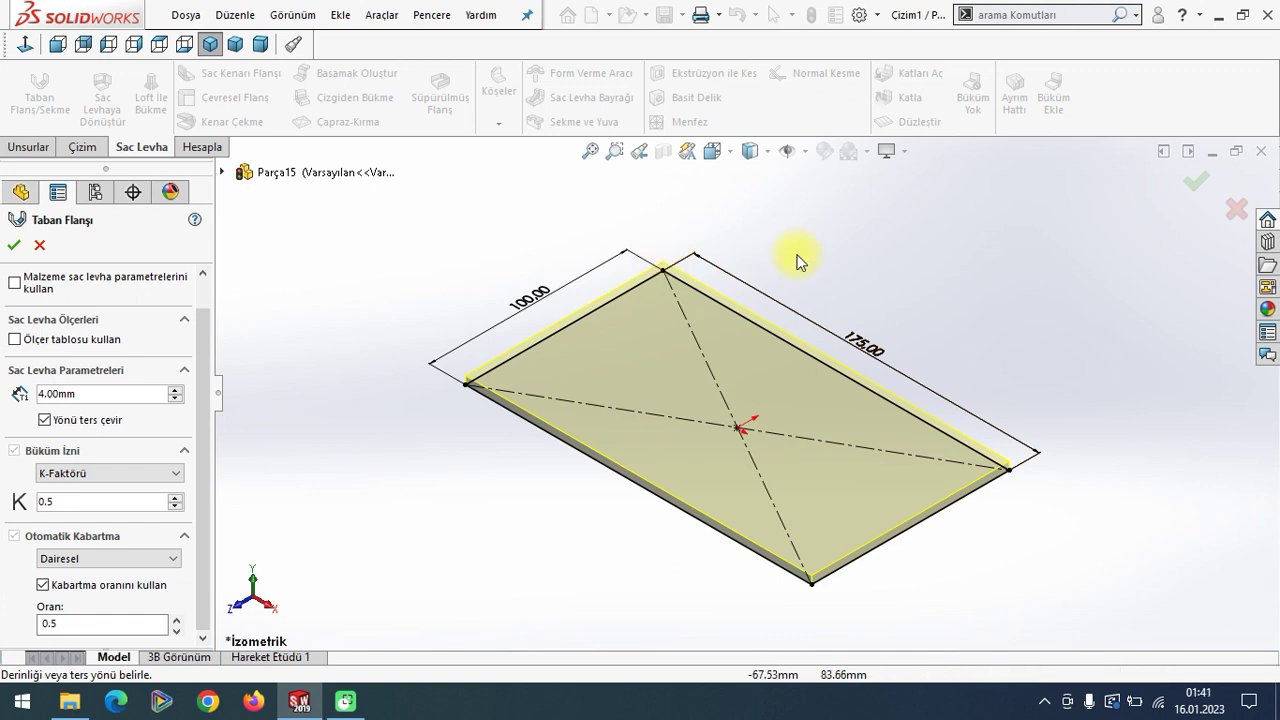
click(80, 562)
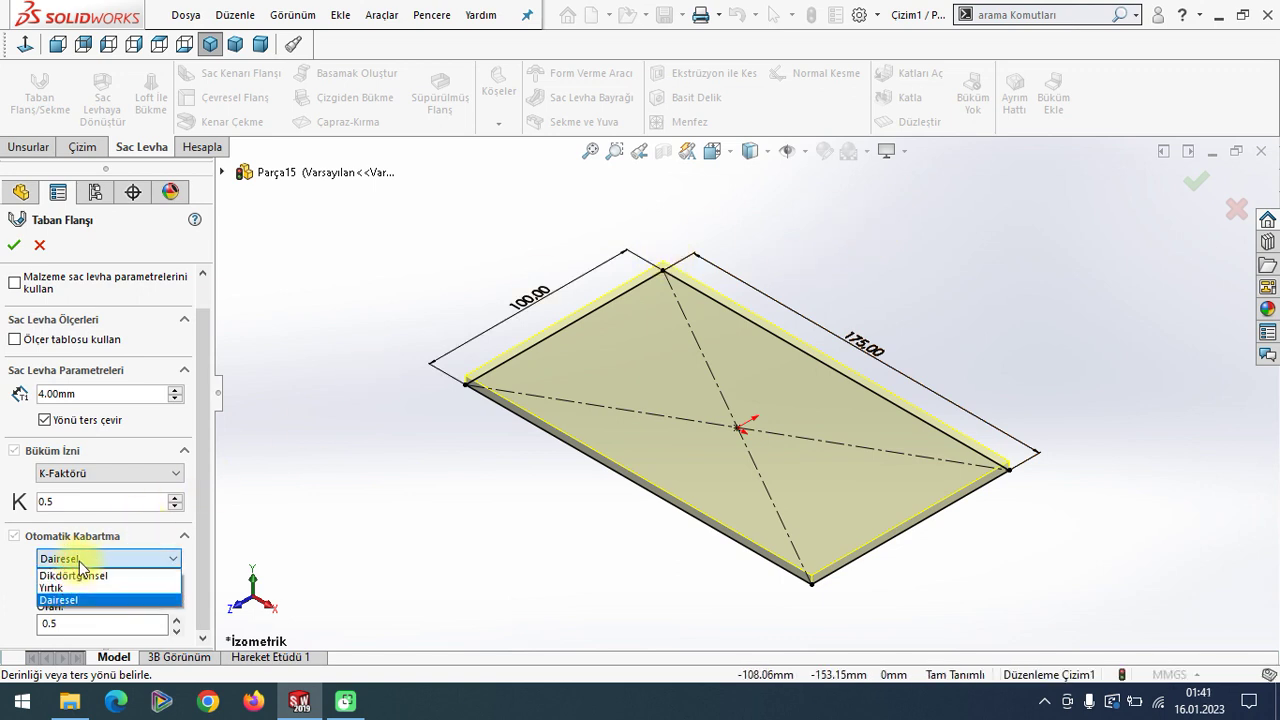
click(90, 575)
click(205, 422)
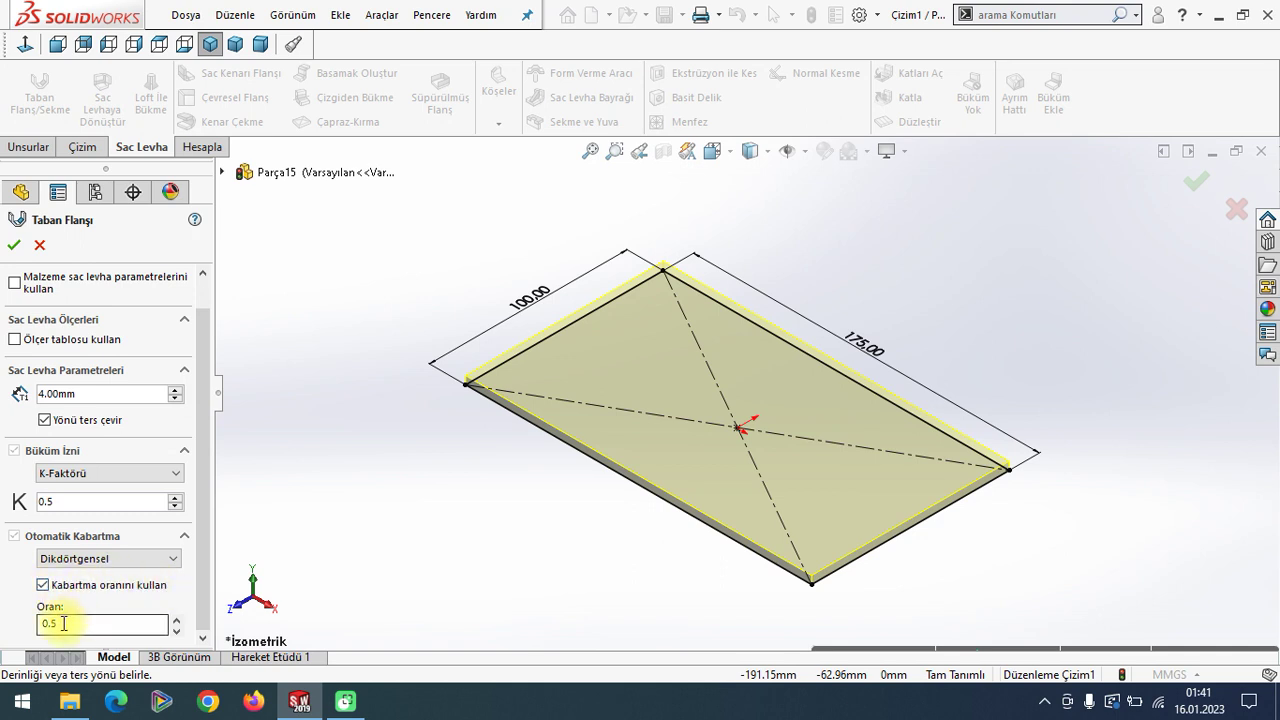
click(40, 395)
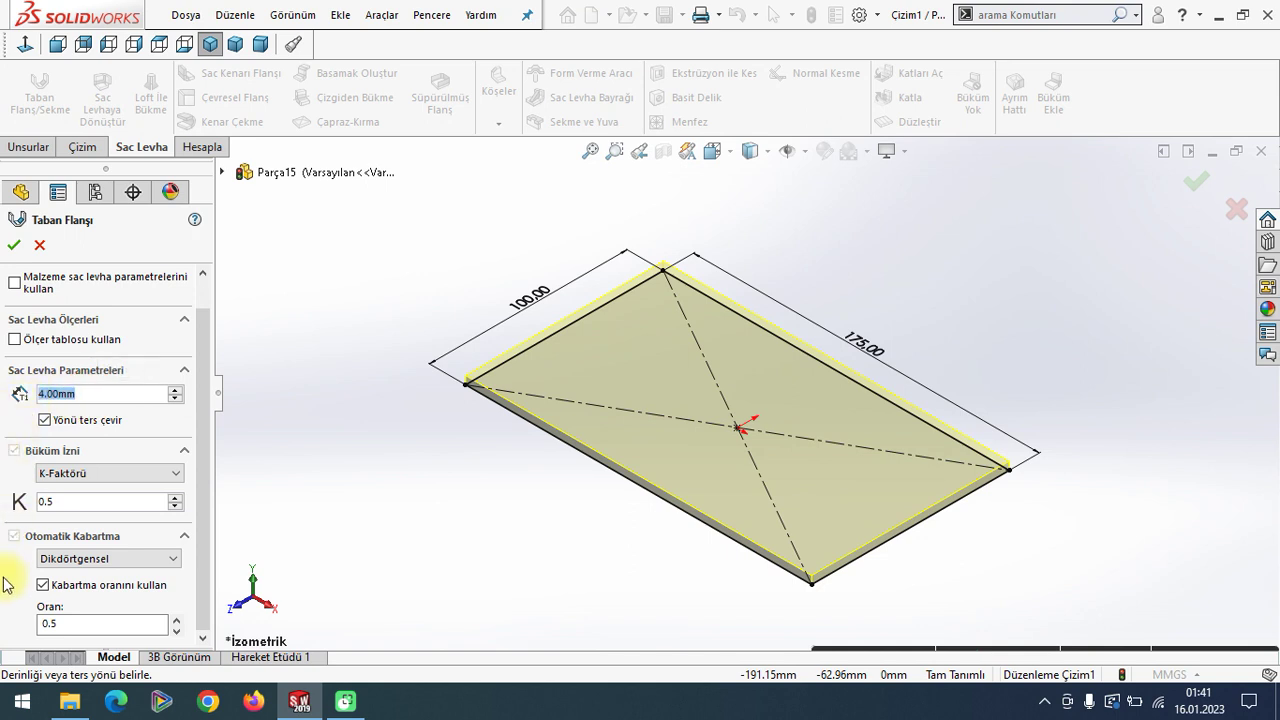
click(33, 624)
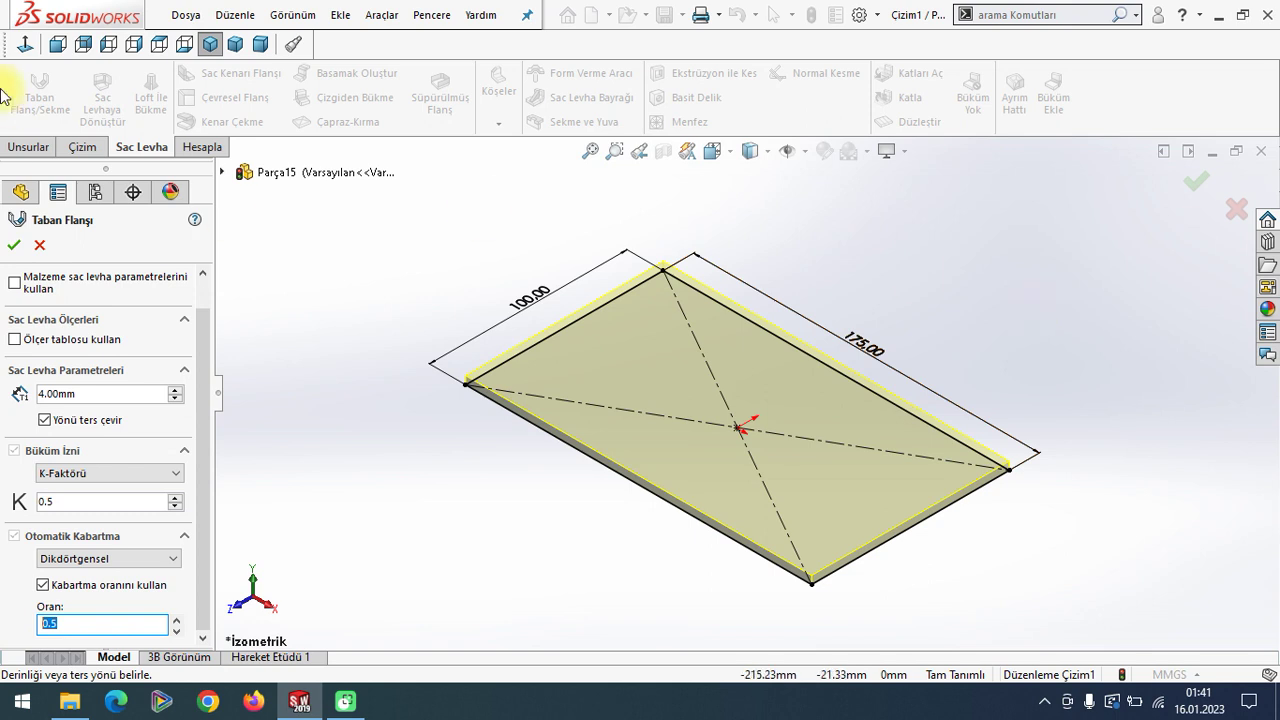
click(41, 247)
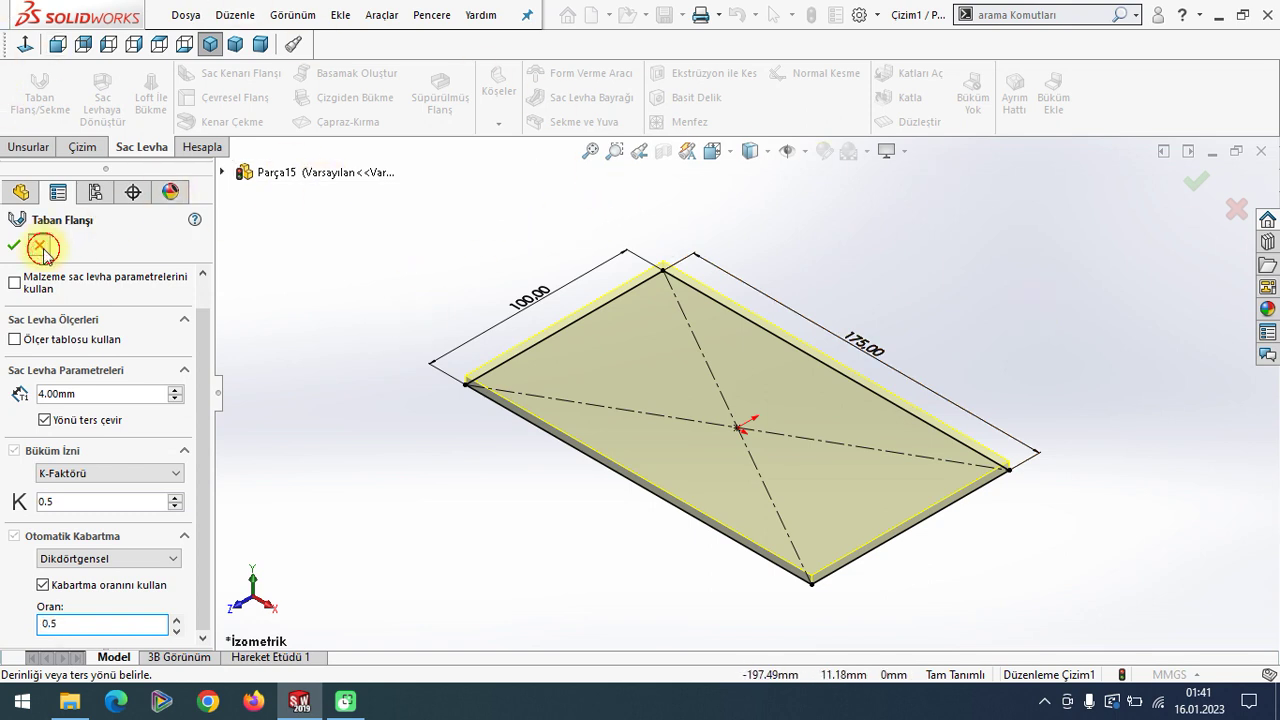
Close the plate part without saving and create new part Parça16.
click(1258, 150)
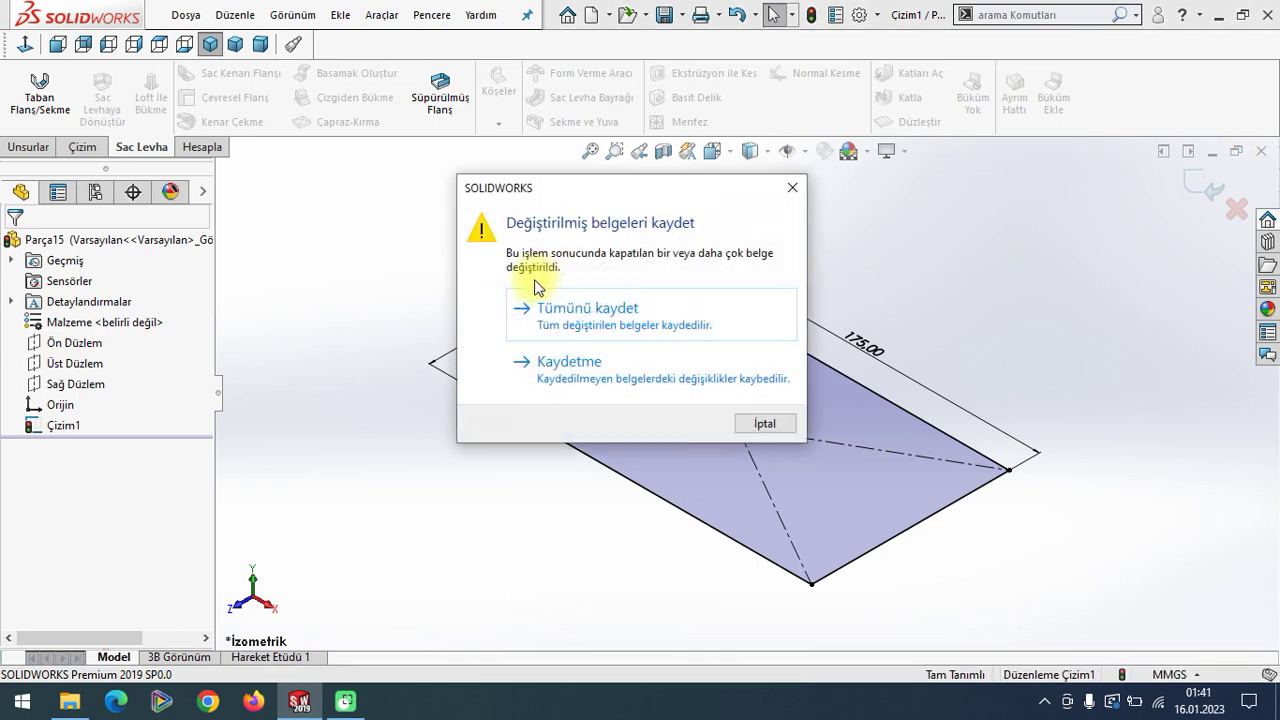
click(530, 360)
click(186, 15)
click(205, 44)
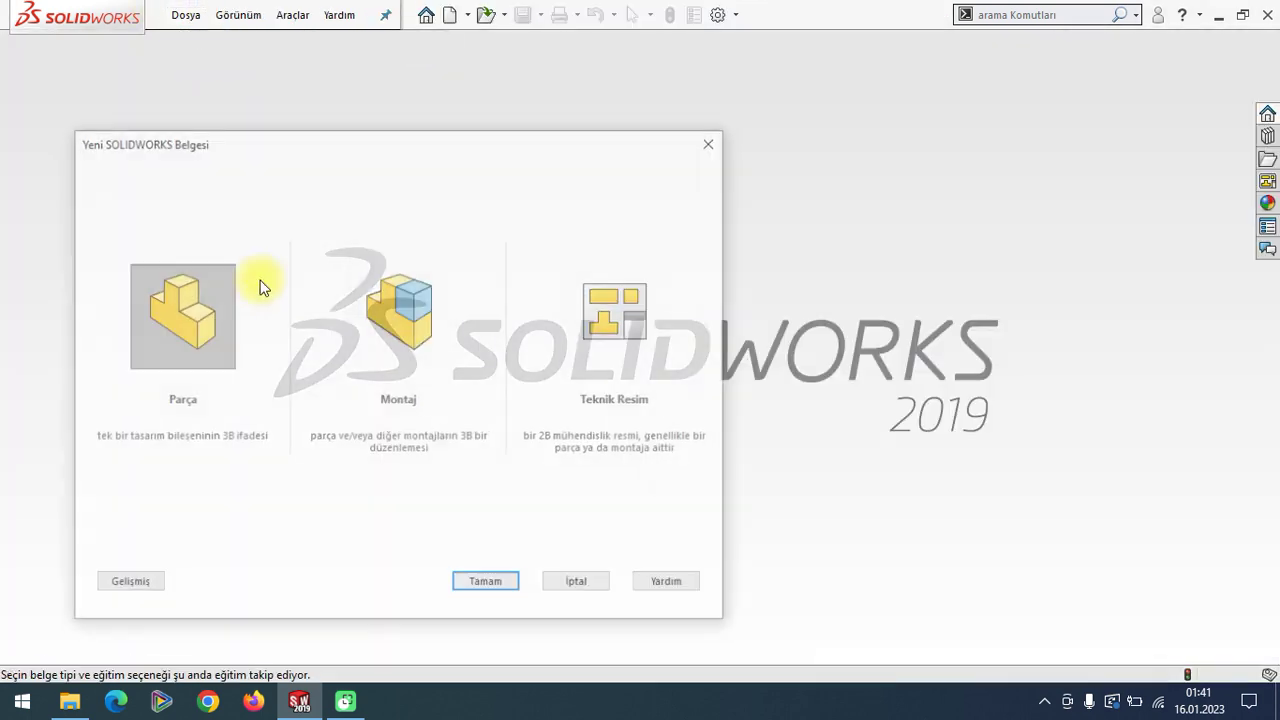
double_click(185, 315)
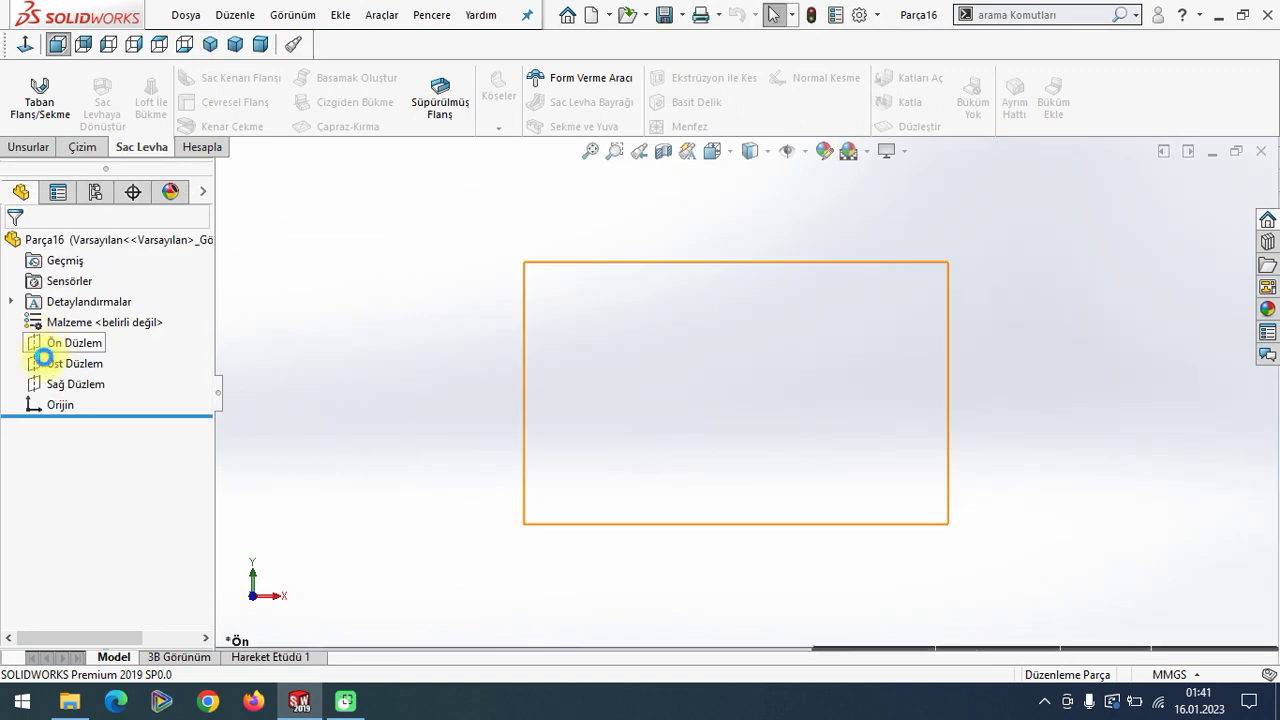
Sketch a Z-shaped chain of three lines on the front plane.
click(45, 342)
click(145, 317)
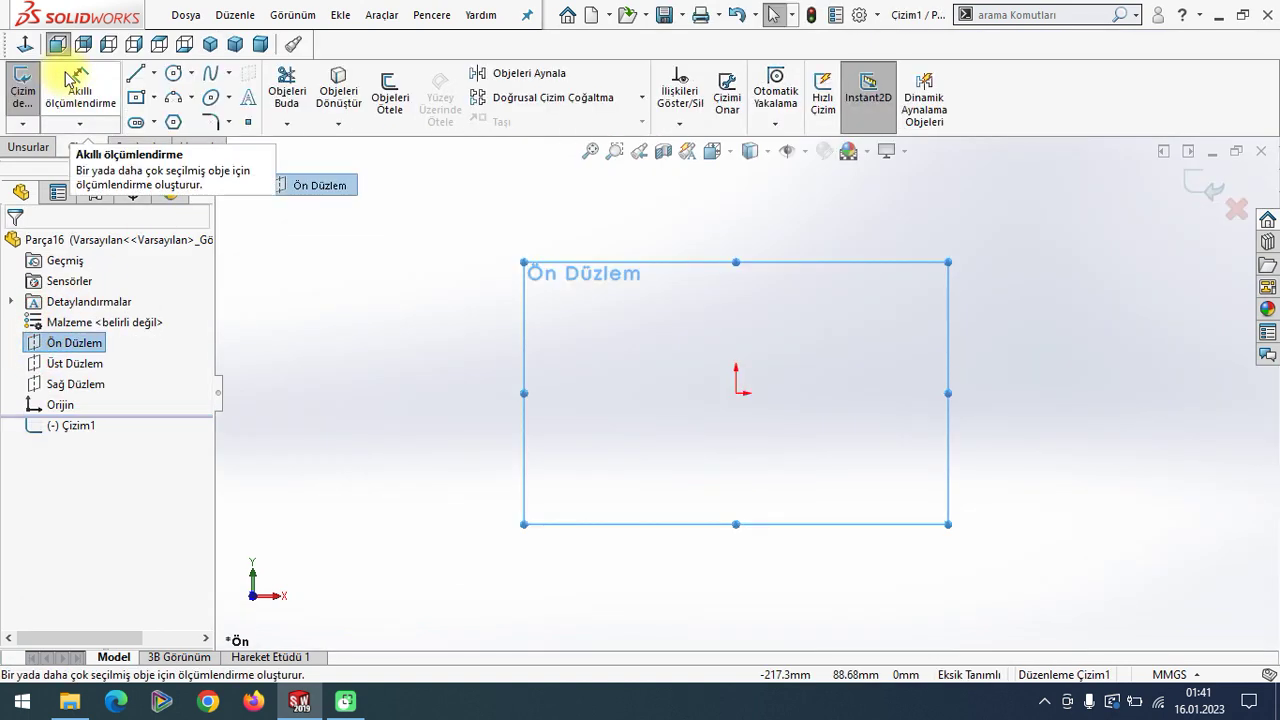
click(135, 73)
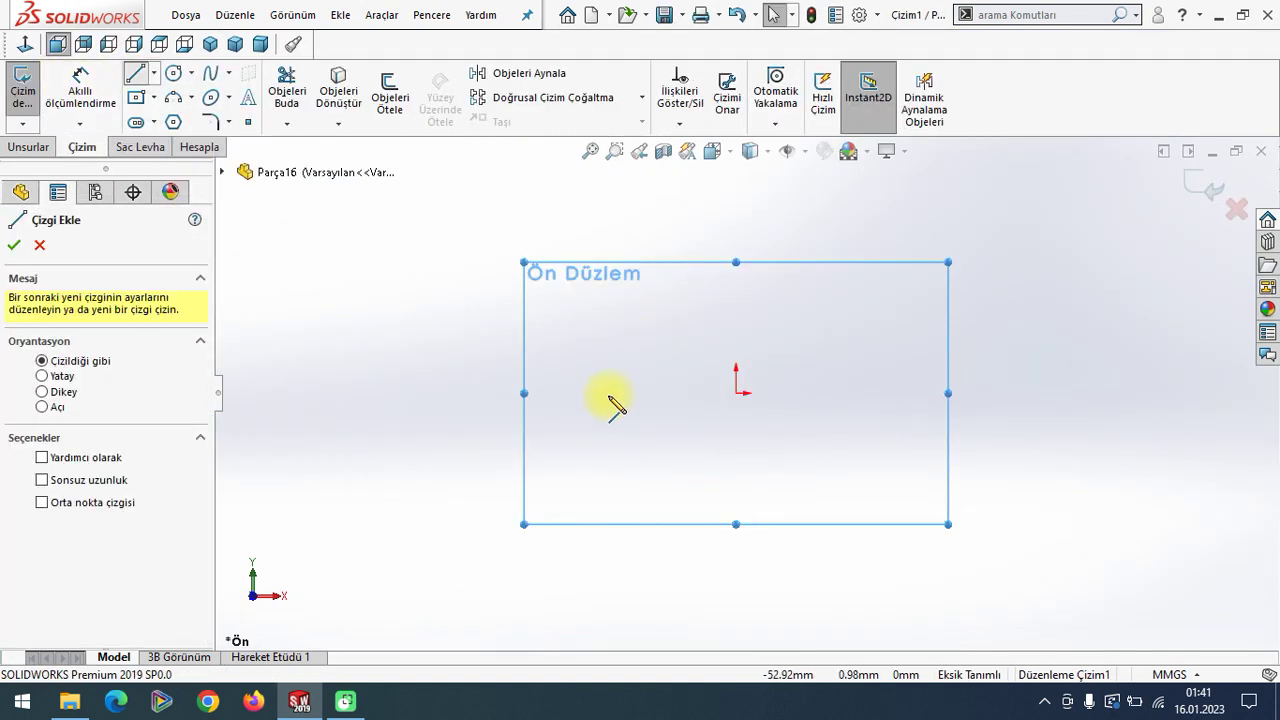
click(545, 396)
click(736, 393)
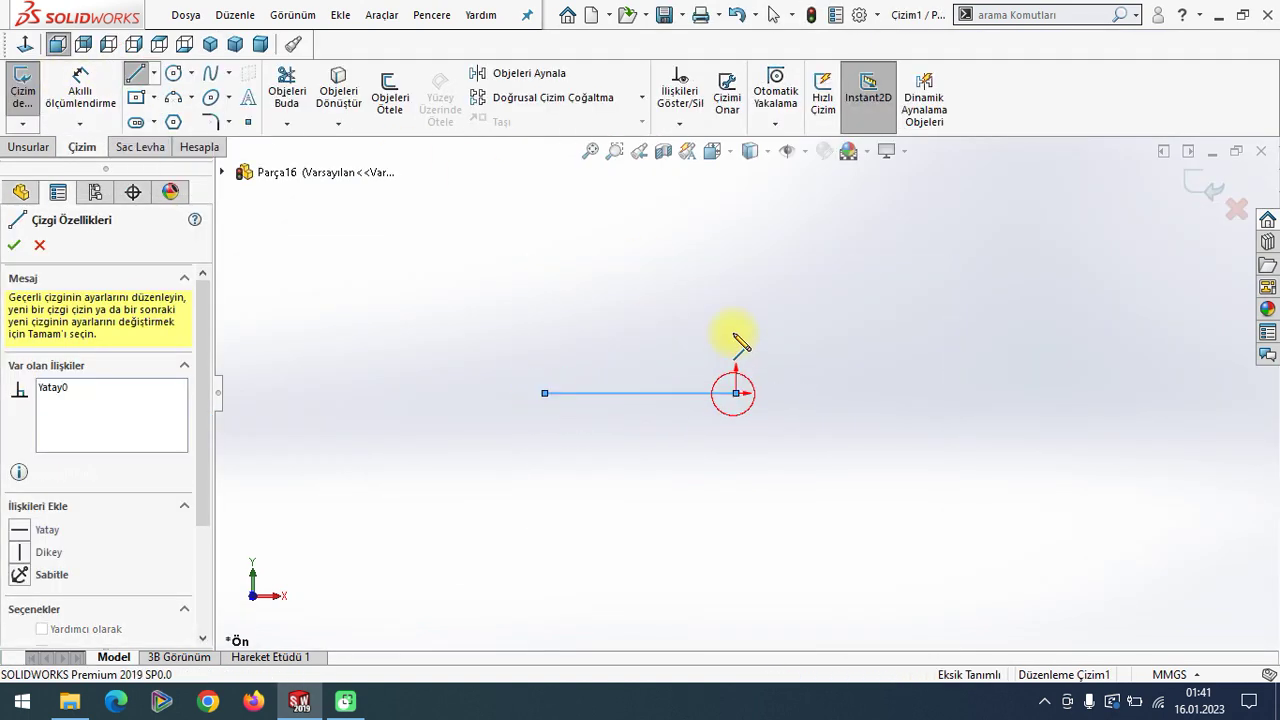
click(729, 261)
click(862, 260)
right_click(391, 266)
click(430, 290)
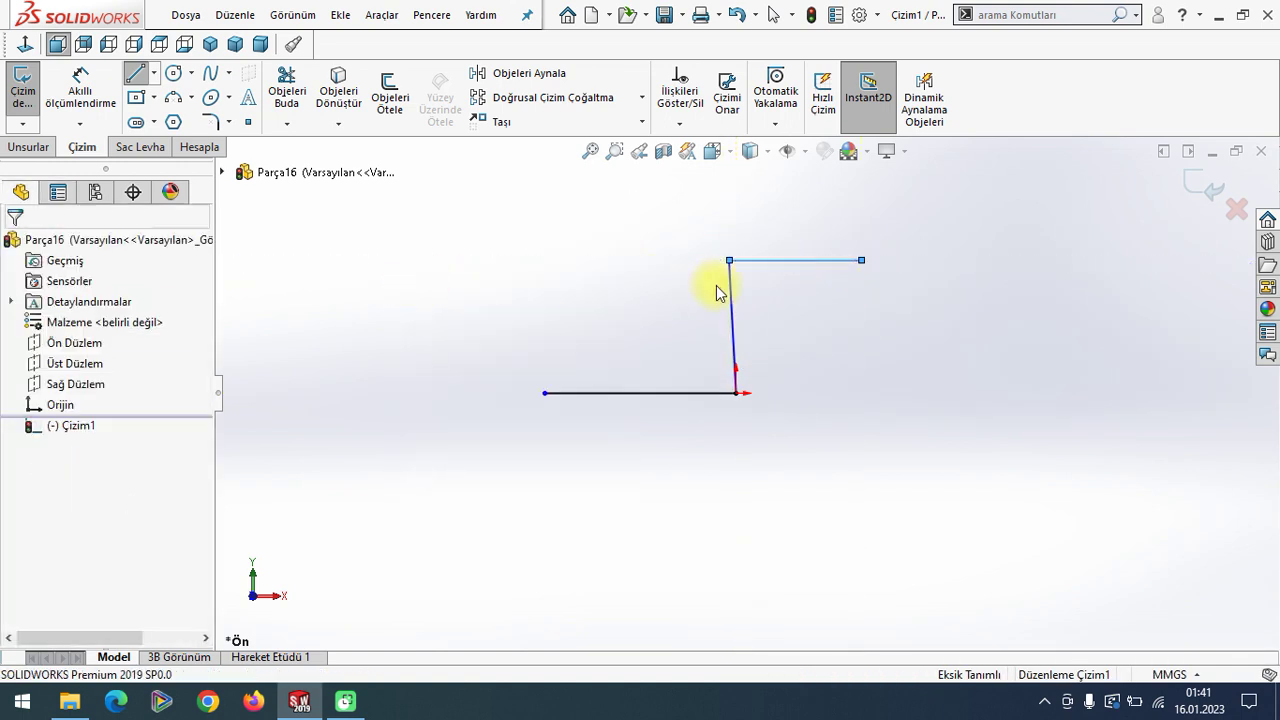
key(Escape)
Make the connecting line vertical and preview the Z sketch as a base flange.
click(728, 304)
click(19, 465)
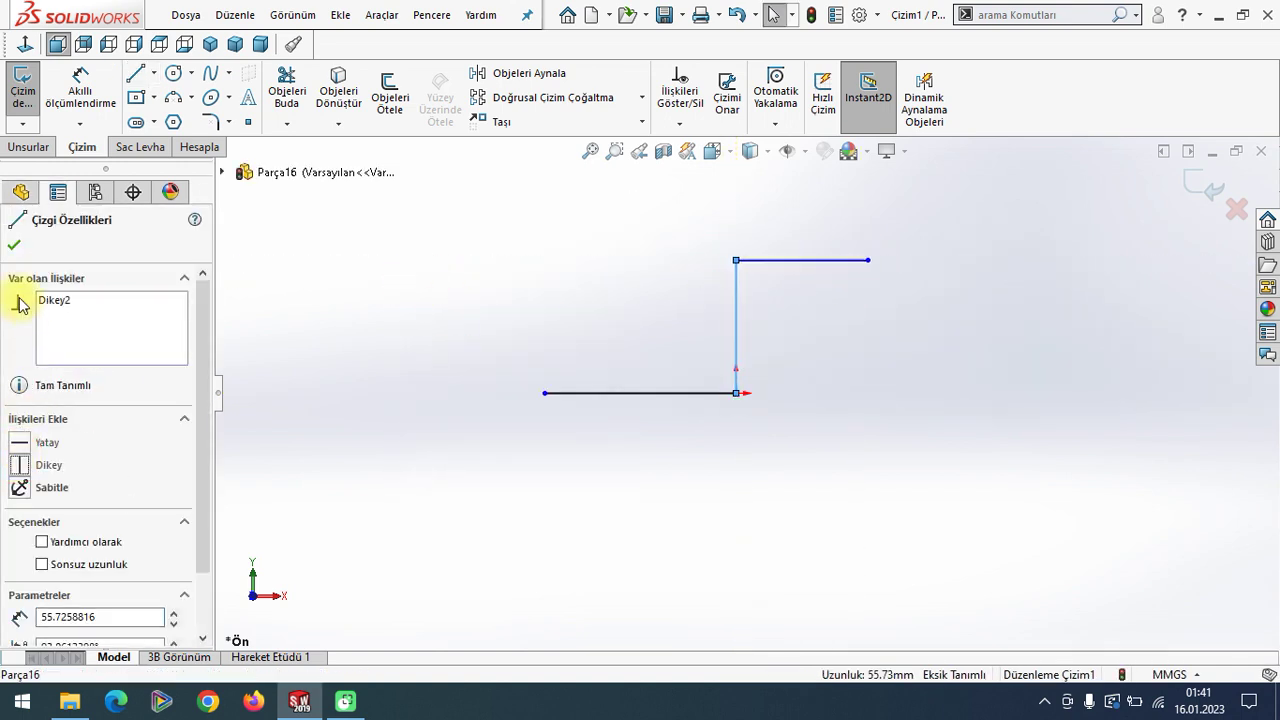
click(14, 245)
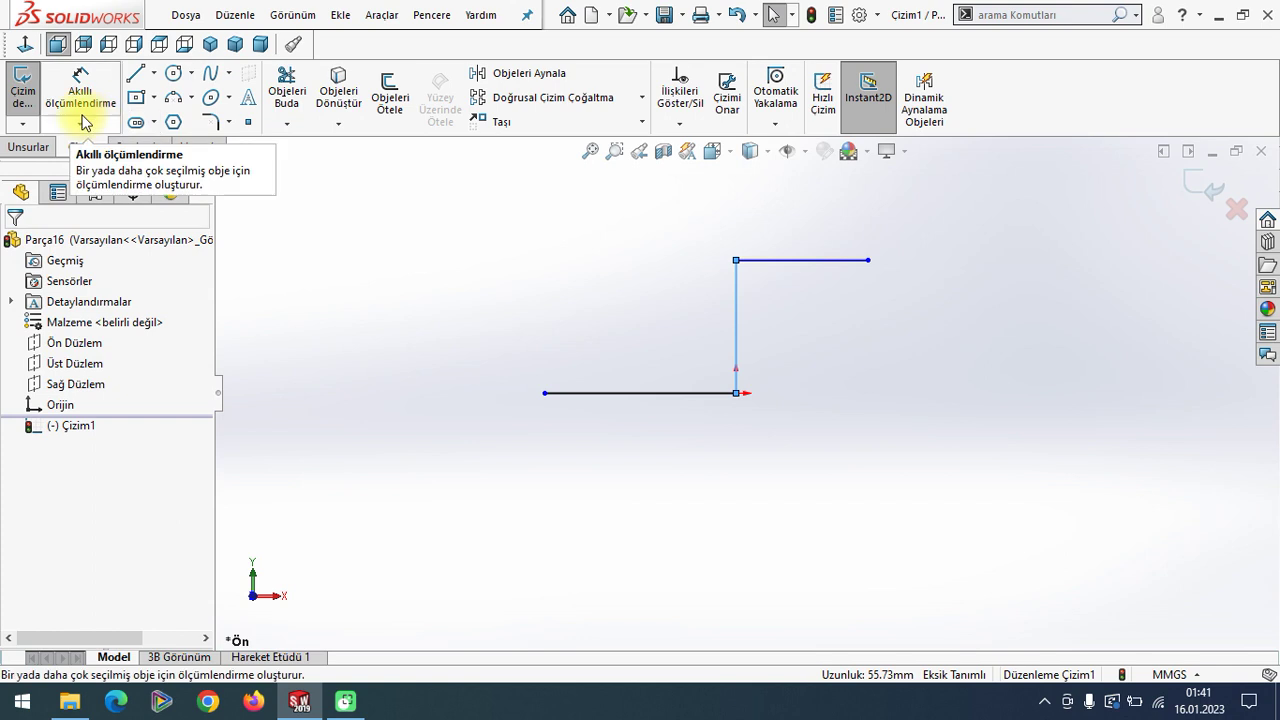
click(168, 146)
click(41, 98)
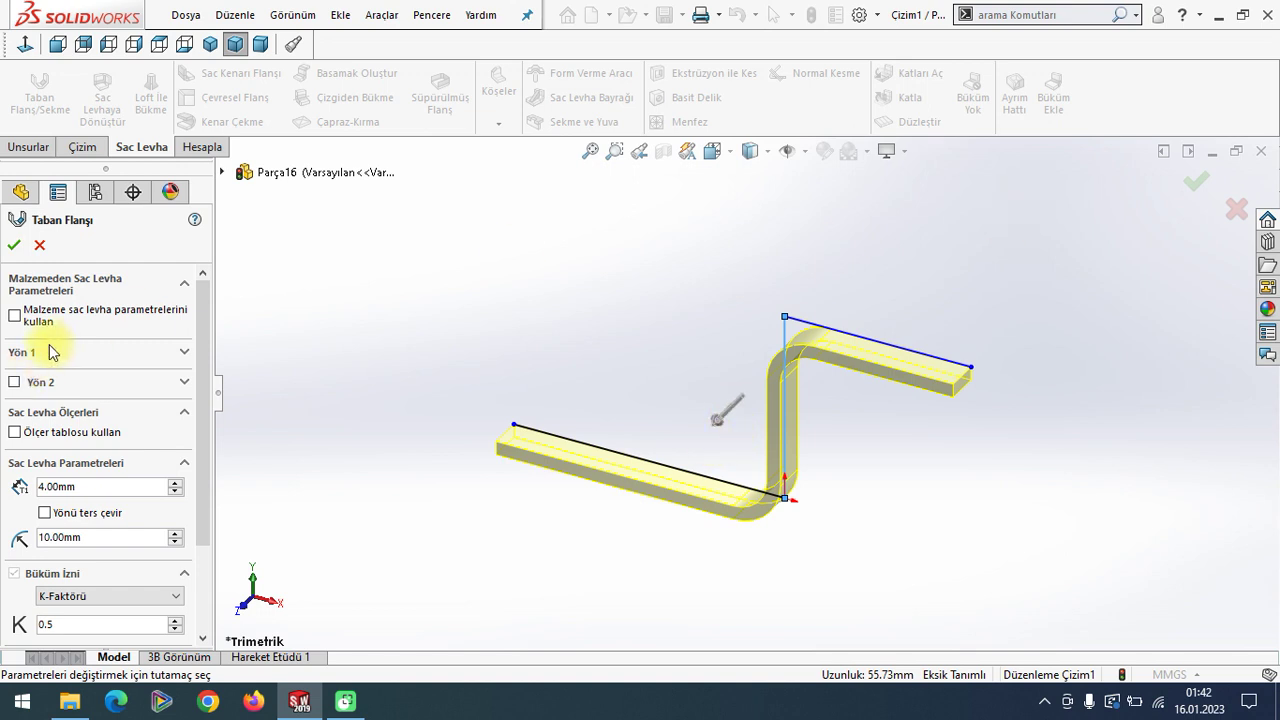
Add a 100 mm blind second direction to the flange, then cancel the feature.
click(14, 383)
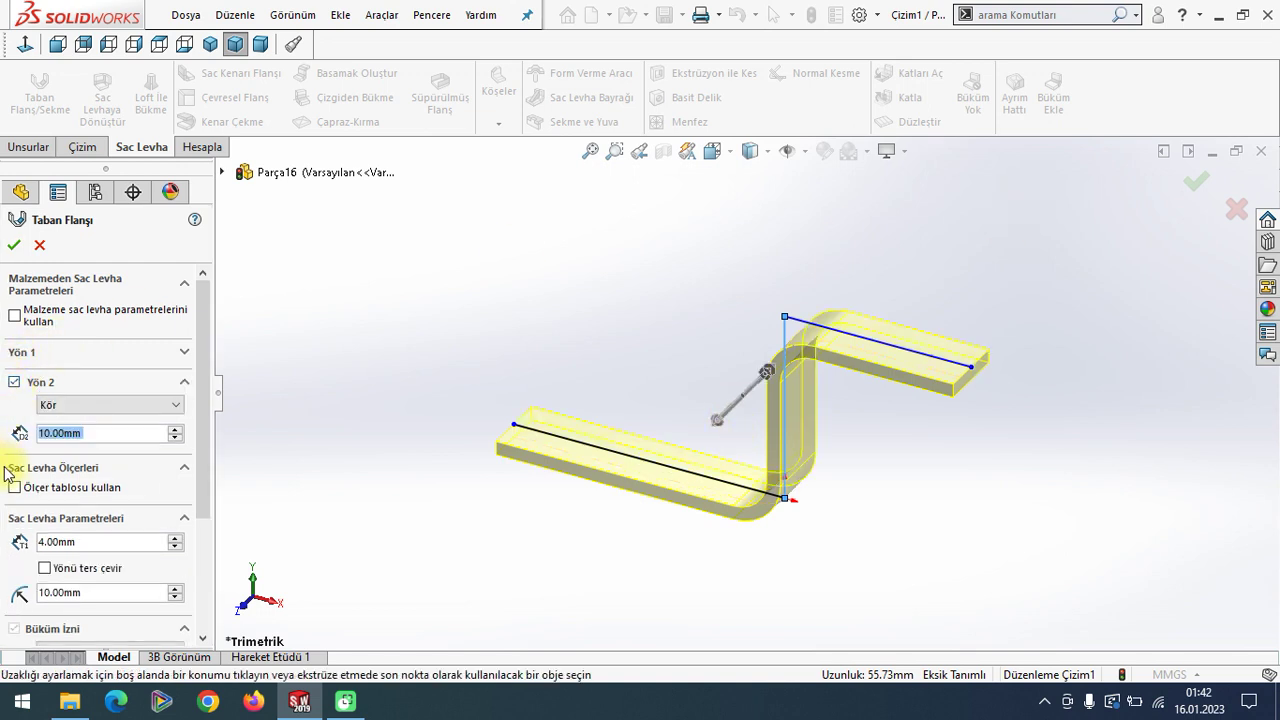
click(95, 405)
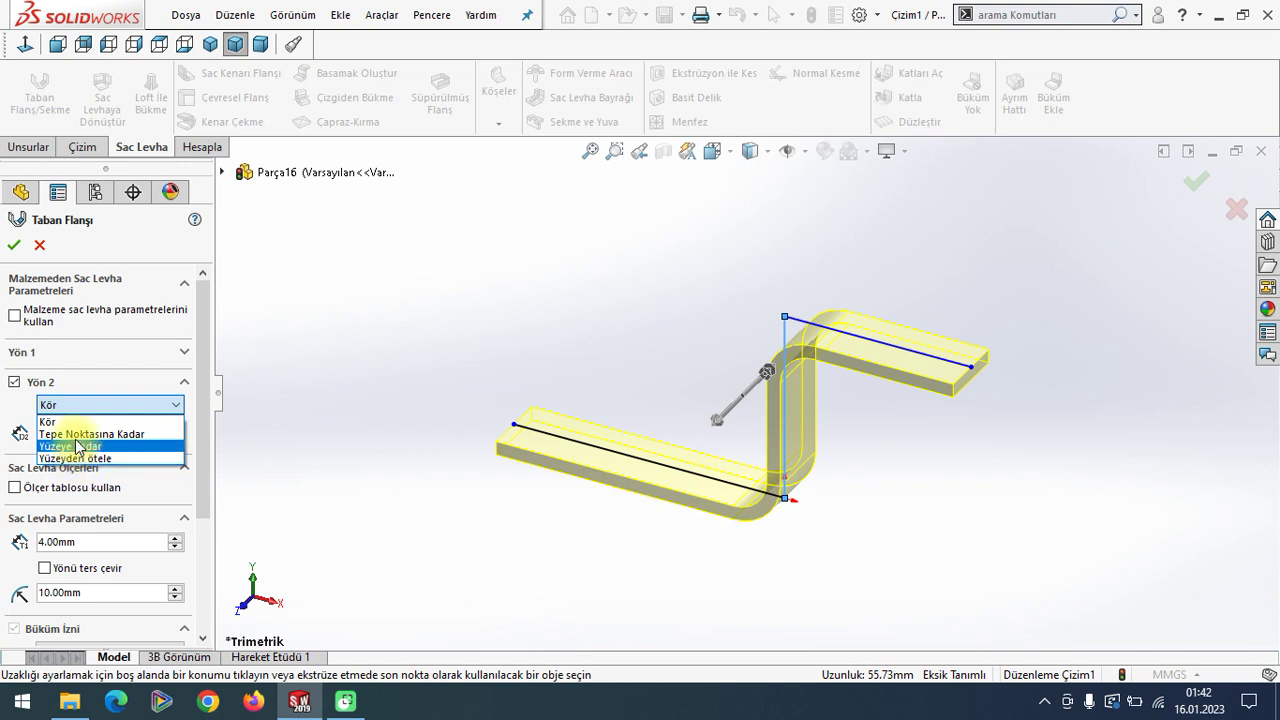
click(63, 423)
click(92, 432)
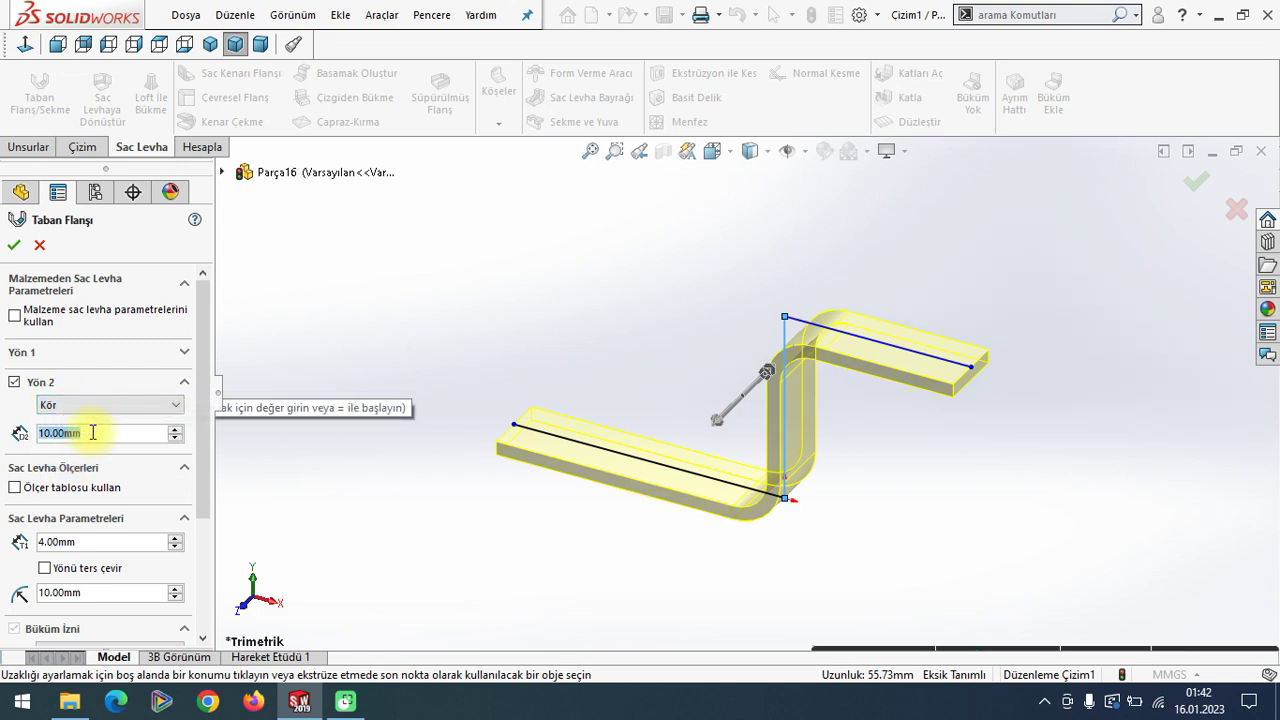
text(100)
key(Return)
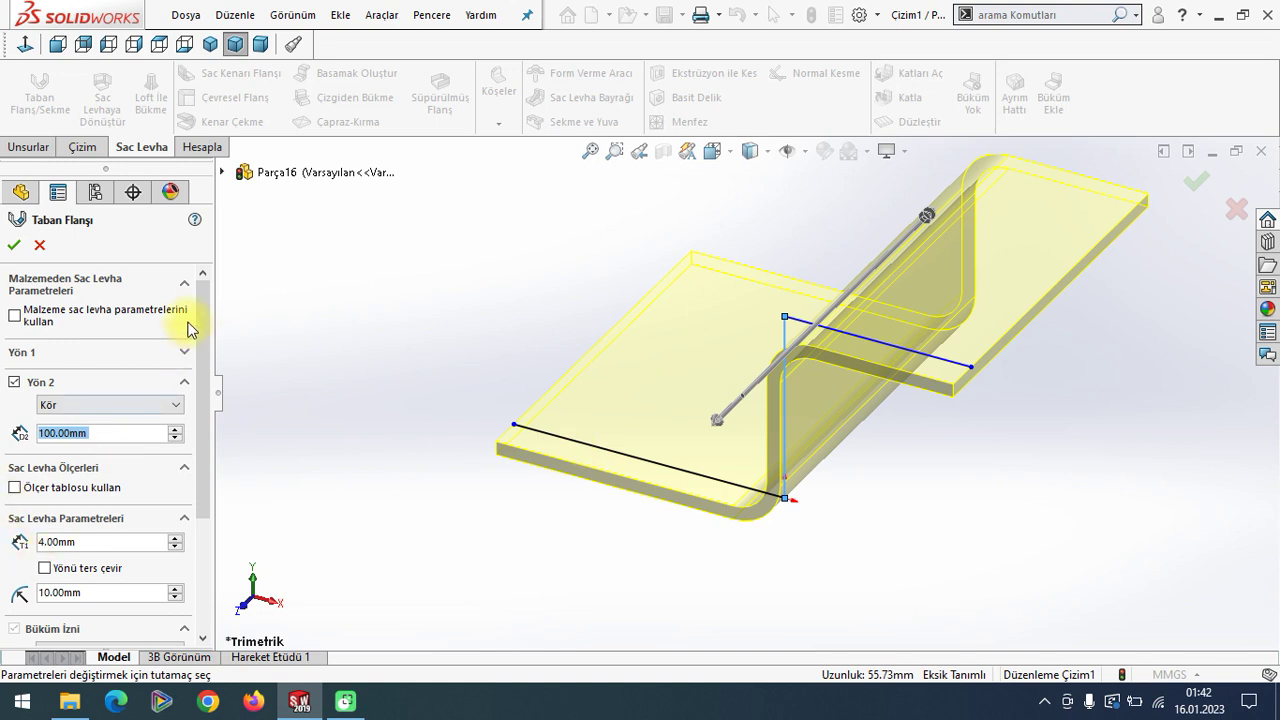
drag(203, 320, 197, 452)
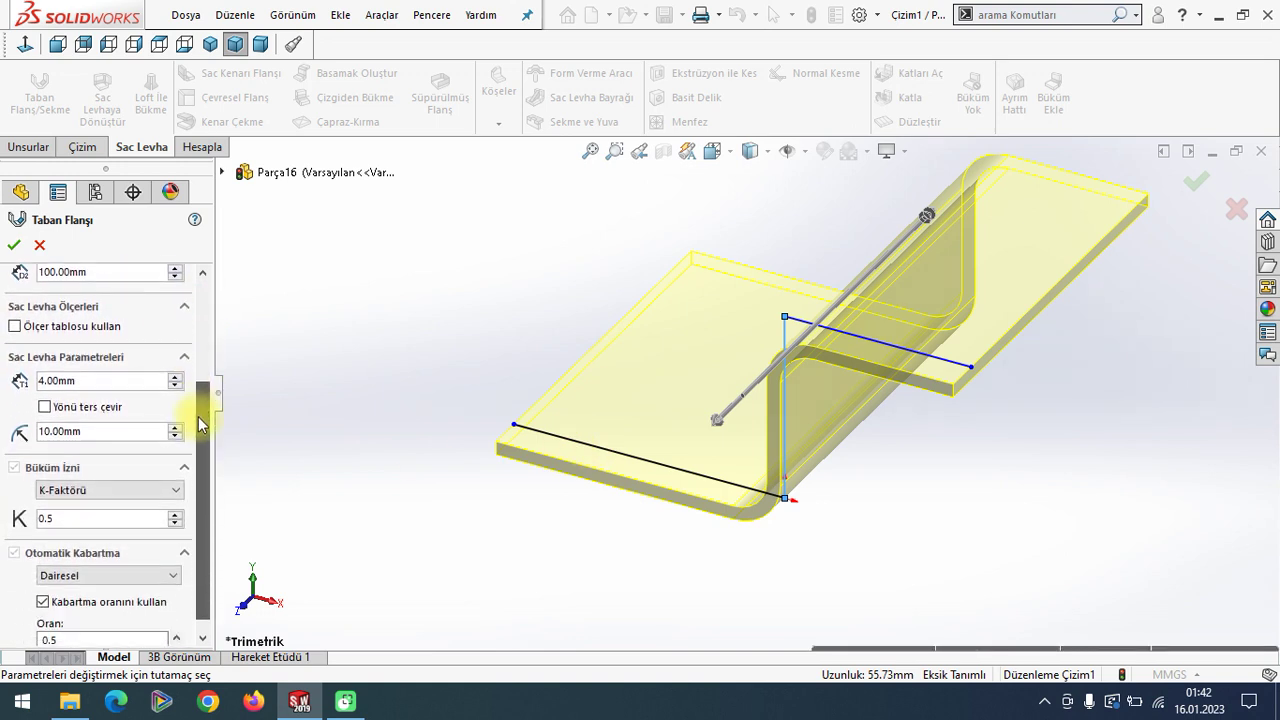
click(38, 246)
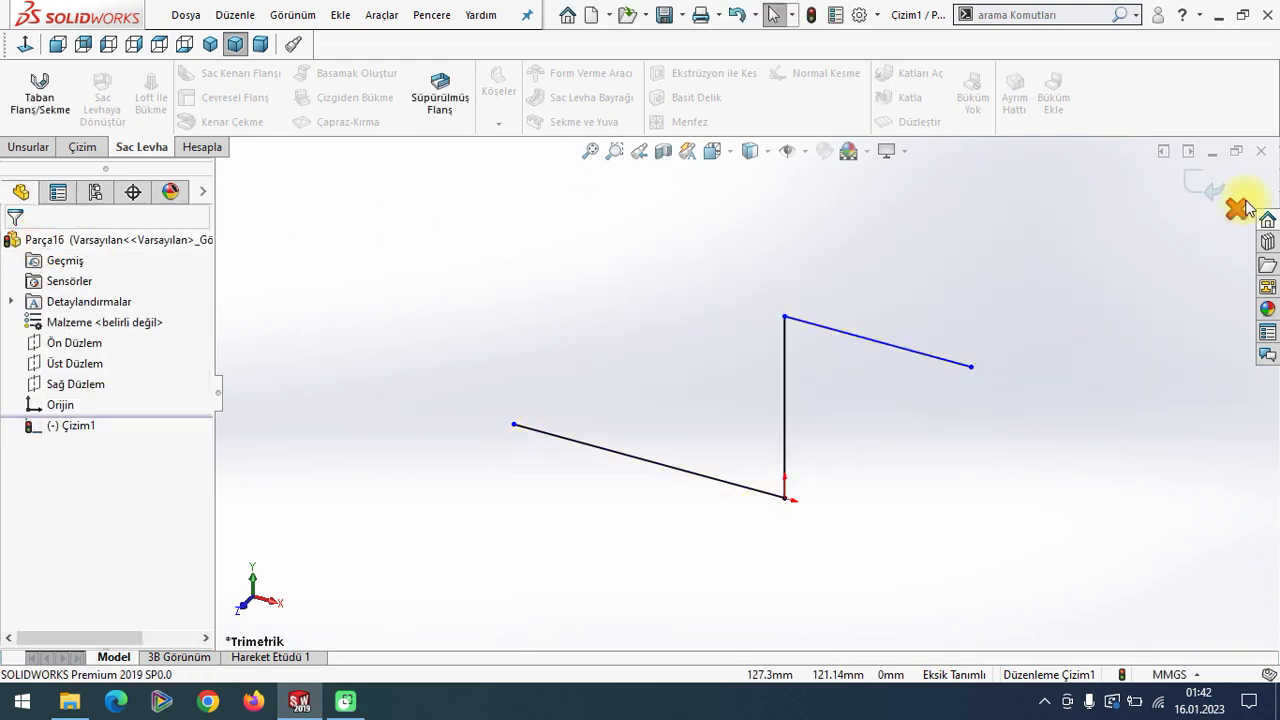
Close Parça16 without saving and create new part Parça17.
click(1259, 152)
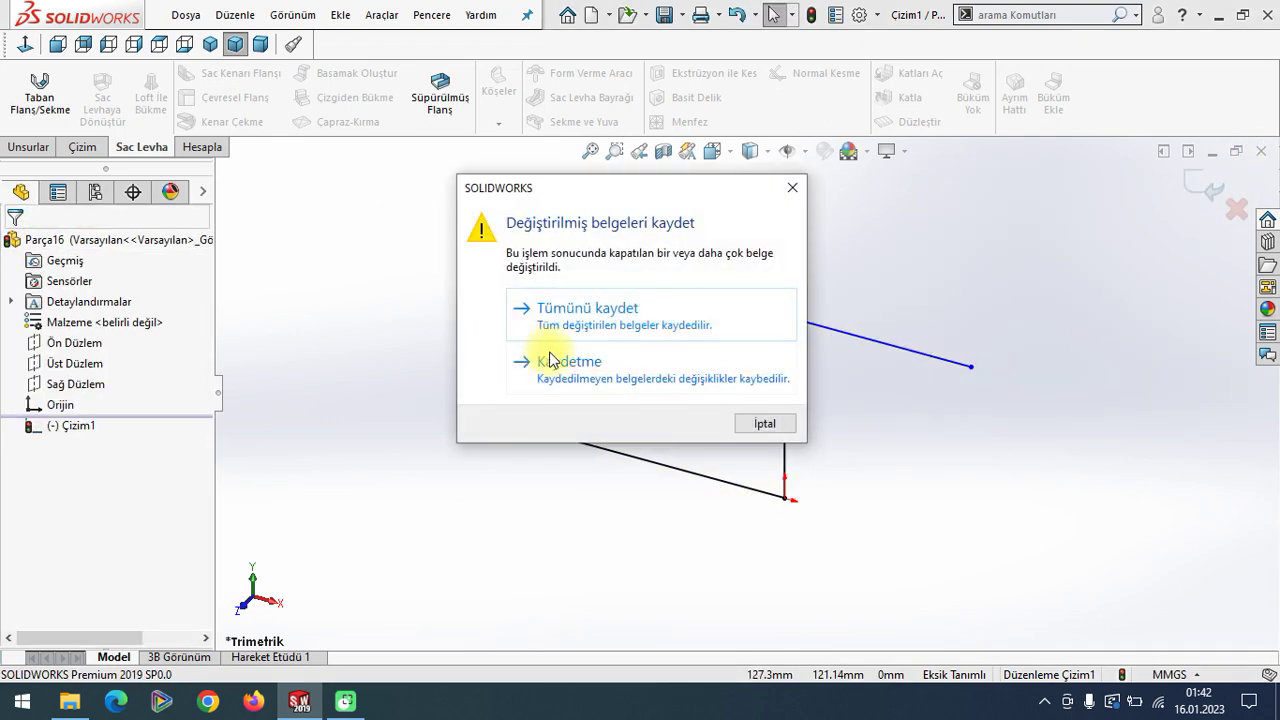
click(474, 358)
click(186, 15)
click(183, 46)
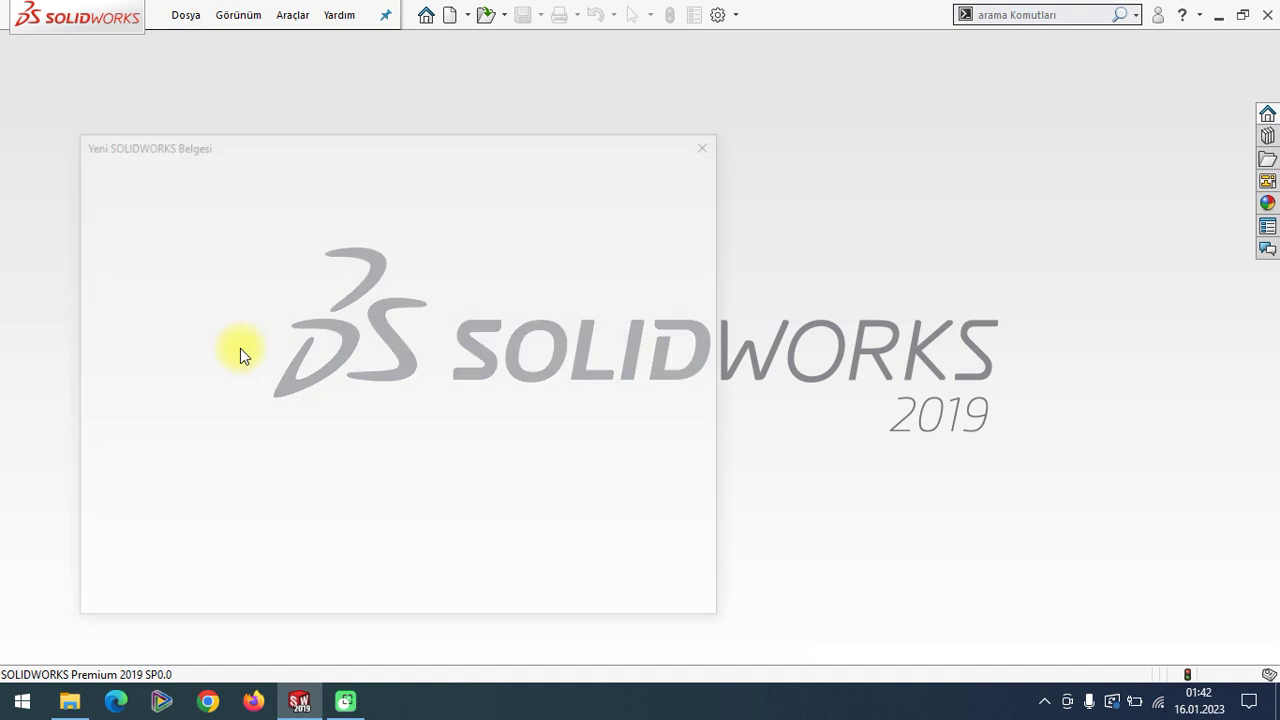
click(164, 322)
double_click(165, 322)
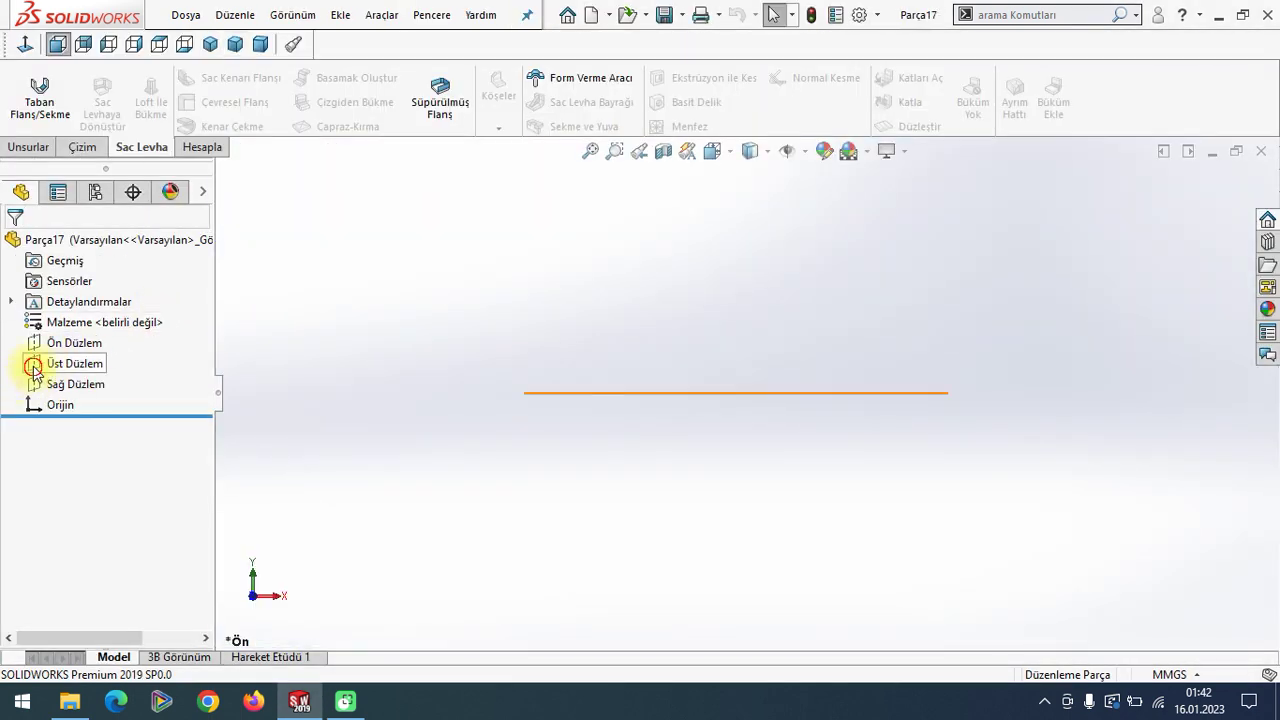
Draw a centre rectangle at the origin on the top plane.
click(40, 364)
click(46, 337)
click(153, 97)
click(180, 143)
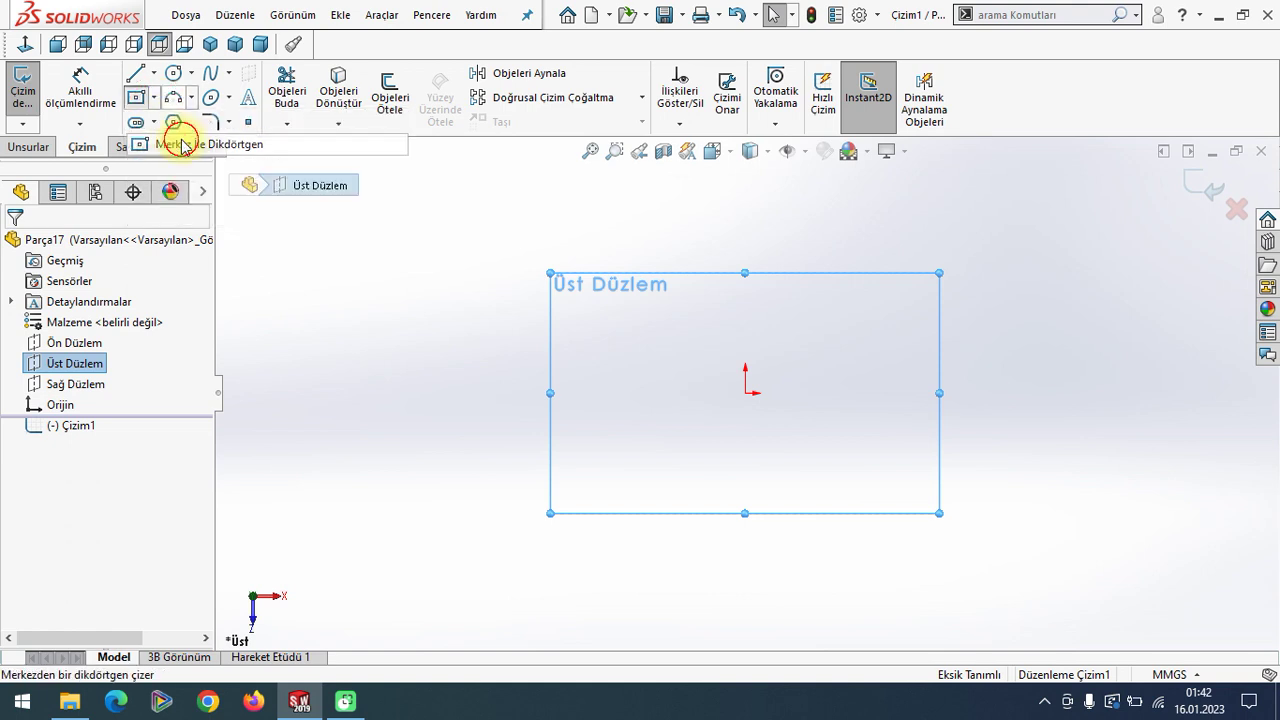
click(745, 393)
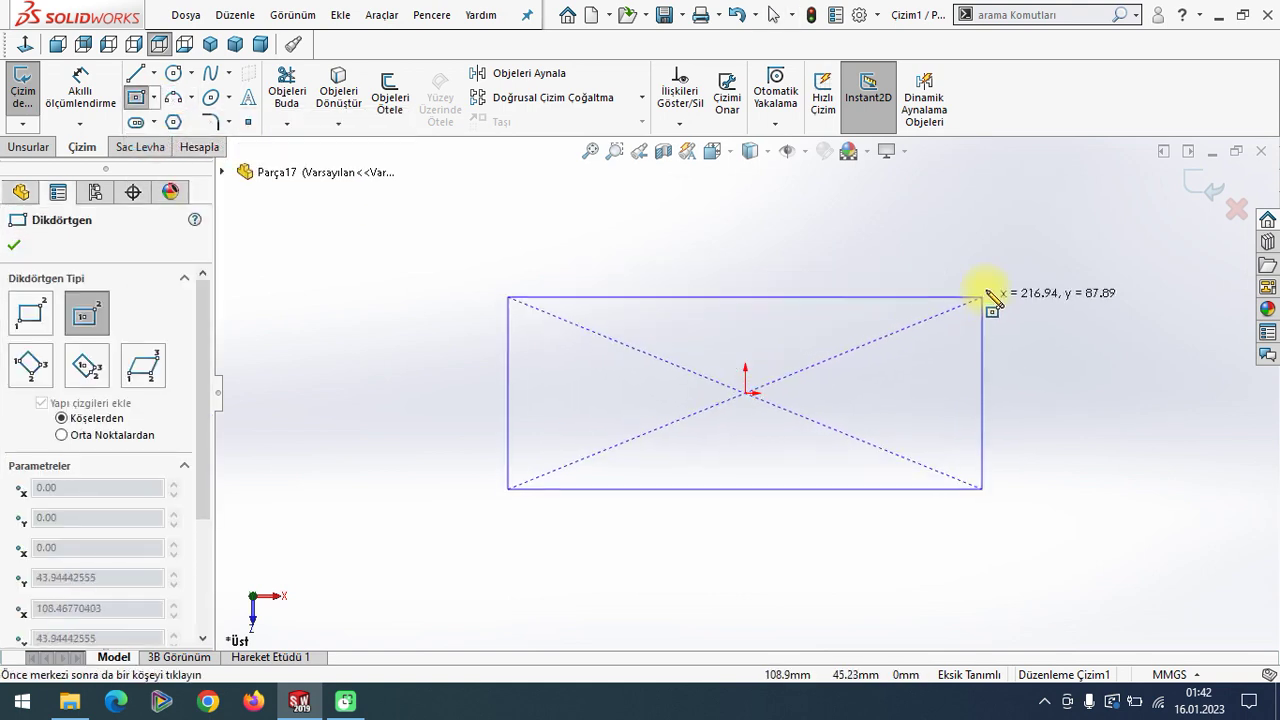
click(986, 288)
key(Escape)
Dimension the rectangle 200 mm wide and 150 mm high.
click(82, 80)
click(686, 288)
click(713, 240)
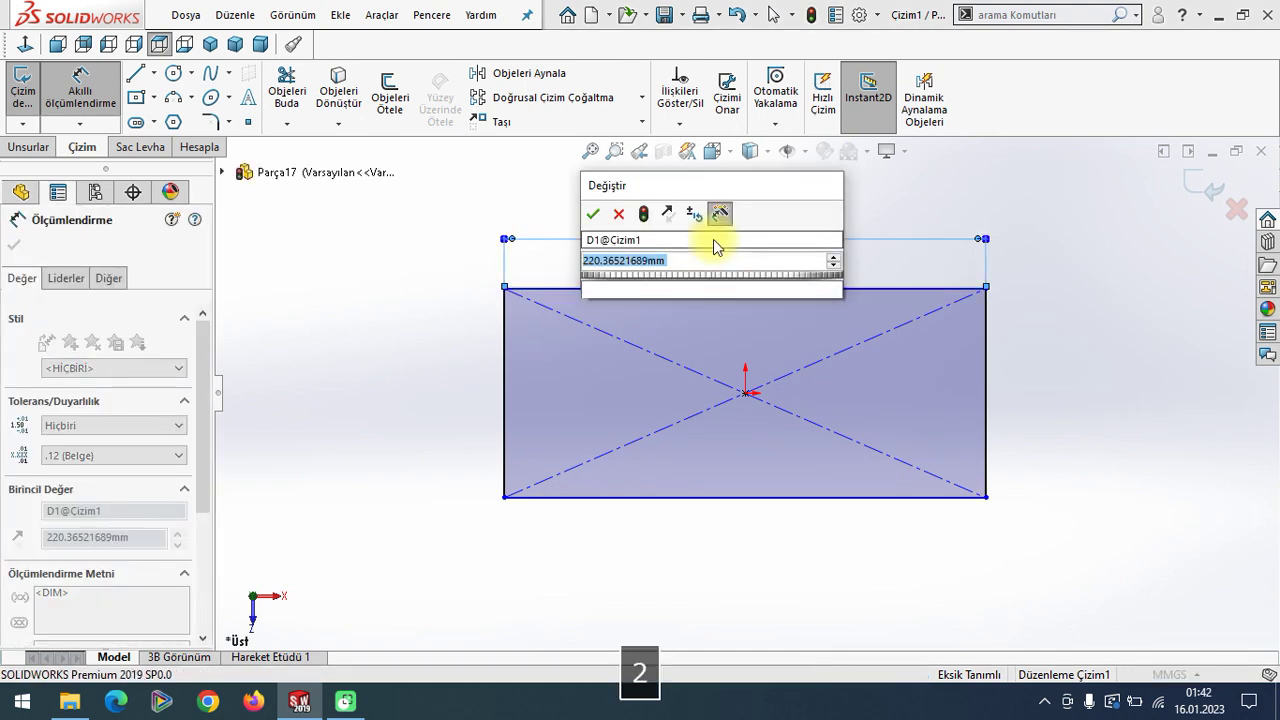
text(200)
key(Return)
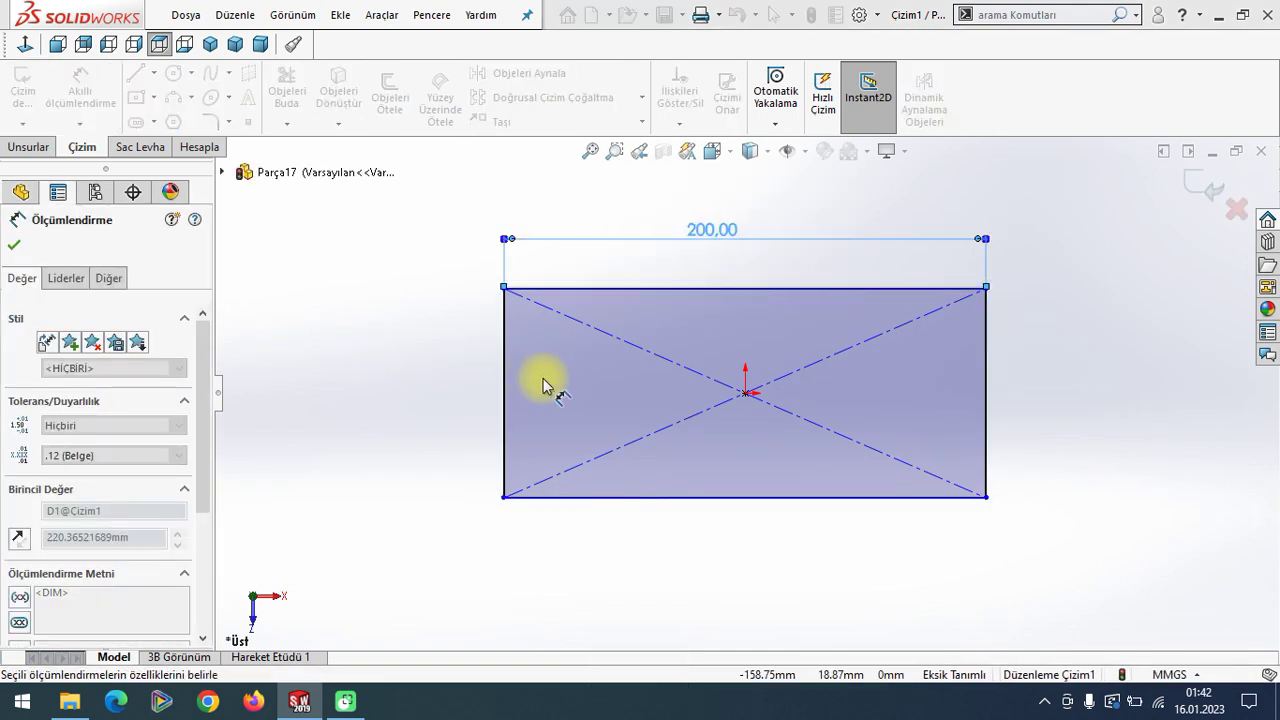
key(Escape)
click(474, 376)
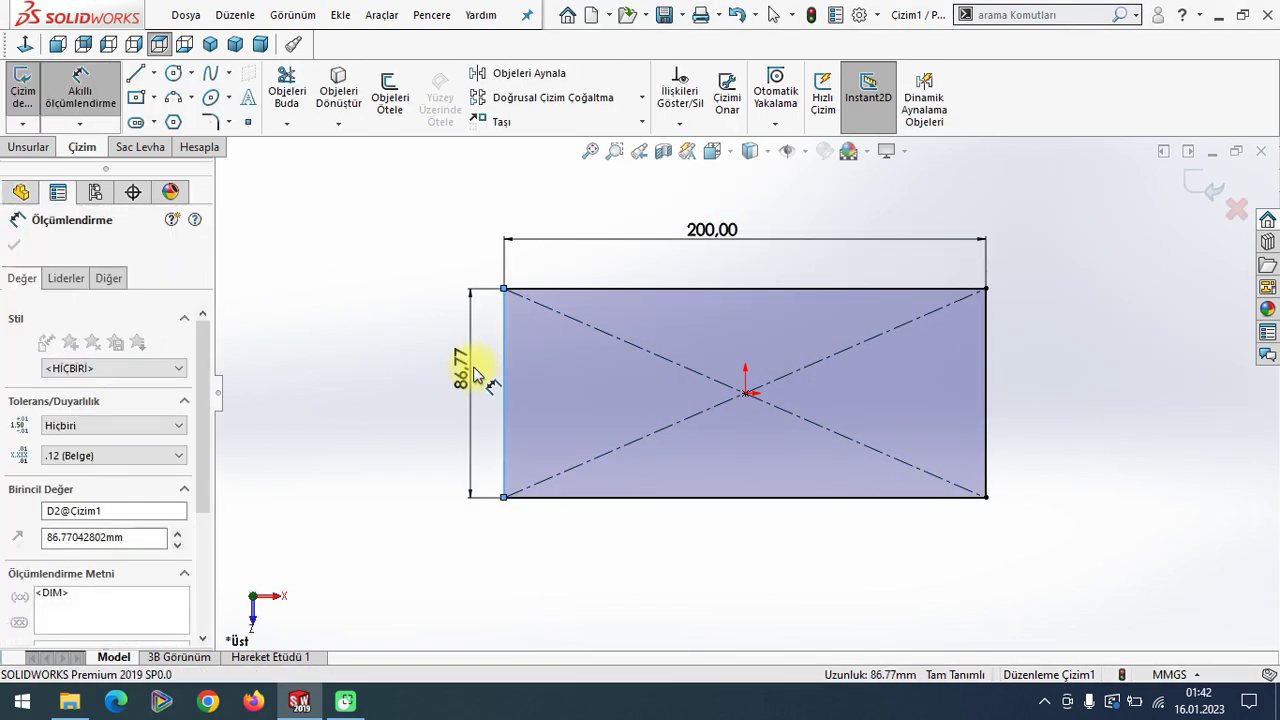
click(471, 368)
text(150)
key(Return)
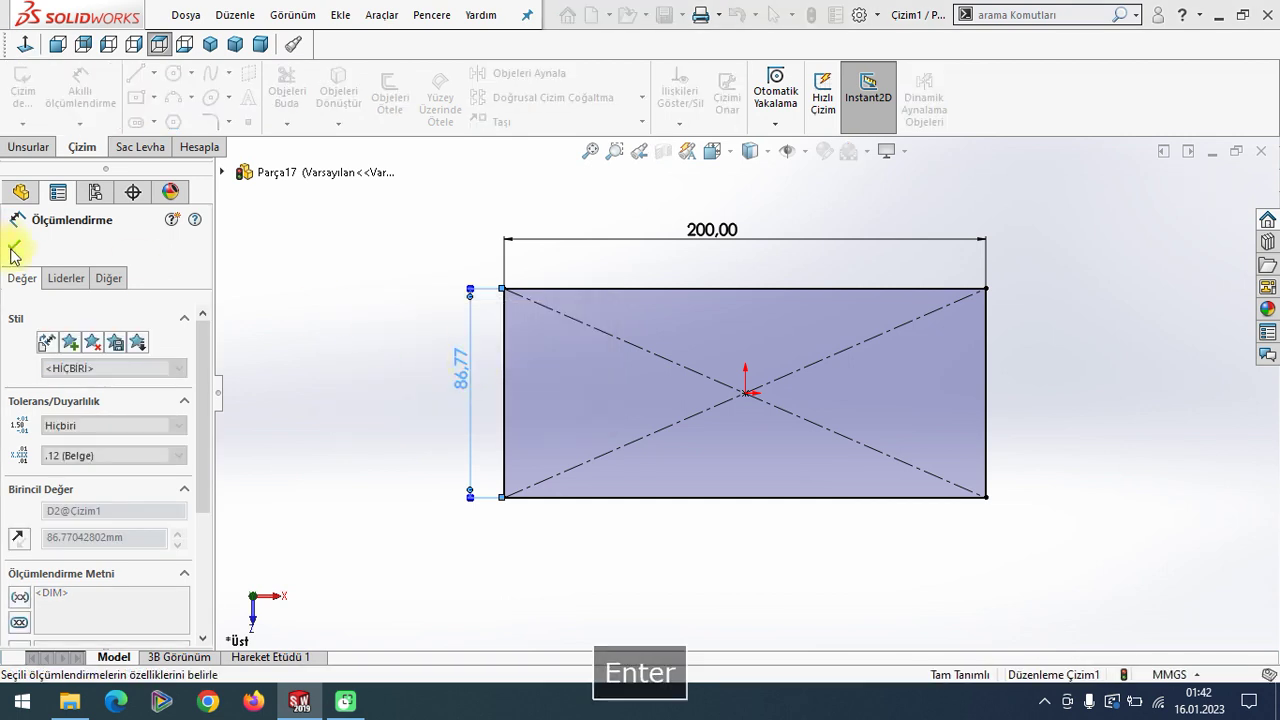
click(13, 245)
click(140, 147)
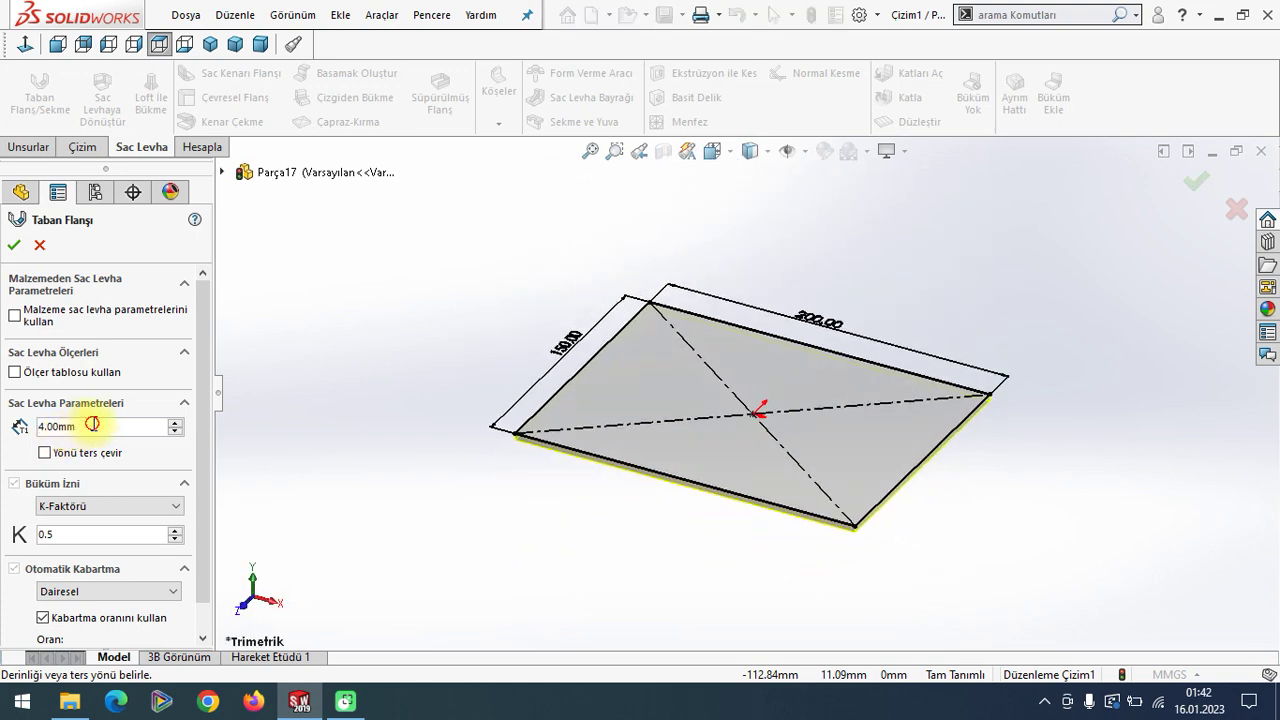
Create the 4 mm base flange with Dikdörtgensel automatic relief.
scroll(198, 377, down, 1)
double_click(75, 502)
double_click(80, 624)
click(85, 560)
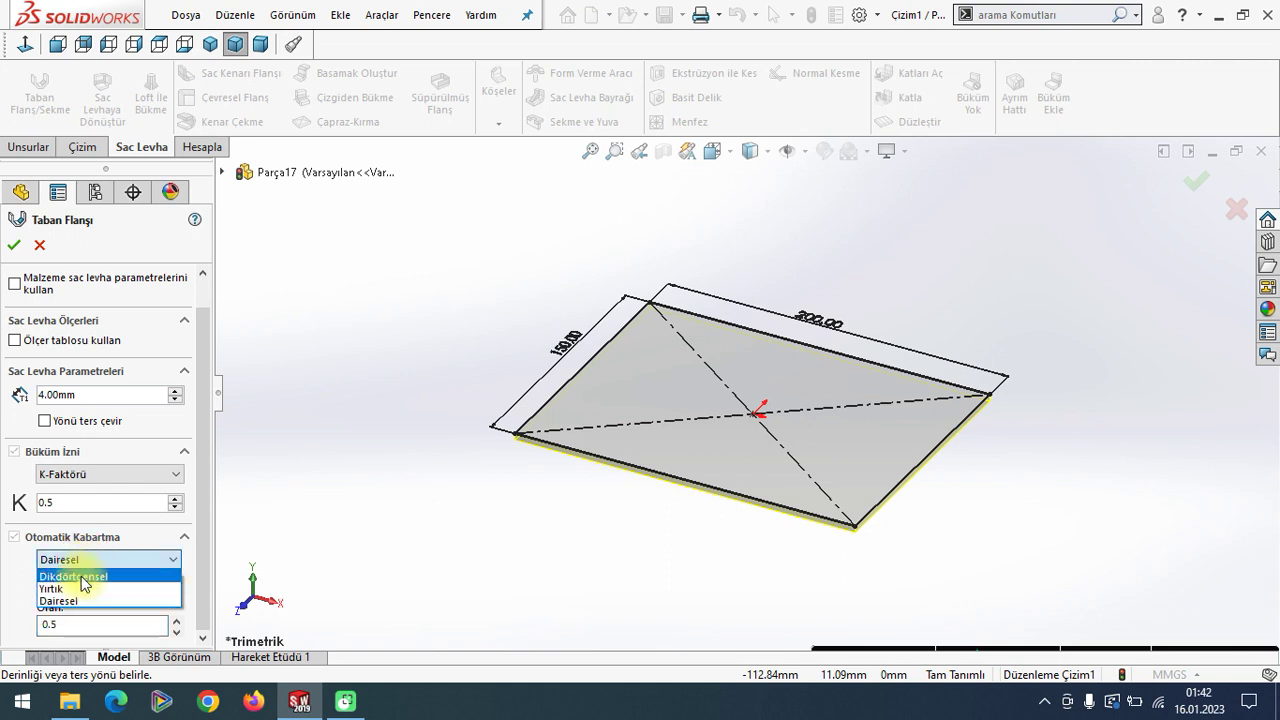
click(85, 577)
click(13, 245)
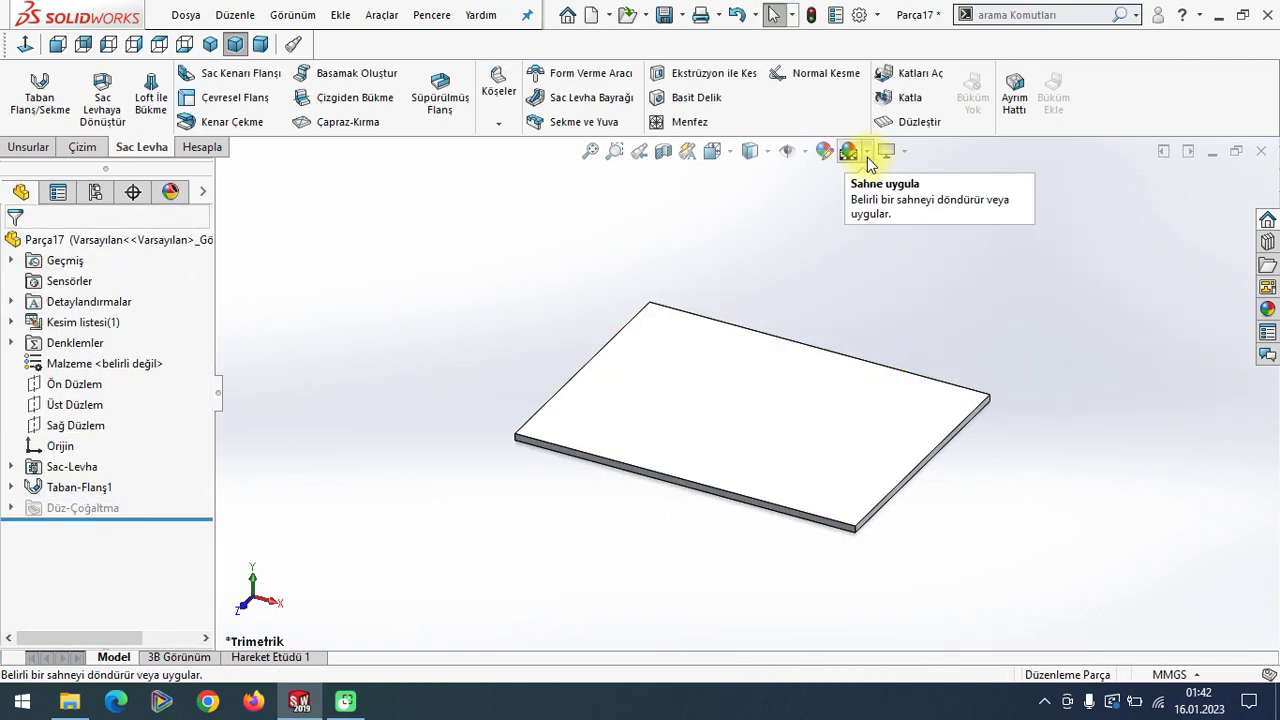
Apply a plain white background scene to the viewport.
click(850, 151)
click(890, 50)
click(904, 151)
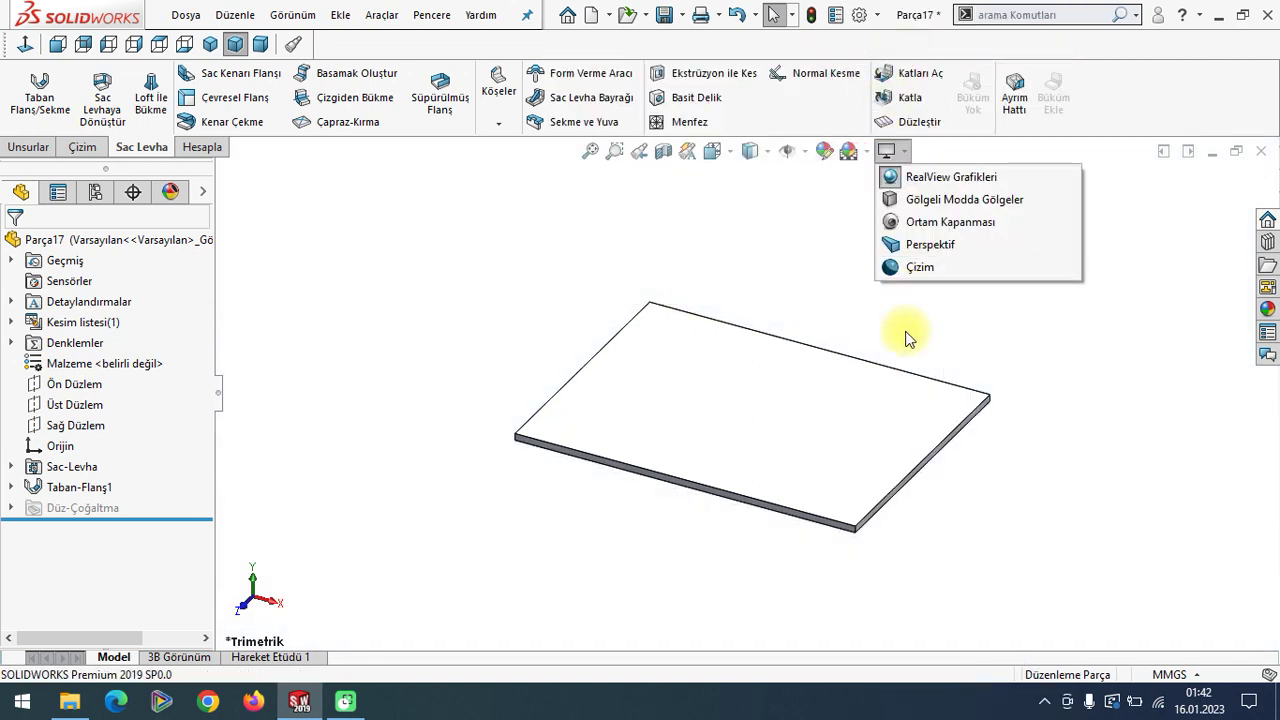
click(905, 338)
scroll(835, 398, down, 3)
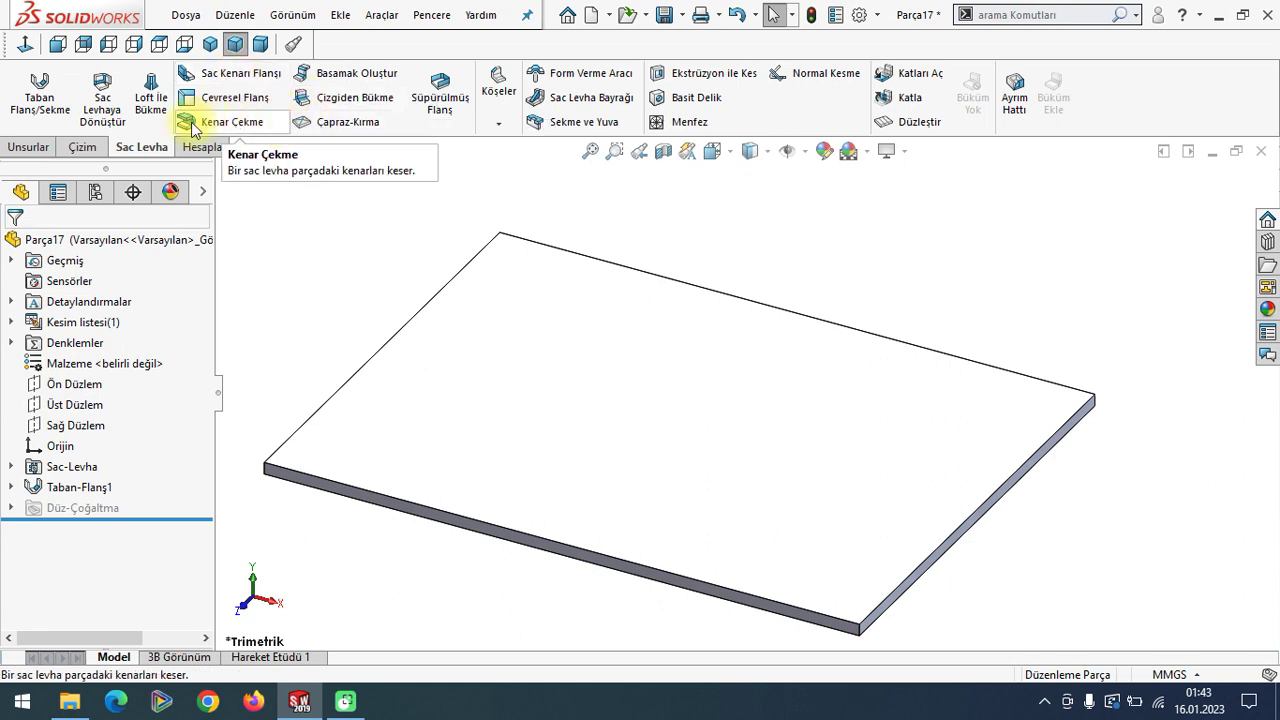
click(237, 76)
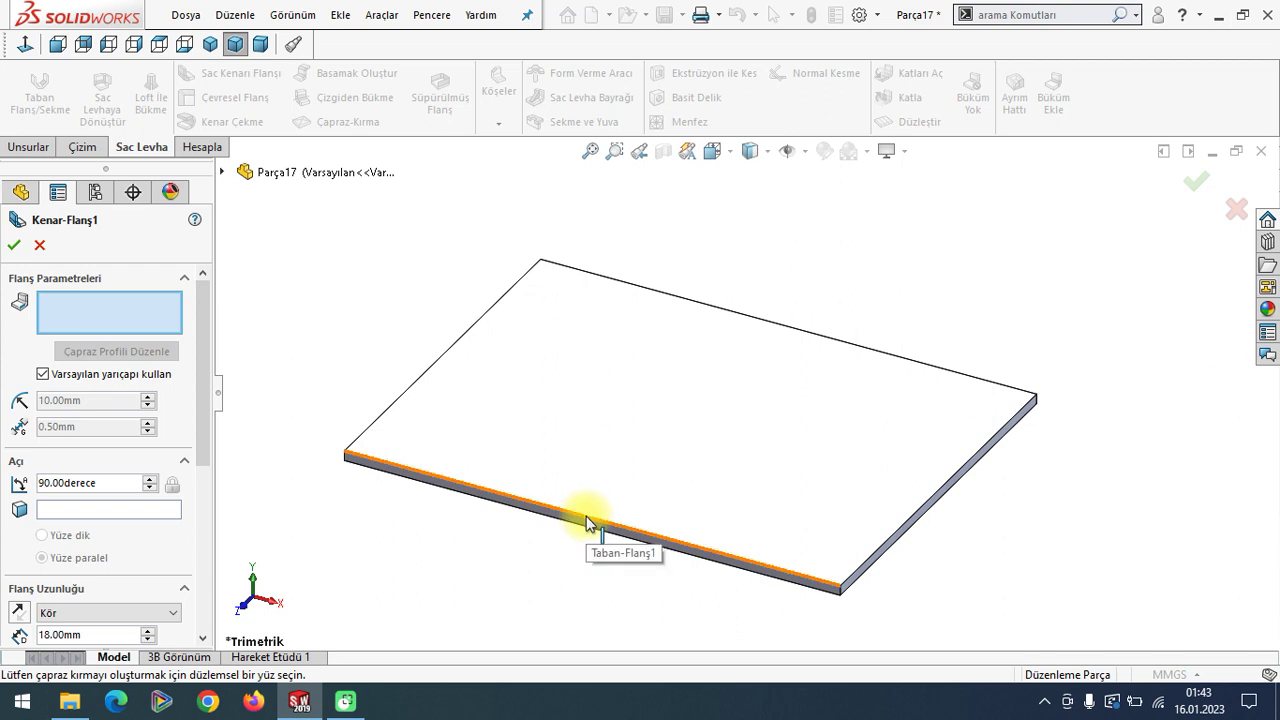
Add an 89 mm edge flange on the plate's front long edge, default bend radius off.
click(587, 522)
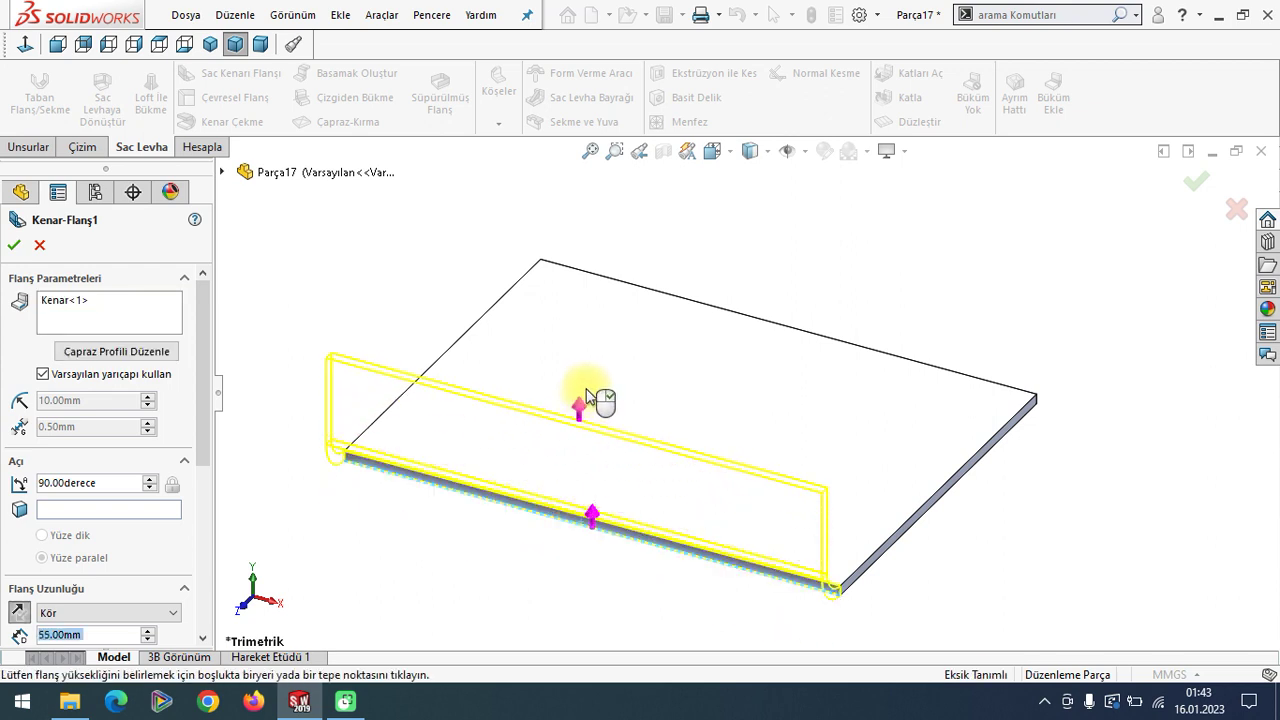
click(584, 317)
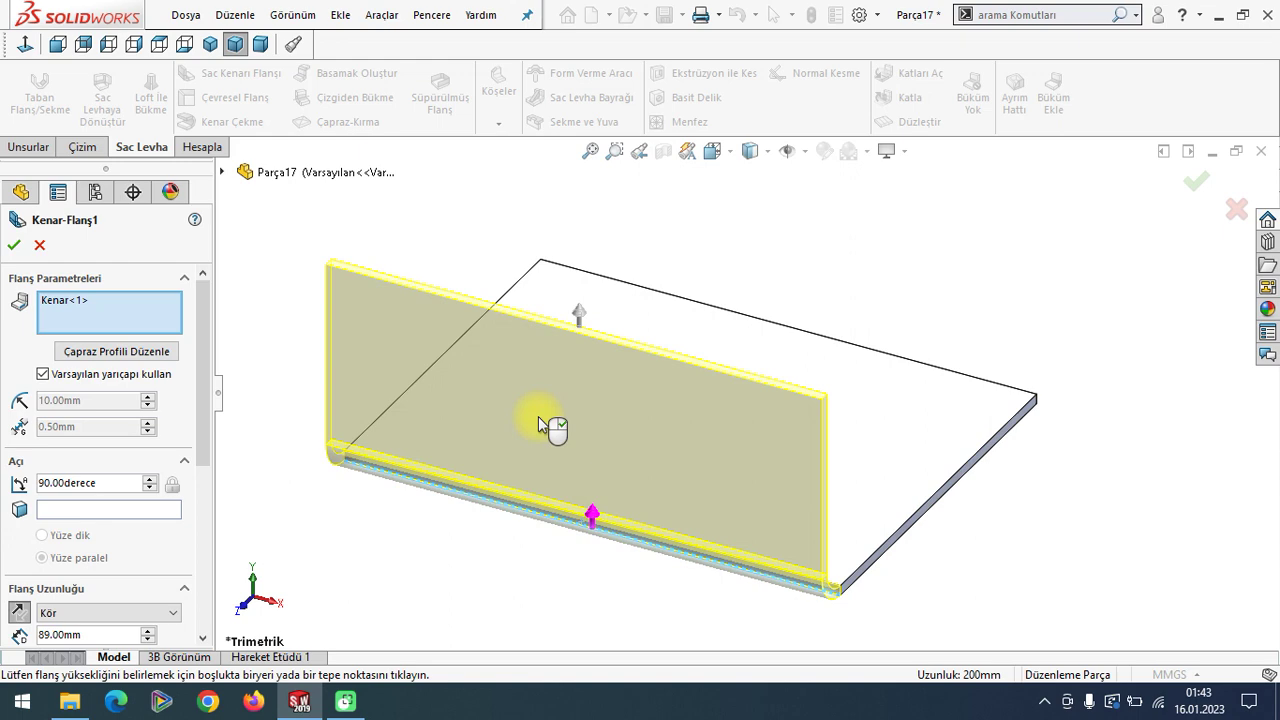
mouse_move(503, 551)
middle_down()
mouse_move(497, 486)
mouse_move(406, 494)
mouse_move(400, 526)
mouse_move(400, 511)
mouse_move(409, 520)
middle_up()
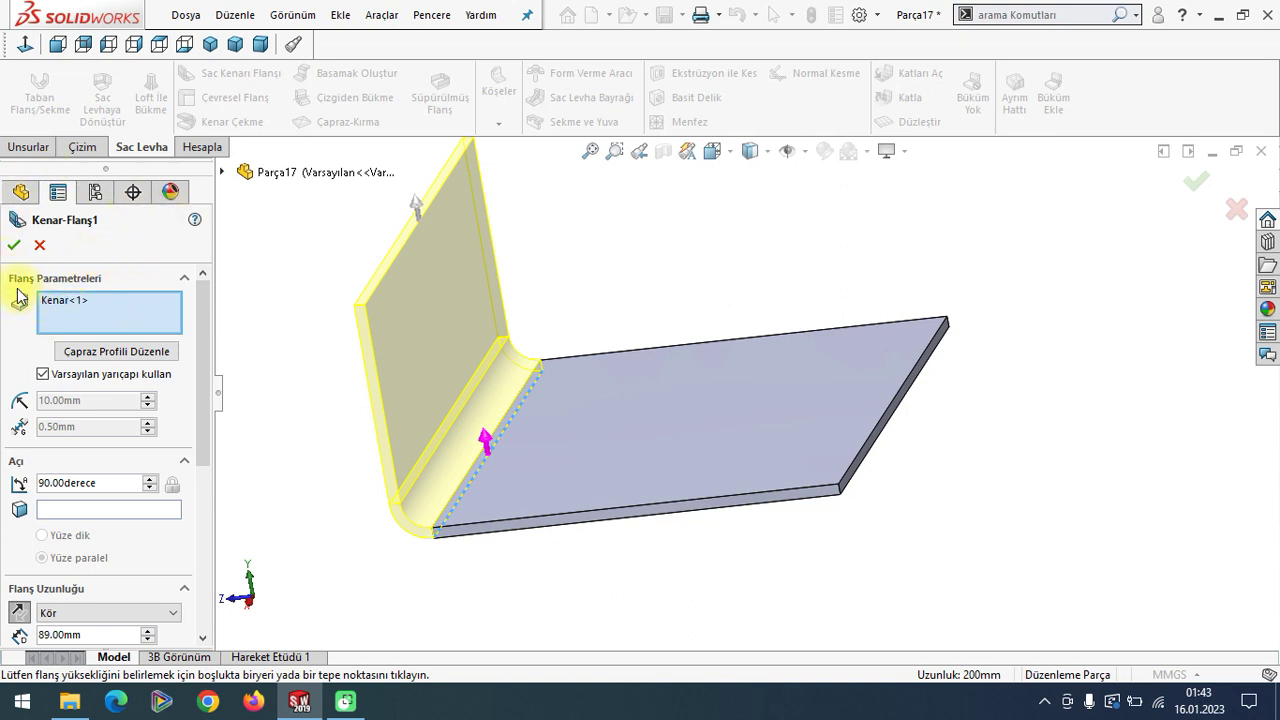
click(68, 303)
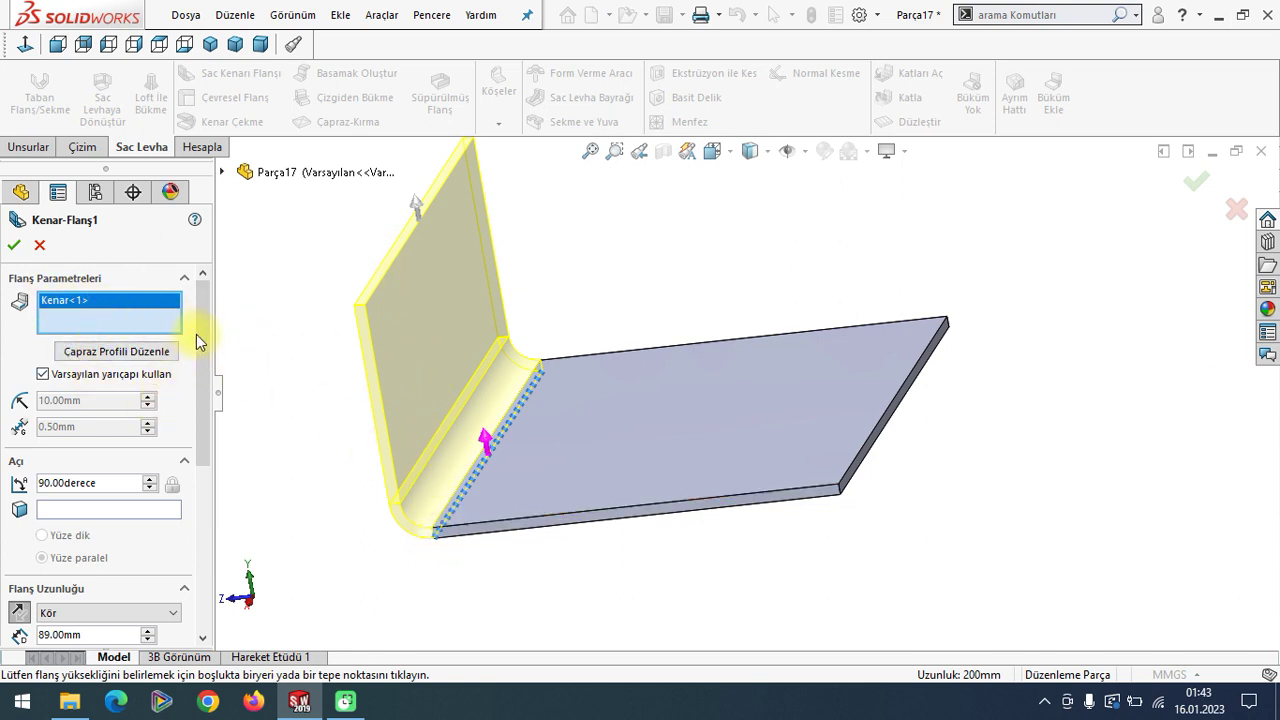
click(43, 376)
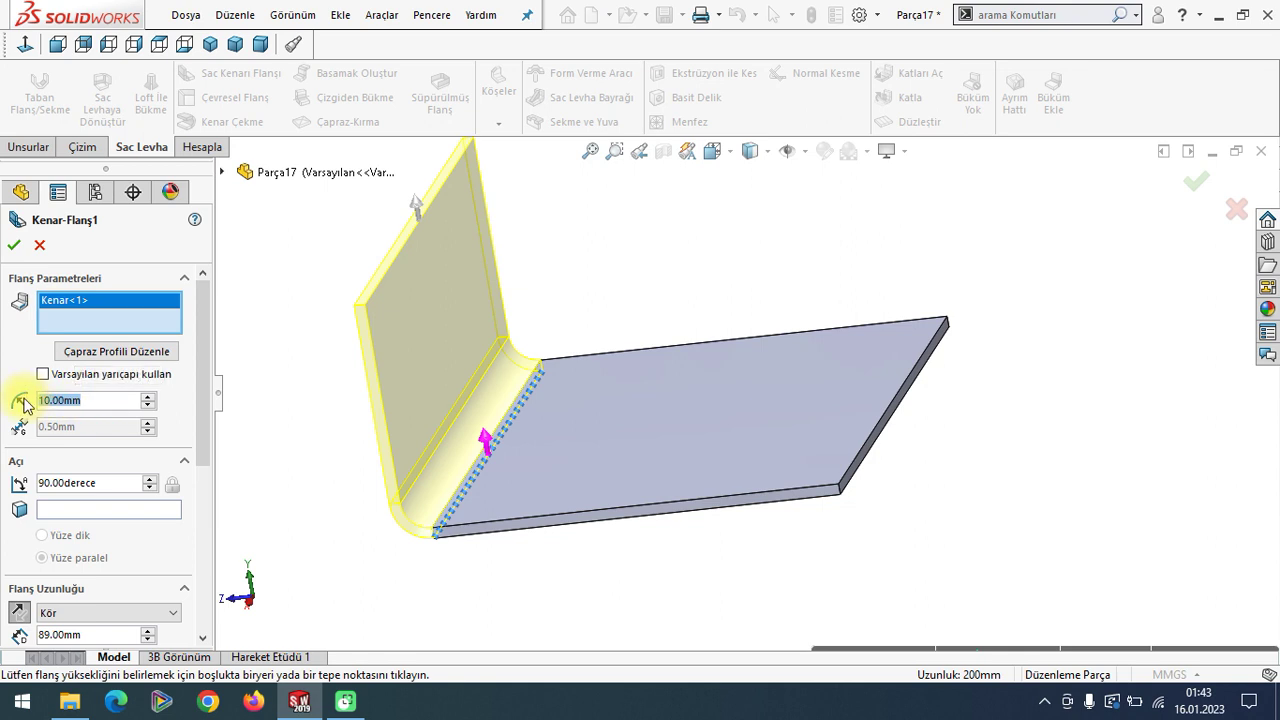
Use a custom 5 mm bend radius and set the flange angle to 45°.
text(5)
key(Return)
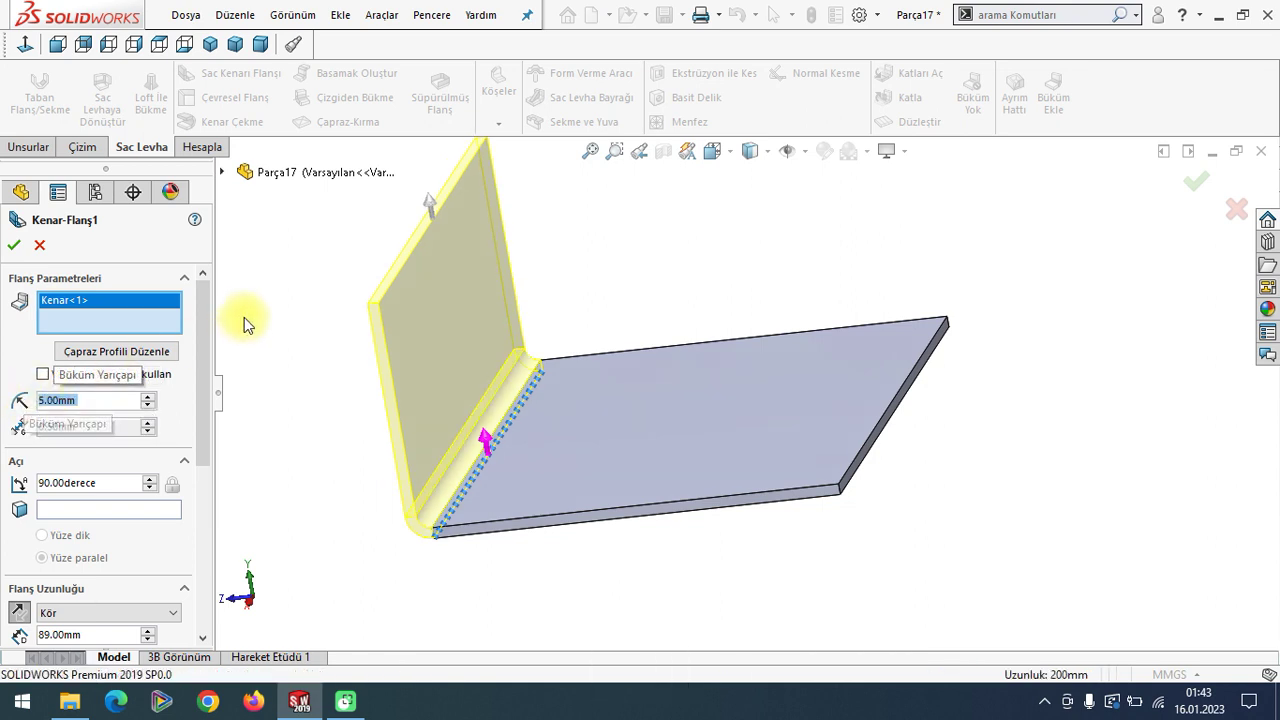
scroll(209, 328, down, 1)
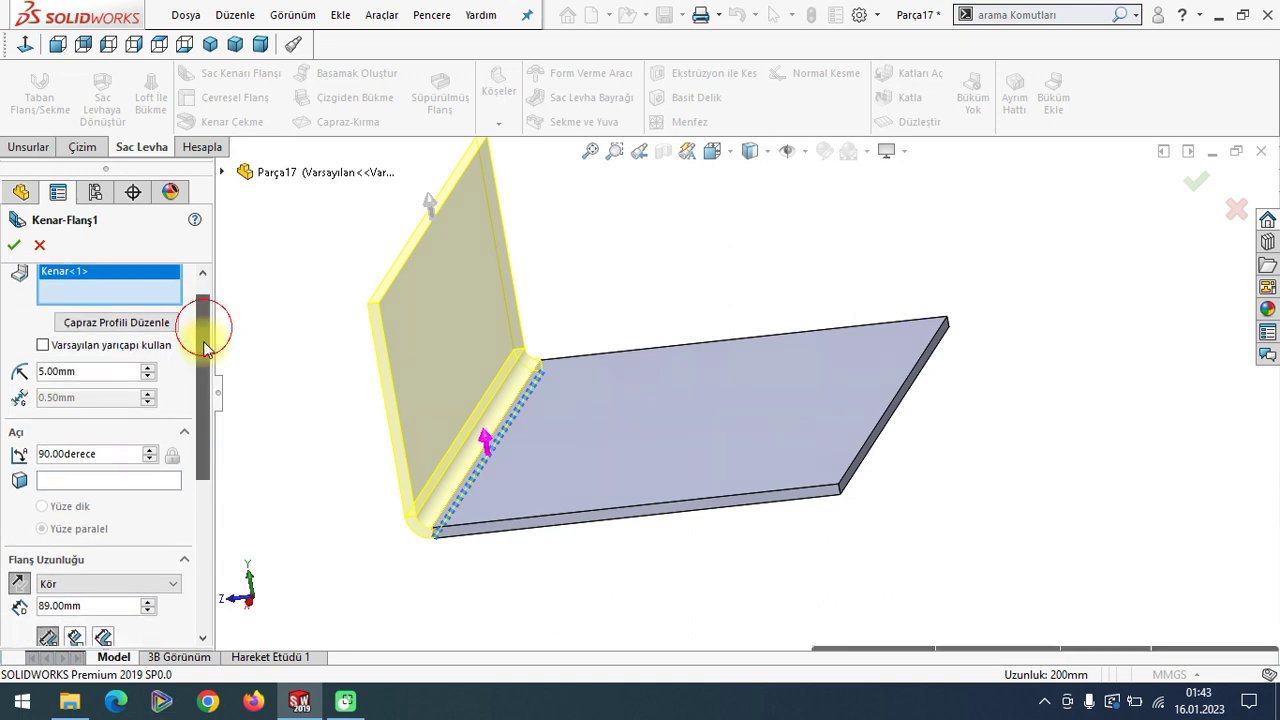
drag(128, 455, 52, 455)
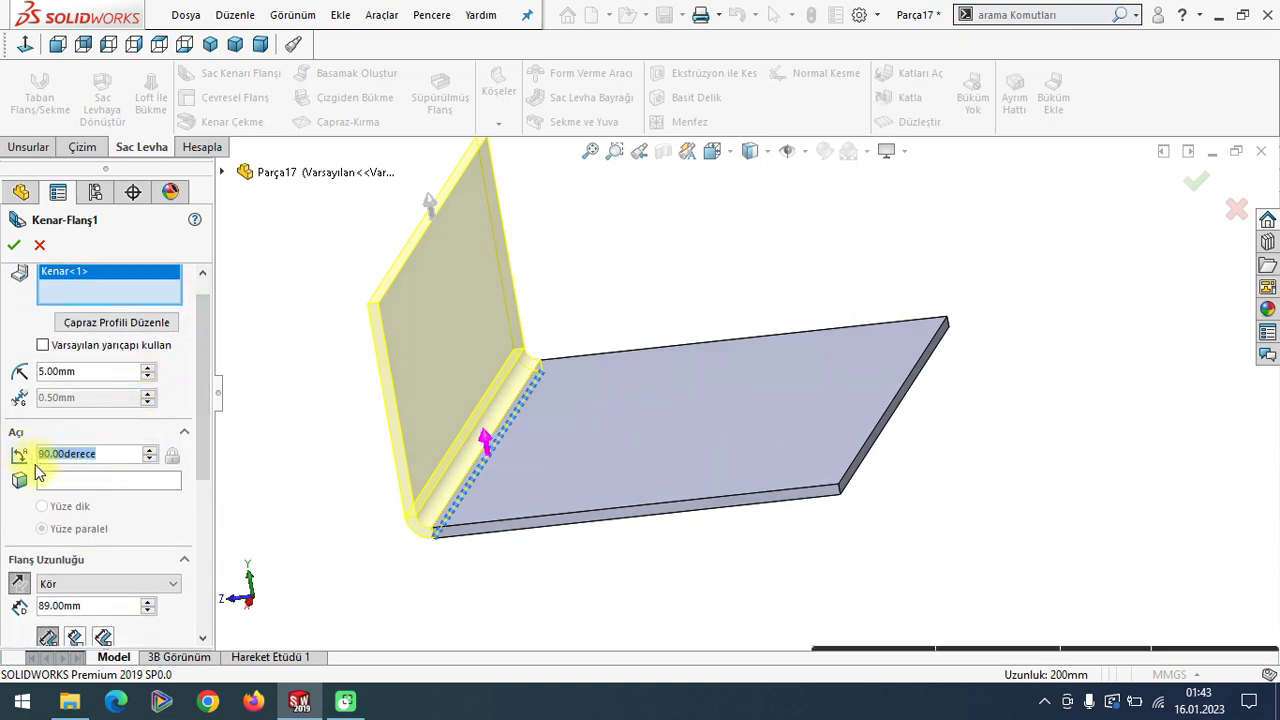
text(45)
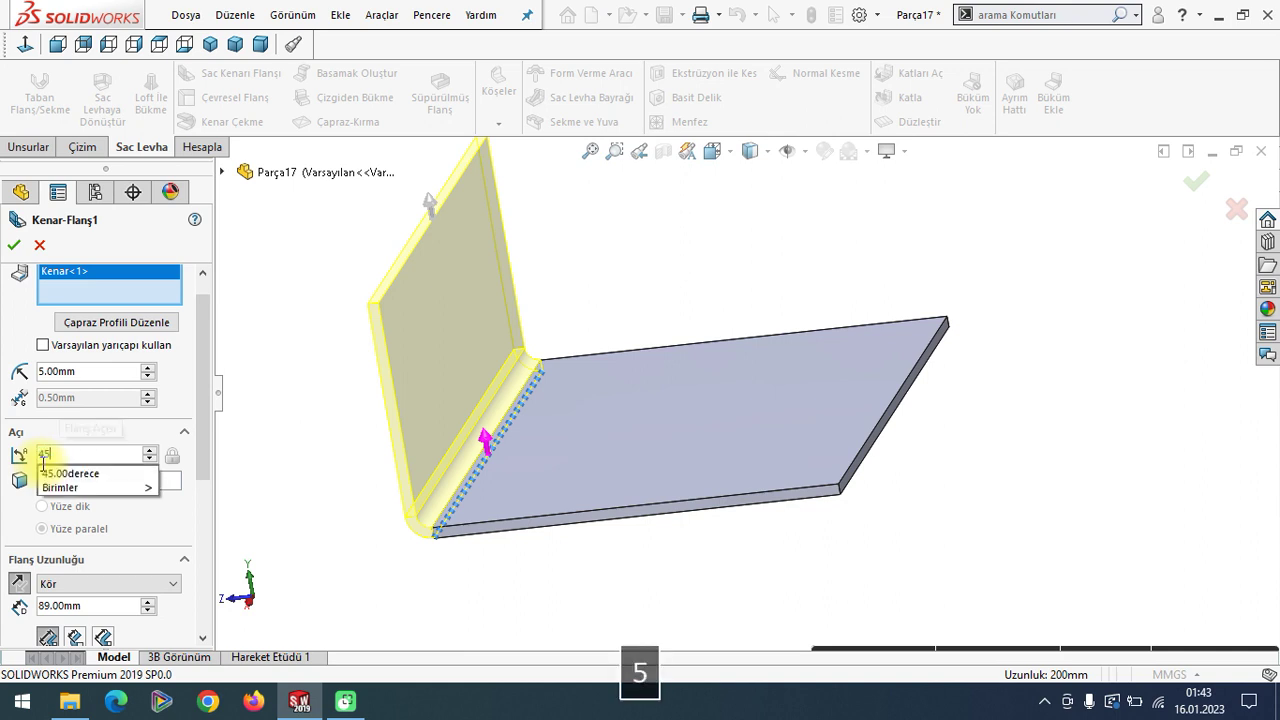
key(Return)
Try flange angles of 60° and then 120°, checking the preview each time.
mouse_move(546, 271)
middle_down()
mouse_move(577, 223)
mouse_move(520, 252)
mouse_move(543, 280)
middle_up()
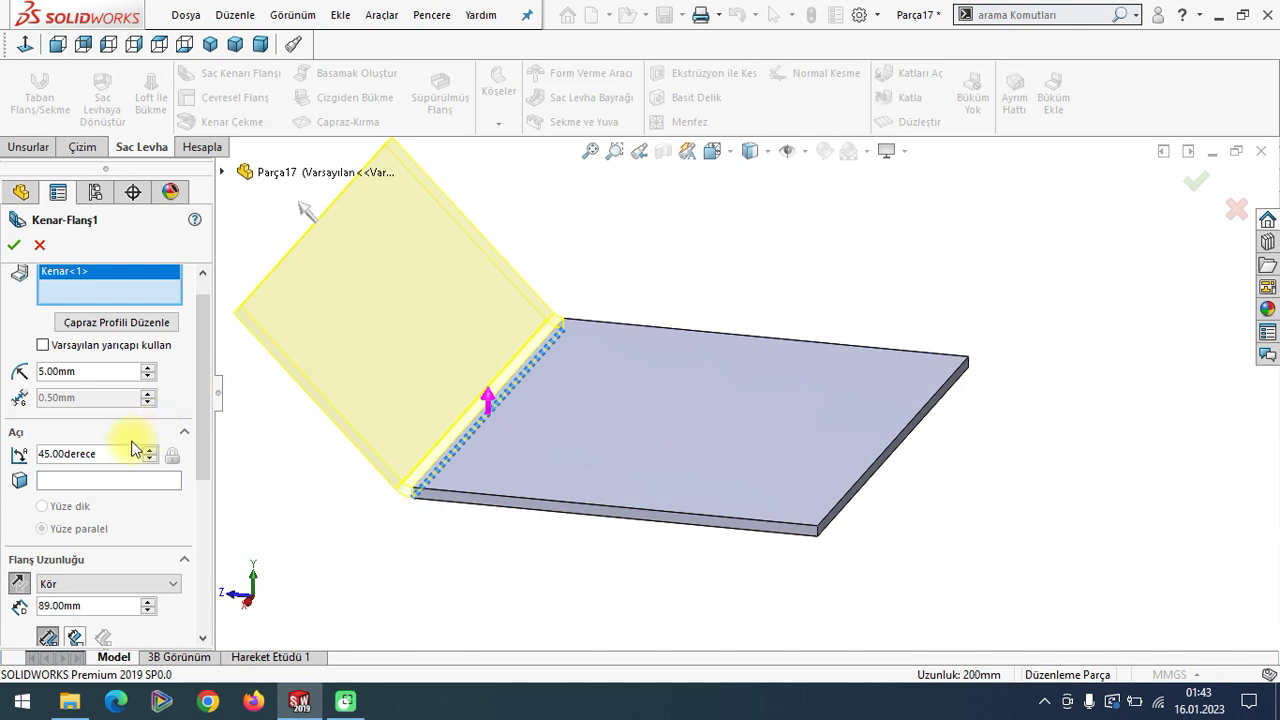
drag(128, 454, 48, 454)
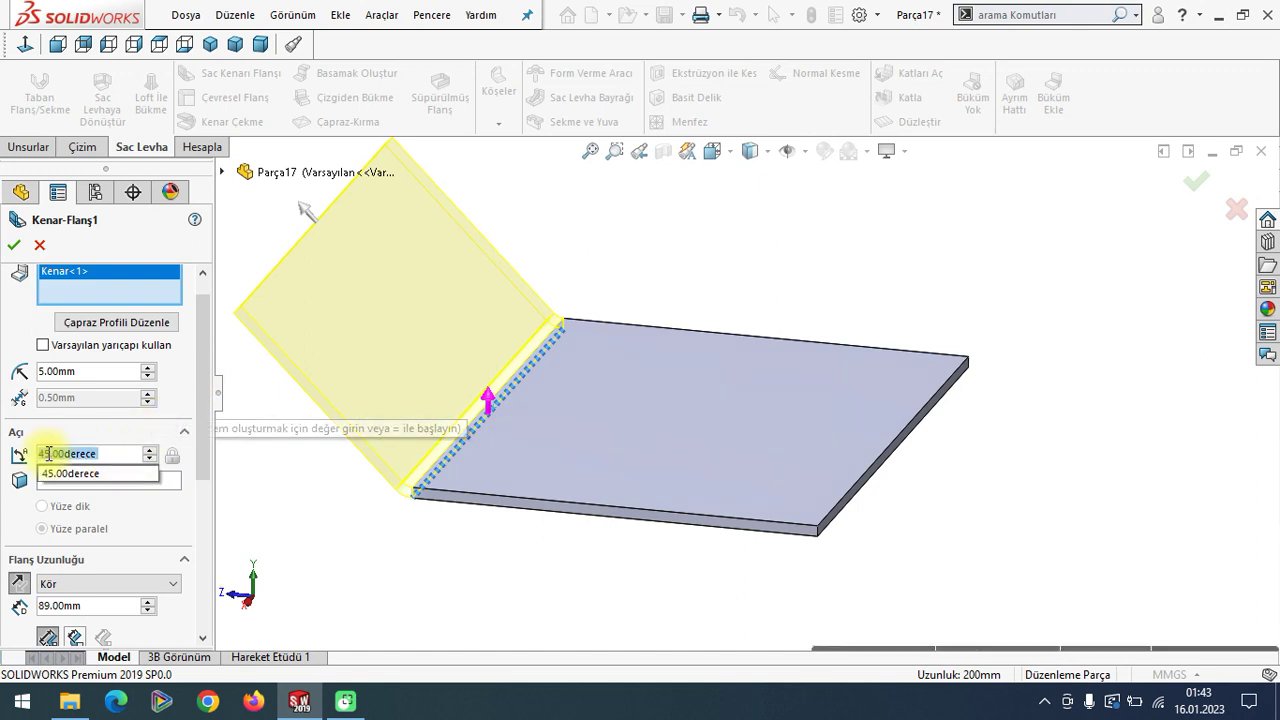
text(60)
key(Return)
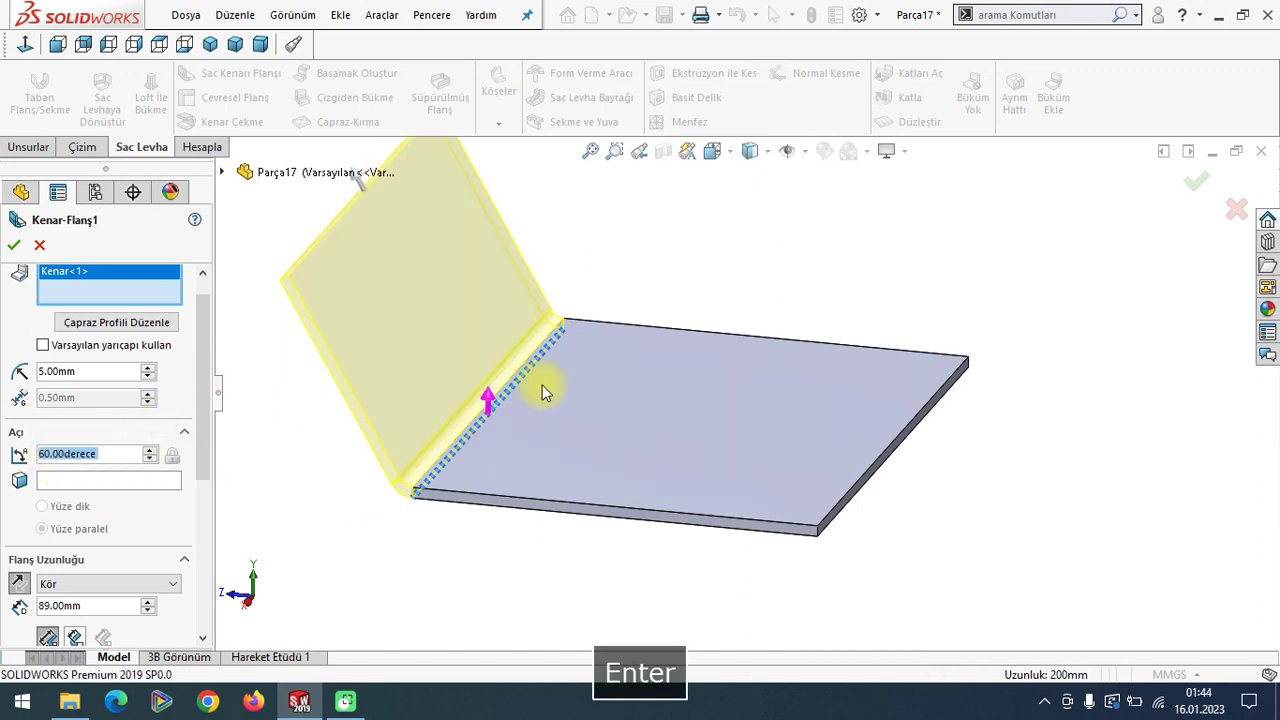
mouse_move(600, 263)
middle_down()
mouse_move(623, 234)
mouse_move(603, 246)
middle_up()
drag(125, 454, 30, 458)
text(1)
key(Return)
Set the flange angle back to 90°.
mouse_move(363, 337)
middle_down()
mouse_move(334, 329)
mouse_move(360, 354)
middle_up()
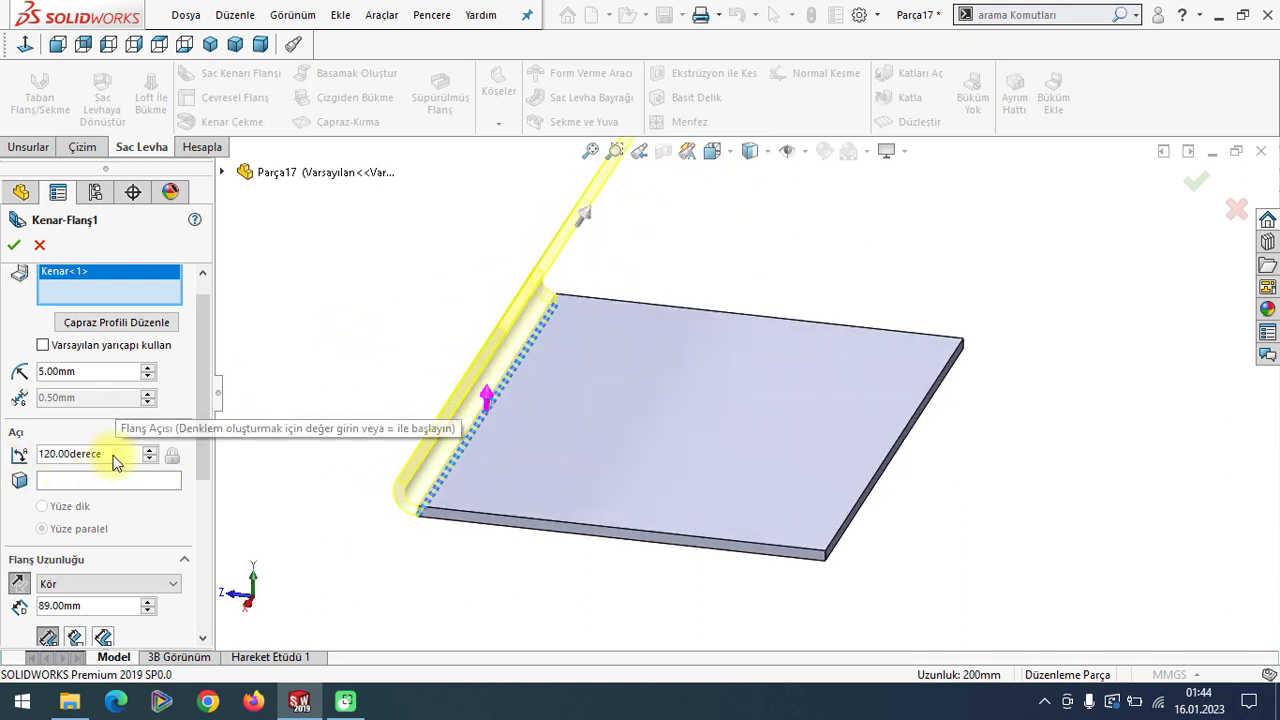
drag(109, 456, 41, 459)
key(Down)
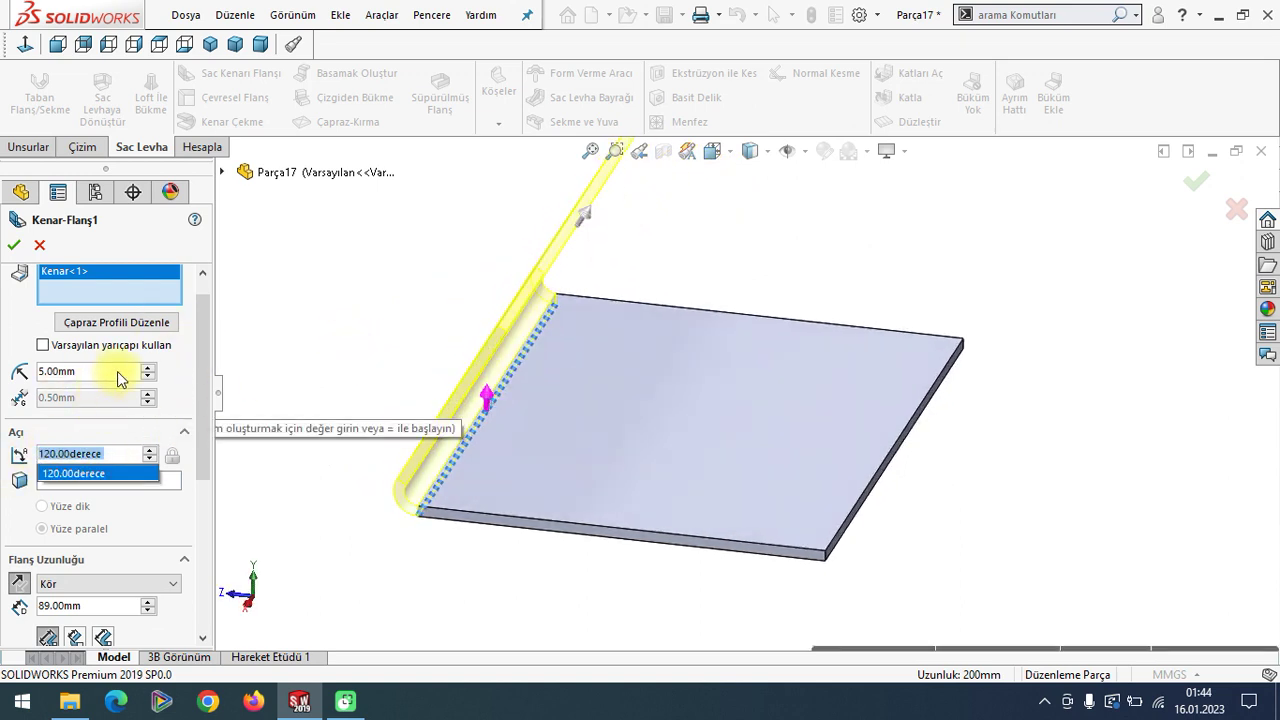
text(90)
key(Return)
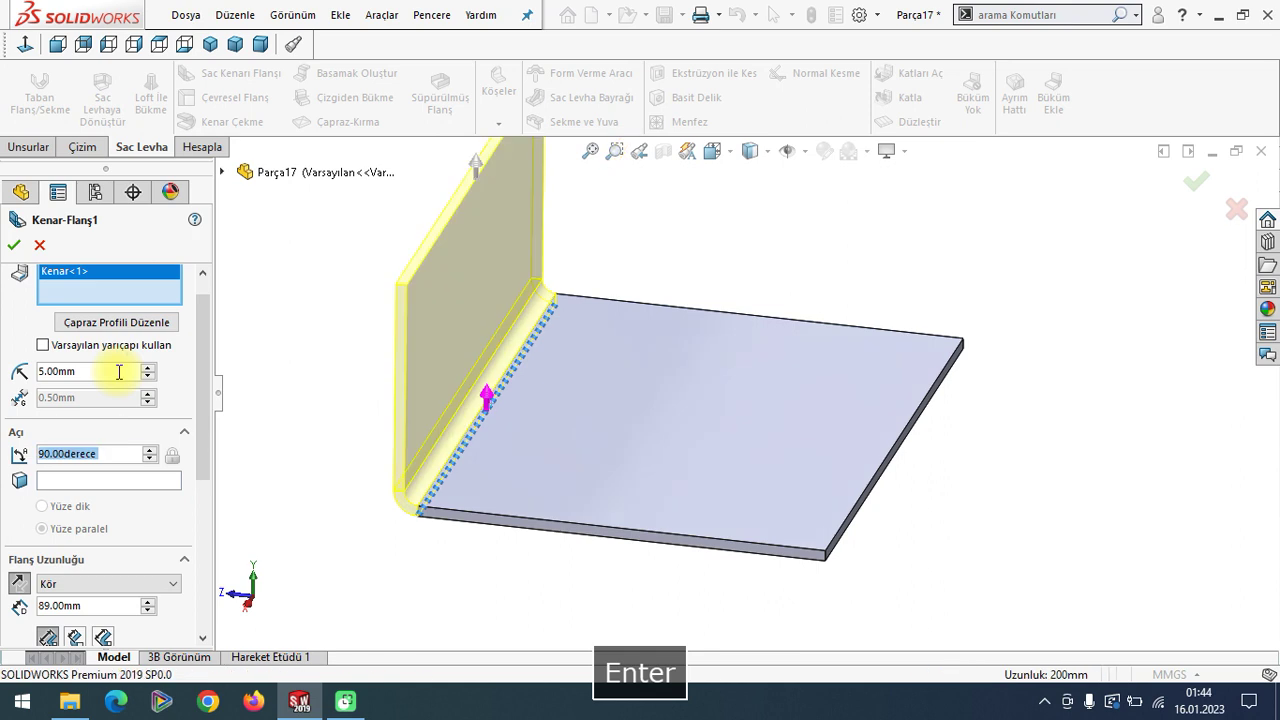
Pan the view to the flange top and look at it straight on.
ctrl+middle_drag(766, 213, 766, 313)
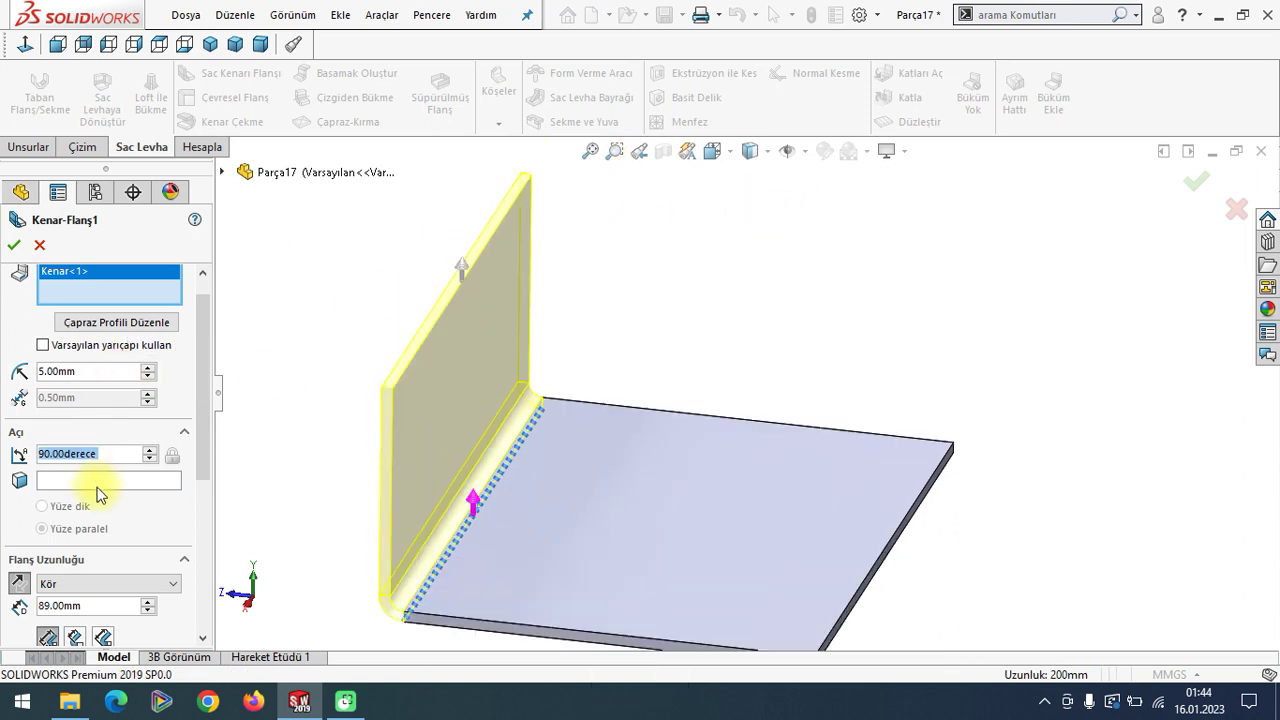
drag(201, 357, 197, 443)
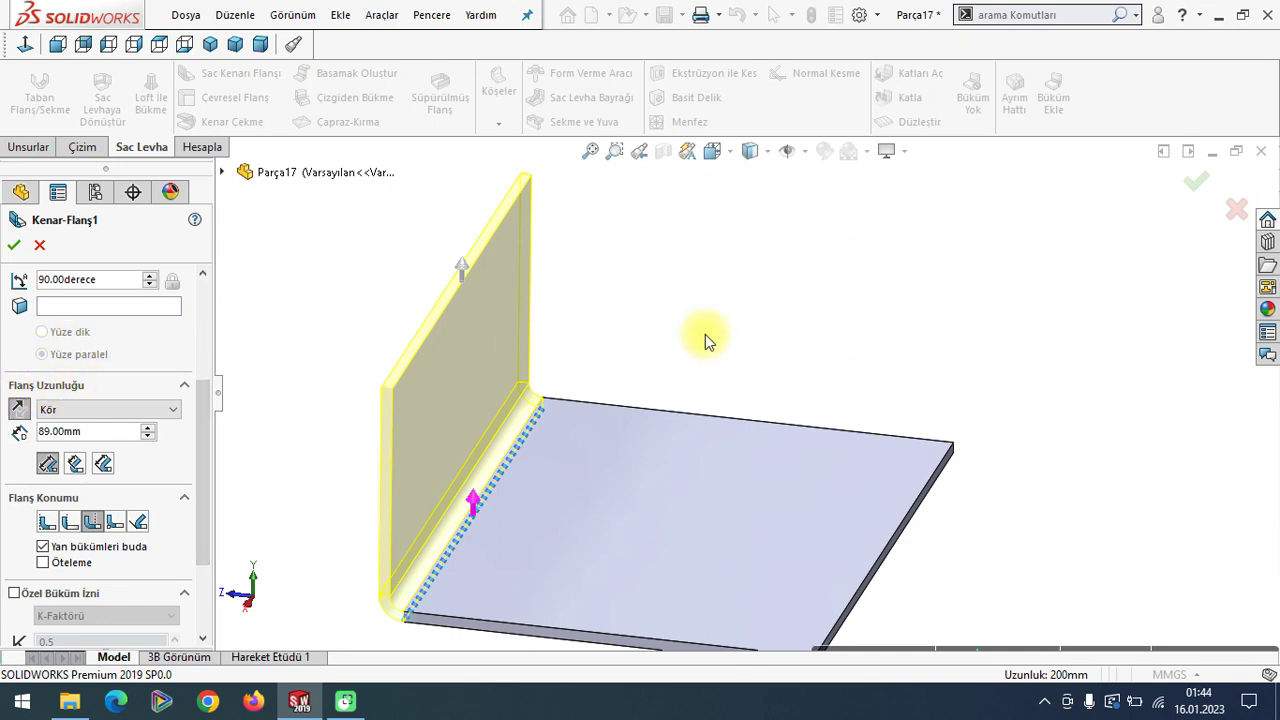
key(space)
click(680, 453)
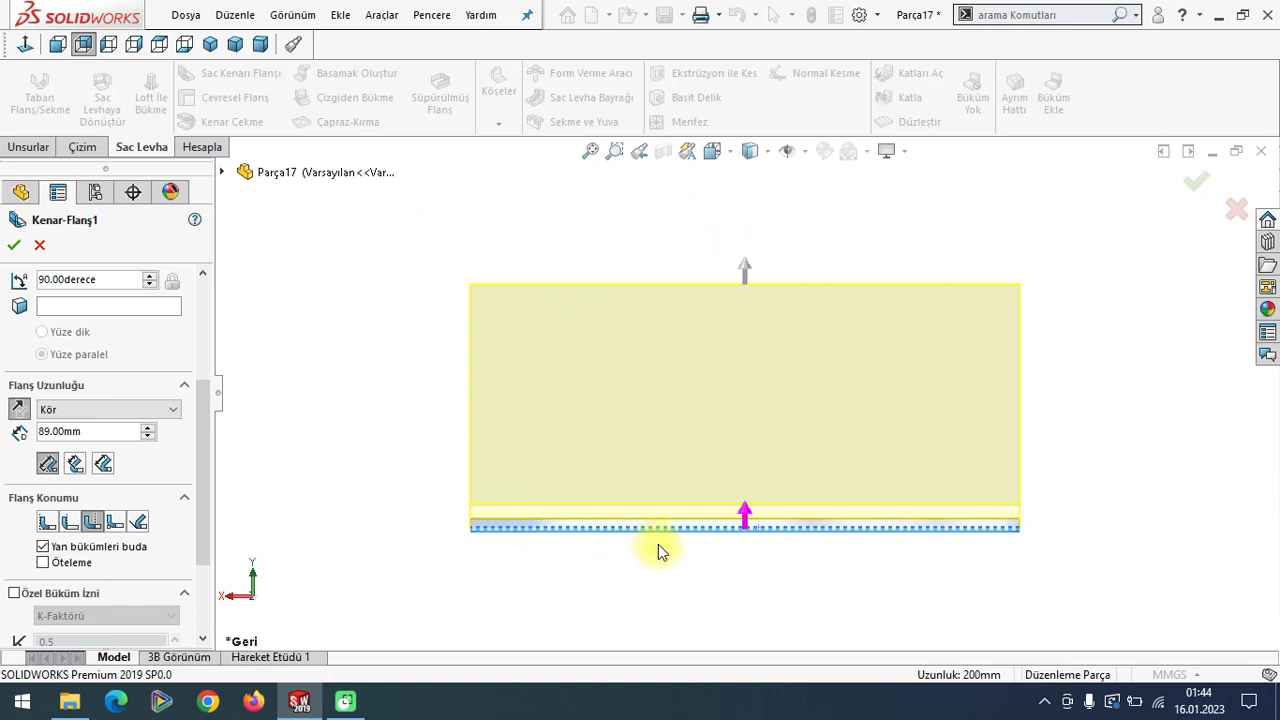
Change the flange length from 89 mm to 95 mm, then to 120 mm.
drag(80, 431, 18, 433)
text(95)
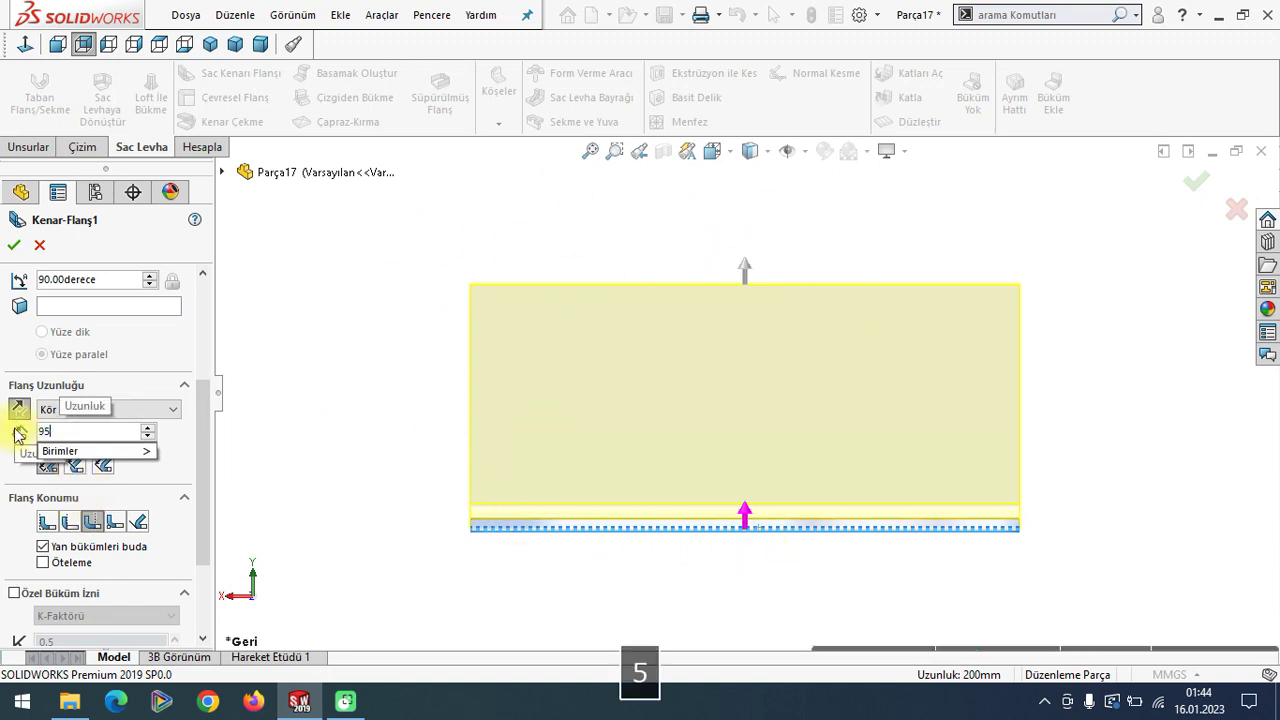
key(Return)
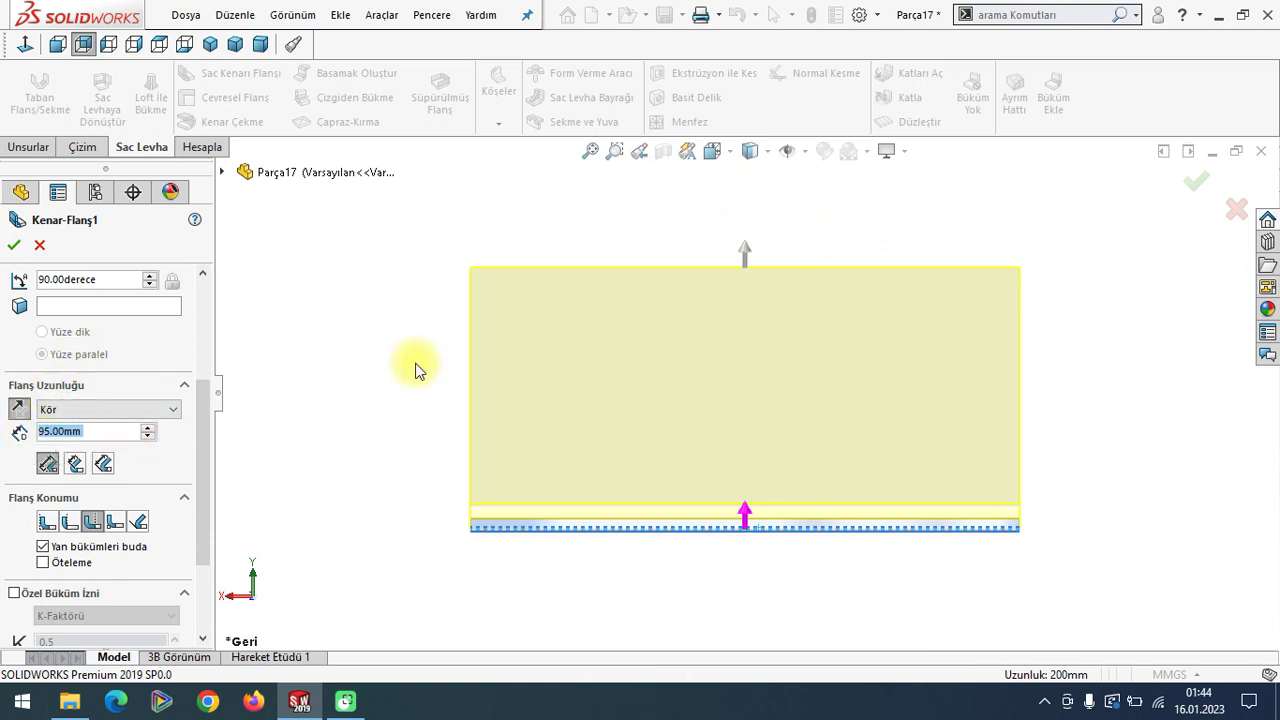
text(120)
key(Return)
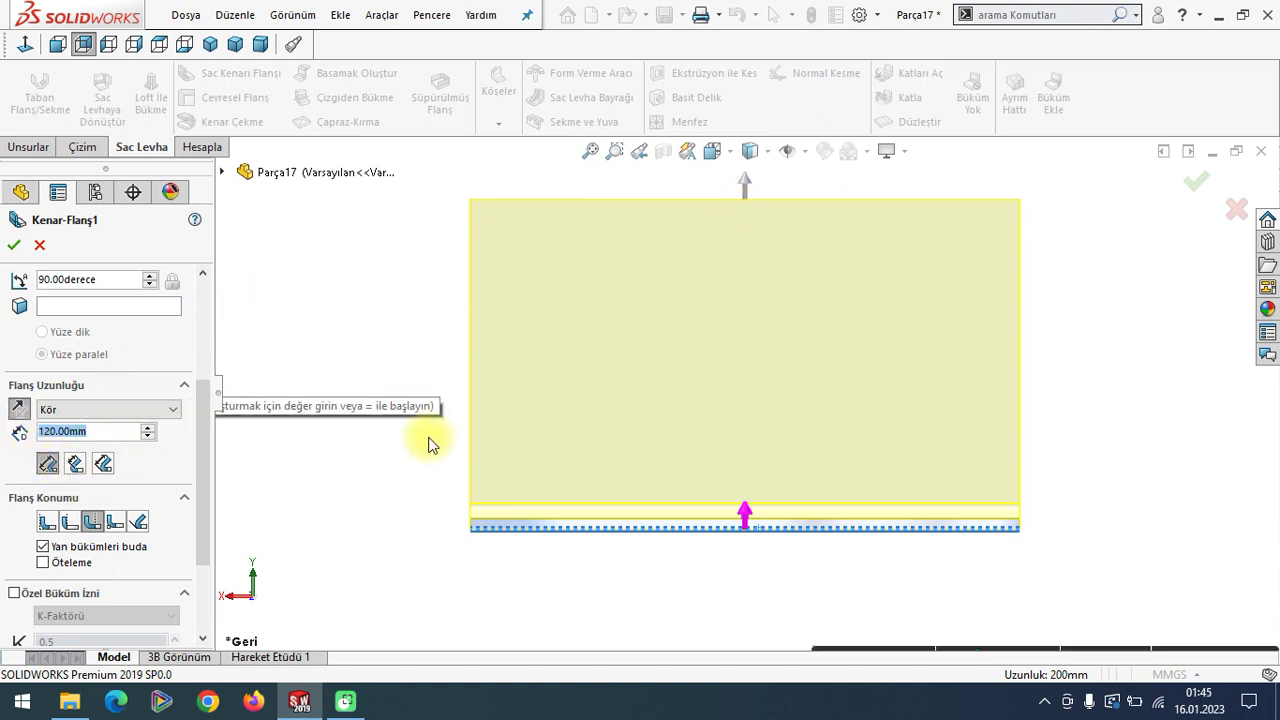
mouse_move(414, 383)
middle_down()
mouse_move(456, 415)
mouse_move(423, 414)
mouse_move(471, 434)
middle_up()
Switch to the Right view and measure the 120 mm length to the virtual sharp (Sanal Sivriler).
key(space)
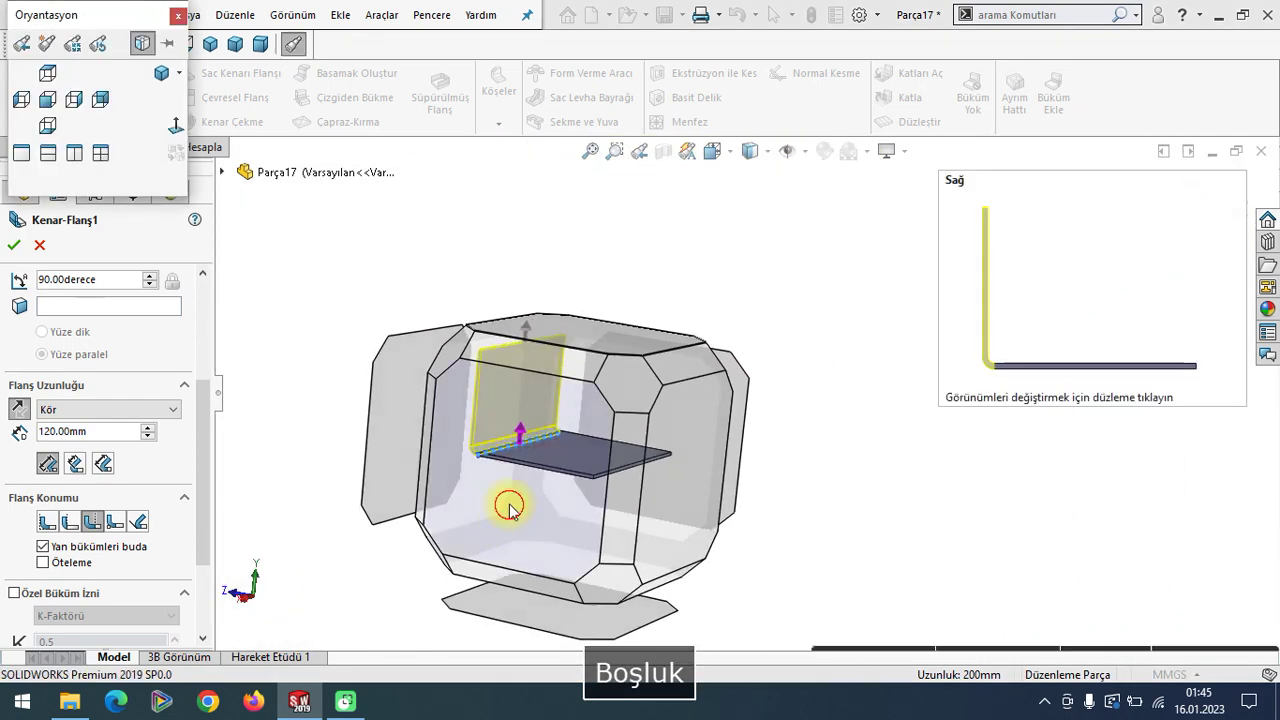
click(510, 502)
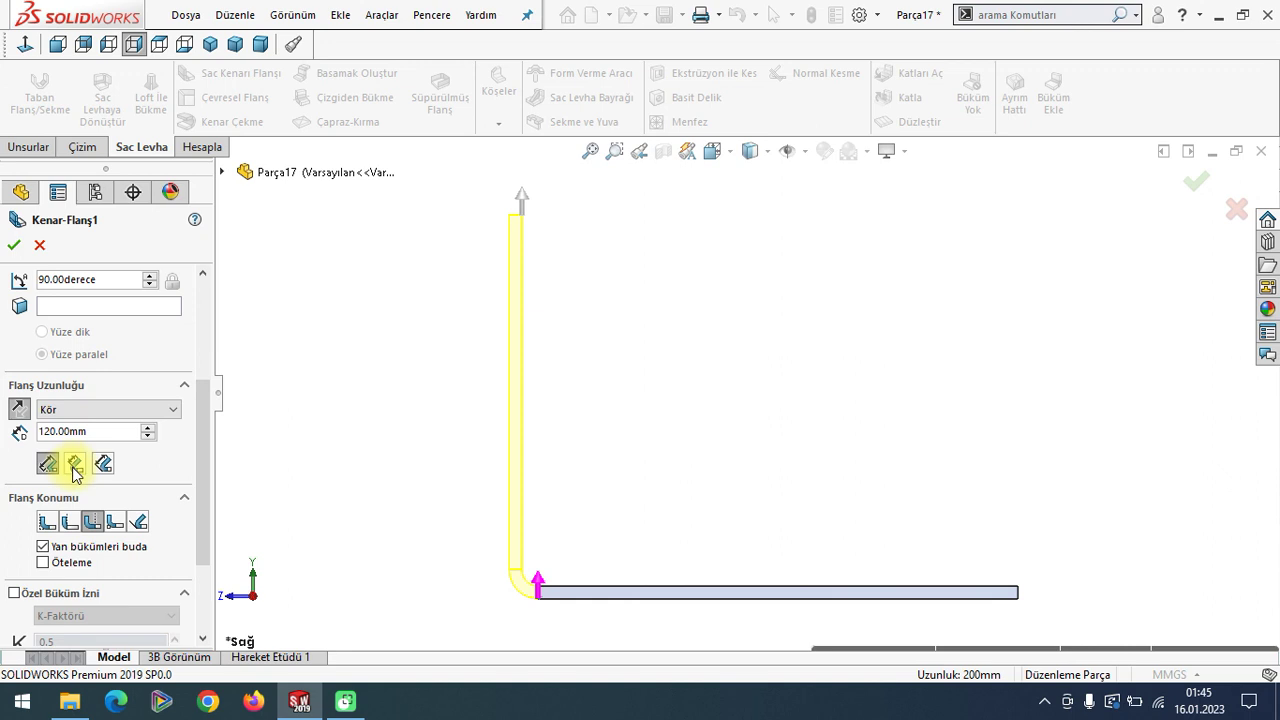
click(74, 465)
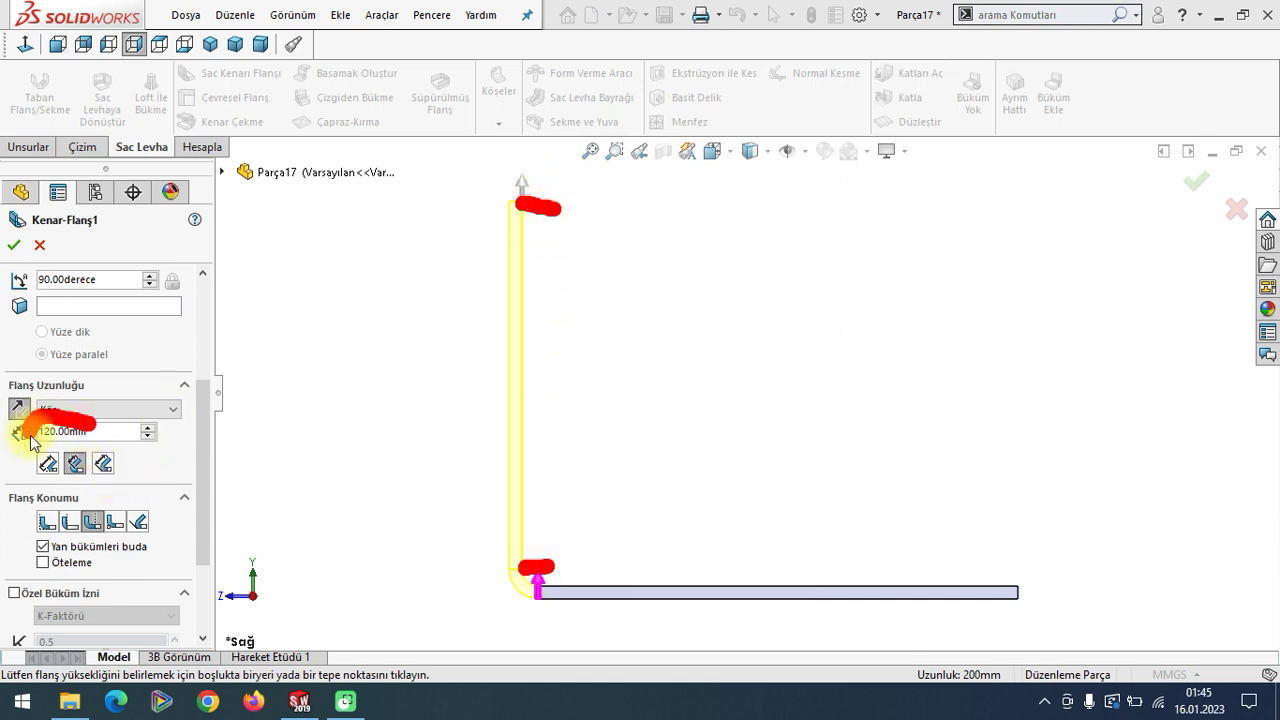
drag(30, 435, 95, 430)
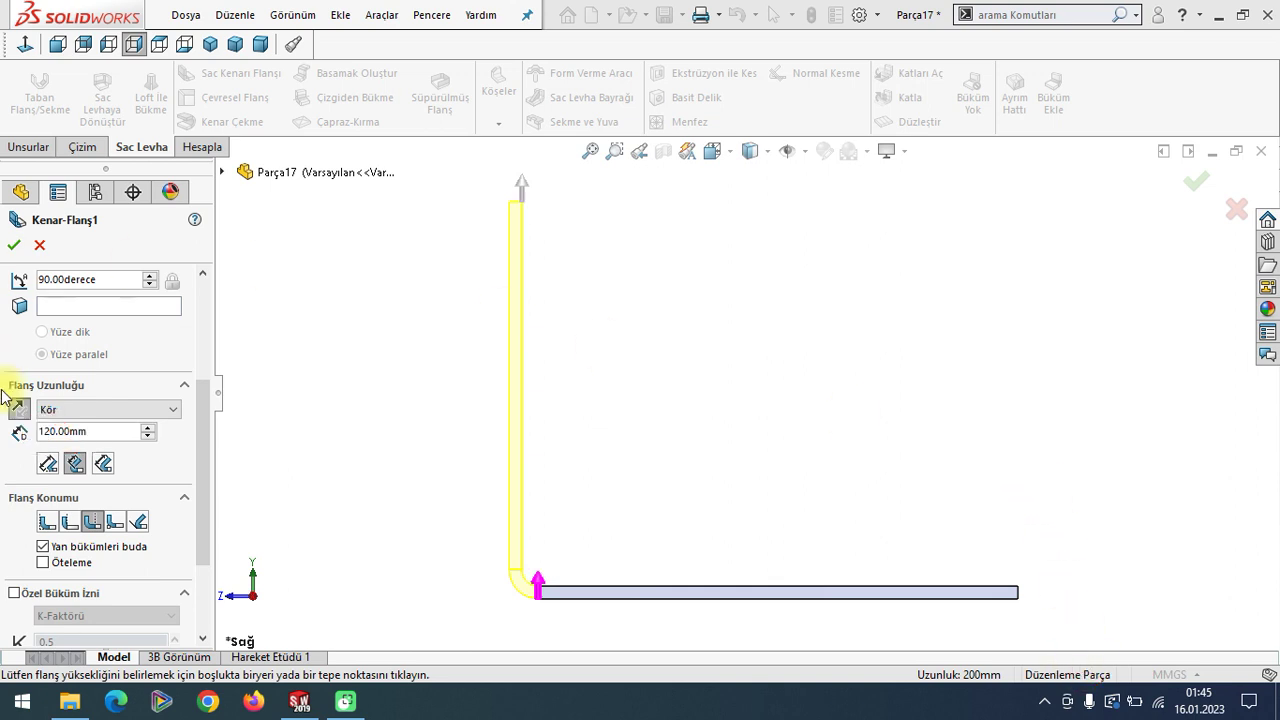
click(48, 464)
drag(204, 410, 204, 458)
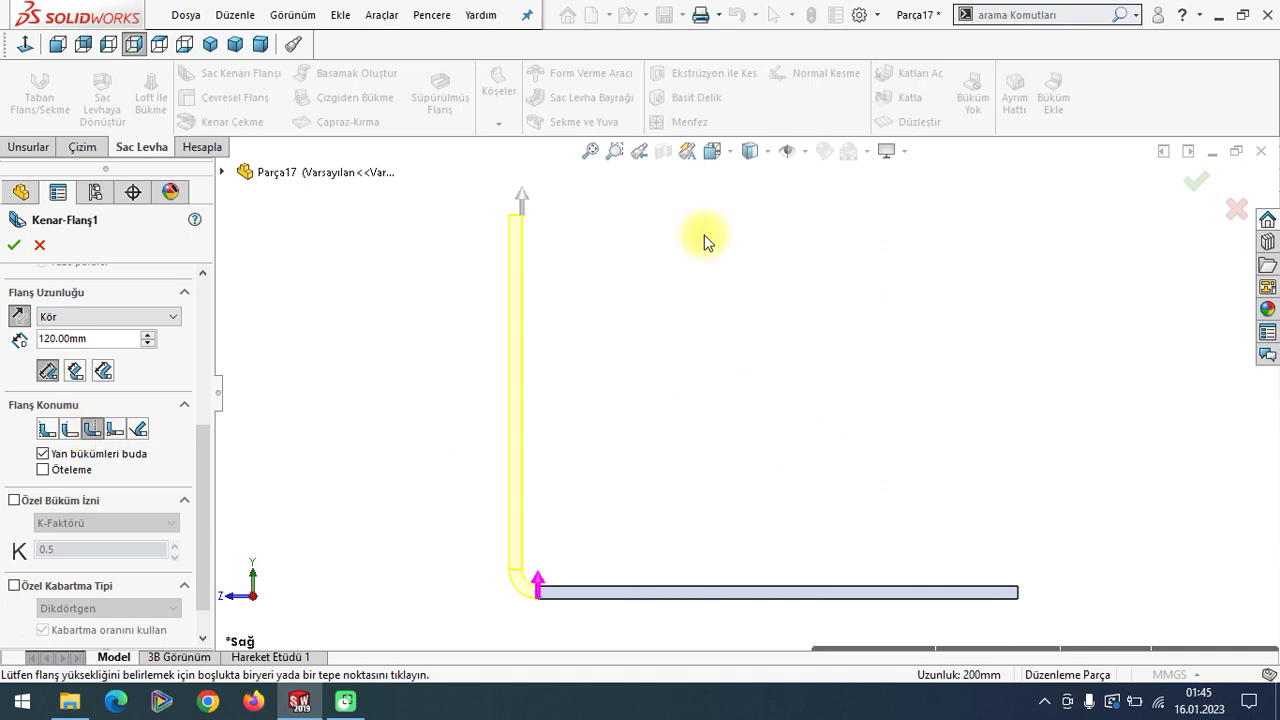
Compare the flange positions: material inside, material outside, bend outside, virtual sharp, tangent to bend.
click(47, 430)
middle_drag(691, 569, 668, 590)
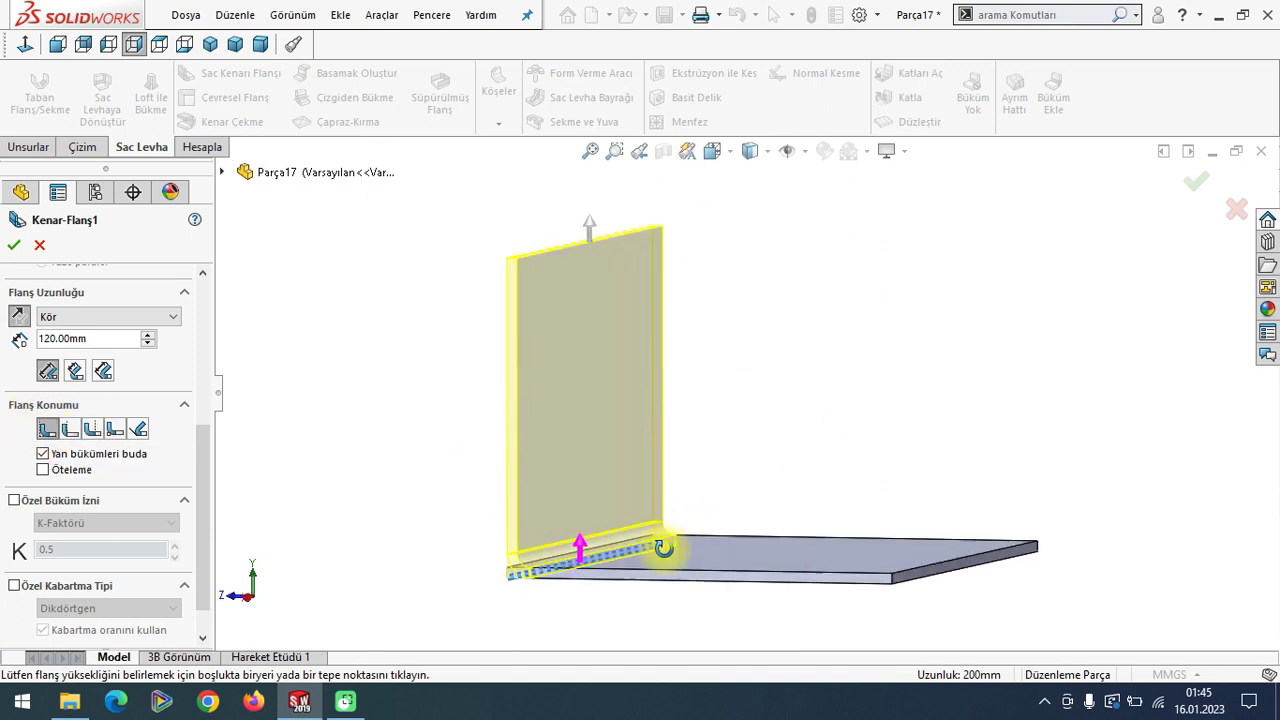
click(72, 433)
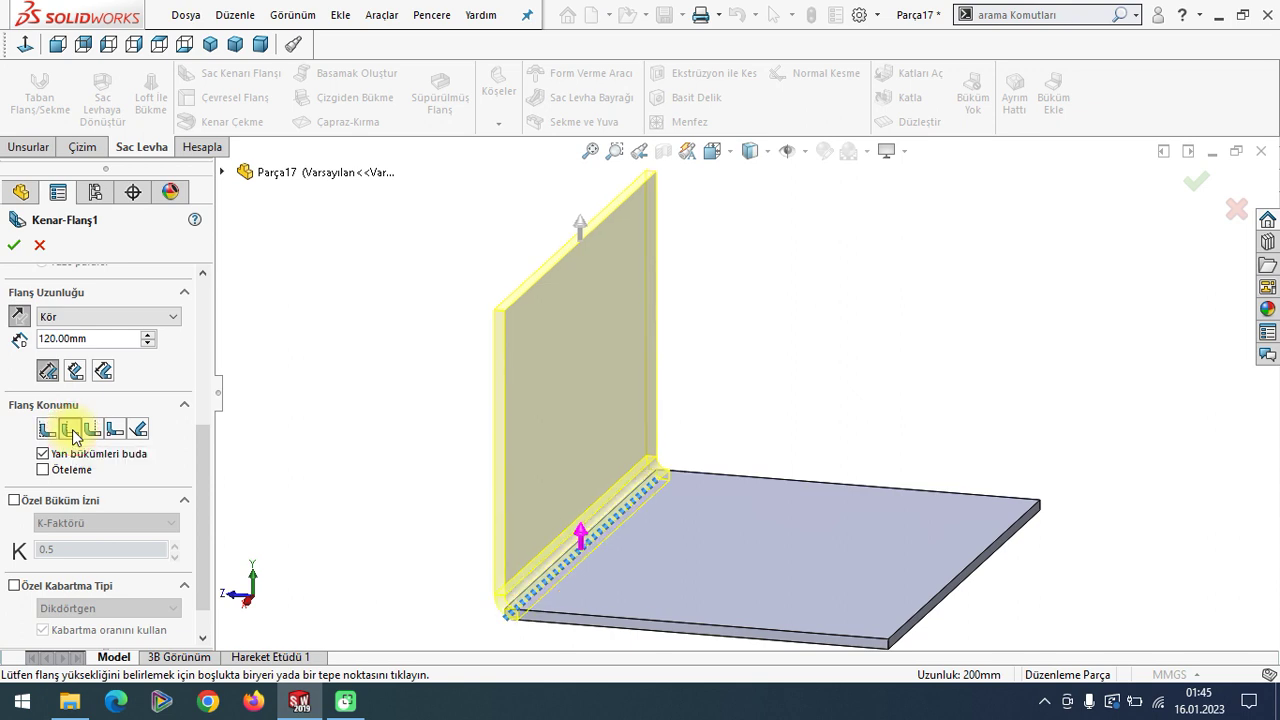
click(92, 434)
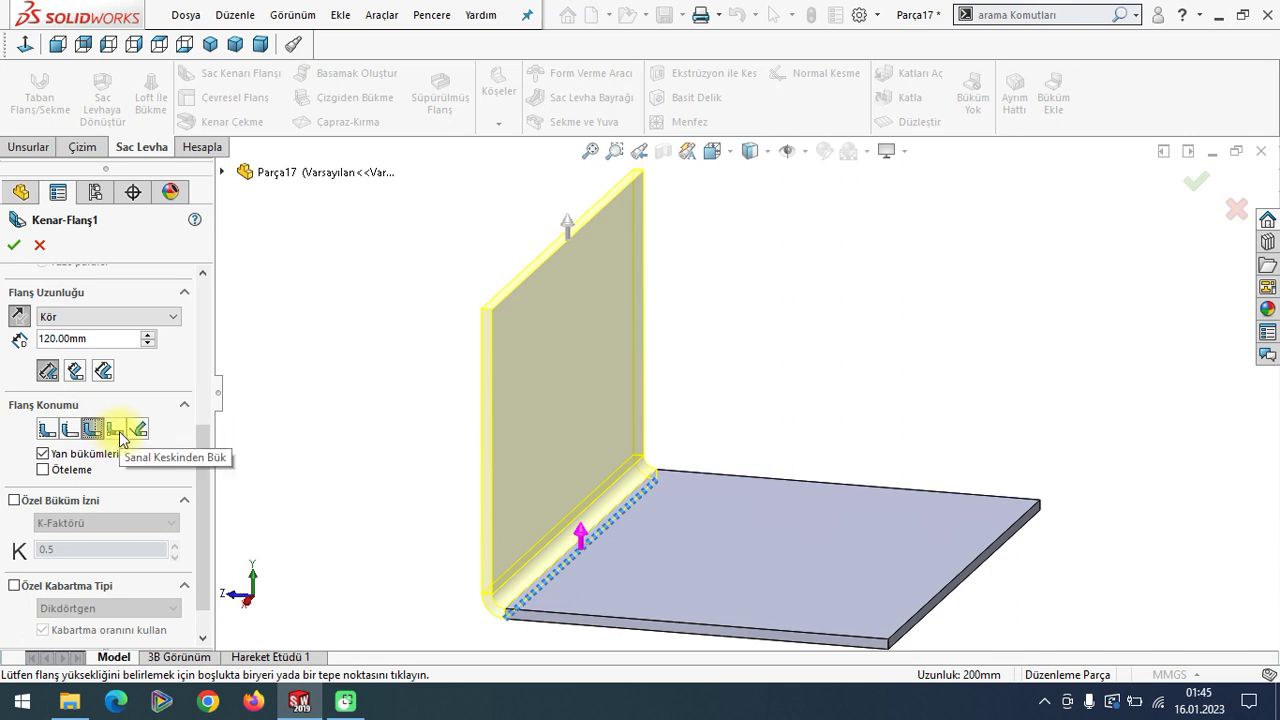
click(118, 432)
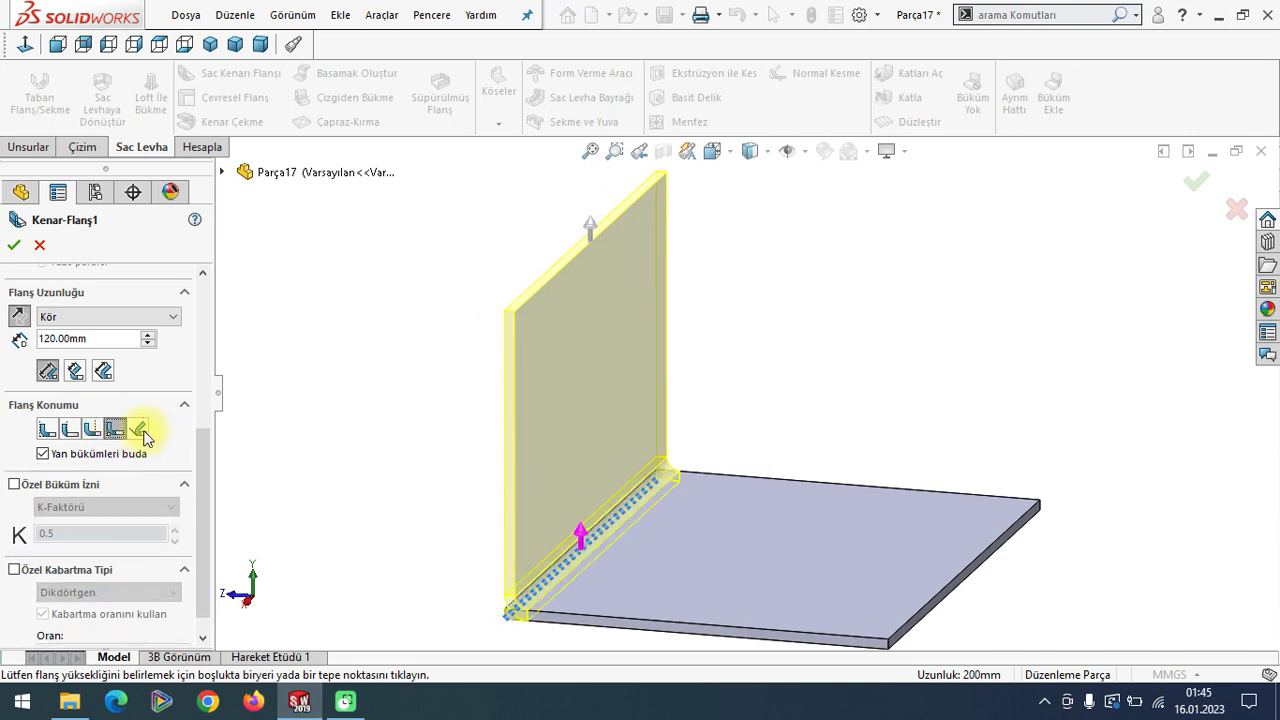
click(139, 430)
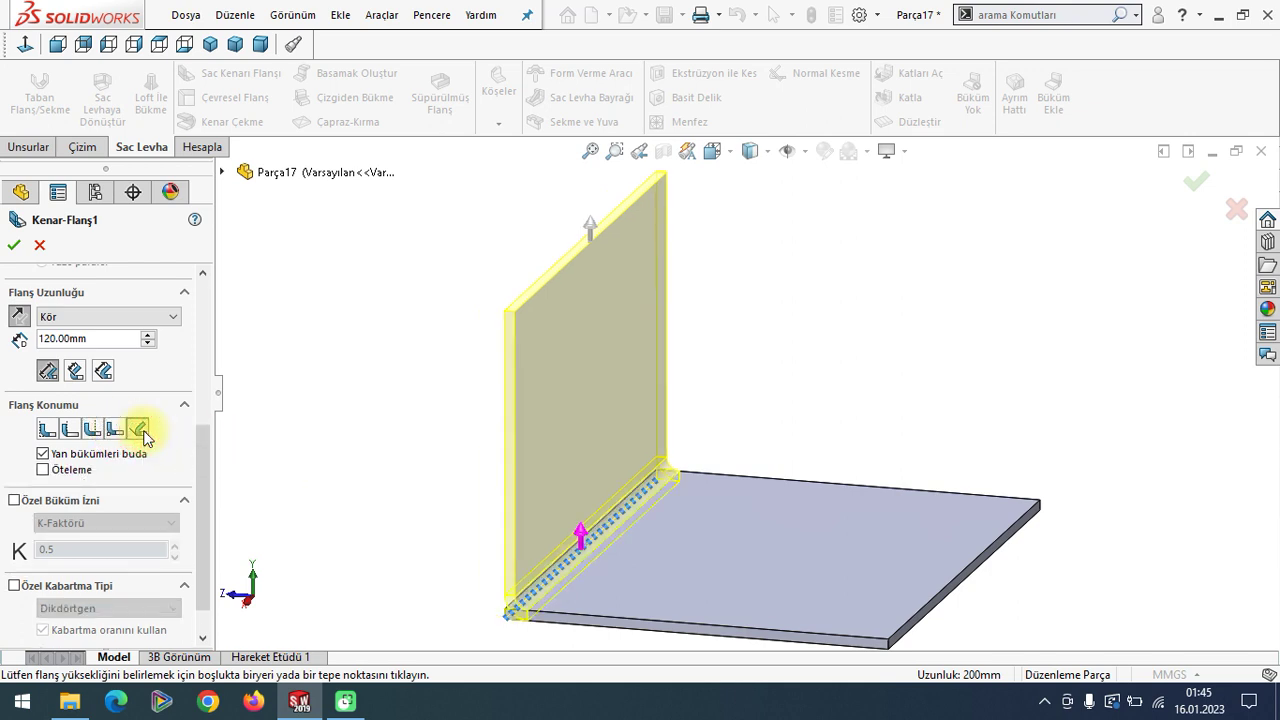
click(70, 430)
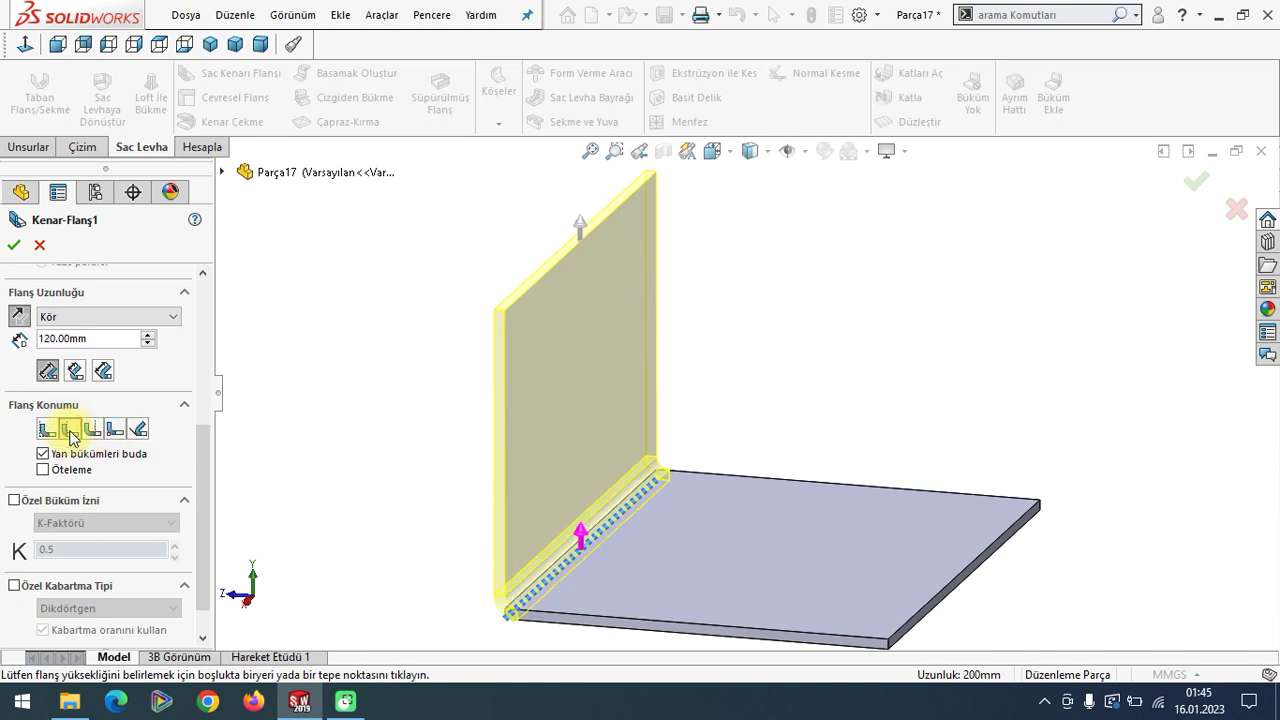
click(96, 436)
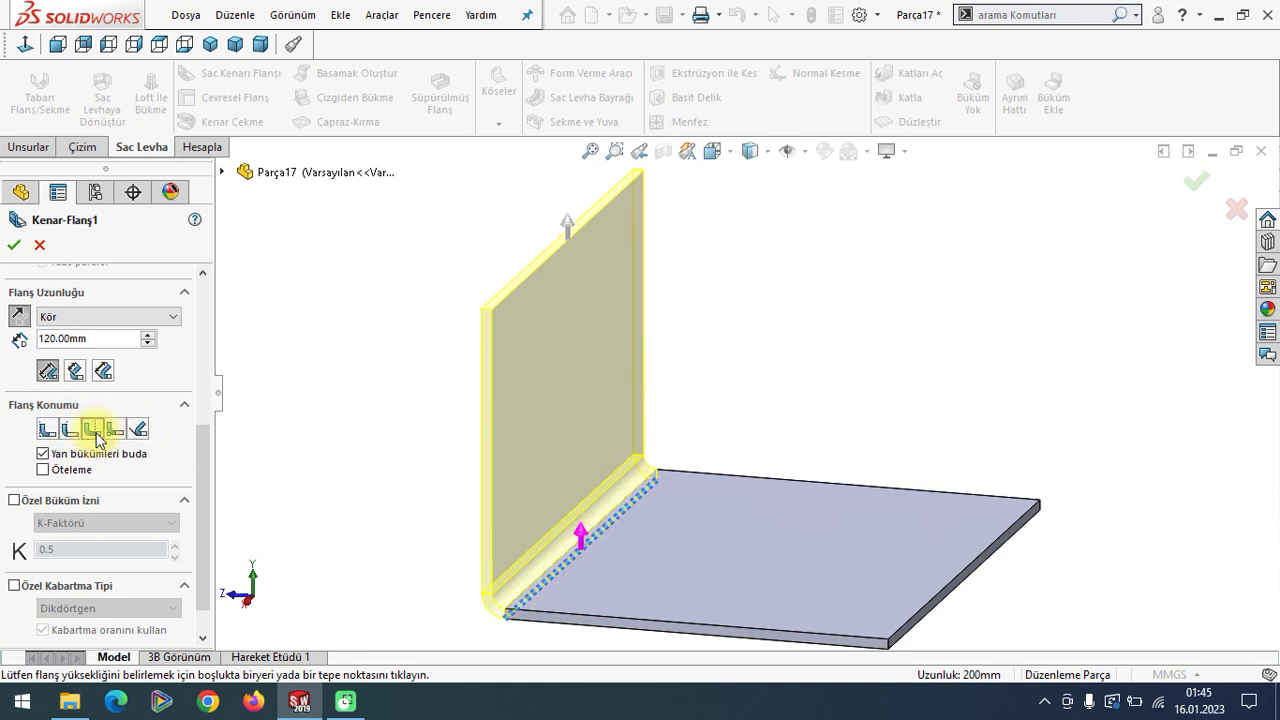
Settle on Bend from Virtual Sharp (Sanal Keskinden Bük) and accept the edge flange.
click(116, 432)
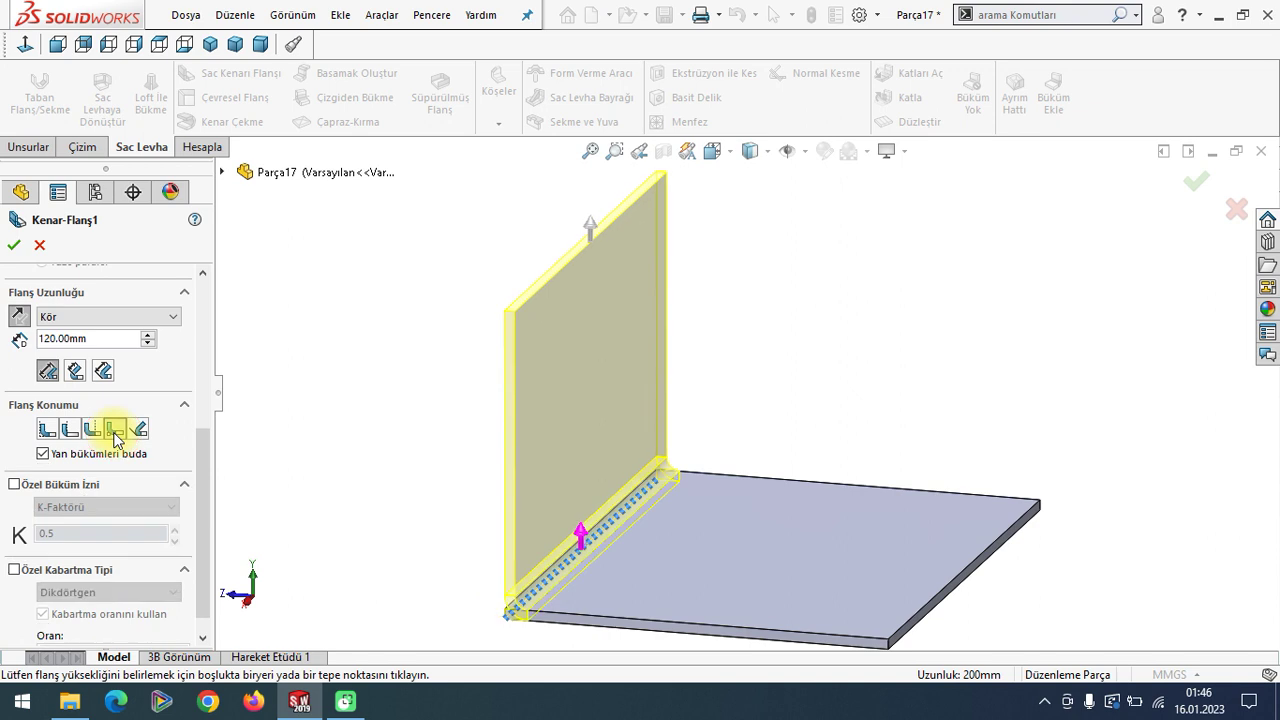
middle_drag(374, 463, 363, 470)
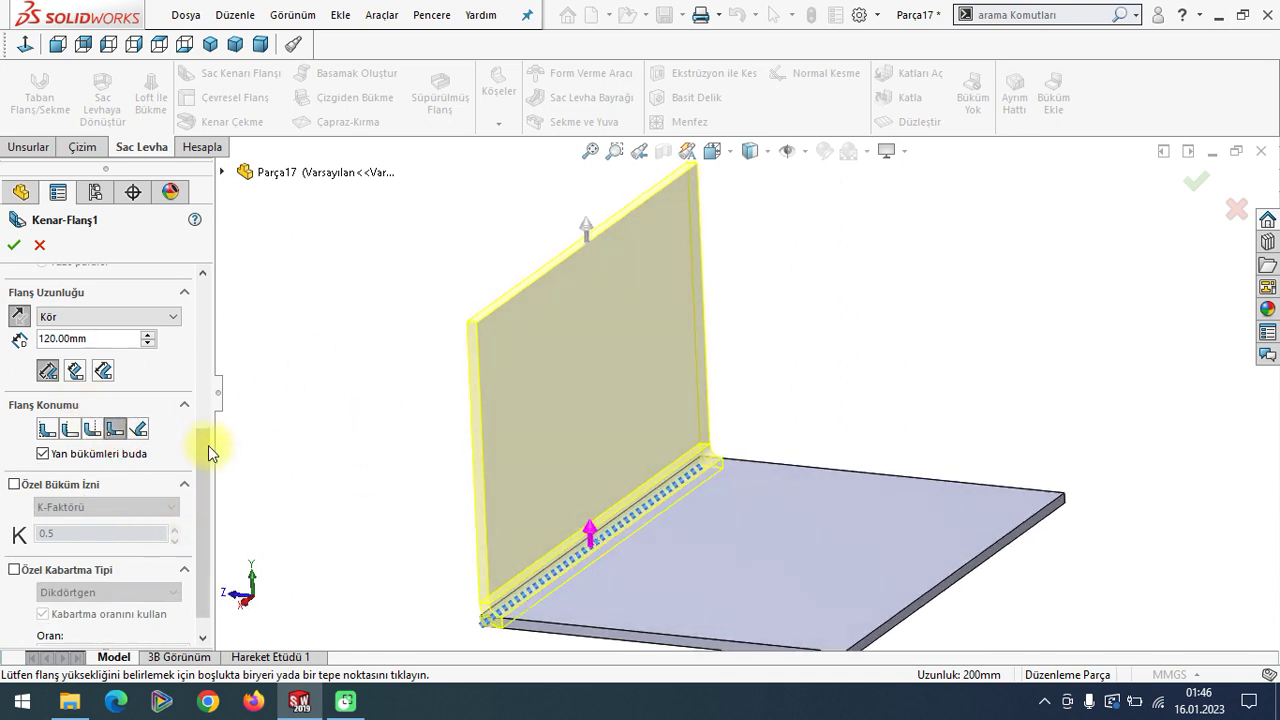
scroll(207, 440, down, 1)
click(14, 245)
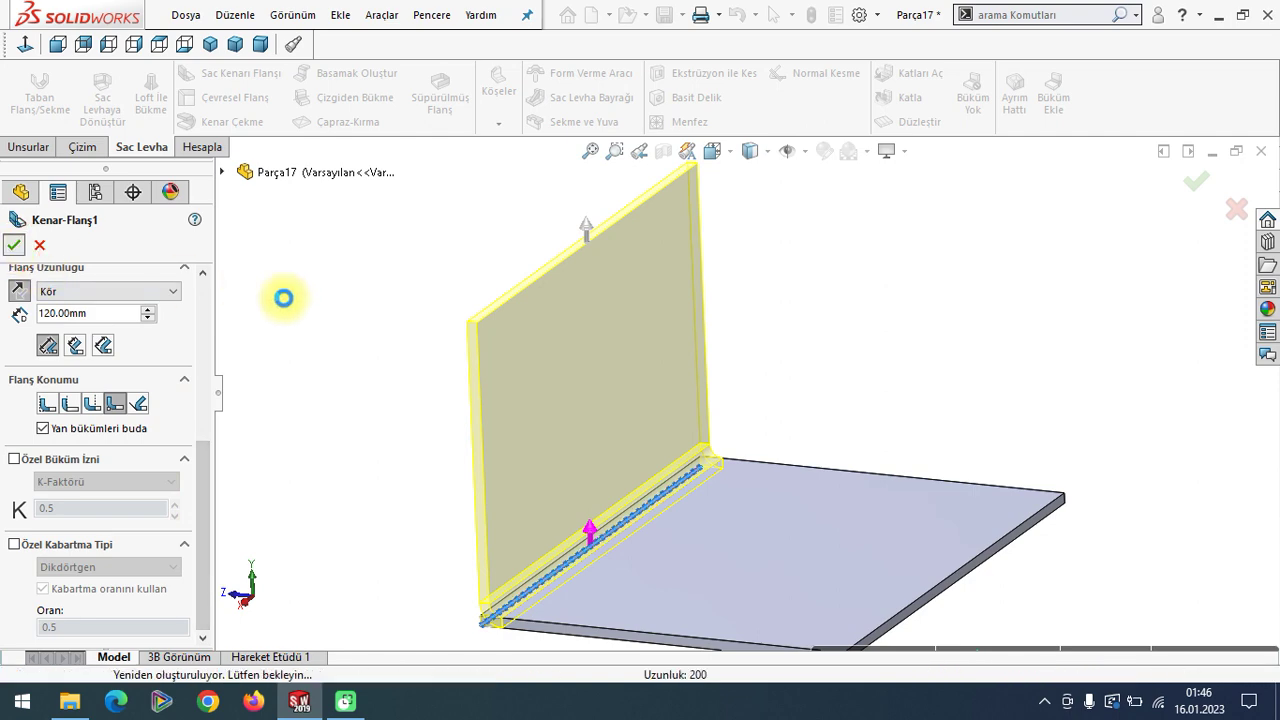
mouse_move(591, 486)
middle_down()
mouse_move(588, 517)
mouse_move(549, 449)
middle_up()
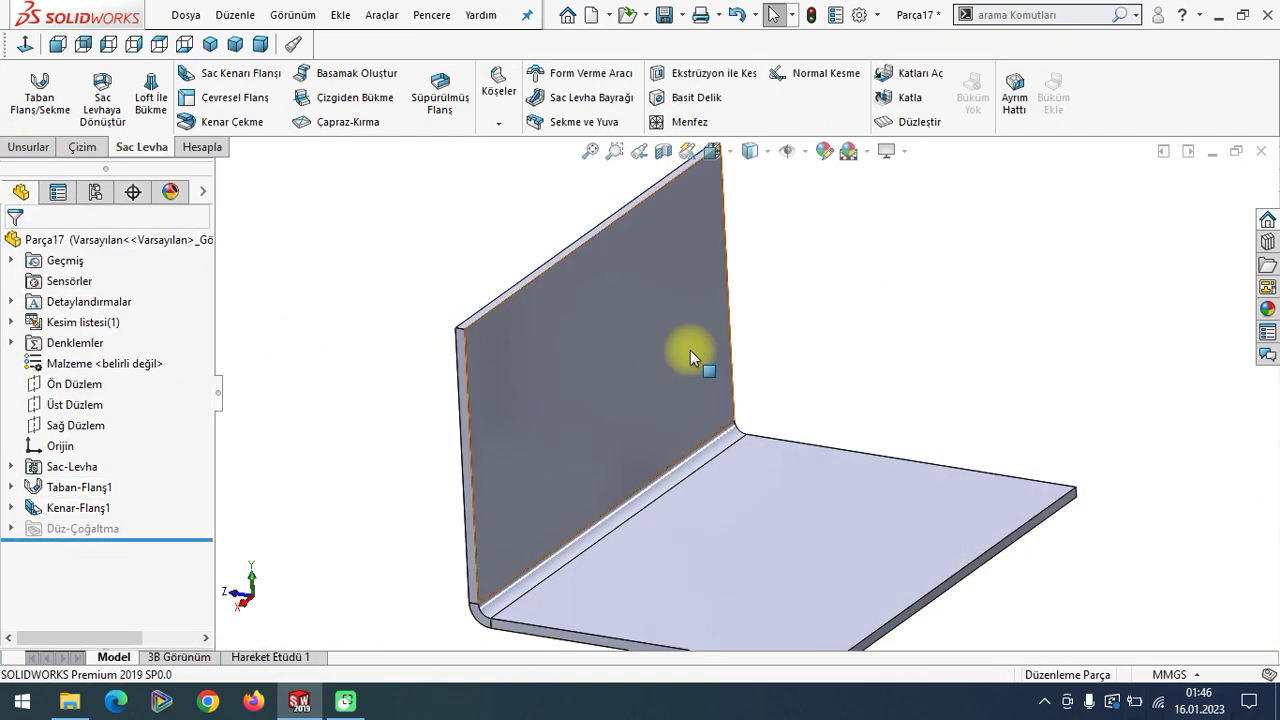
Reopen Kenar-Flanş1 and enable a custom Dikdörtgen (rectangular) relief at ratio 0.5.
right_click(97, 505)
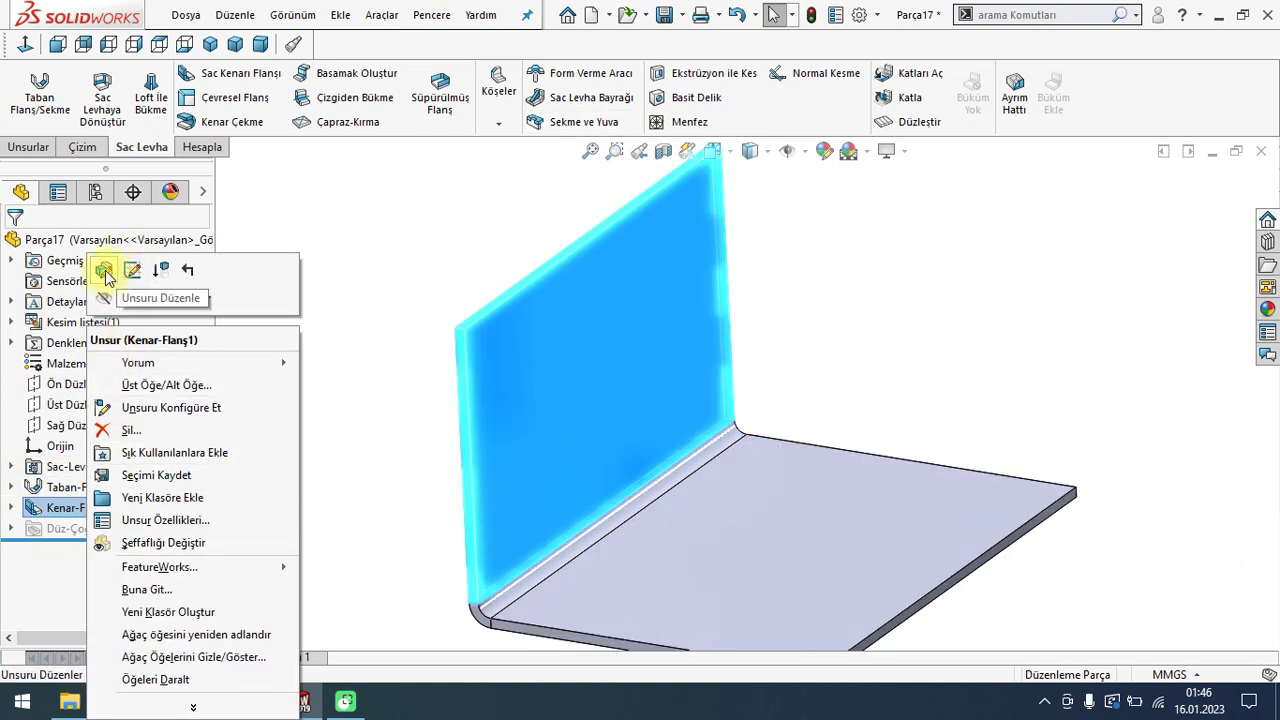
click(104, 272)
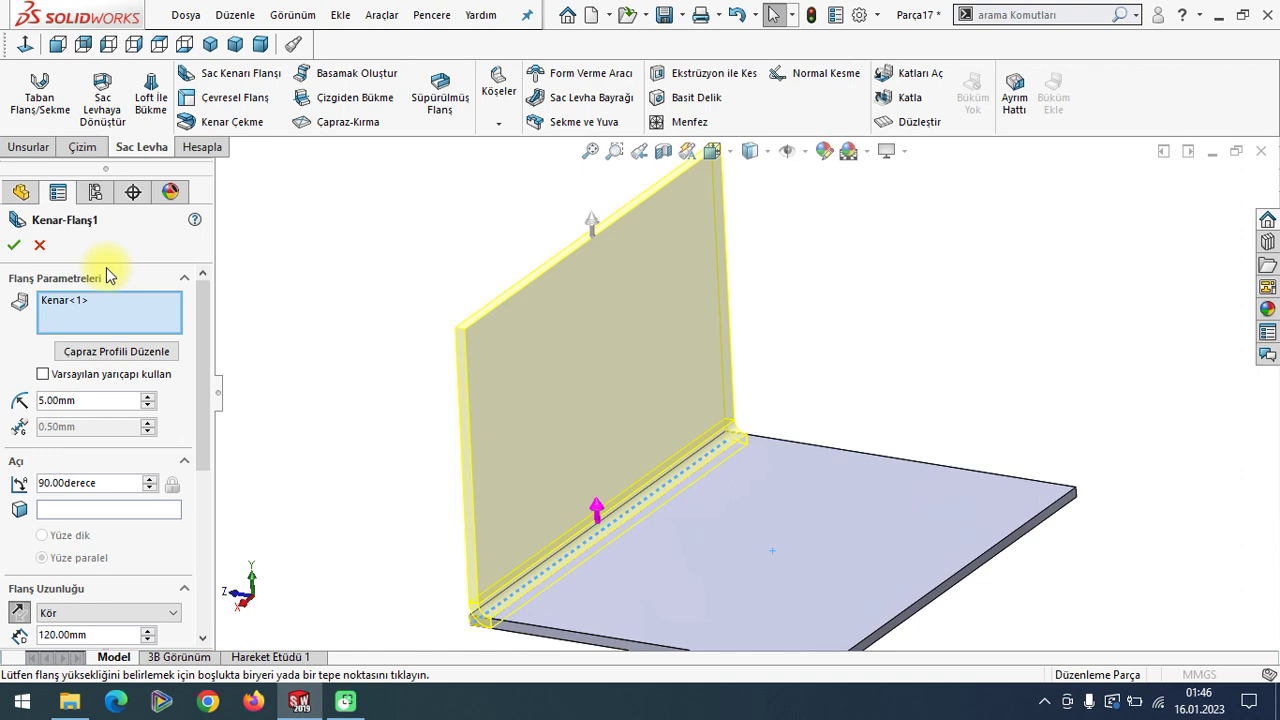
drag(205, 316, 205, 486)
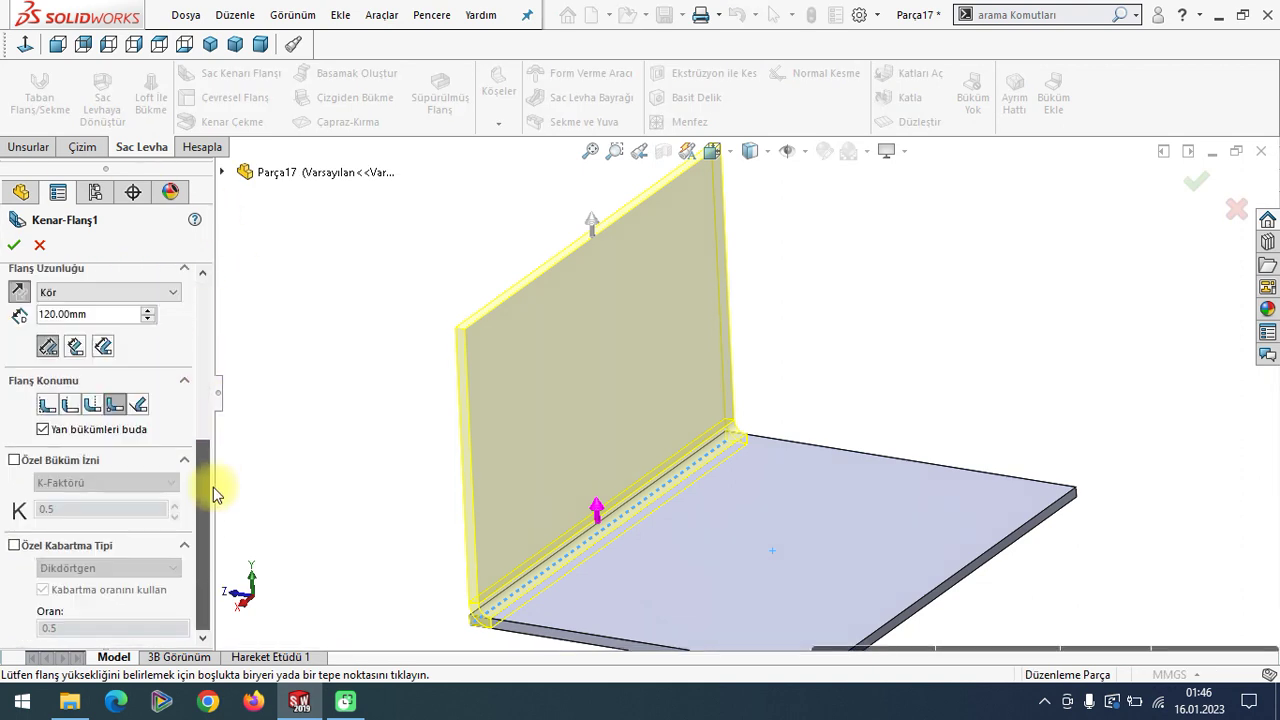
click(14, 545)
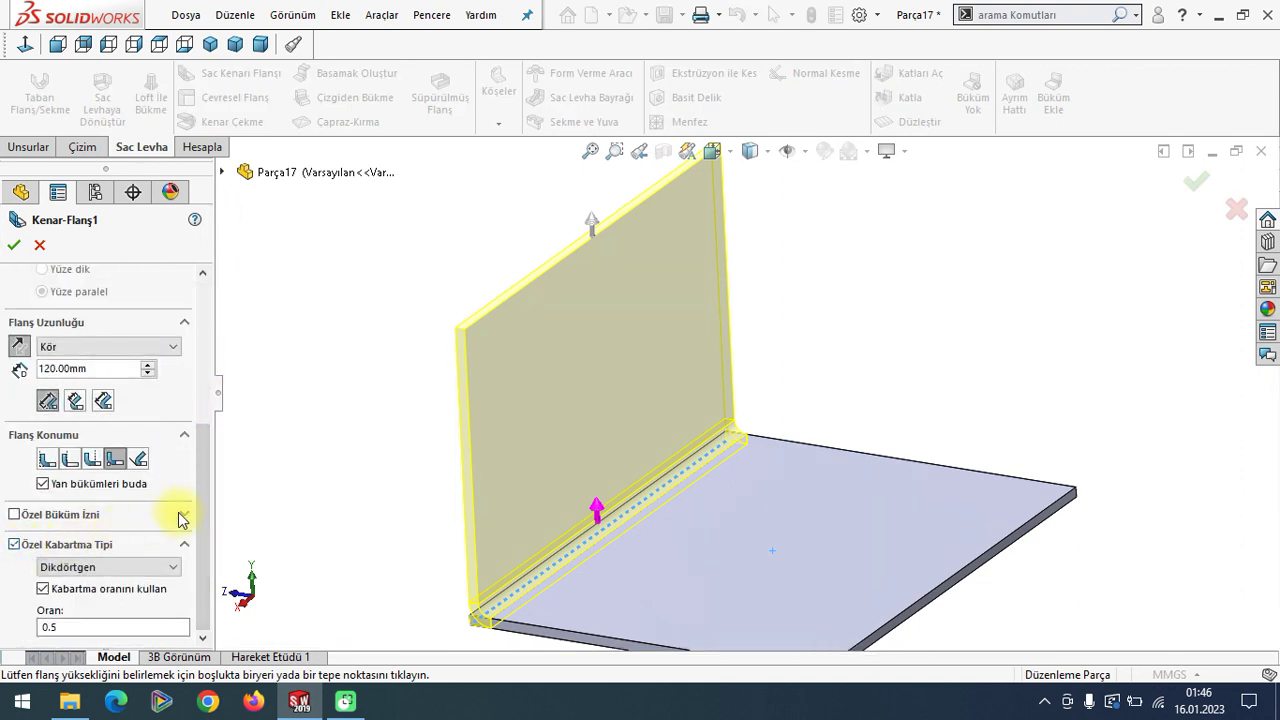
click(110, 570)
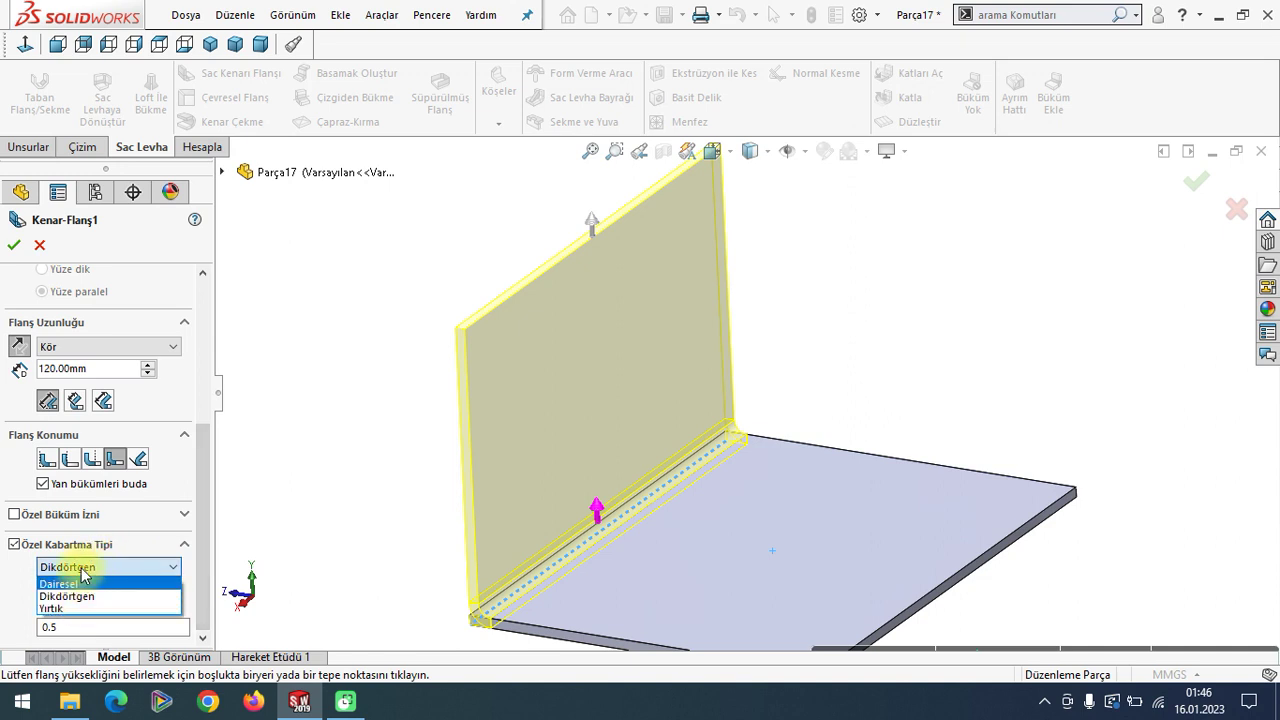
click(82, 568)
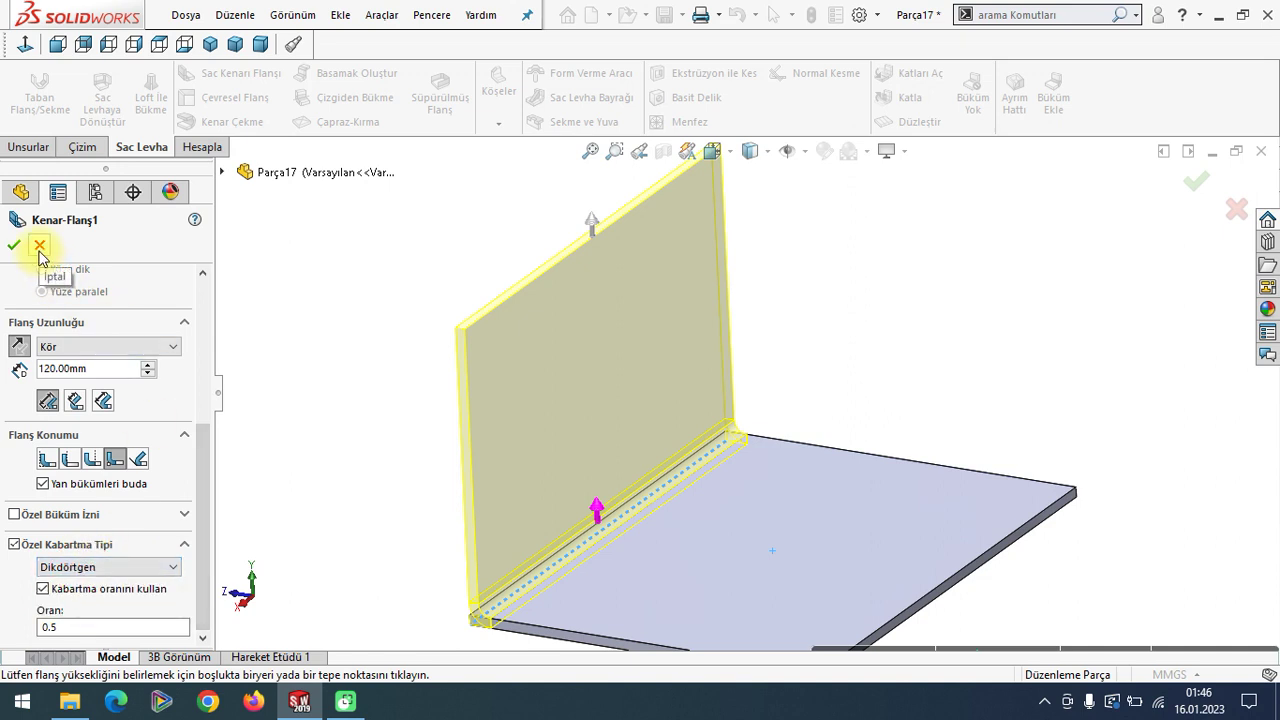
Cycle through each flange position option, ending on Tangent to Bend.
click(47, 459)
click(68, 460)
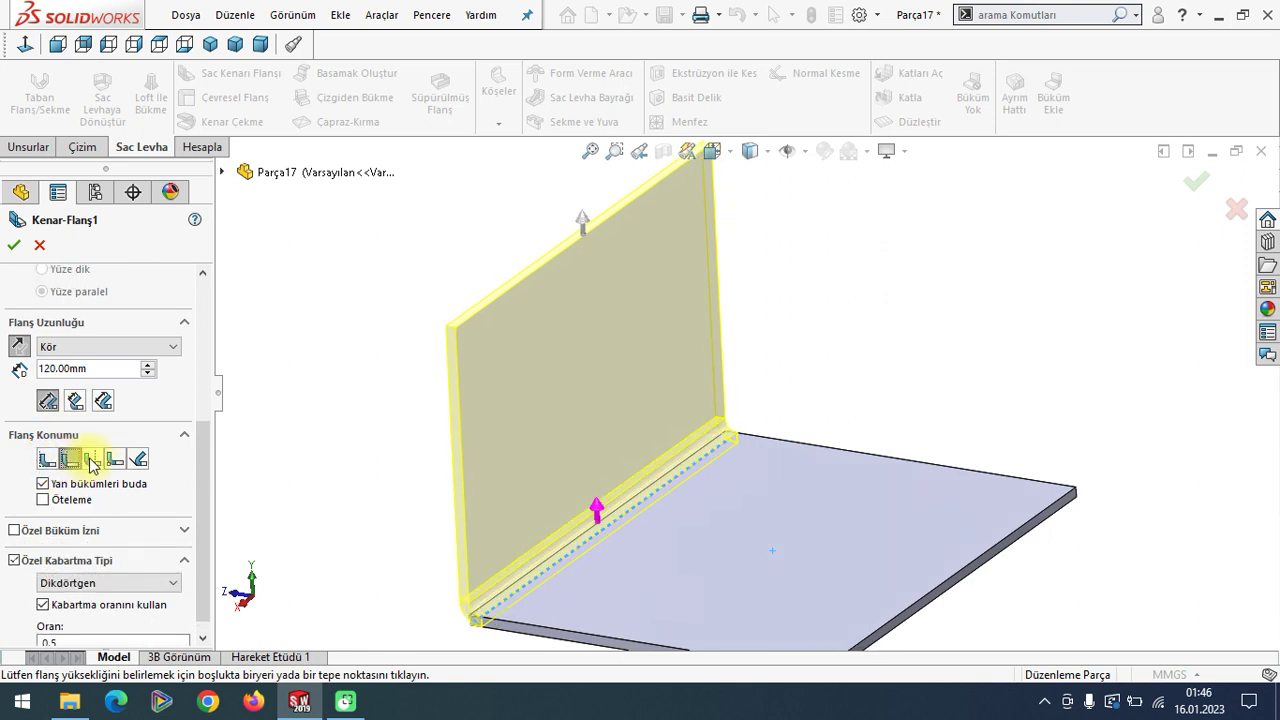
click(93, 460)
click(115, 460)
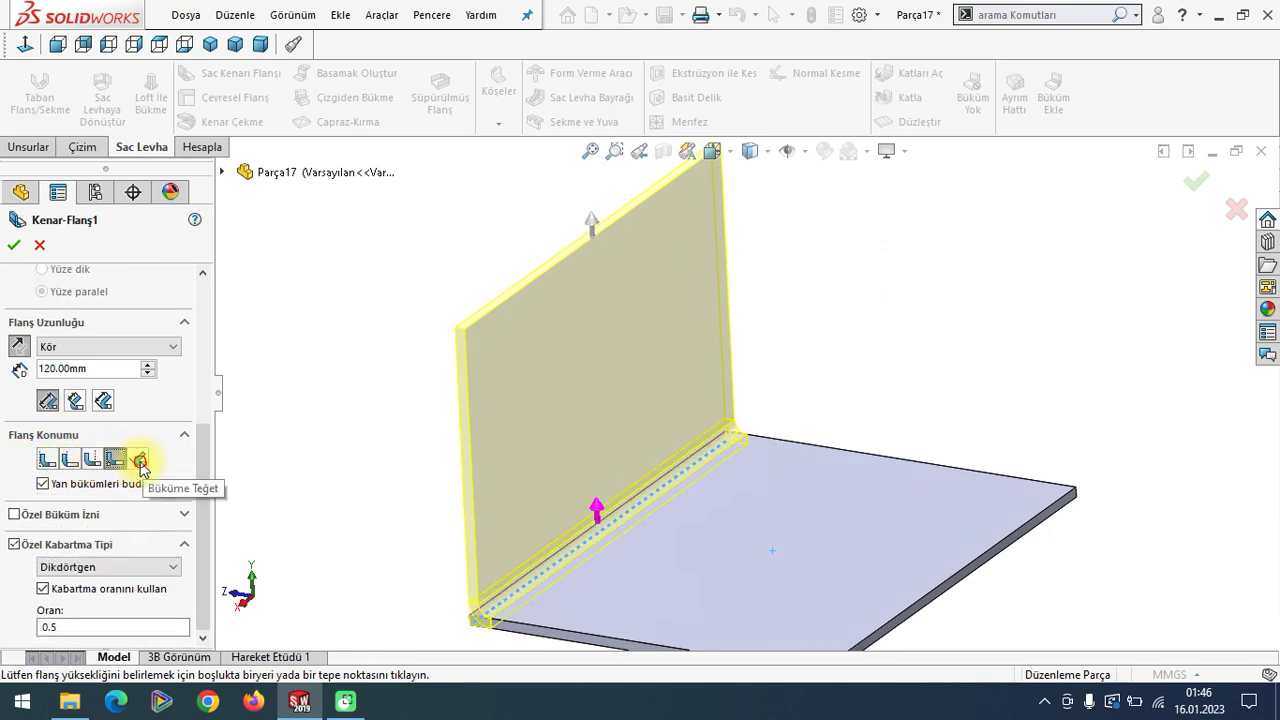
click(140, 461)
drag(205, 470, 205, 287)
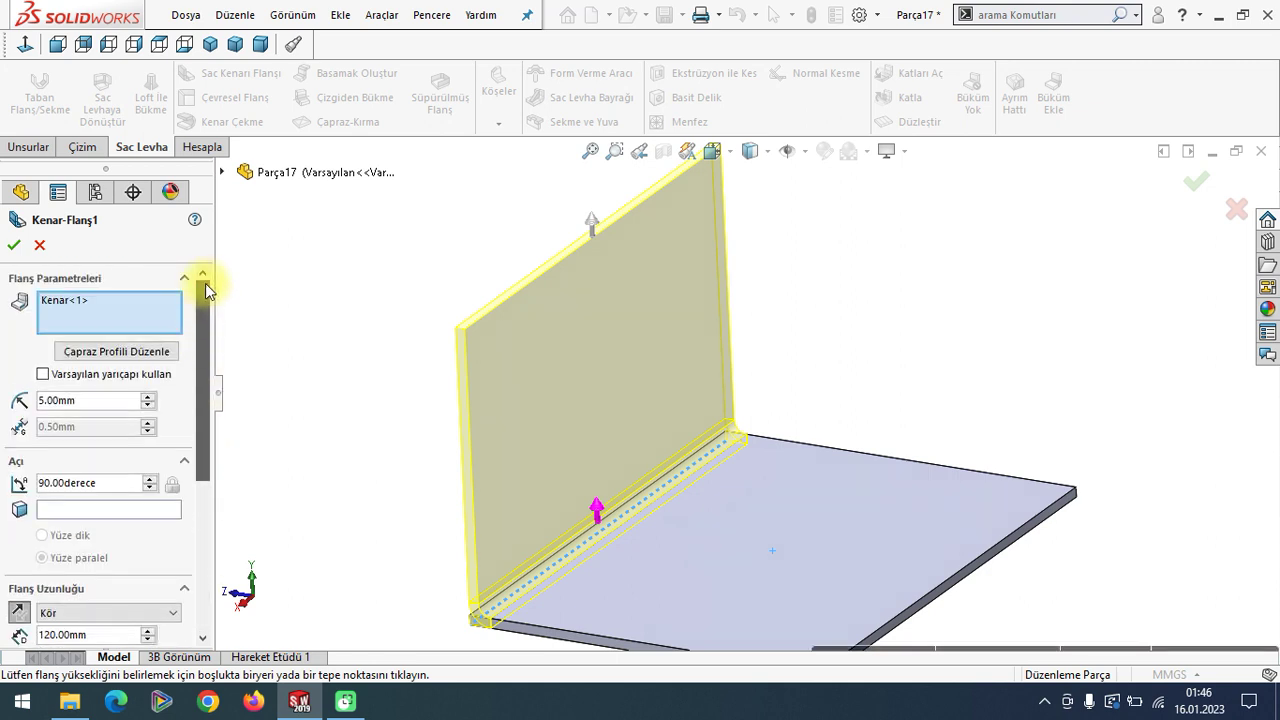
Open Kenar-Flanş1's profile sketch and exit it to rebuild the flange.
drag(205, 357, 206, 585)
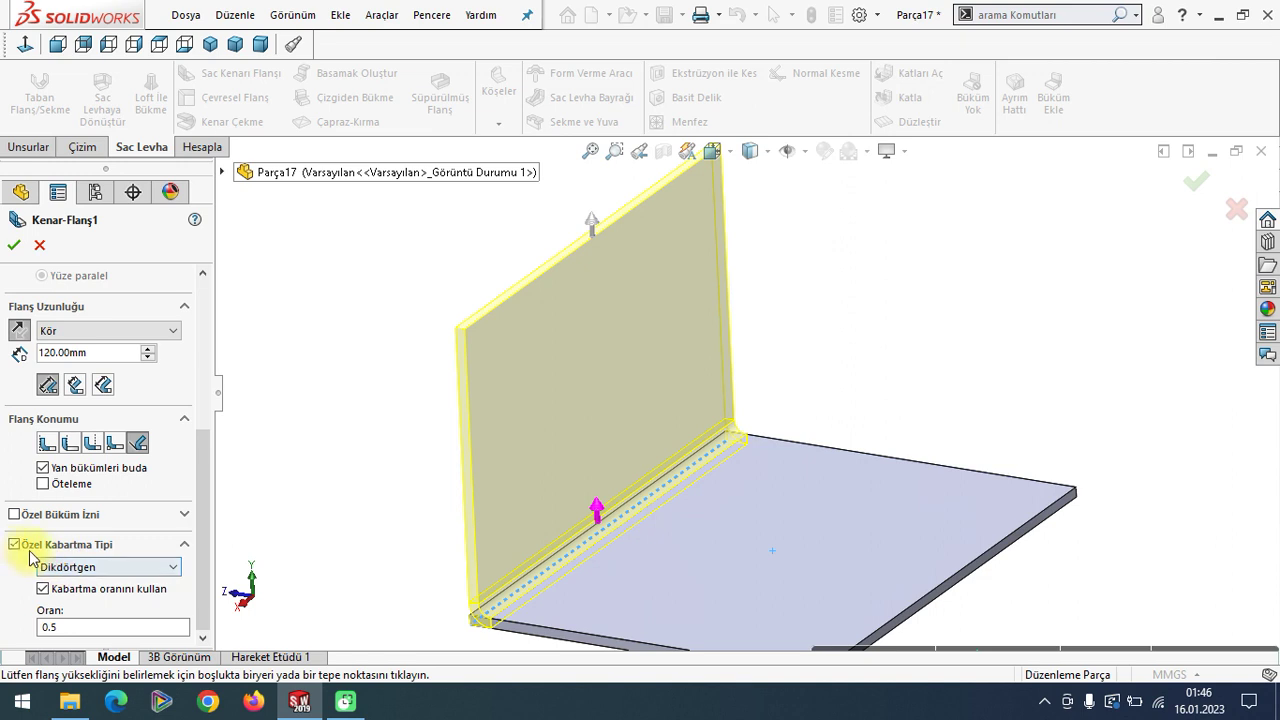
drag(211, 524, 198, 265)
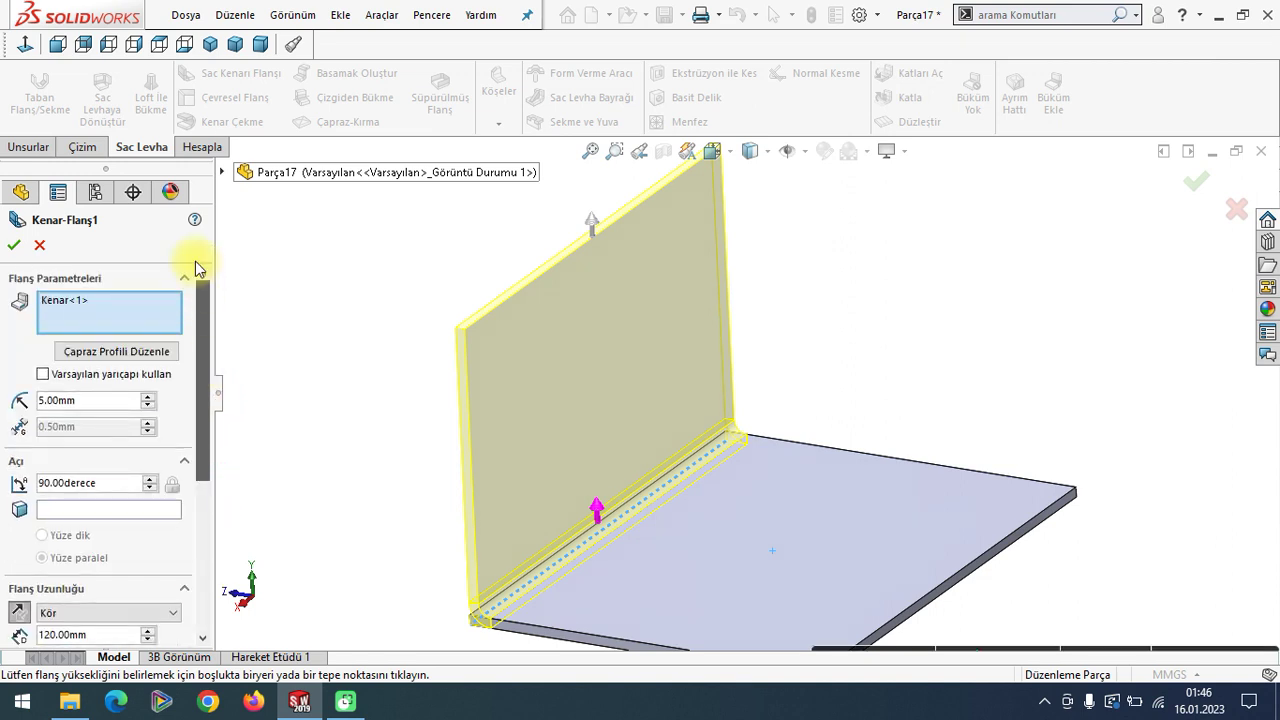
click(113, 352)
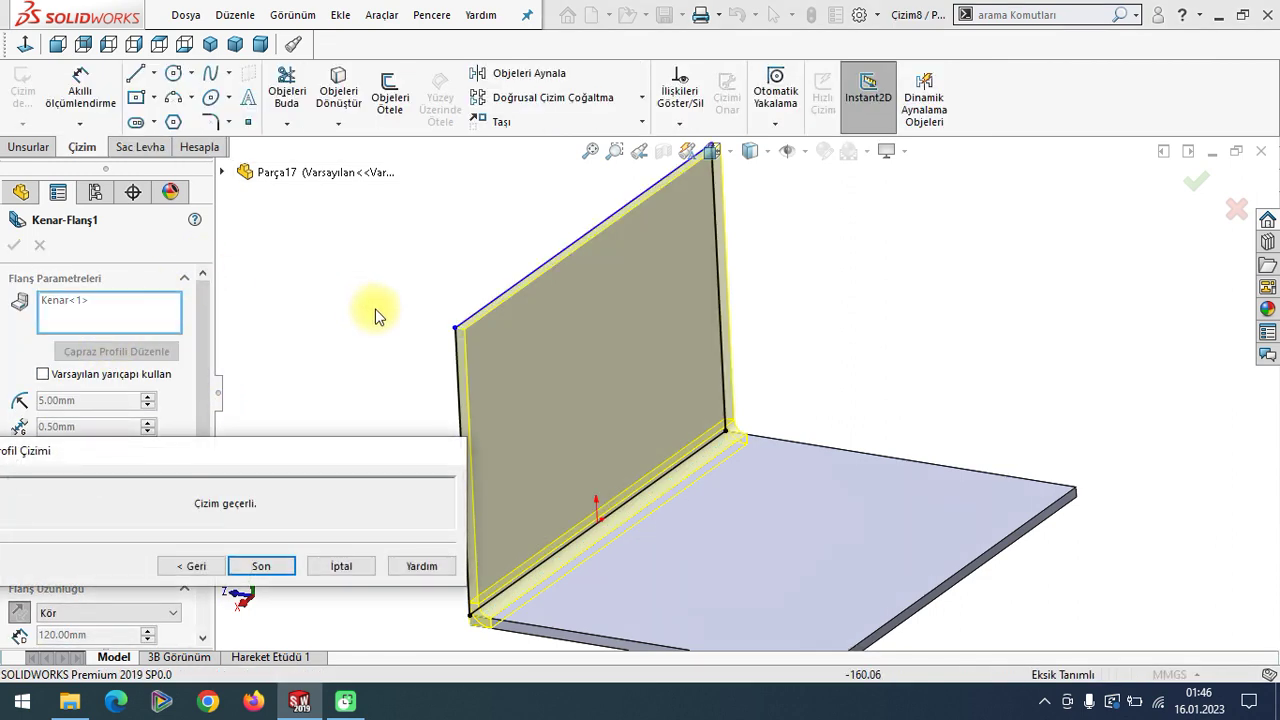
key(space)
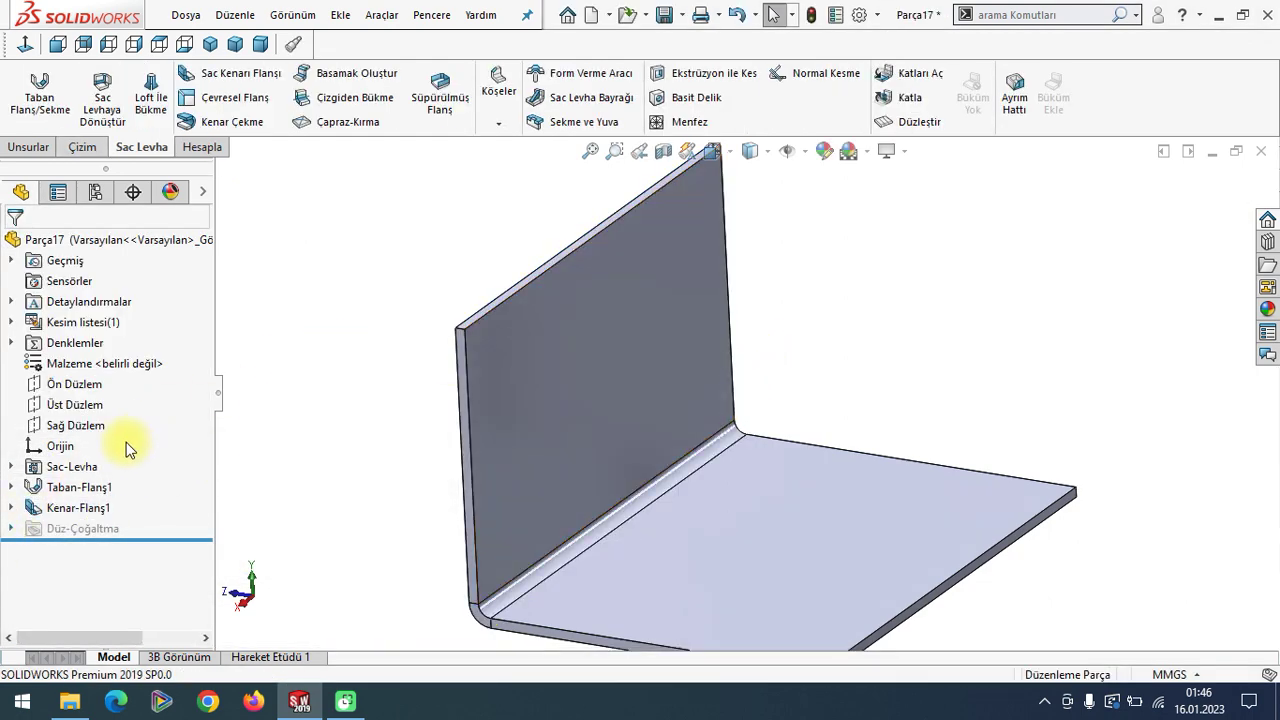
Reopen Kenar-Flanş1, repeat the profile sketch edit, and reopen the feature.
right_click(80, 508)
click(97, 270)
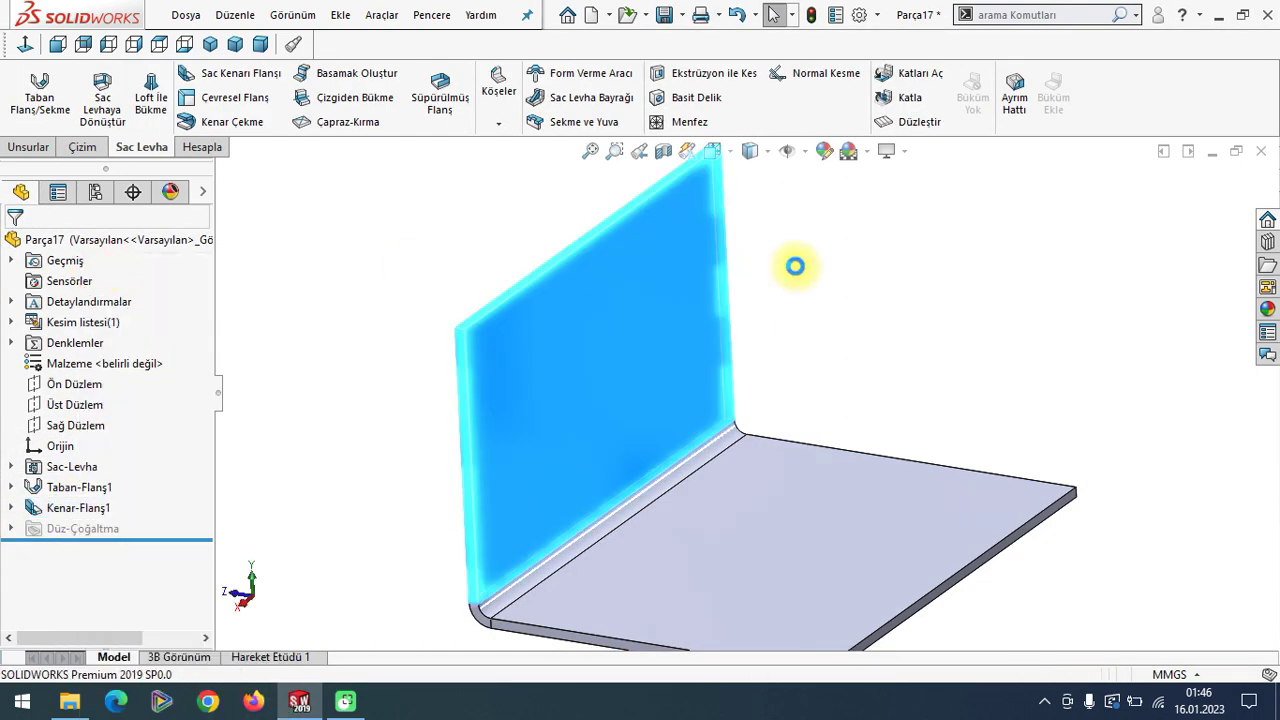
click(138, 352)
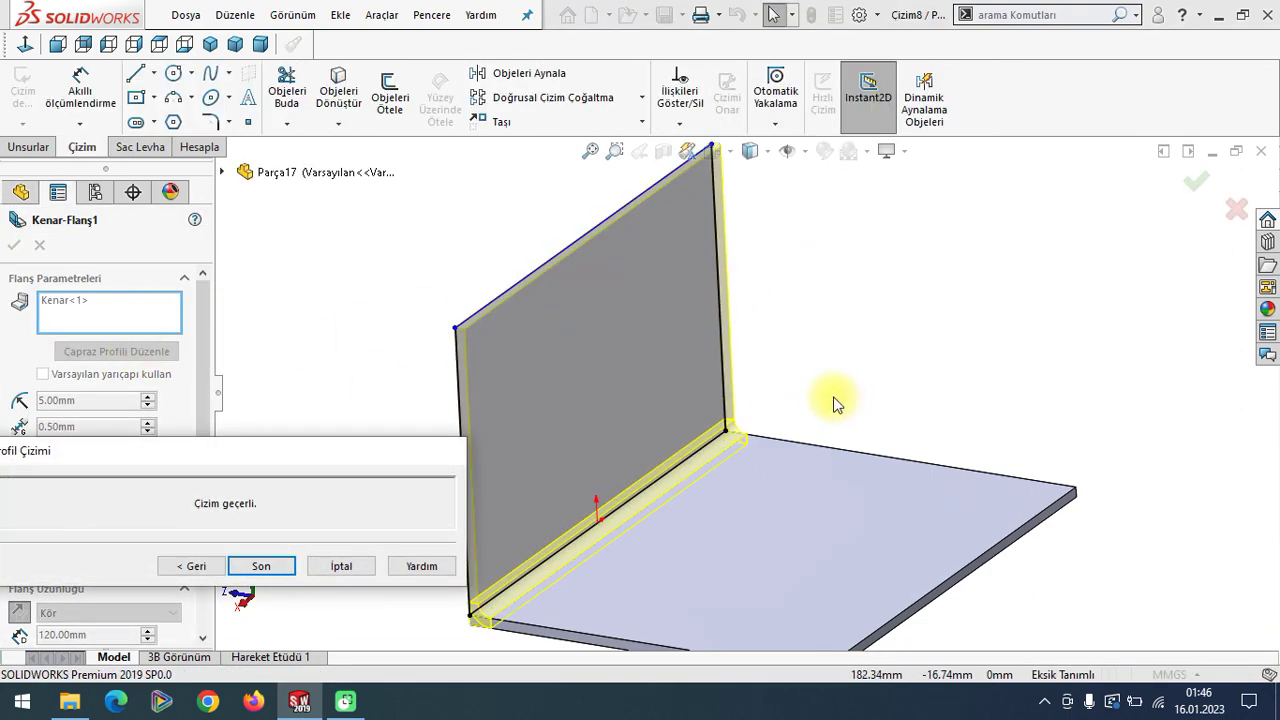
key(space)
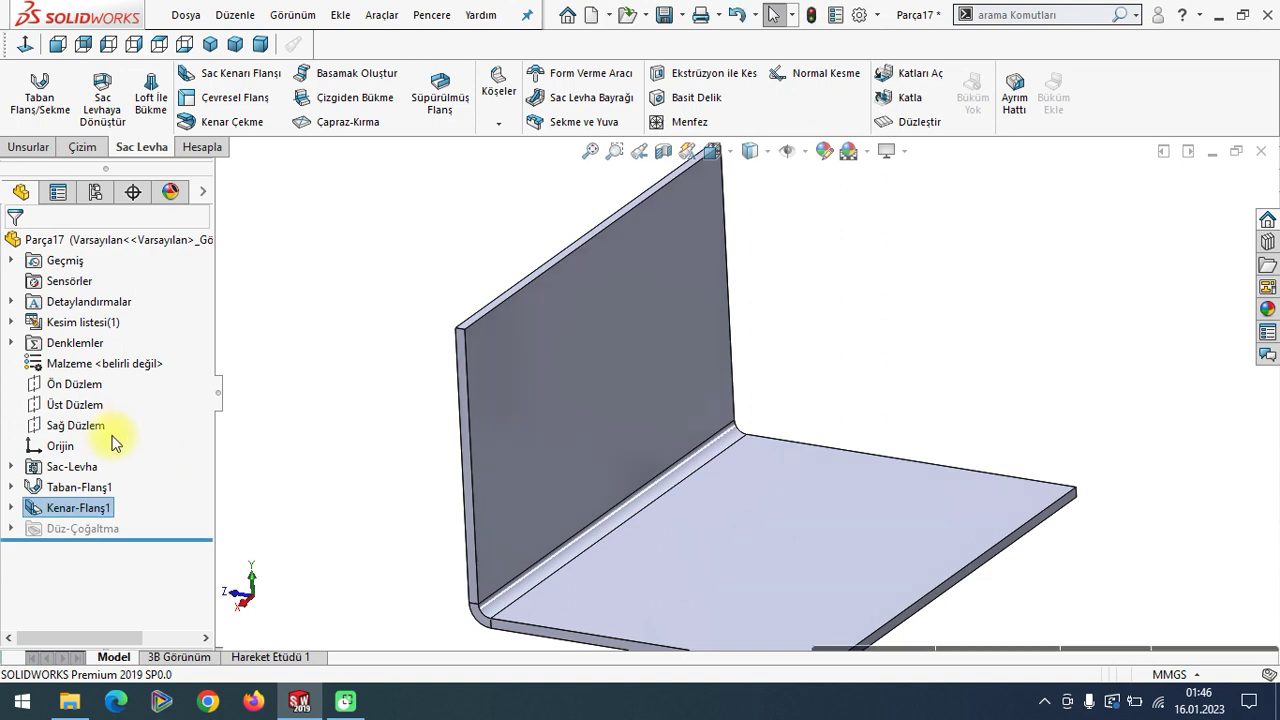
right_click(82, 506)
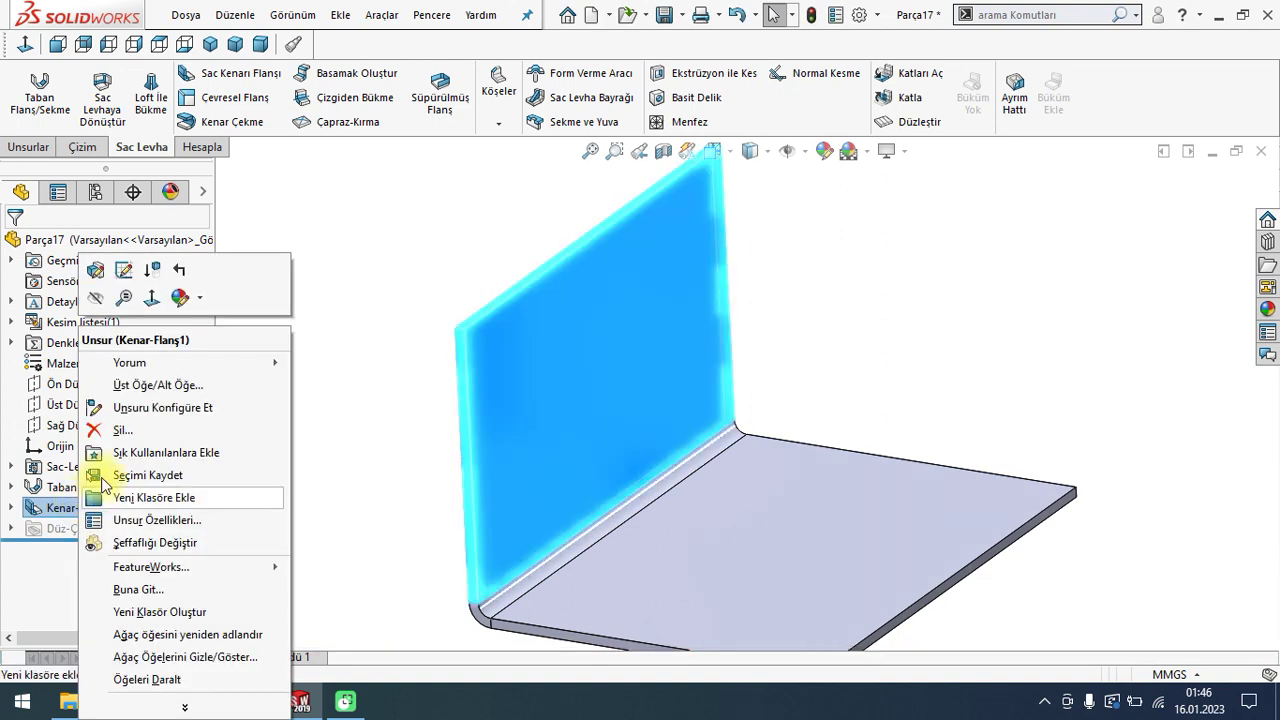
click(95, 271)
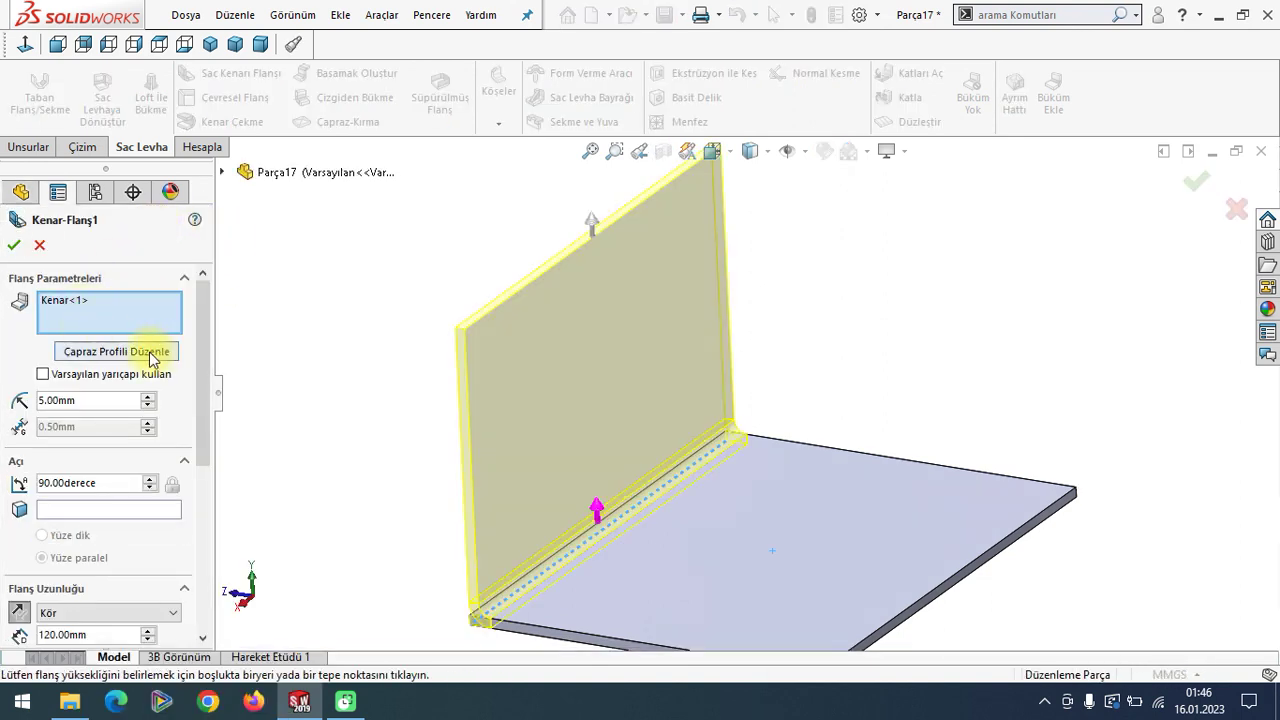
Open the flange profile sketch and drag both bottom corners inward along the bend.
scroll(817, 341, up, 2)
scroll(780, 409, up, 1)
scroll(778, 413, up, 1)
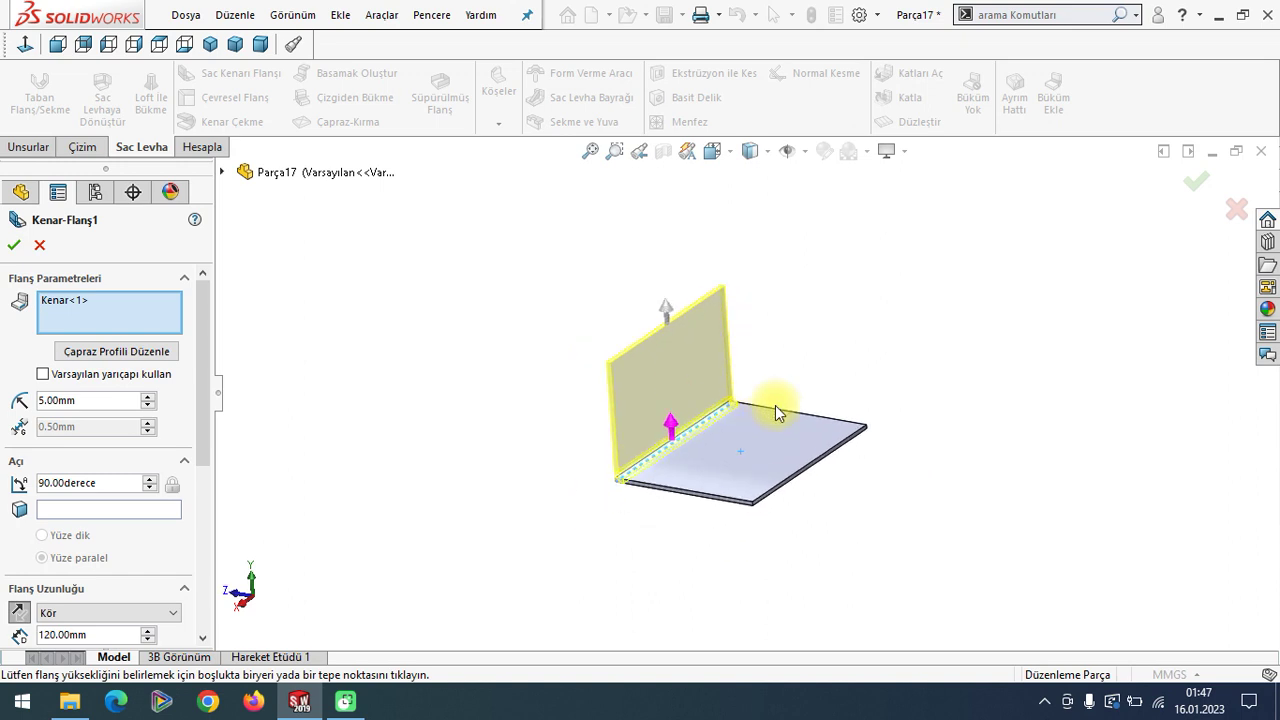
click(112, 351)
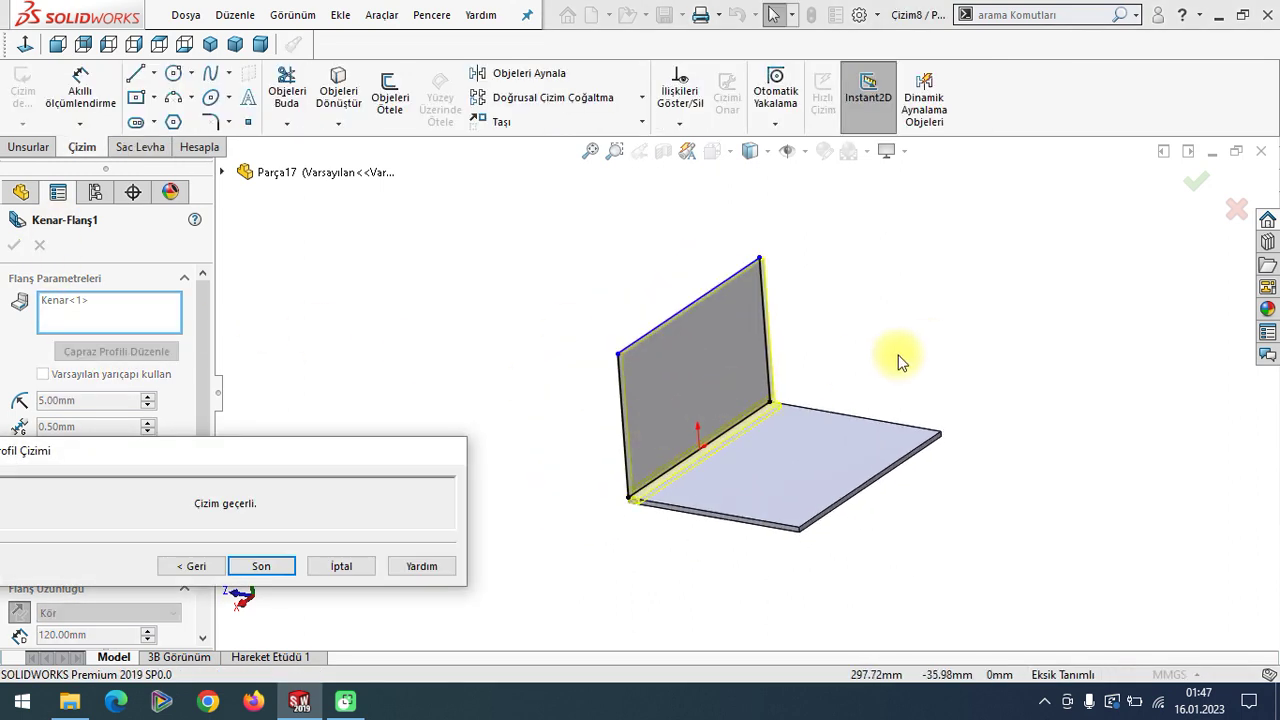
scroll(900, 360, down, 1)
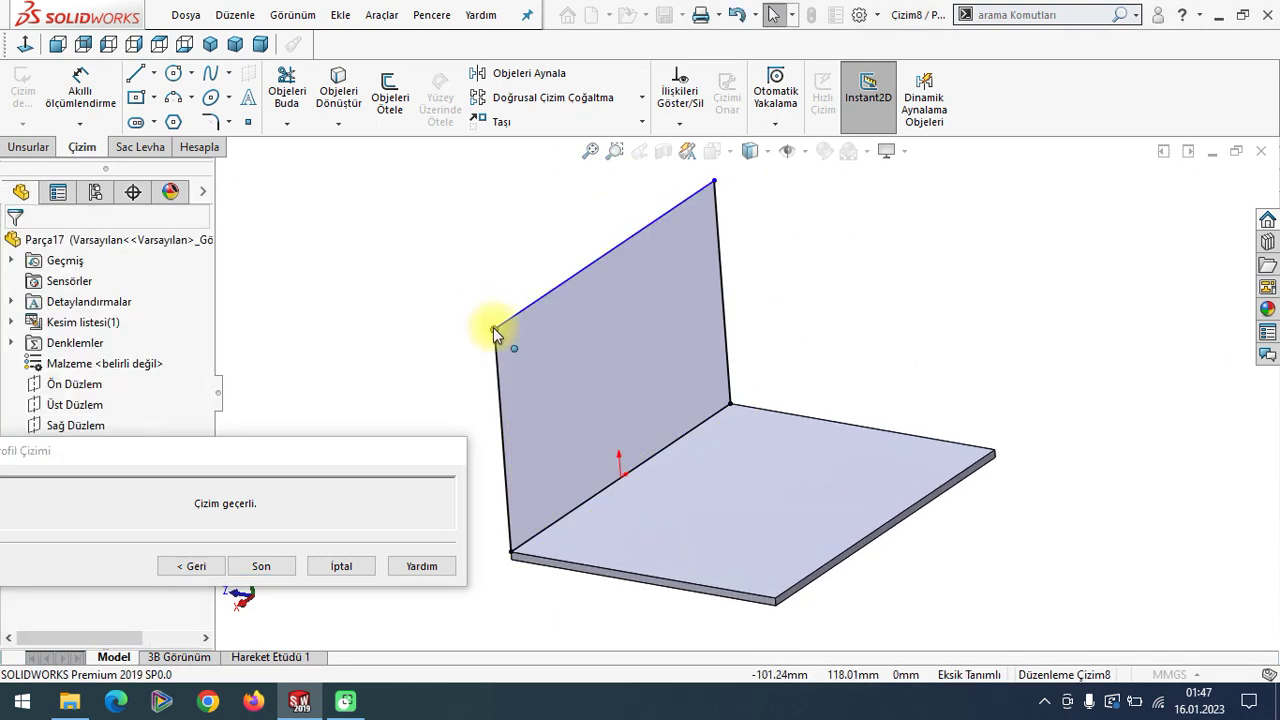
click(493, 326)
click(480, 290)
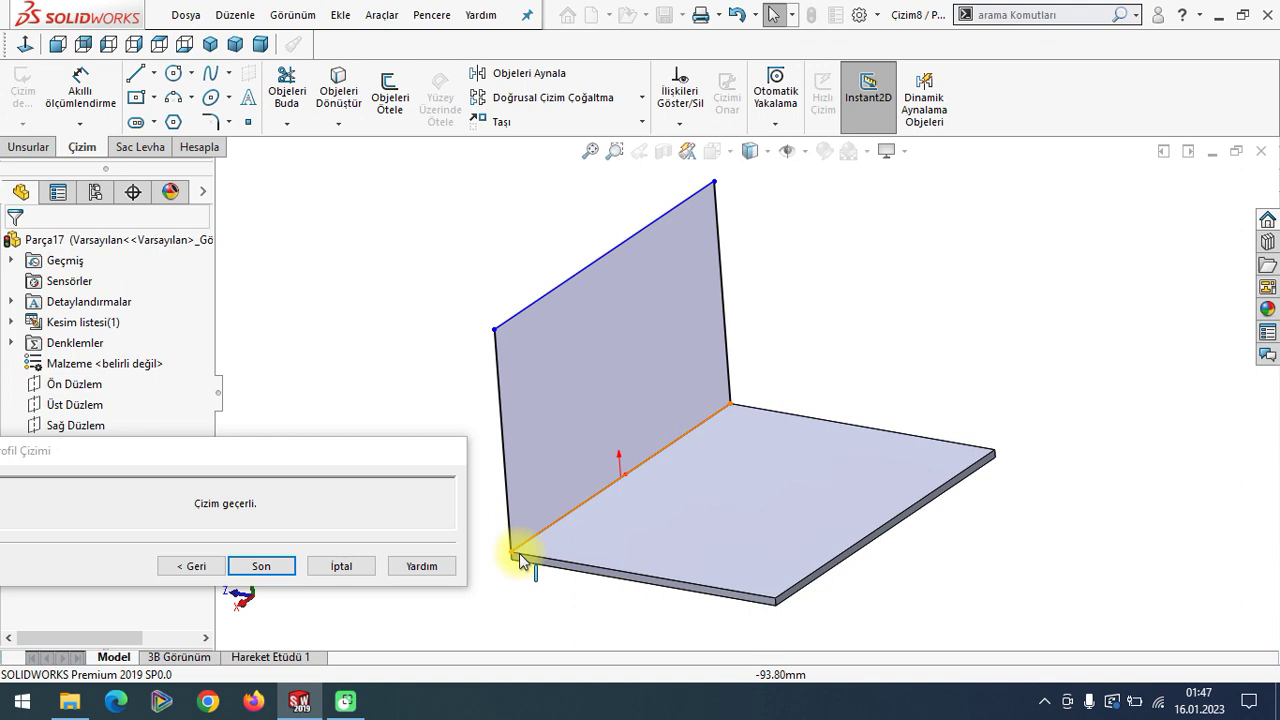
drag(512, 547, 557, 520)
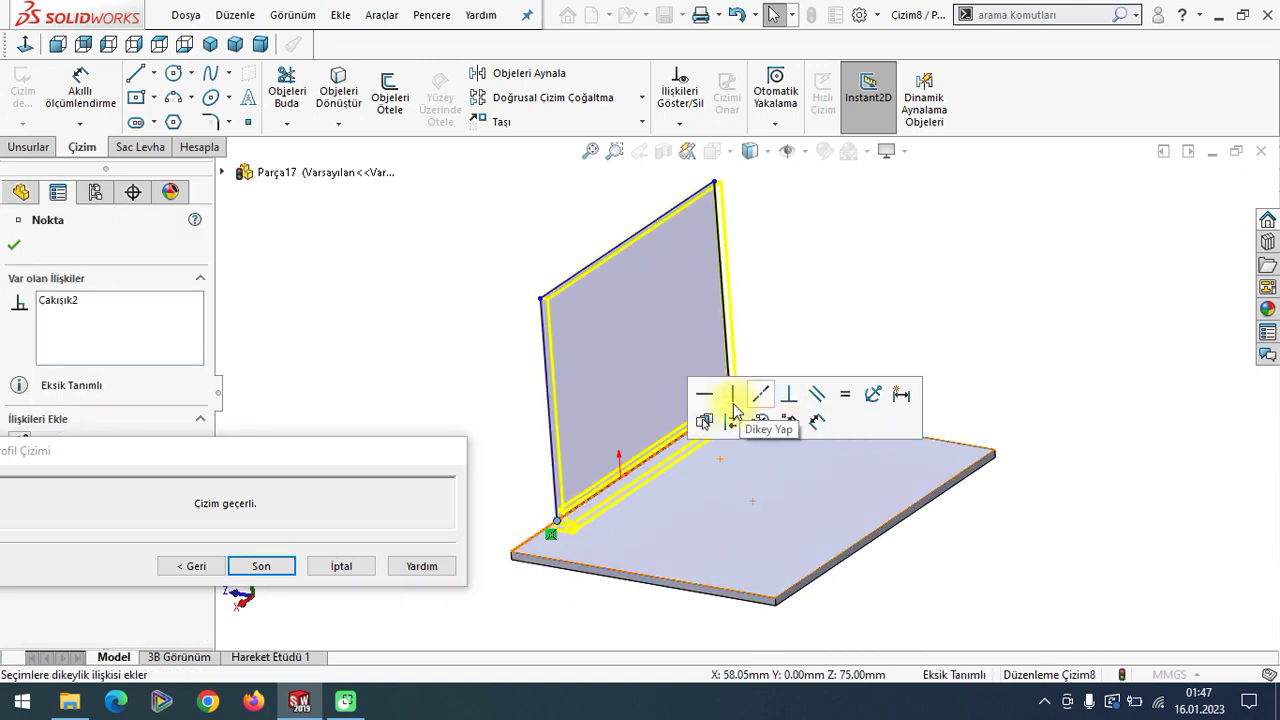
click(799, 298)
drag(735, 408, 693, 430)
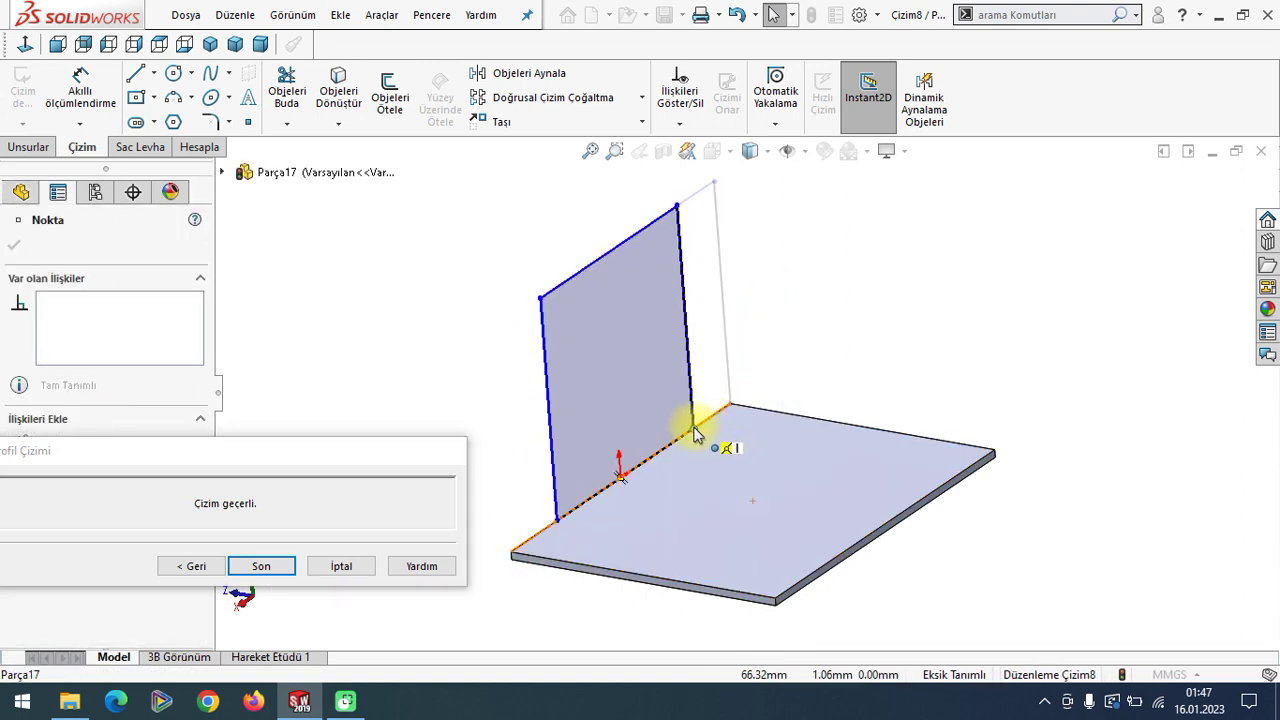
click(386, 297)
Dimension the profile's left and right insets from the plate ends at 40 mm each.
click(72, 112)
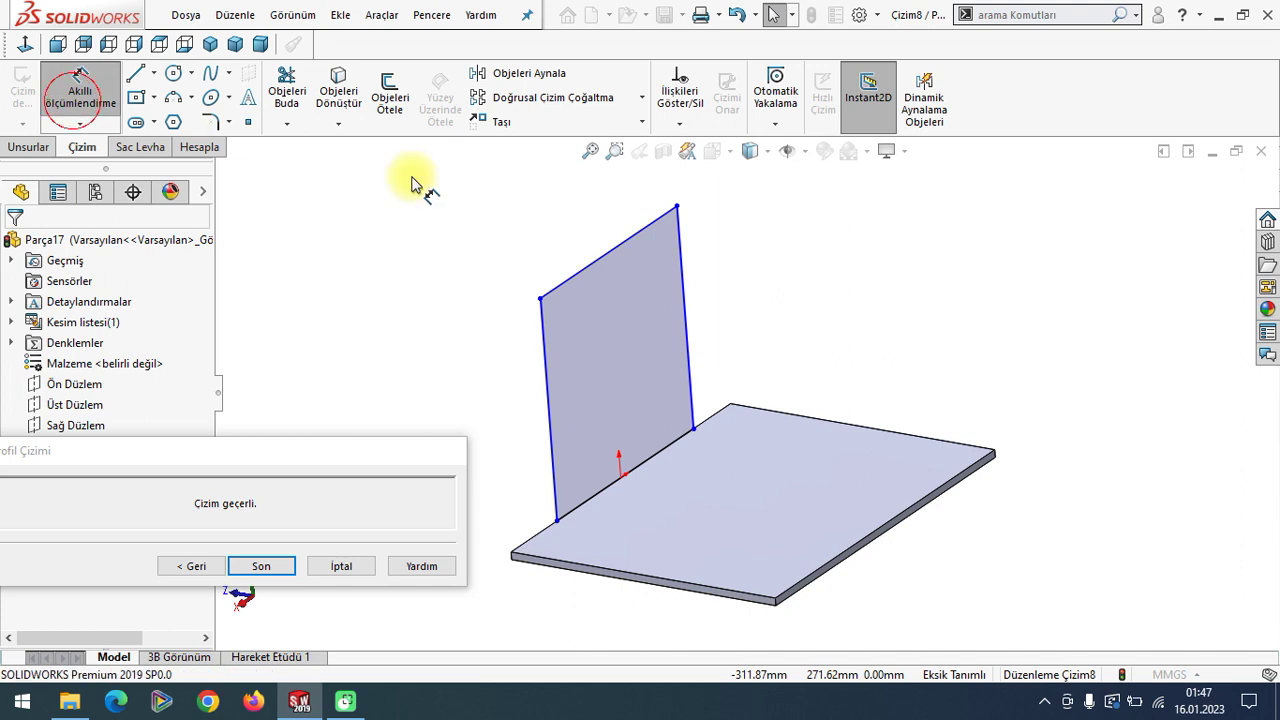
click(550, 400)
click(512, 550)
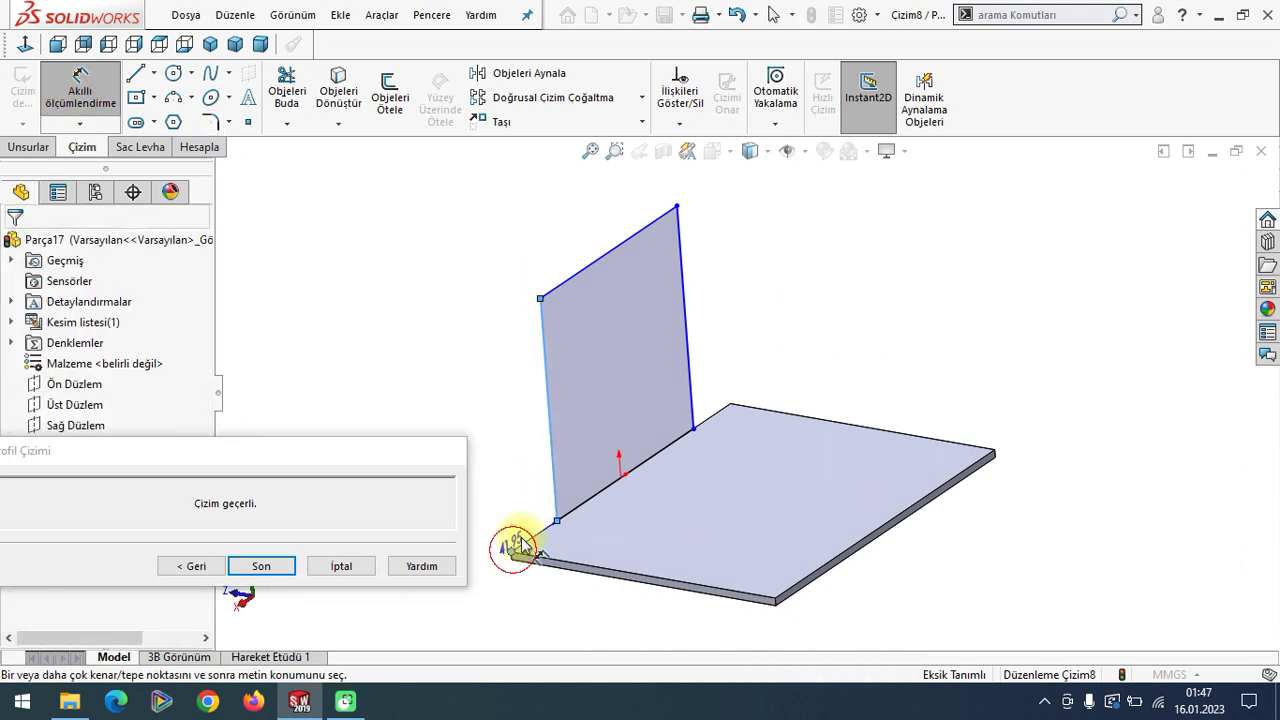
click(535, 503)
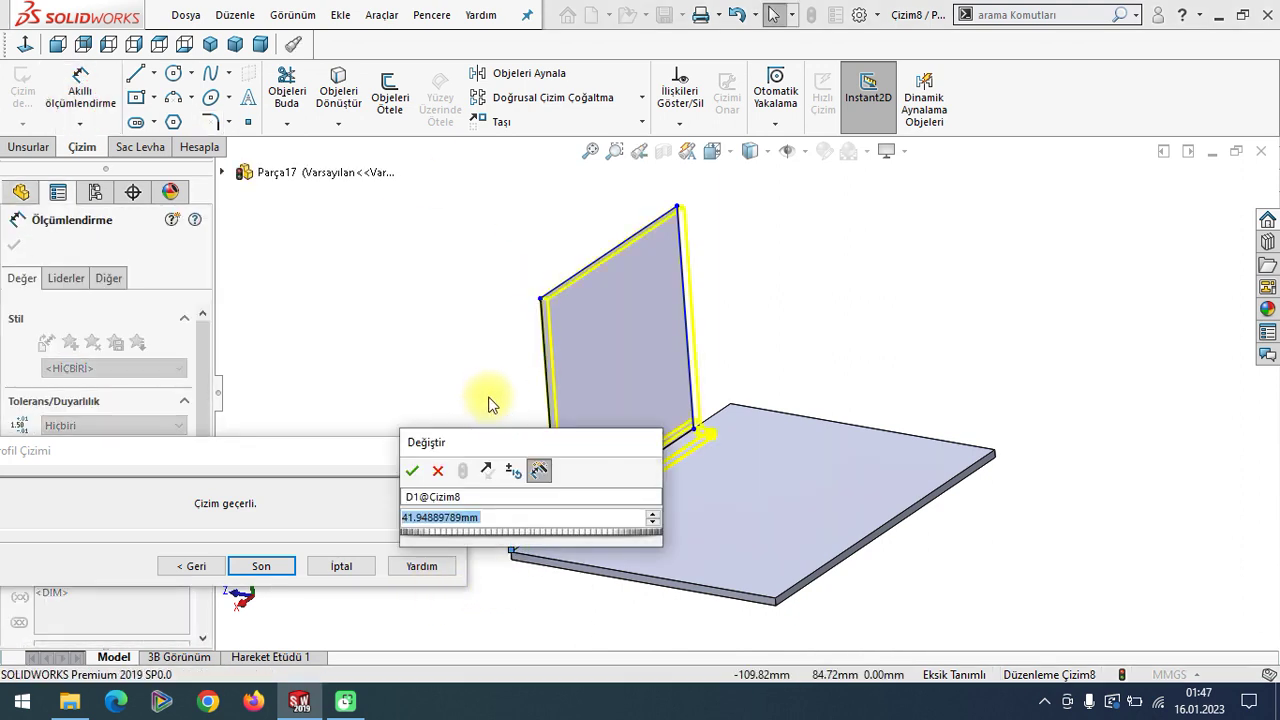
text(40)
key(Return)
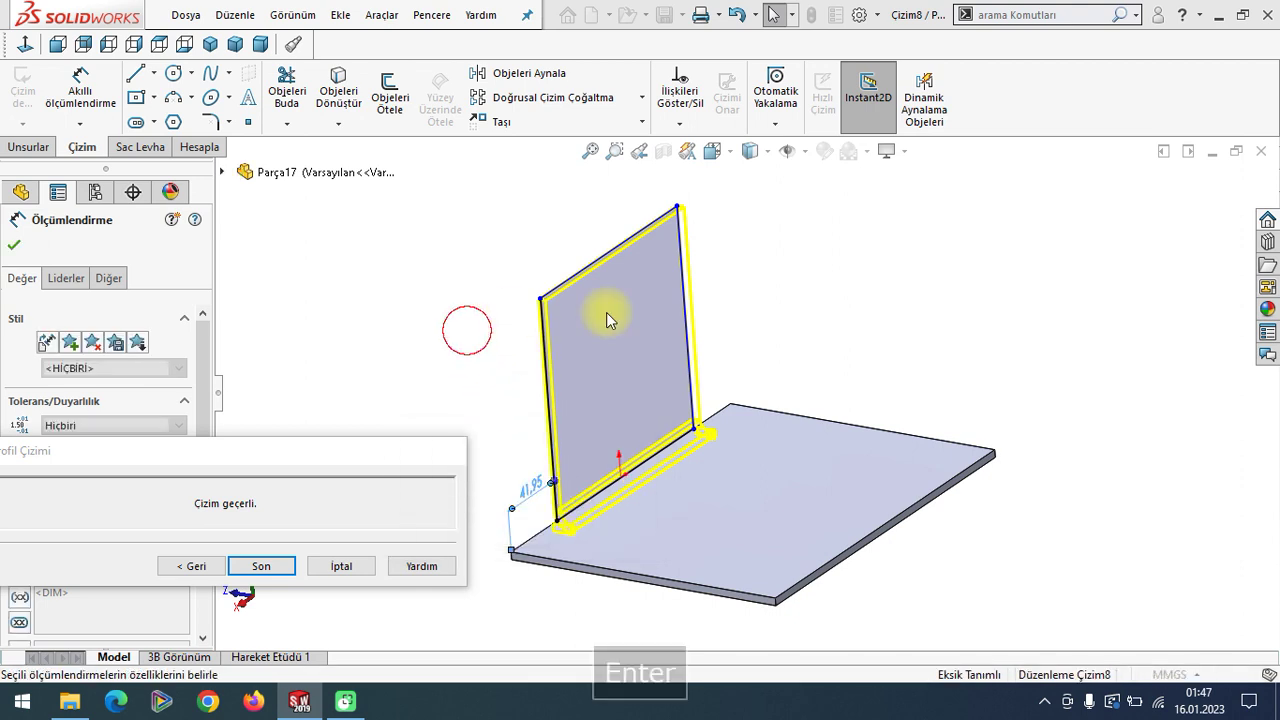
key(Escape)
click(696, 428)
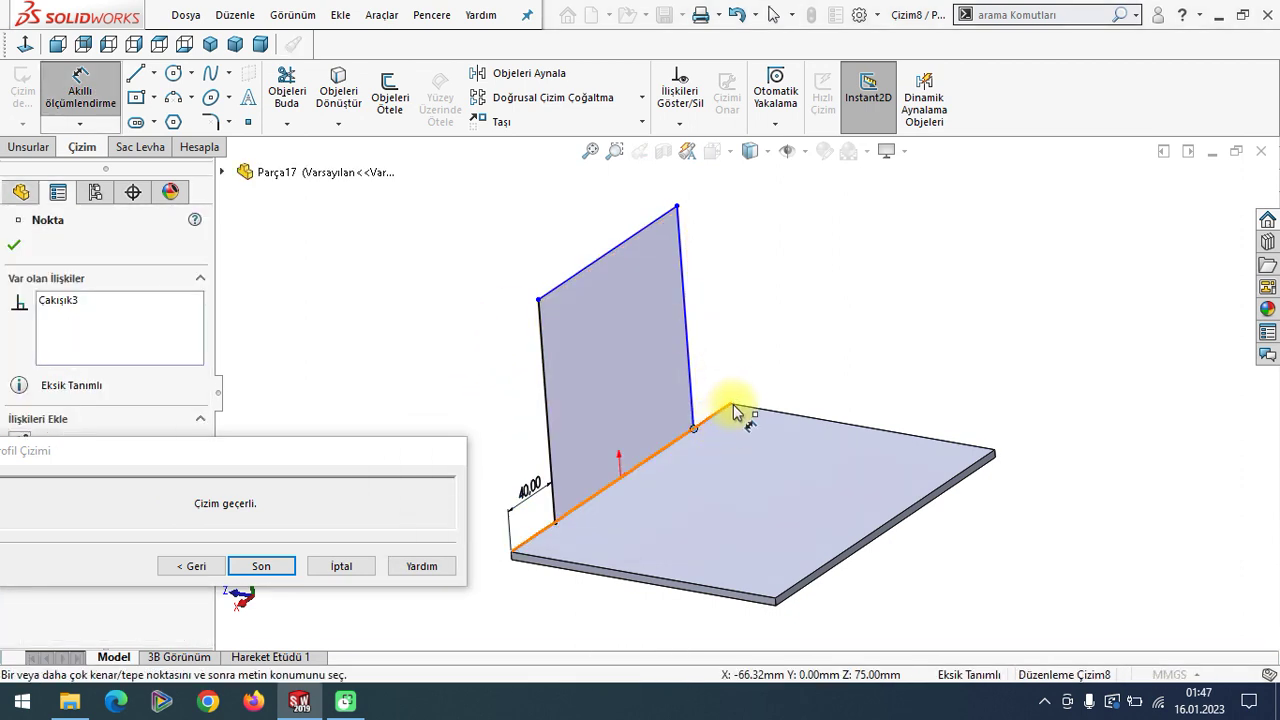
click(733, 406)
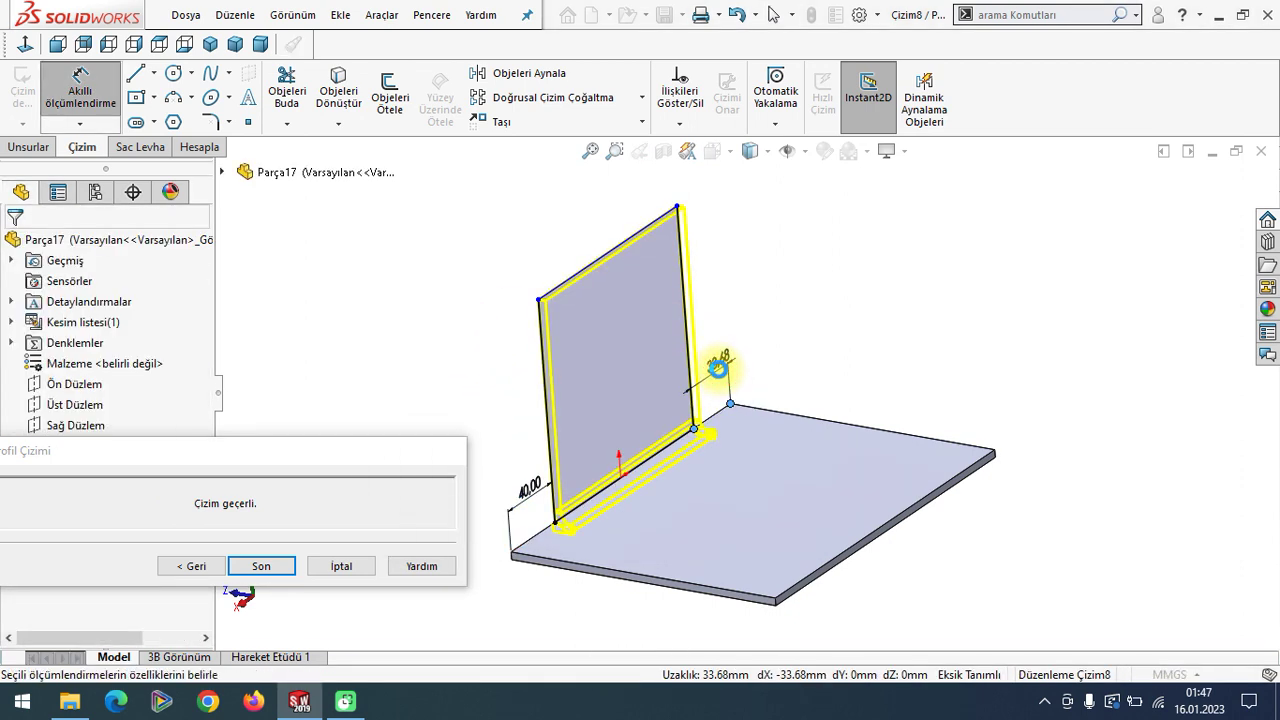
click(718, 369)
text(40)
key(Return)
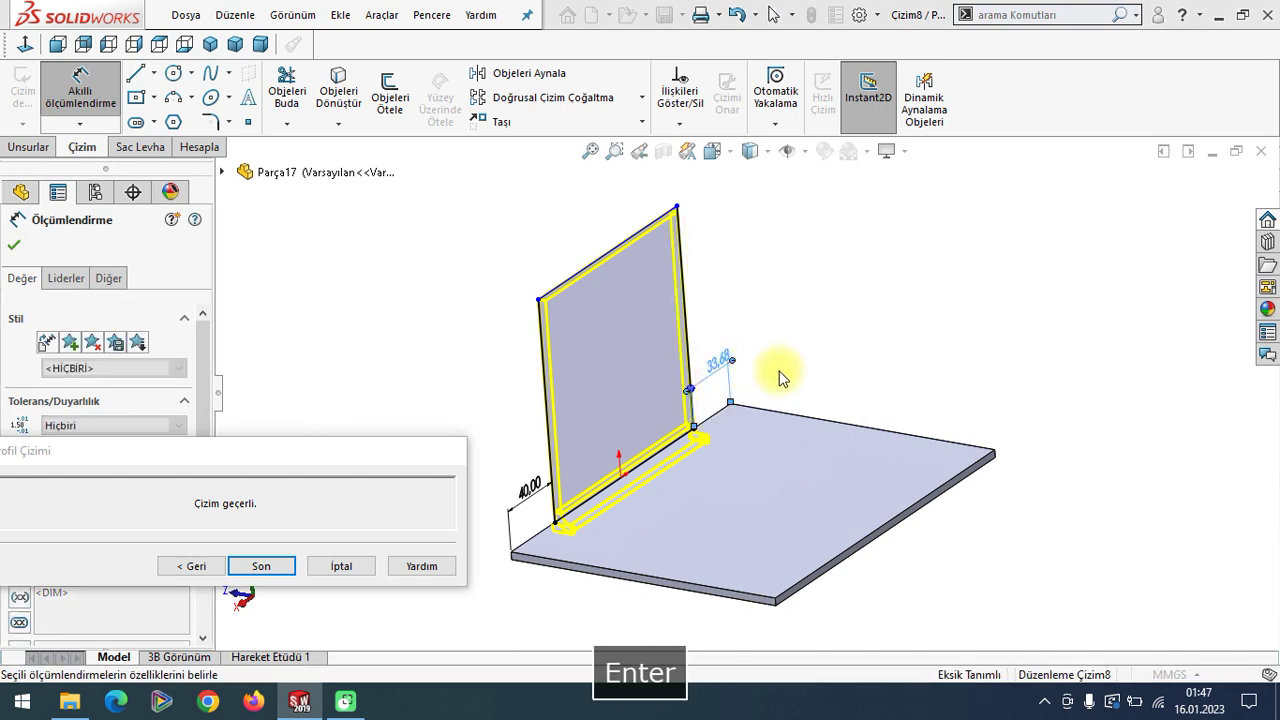
Add a height dimension to the flange profile and finish dimensioning.
click(630, 245)
click(648, 455)
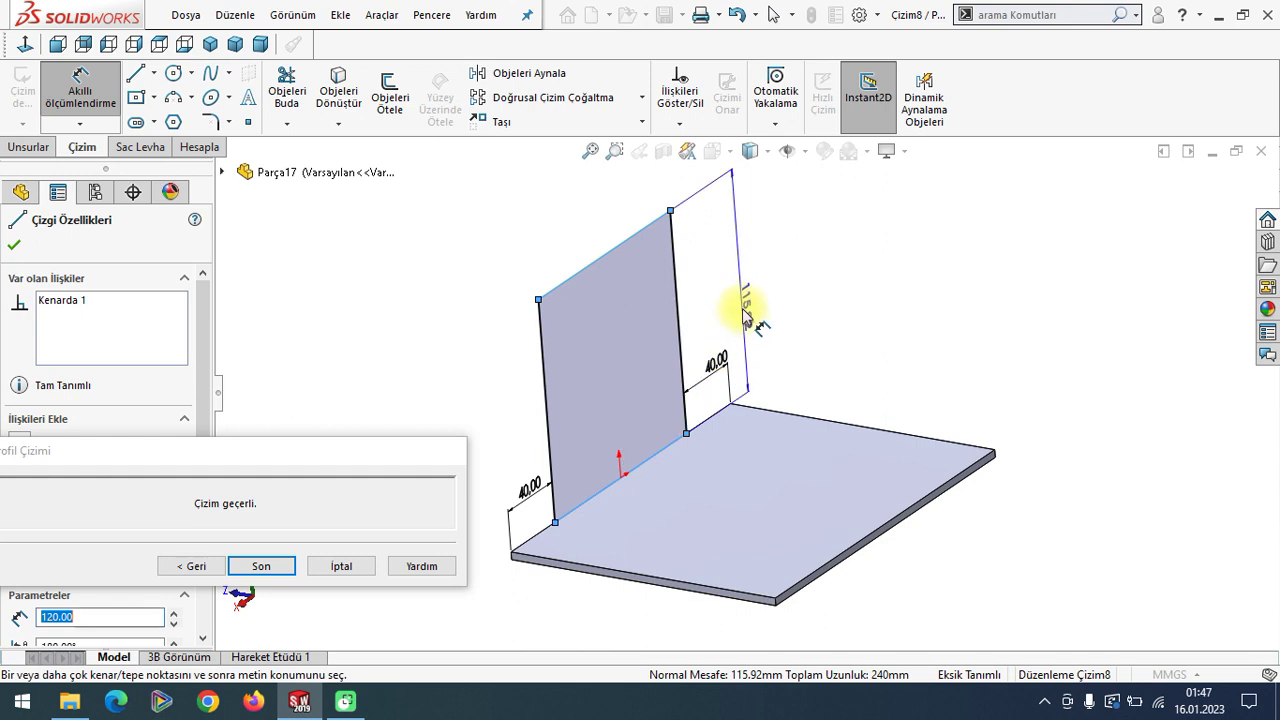
click(745, 318)
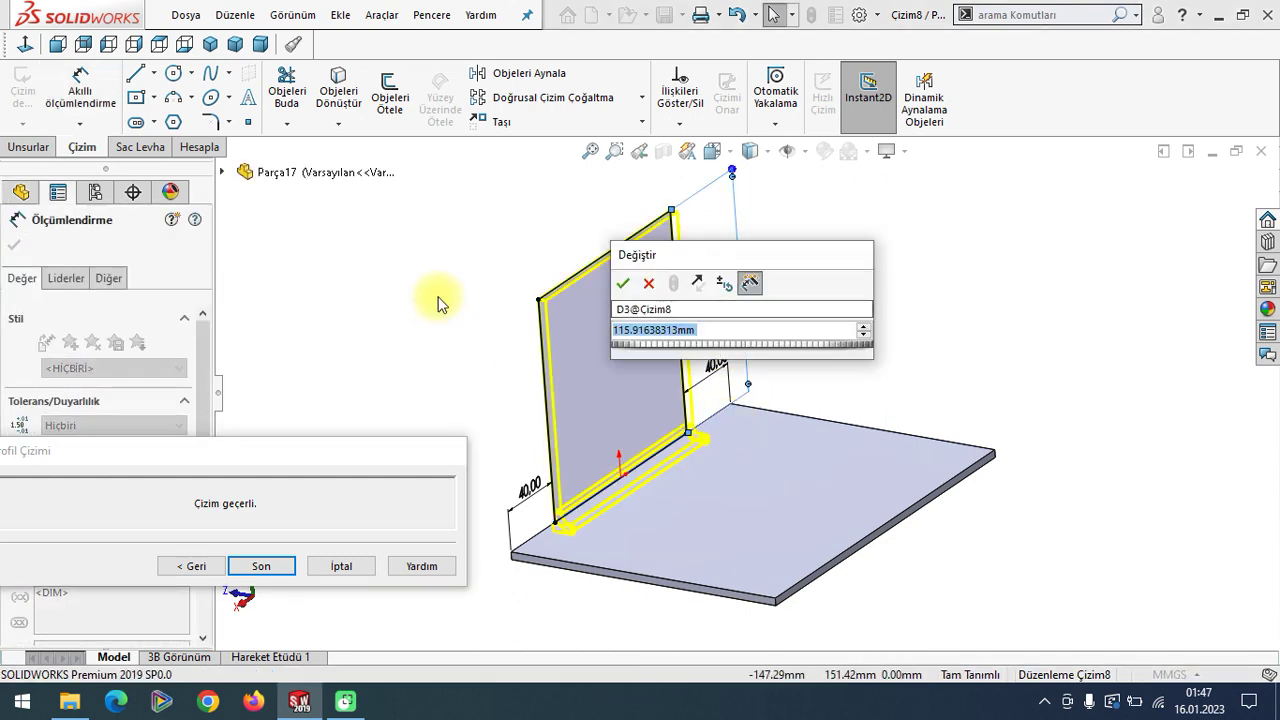
text(100)
key(Return)
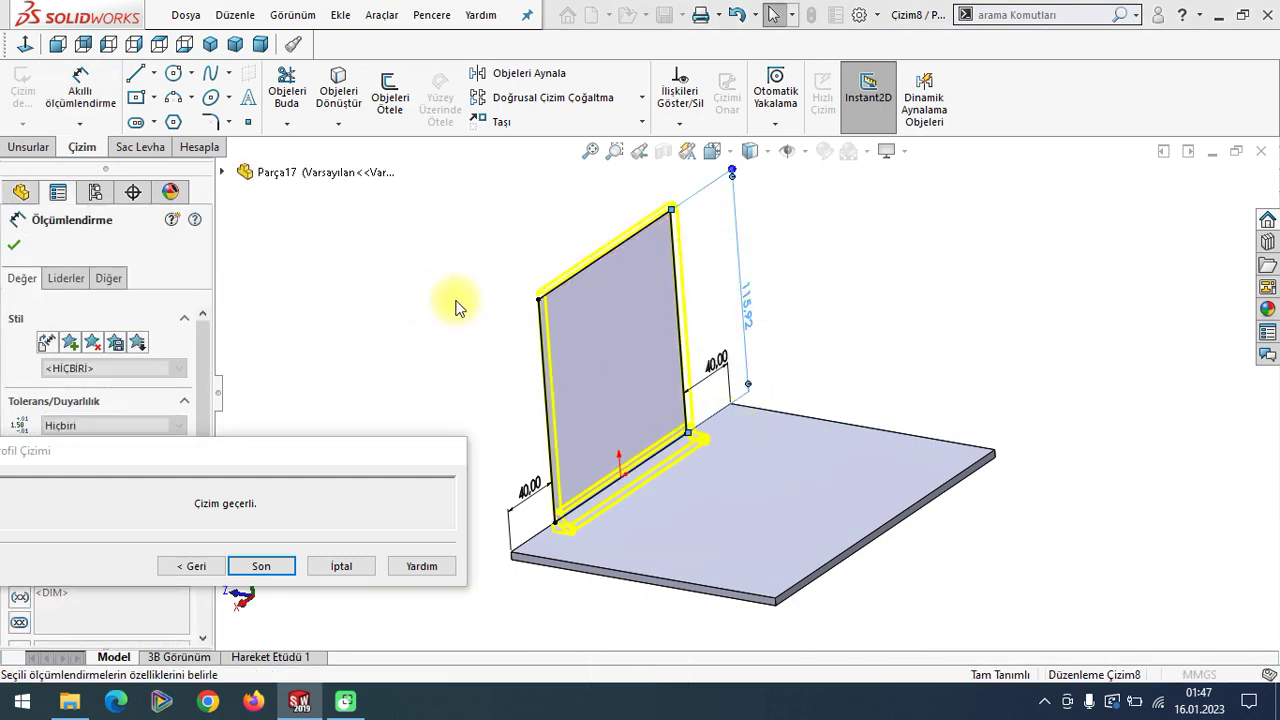
click(261, 566)
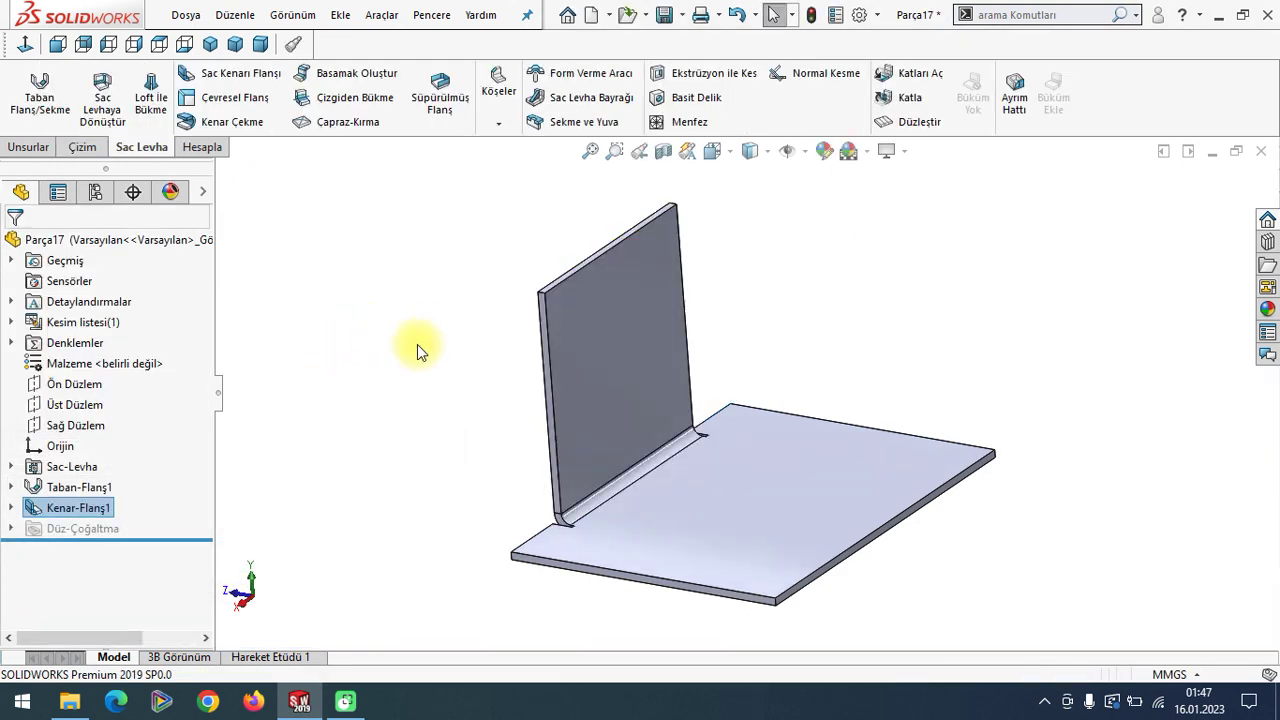
mouse_move(740, 434)
middle_down()
mouse_move(703, 371)
mouse_move(766, 423)
middle_up()
scroll(690, 406, down, 3)
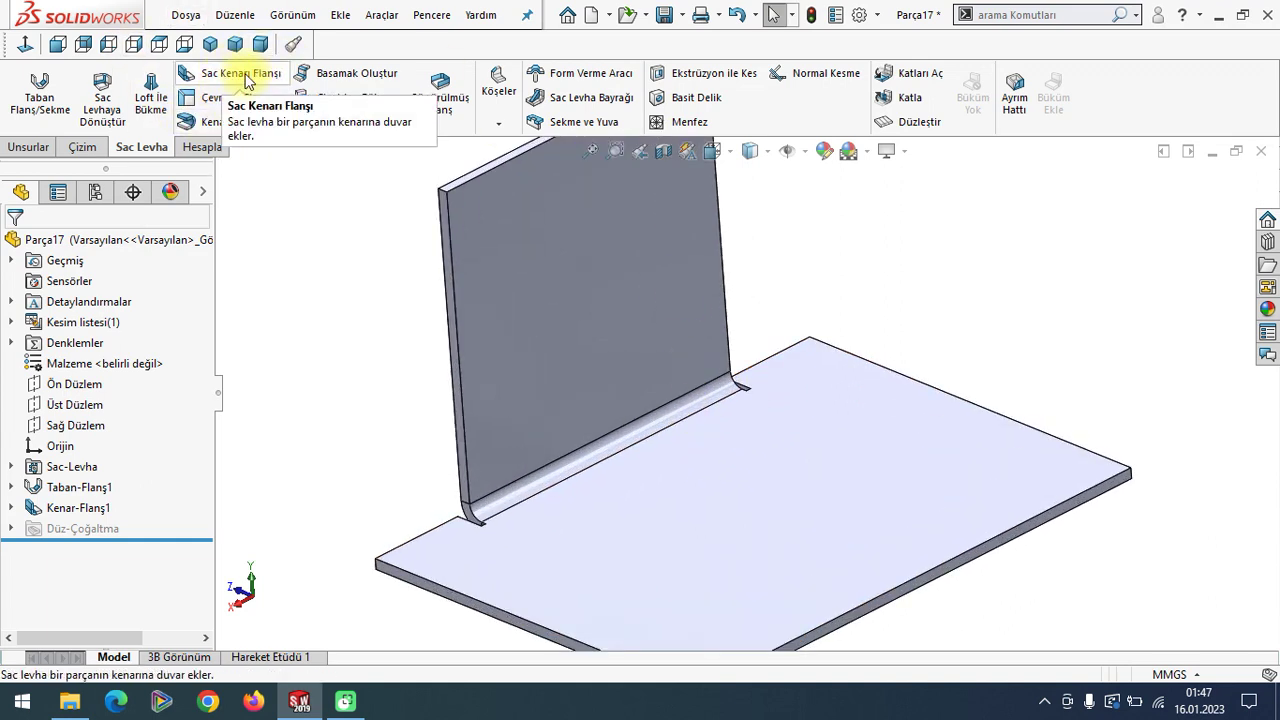
scroll(671, 406, up, 2)
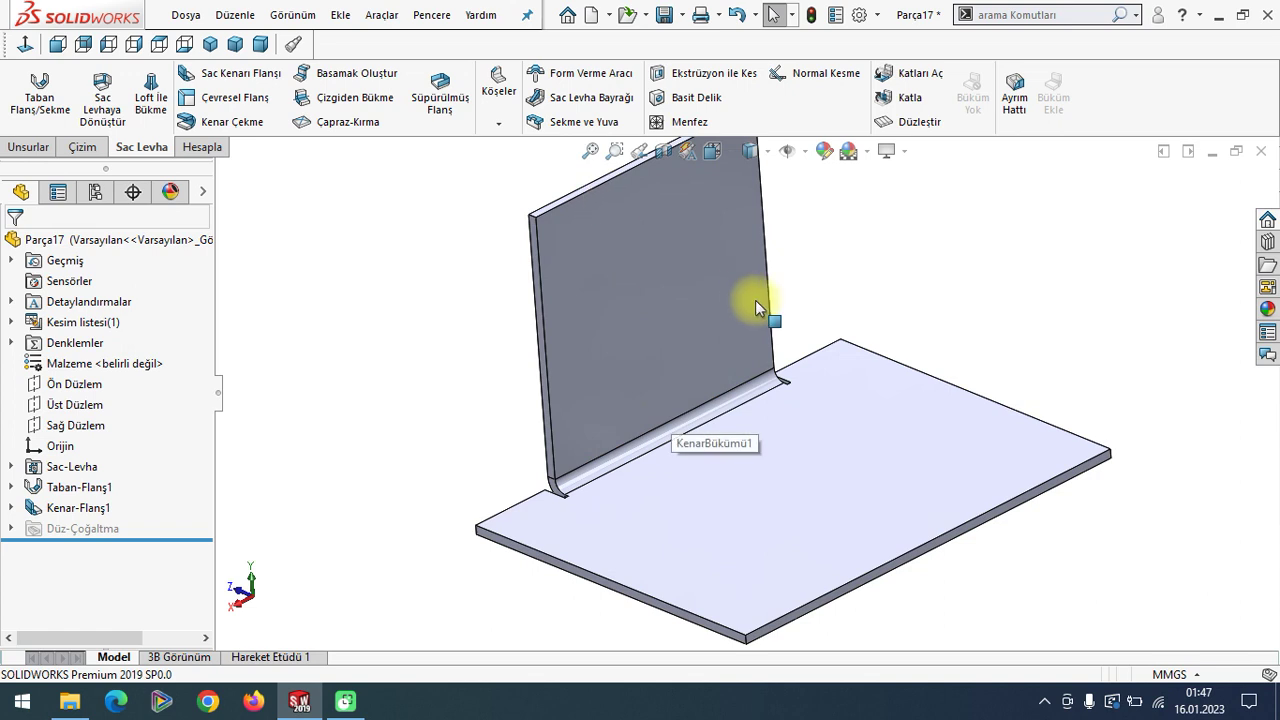
scroll(690, 400, up, 1)
scroll(657, 443, down, 3)
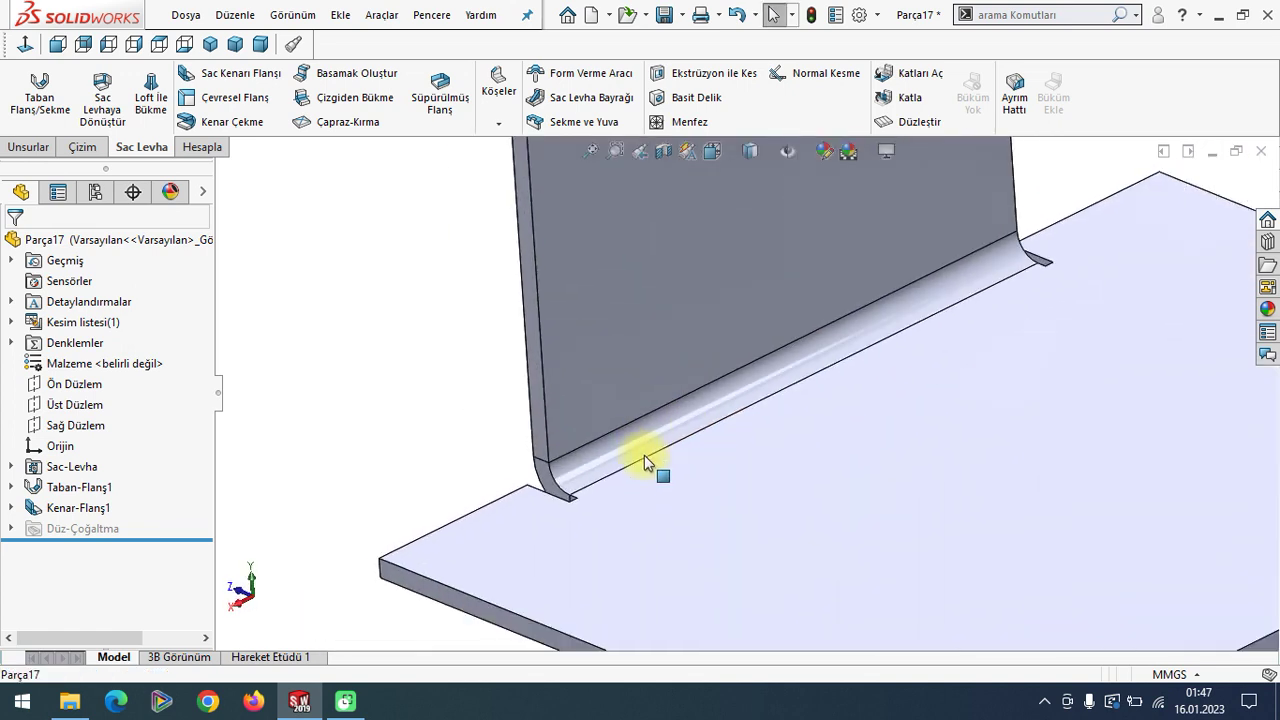
mouse_move(595, 493)
middle_down()
mouse_move(614, 549)
mouse_move(586, 560)
mouse_move(580, 514)
mouse_move(617, 491)
middle_up()
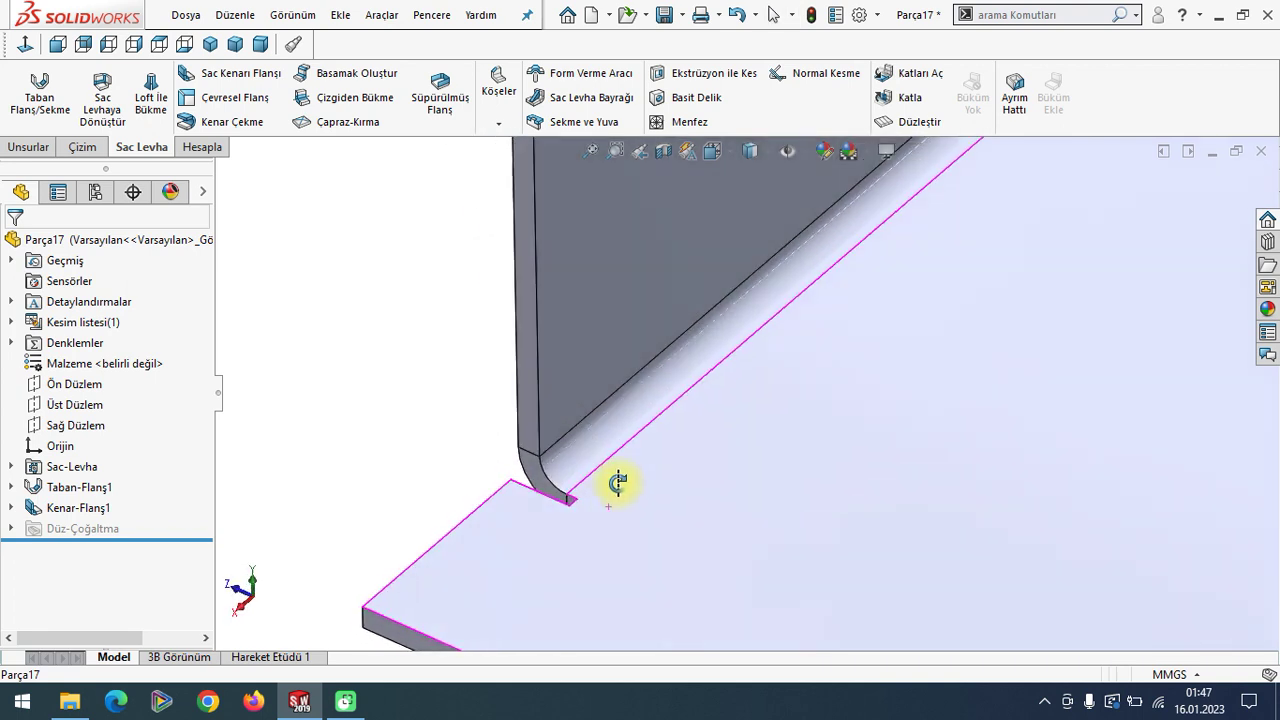
click(308, 316)
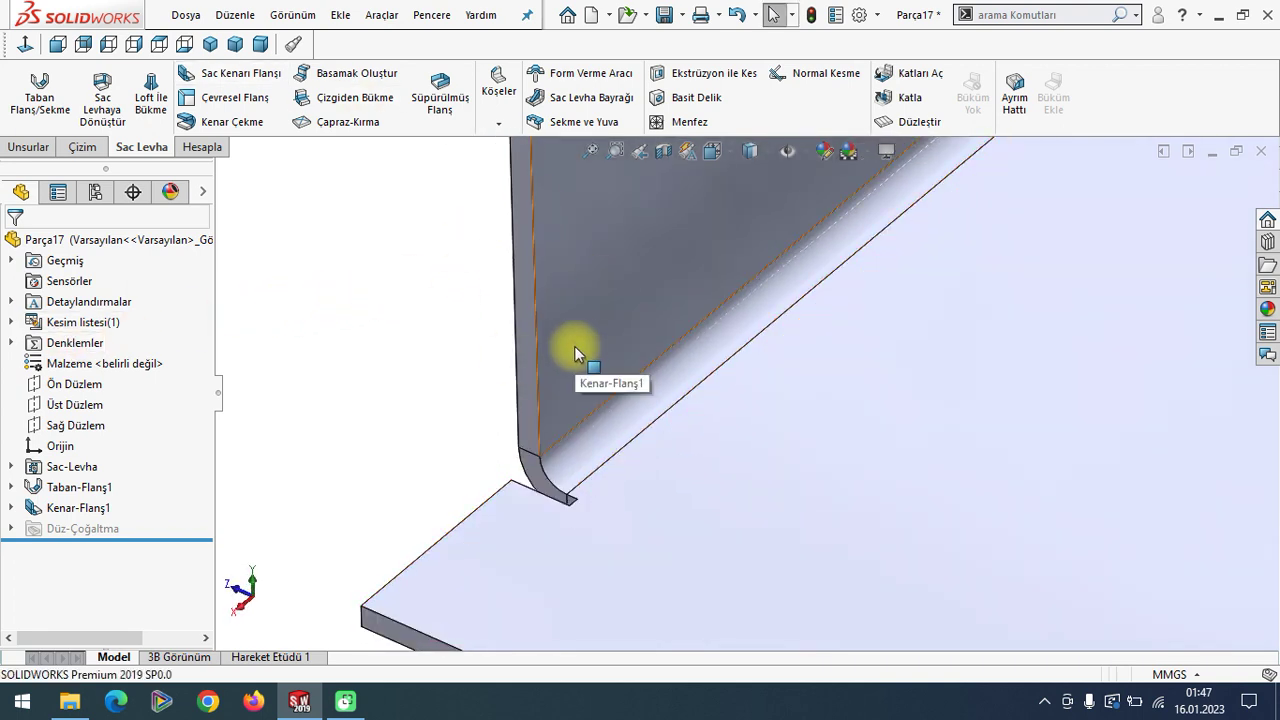
right_click(40, 507)
Change Kenar-Flanş1's custom relief to Dairesel (circular) and rebuild it.
click(82, 278)
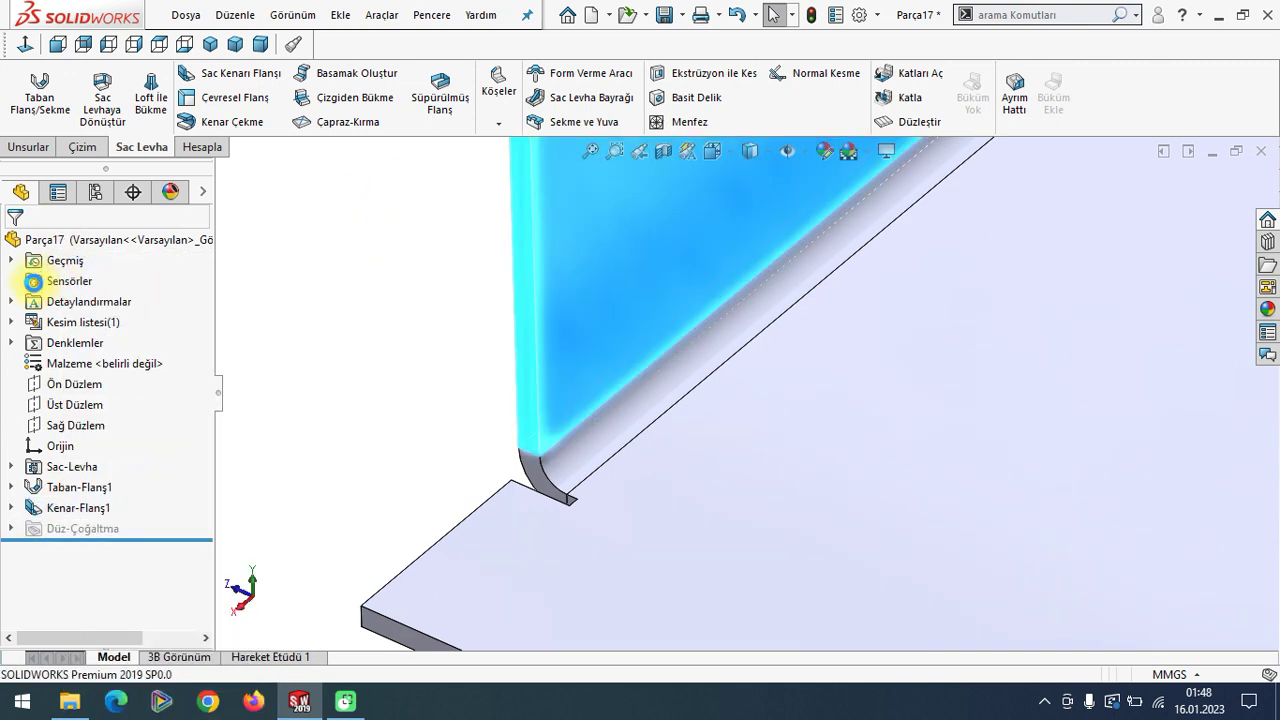
drag(205, 378, 101, 463)
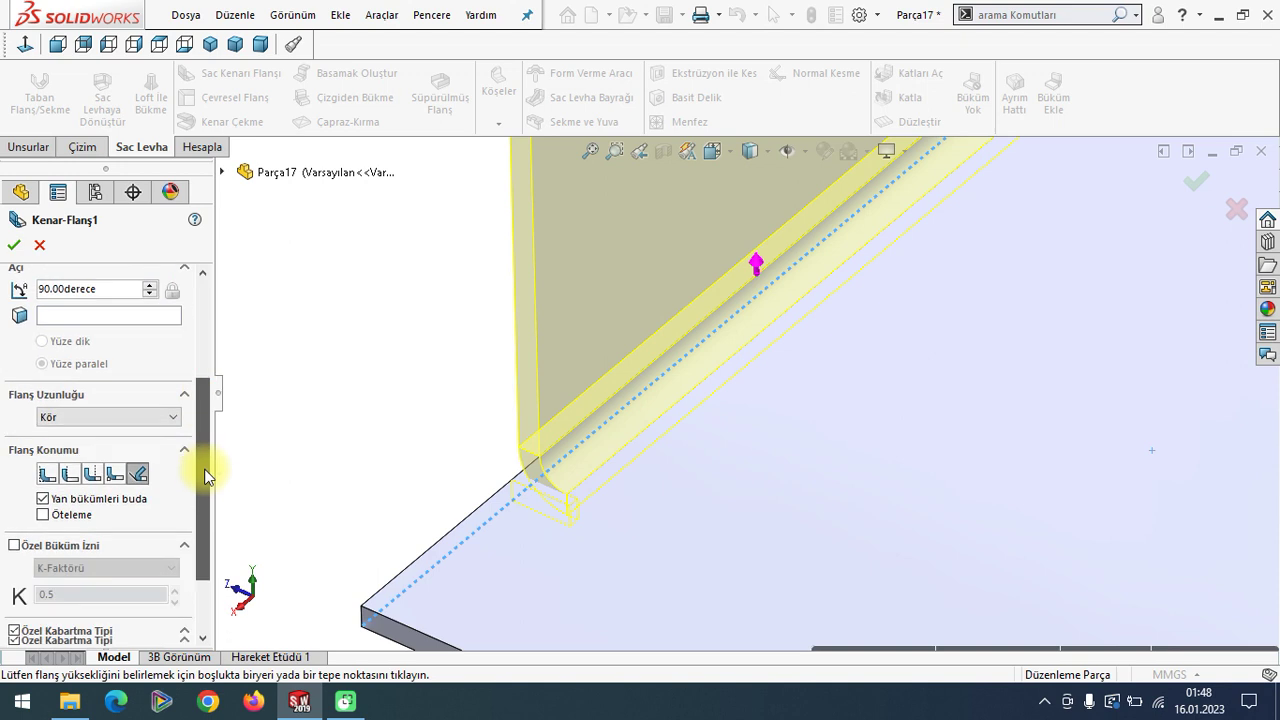
click(68, 572)
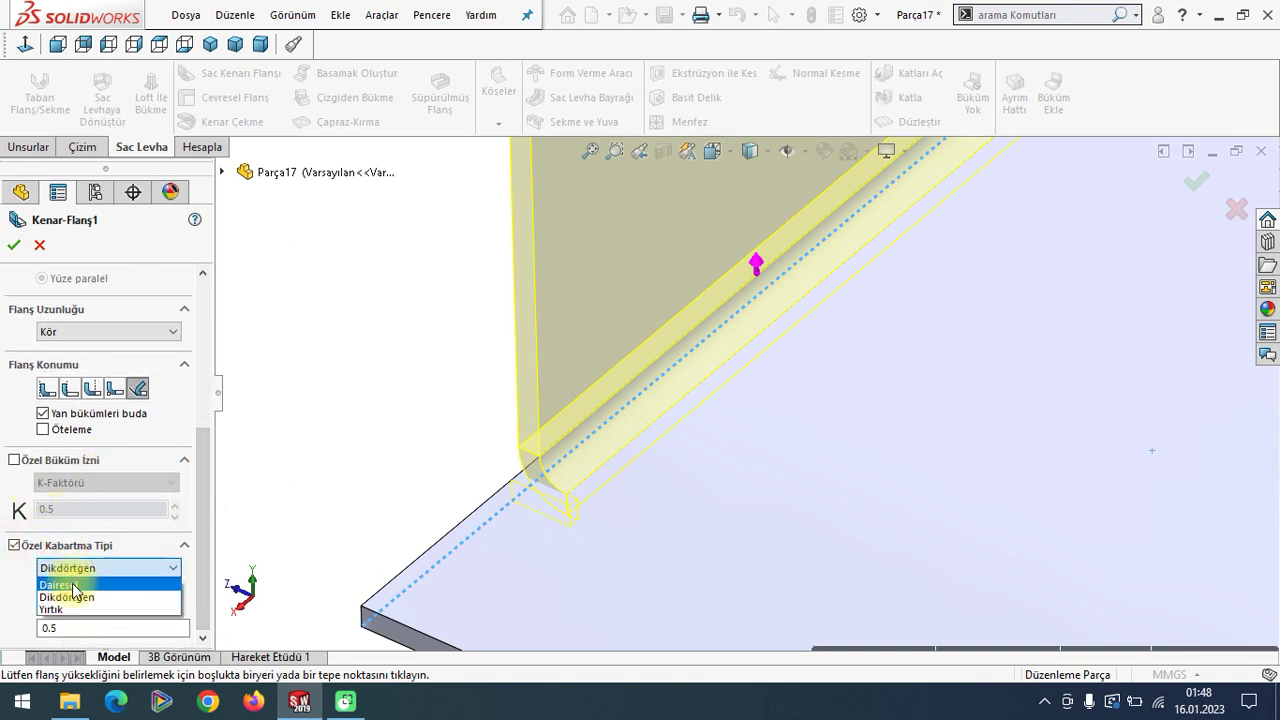
click(74, 586)
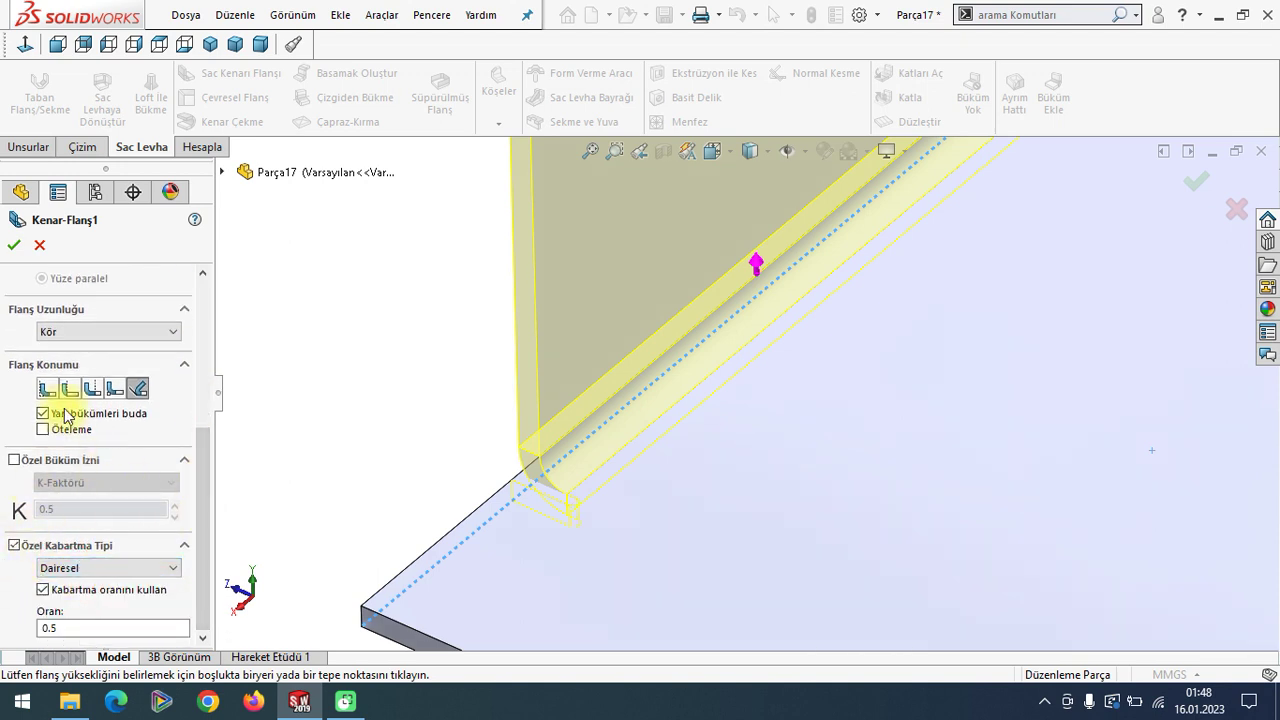
click(13, 246)
mouse_move(289, 300)
middle_down()
mouse_move(539, 557)
mouse_move(543, 509)
middle_up()
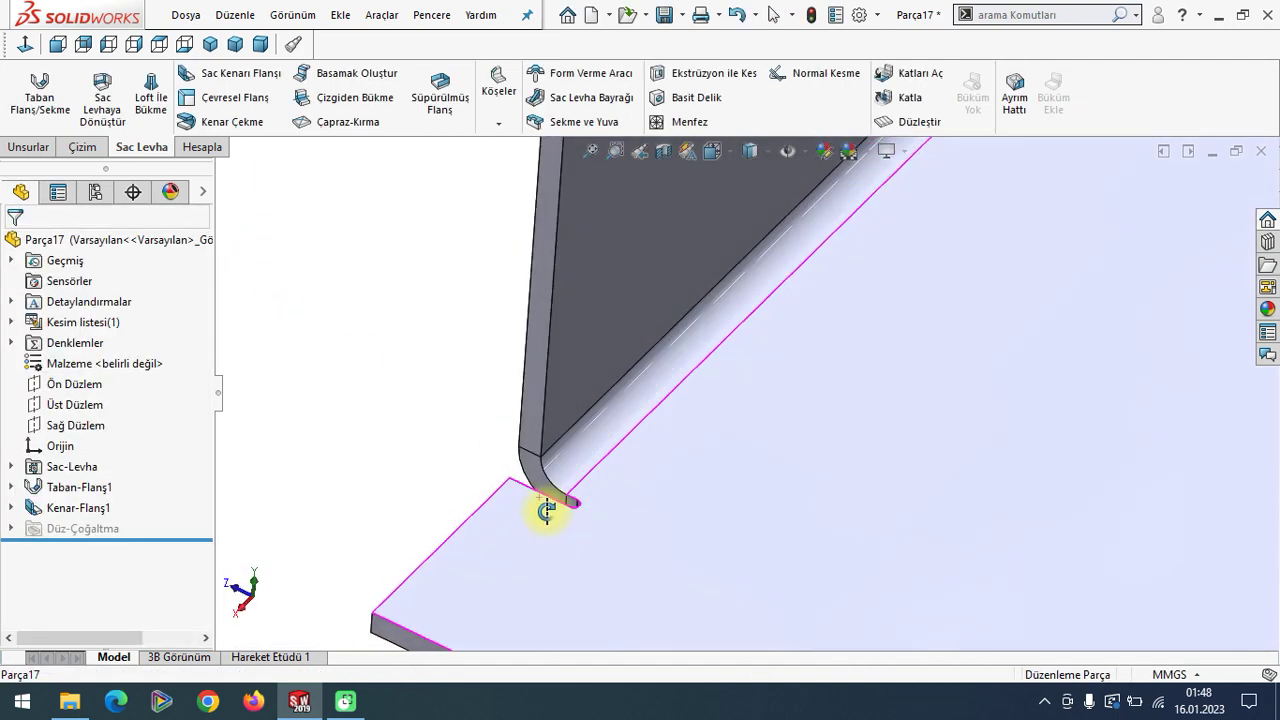
Reopen Kenar-Flanş1 and switch its relief type to Yırtık (tear).
right_click(87, 510)
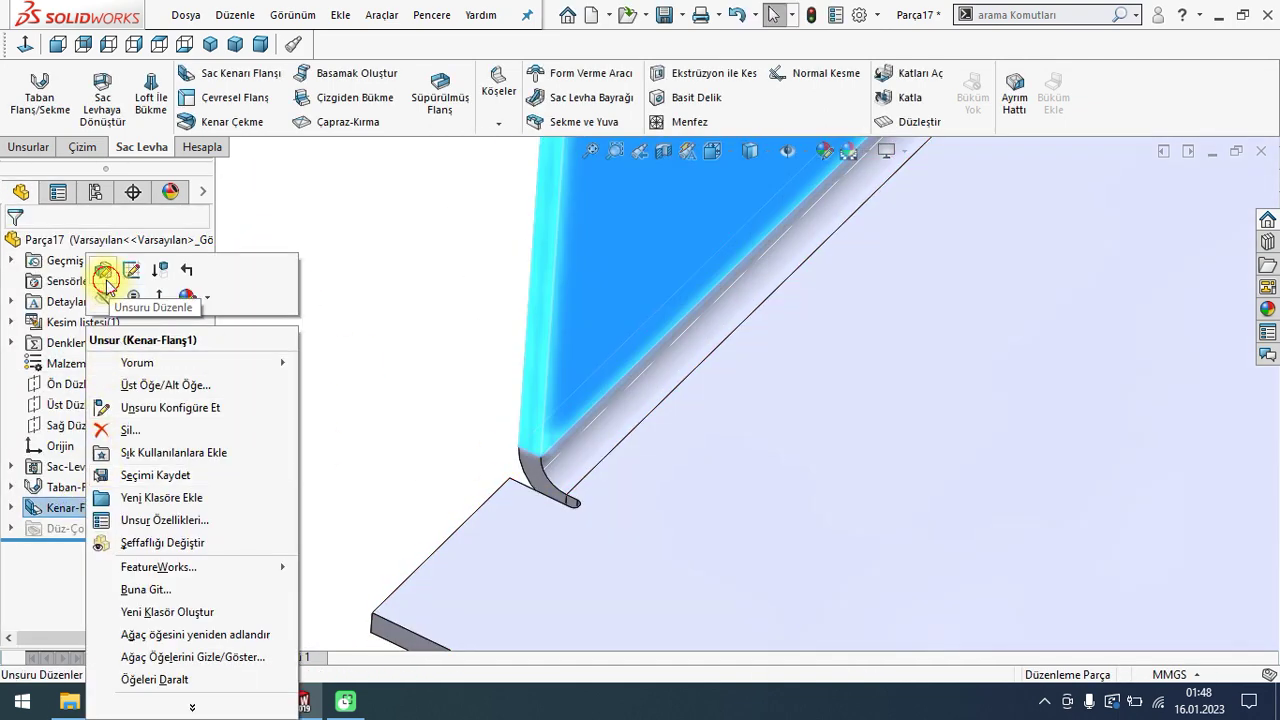
click(106, 283)
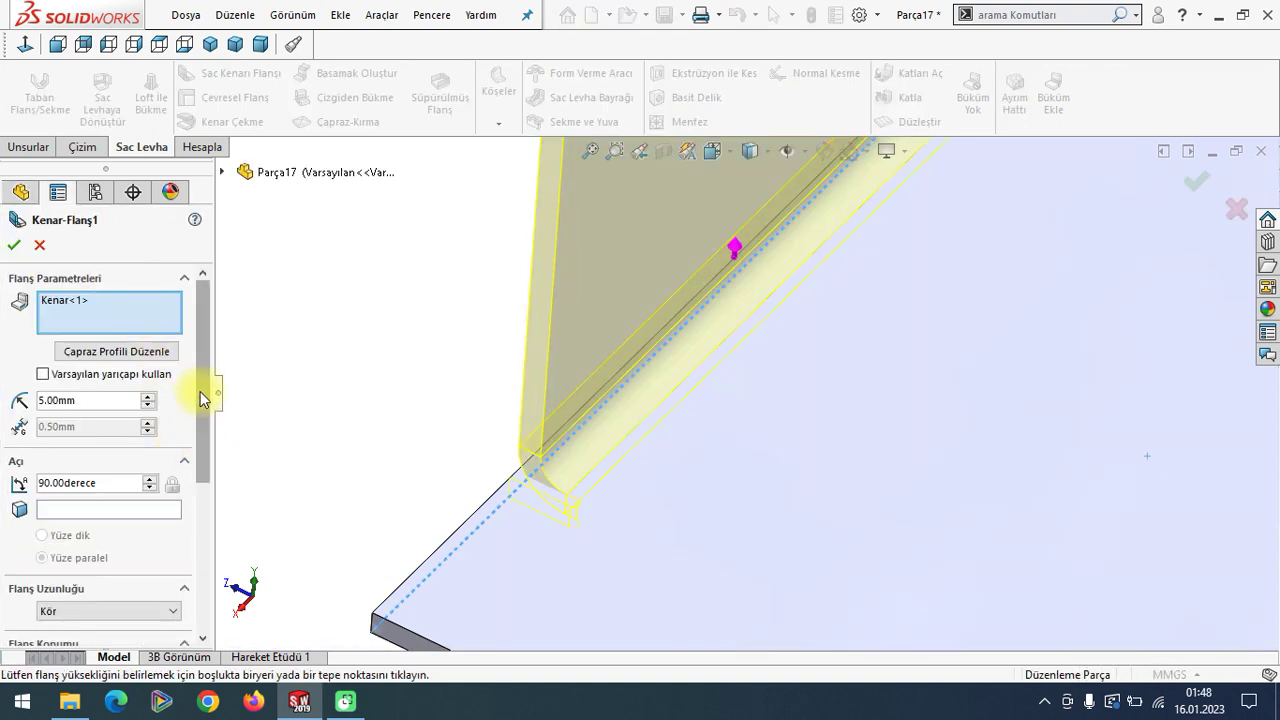
drag(200, 399, 200, 600)
click(110, 568)
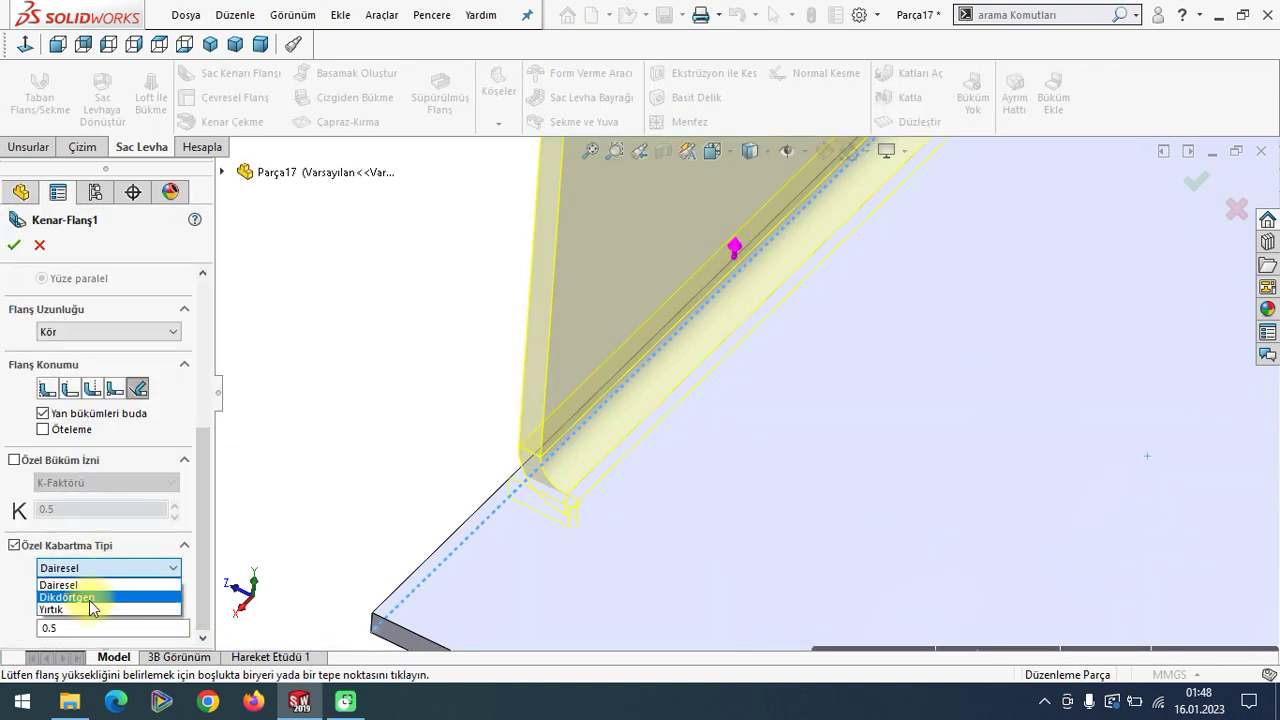
click(90, 609)
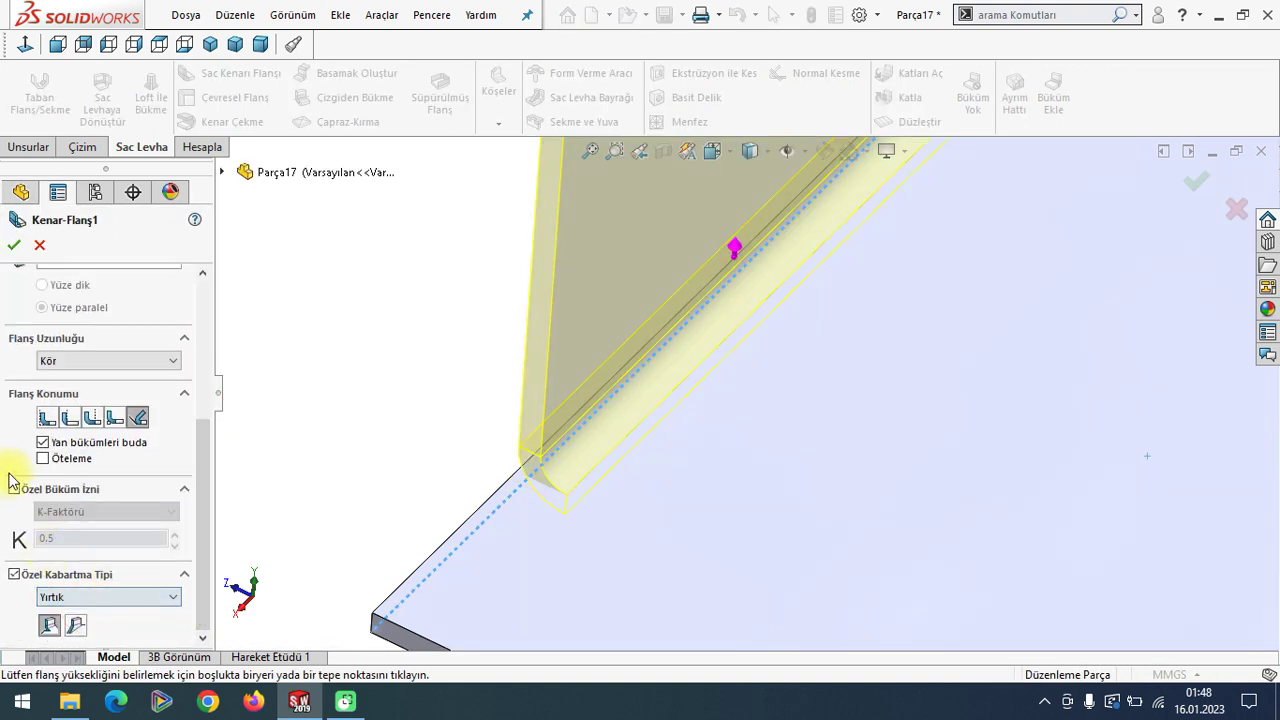
click(15, 248)
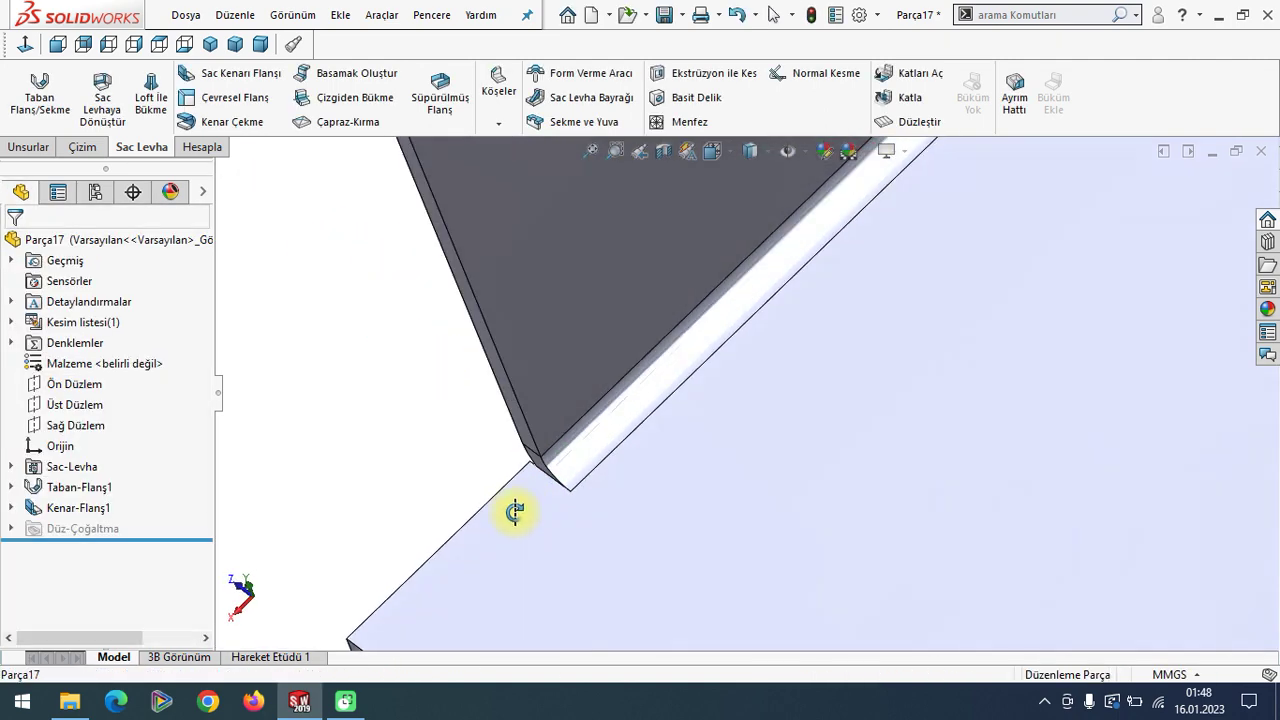
Reapply Kenar-Flanş1 with the Uzatma tear option and orbit to inspect the bend corner.
right_click(100, 507)
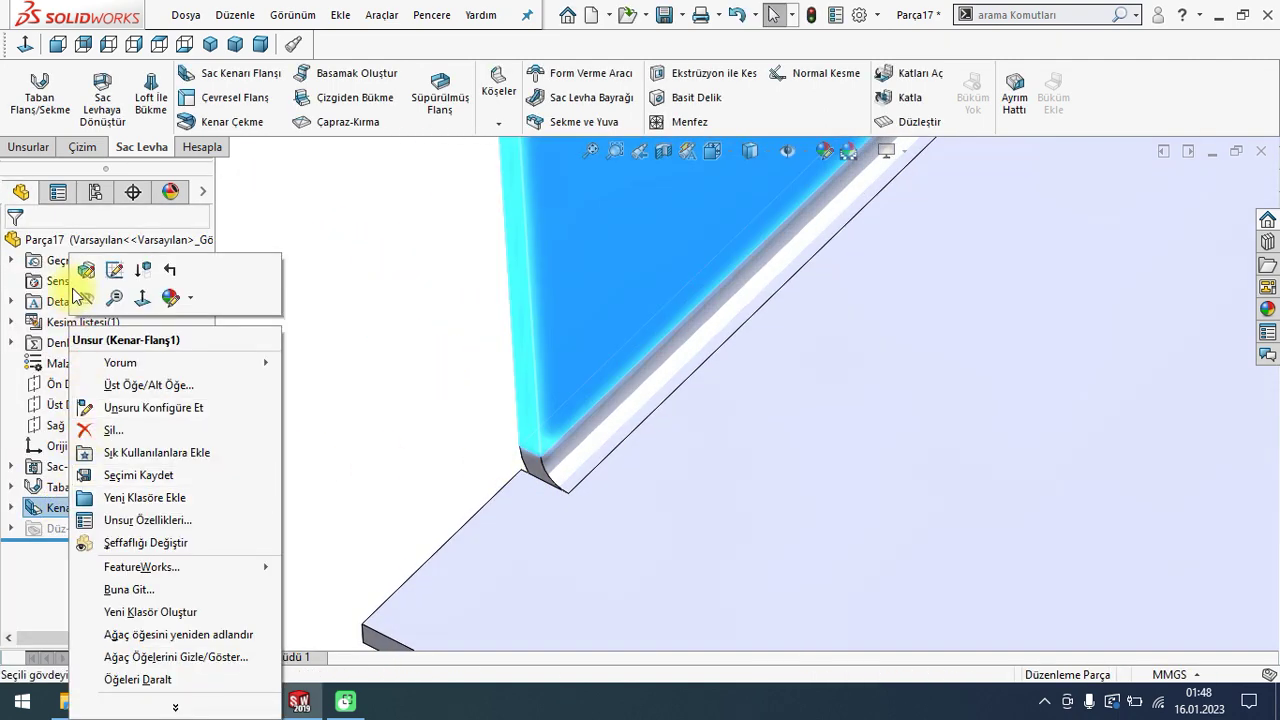
click(84, 272)
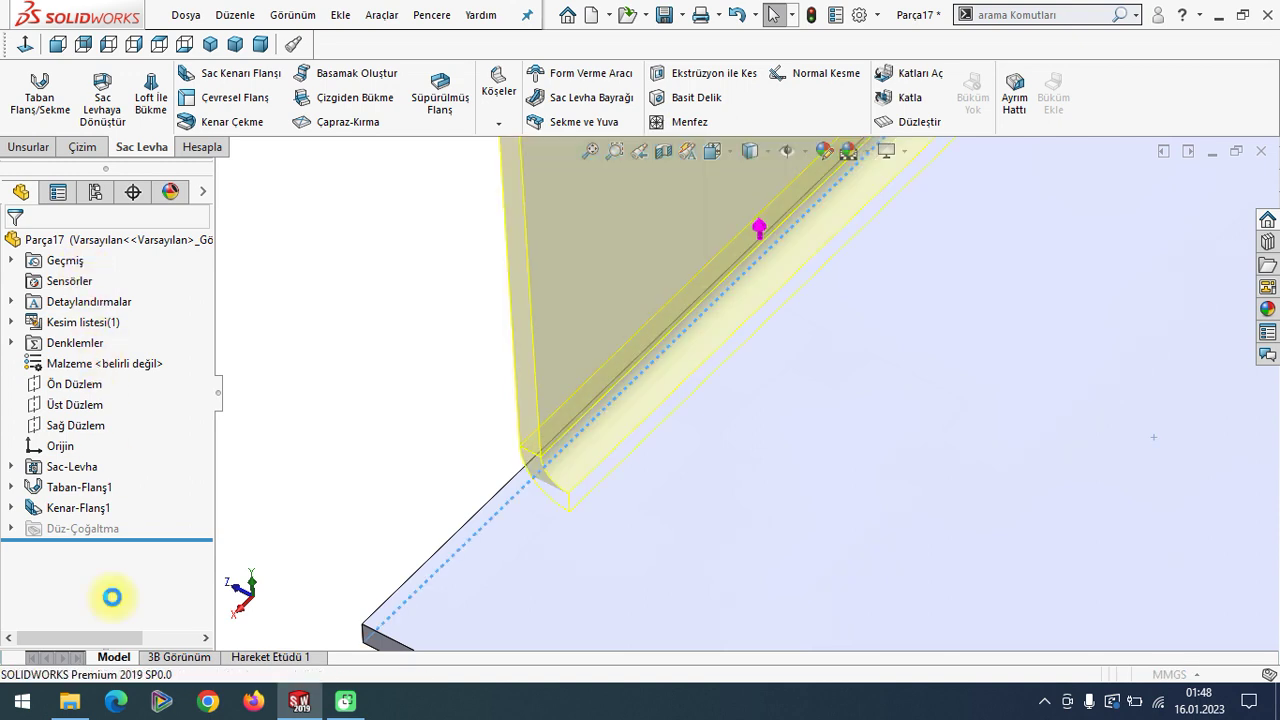
drag(203, 420, 230, 557)
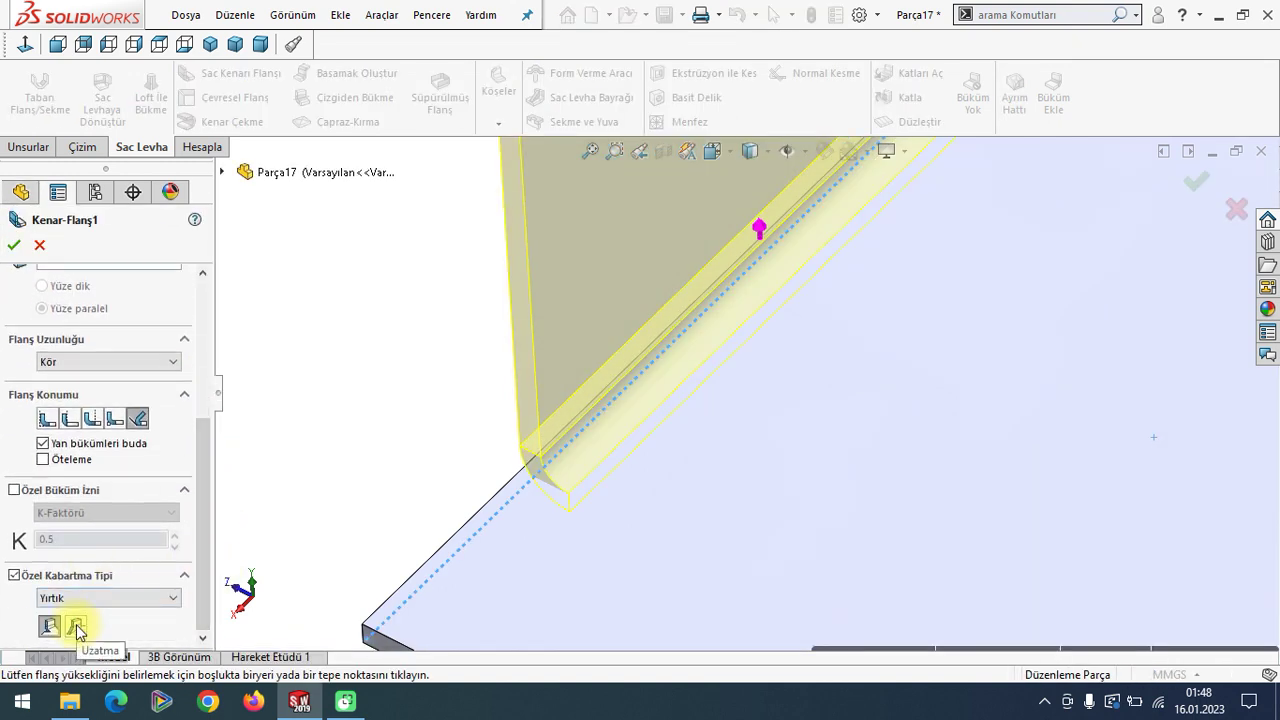
scroll(589, 349, up, 3)
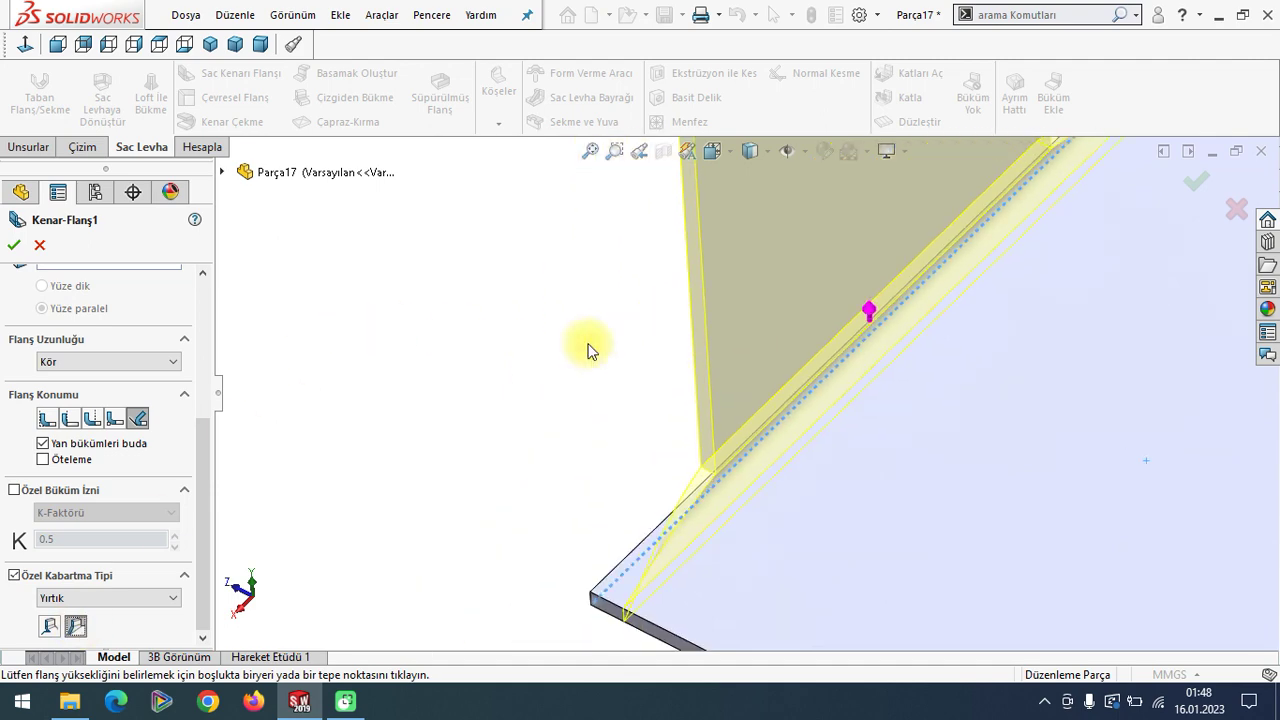
scroll(871, 368, up, 2)
scroll(884, 350, up, 2)
scroll(886, 337, up, 1)
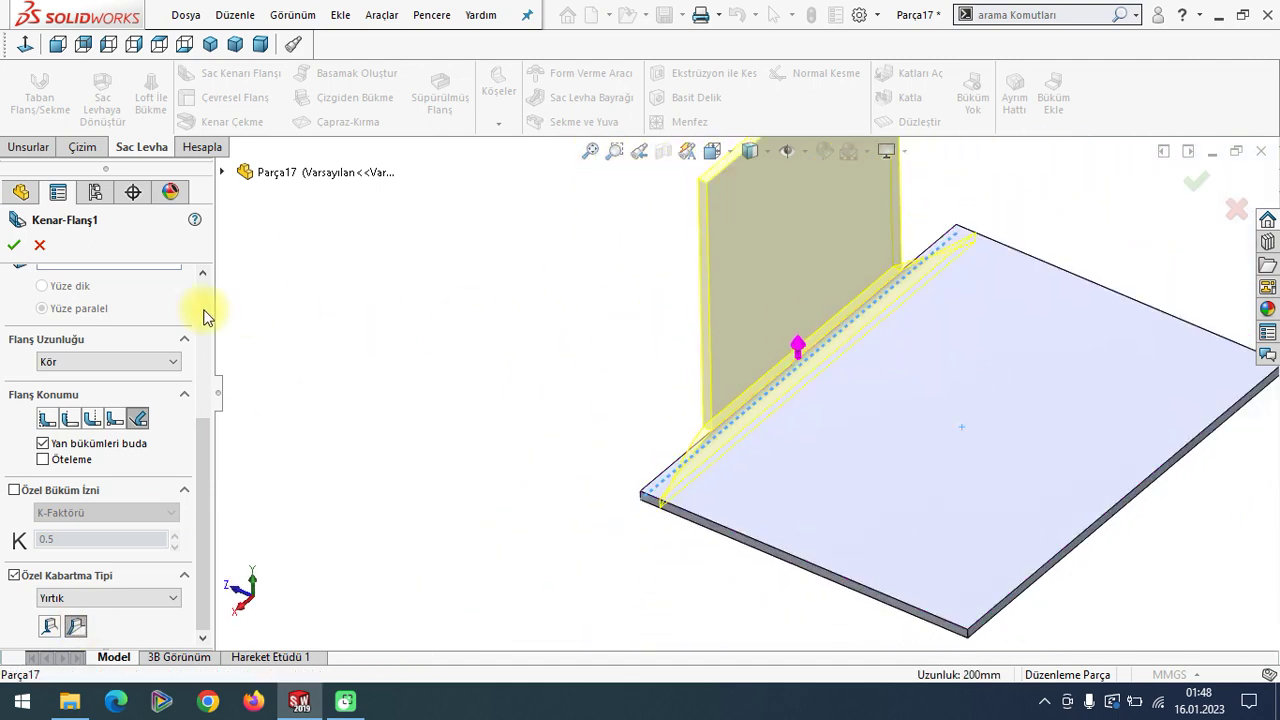
click(14, 240)
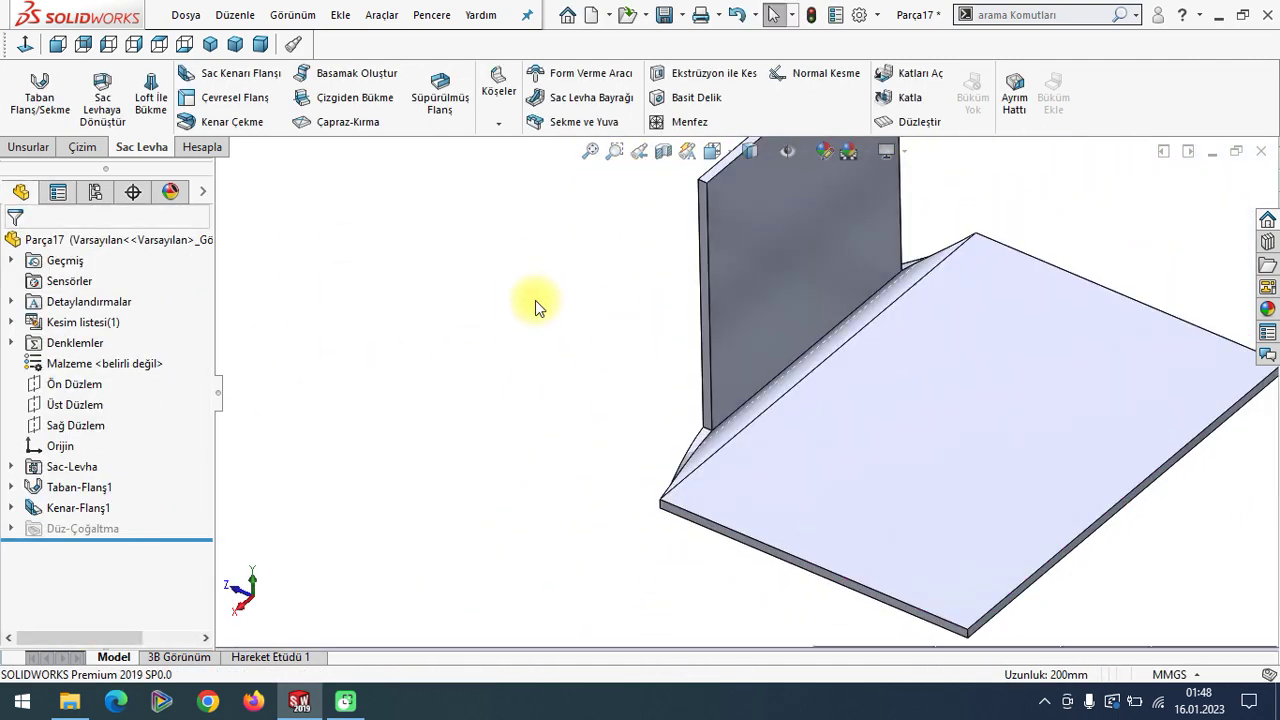
mouse_move(909, 366)
middle_down()
mouse_move(917, 297)
mouse_move(988, 308)
mouse_move(903, 291)
mouse_move(899, 320)
mouse_move(1001, 244)
middle_up()
middle_drag(861, 301, 771, 403)
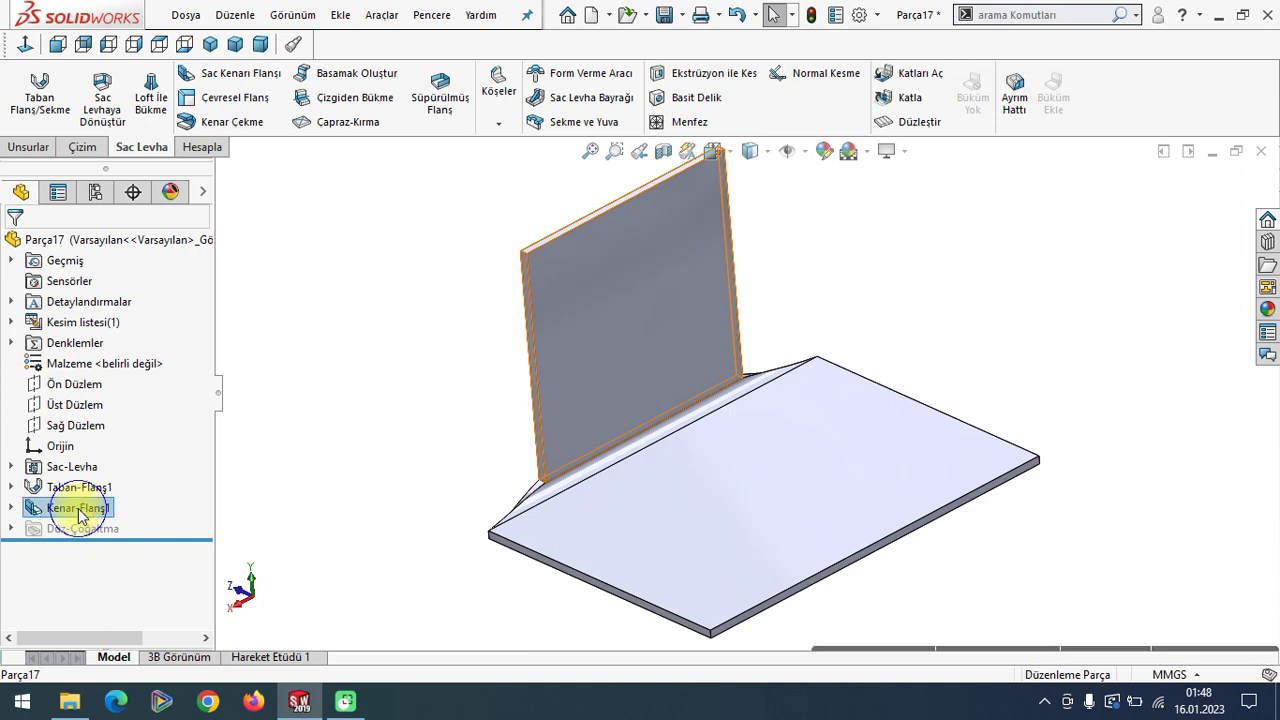
Reopen Kenar-Flanş1 and set its custom relief back to Dikdörtgen at ratio 0.5.
right_click(76, 508)
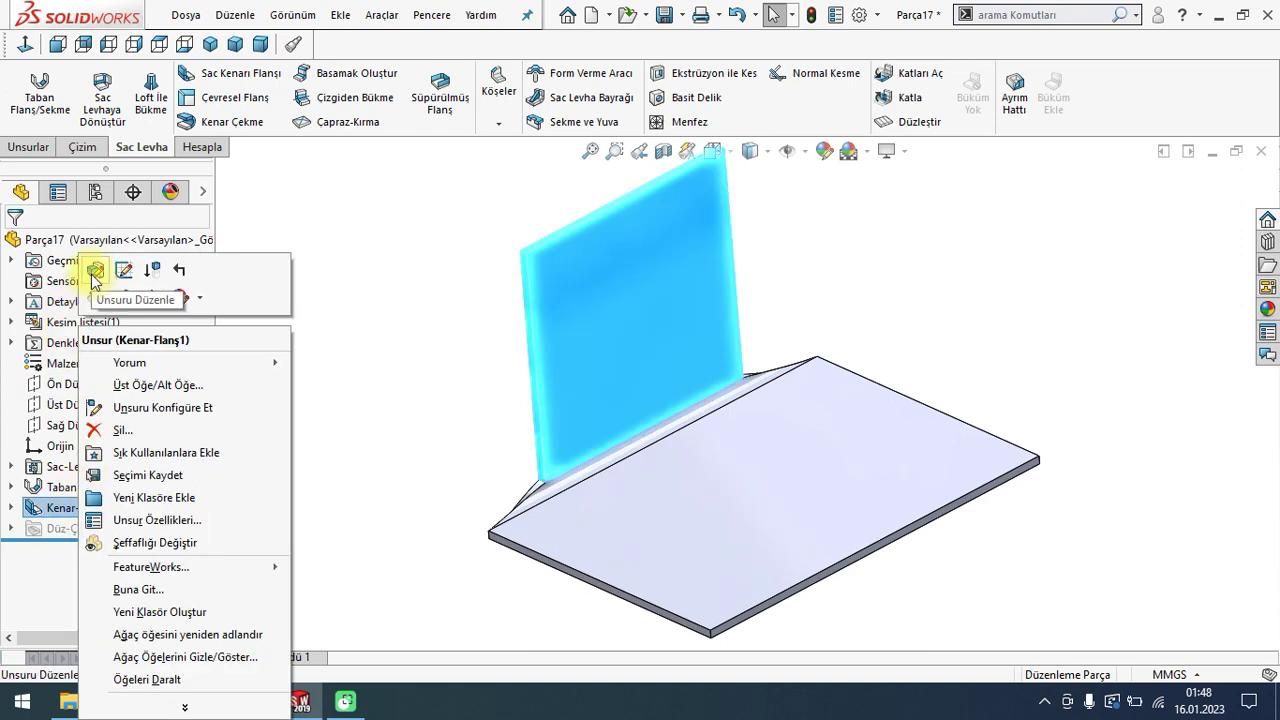
click(94, 271)
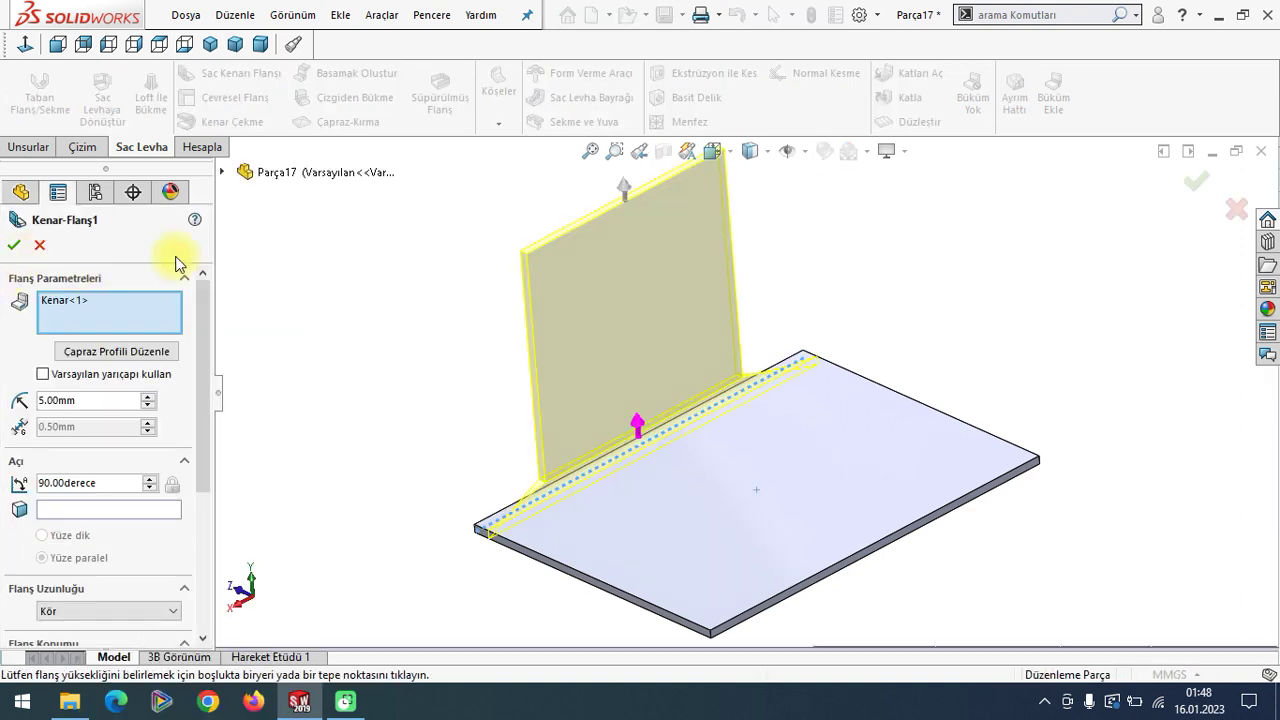
middle_drag(461, 388, 473, 389)
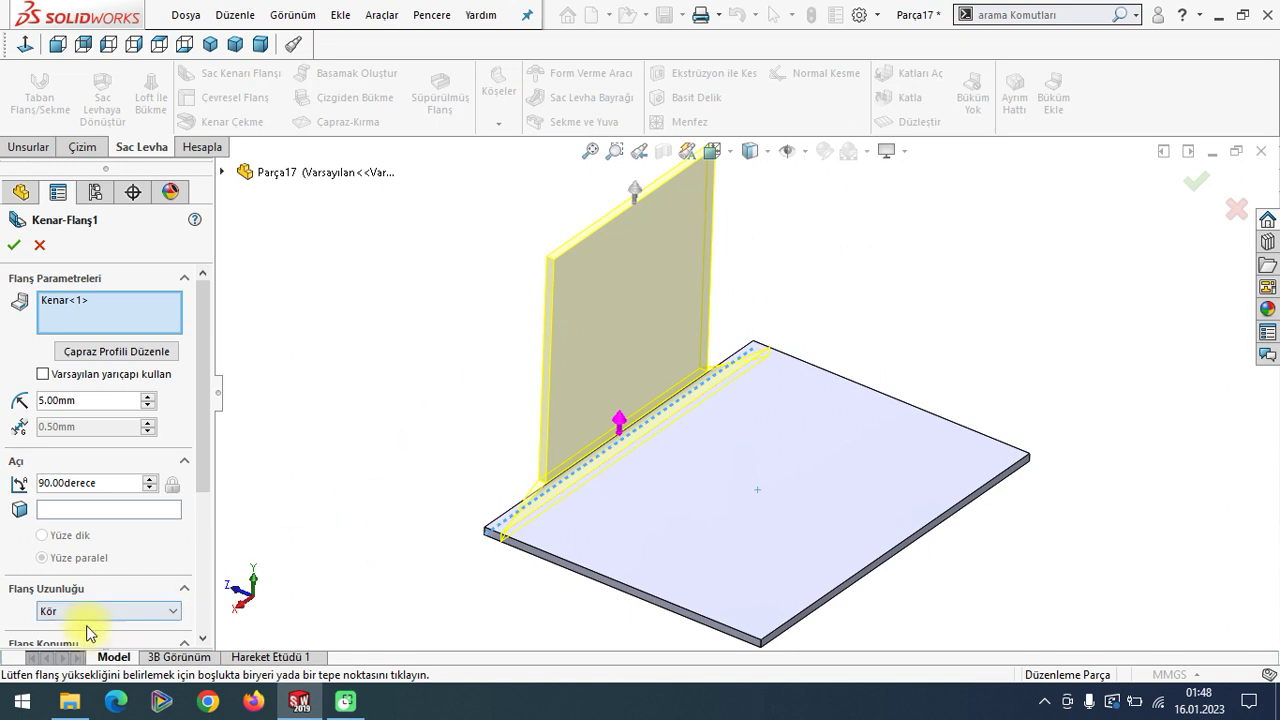
drag(203, 441, 198, 560)
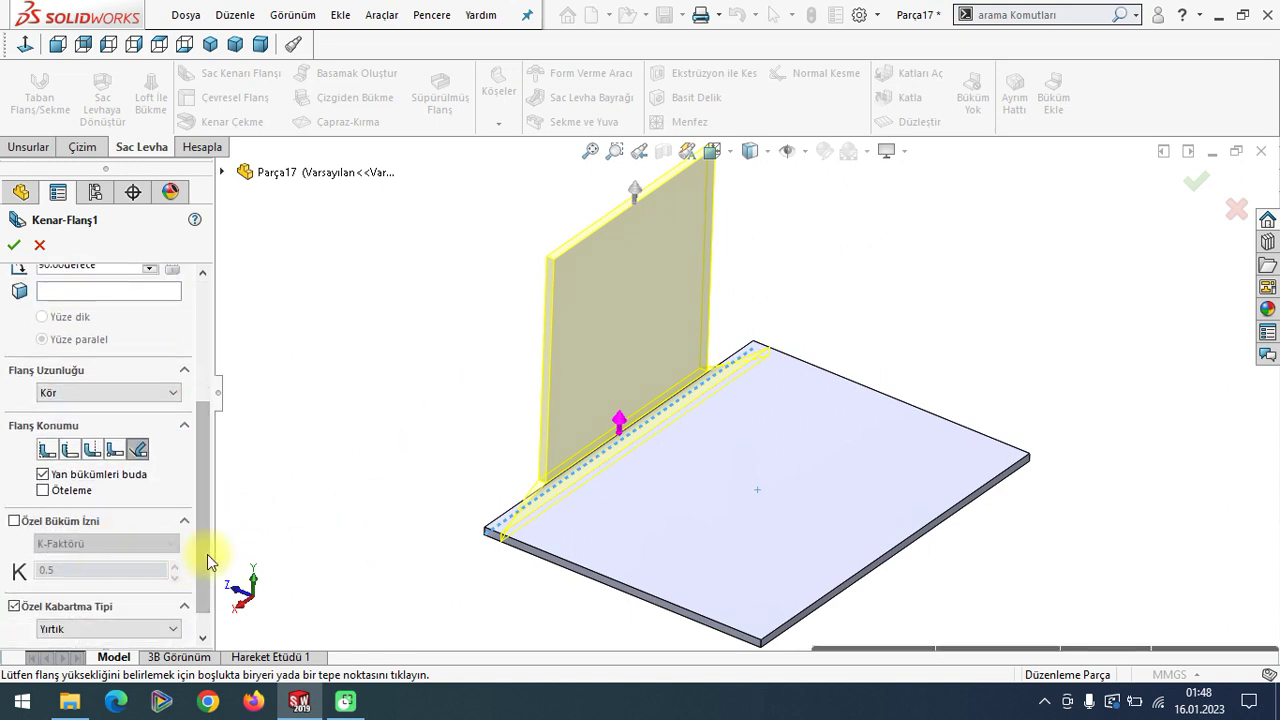
scroll(143, 575, down, 1)
click(100, 597)
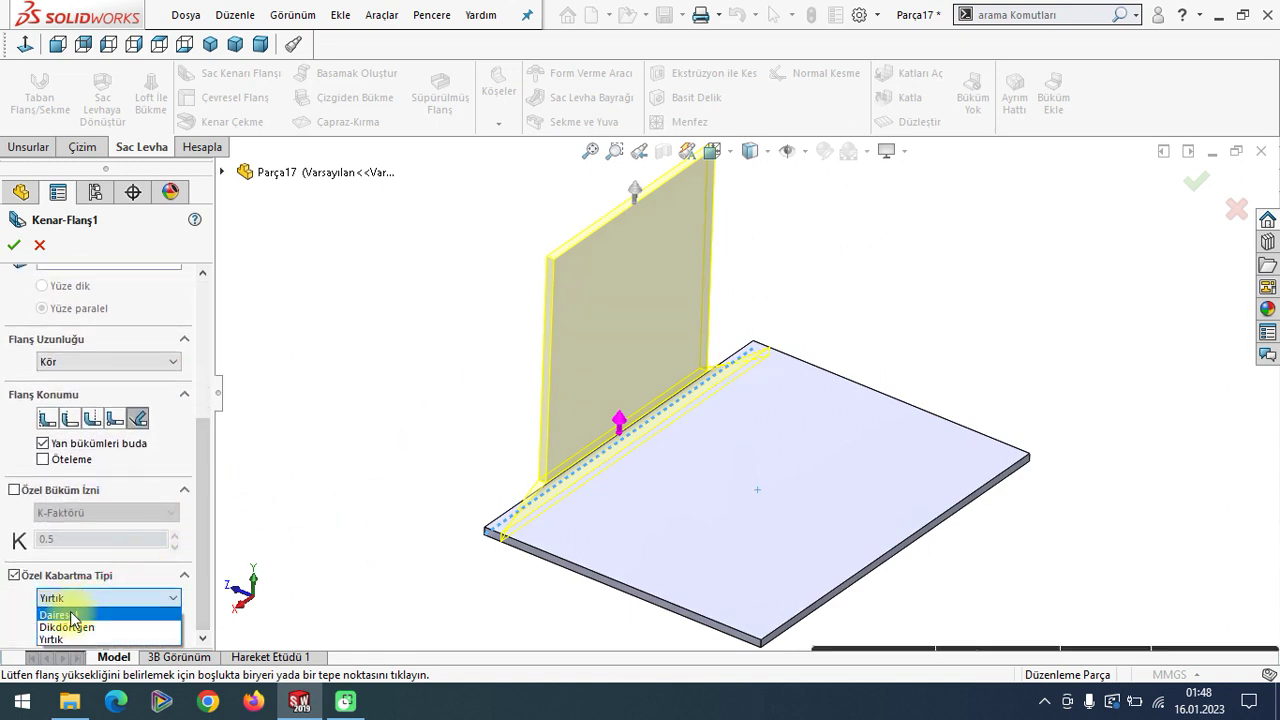
click(79, 627)
mouse_move(200, 514)
mouse_down()
mouse_move(209, 457)
mouse_move(209, 540)
mouse_up()
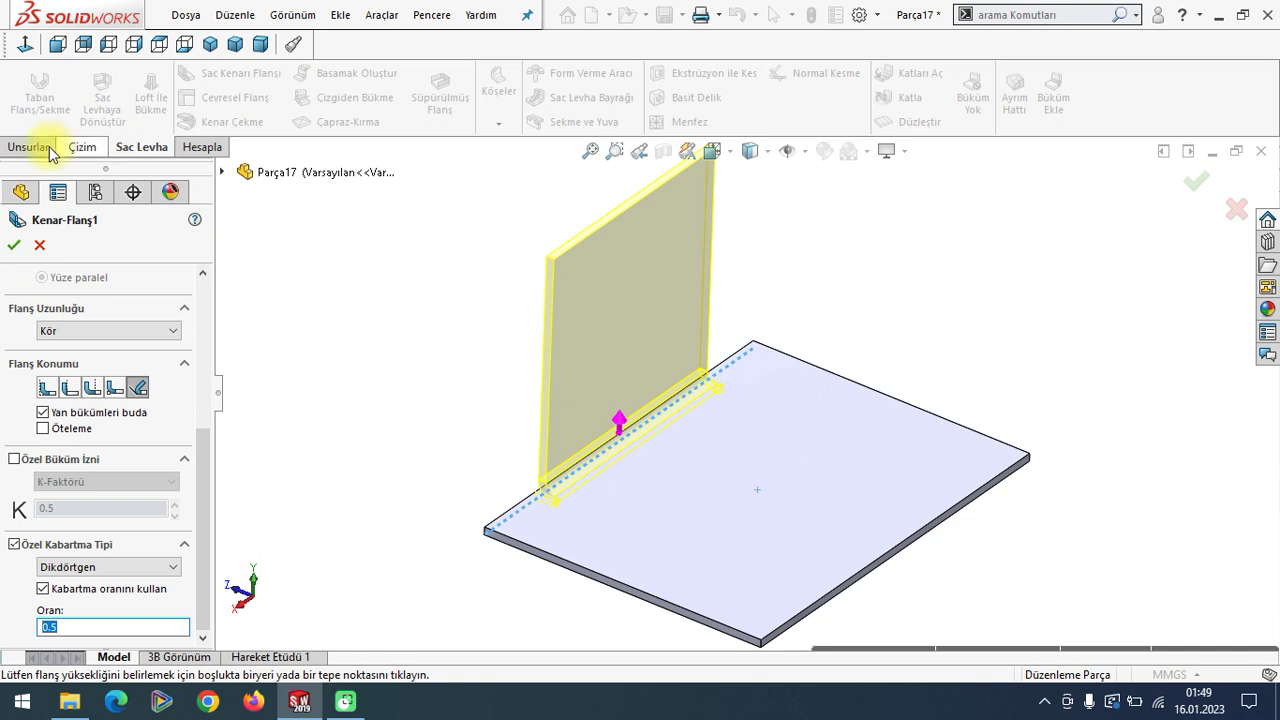
click(15, 247)
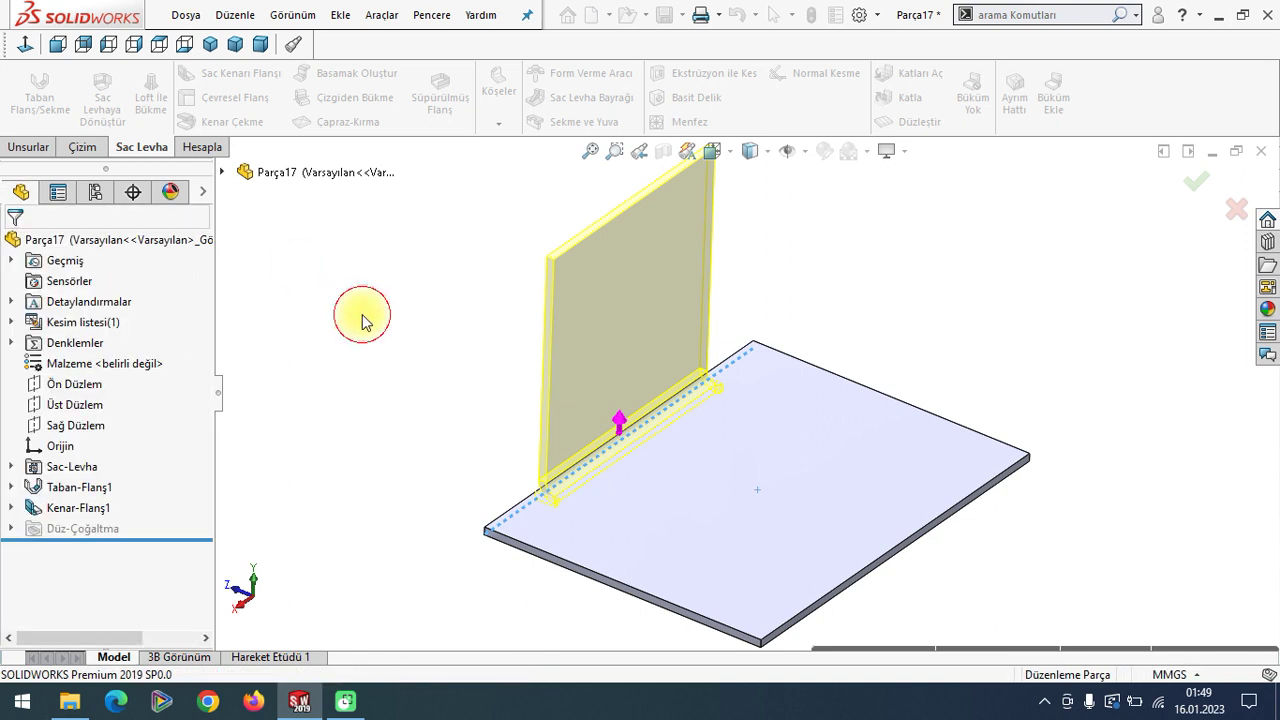
scroll(651, 434, up, 2)
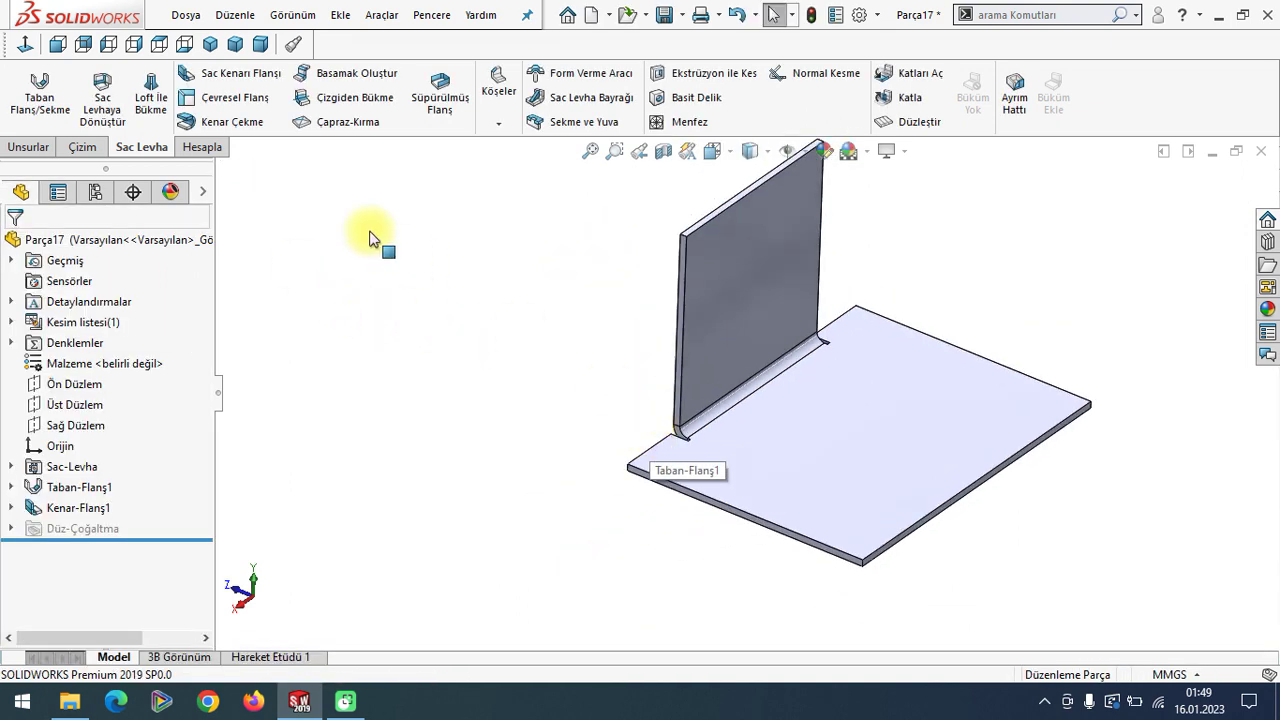
scroll(651, 414, down, 3)
scroll(680, 408, down, 2)
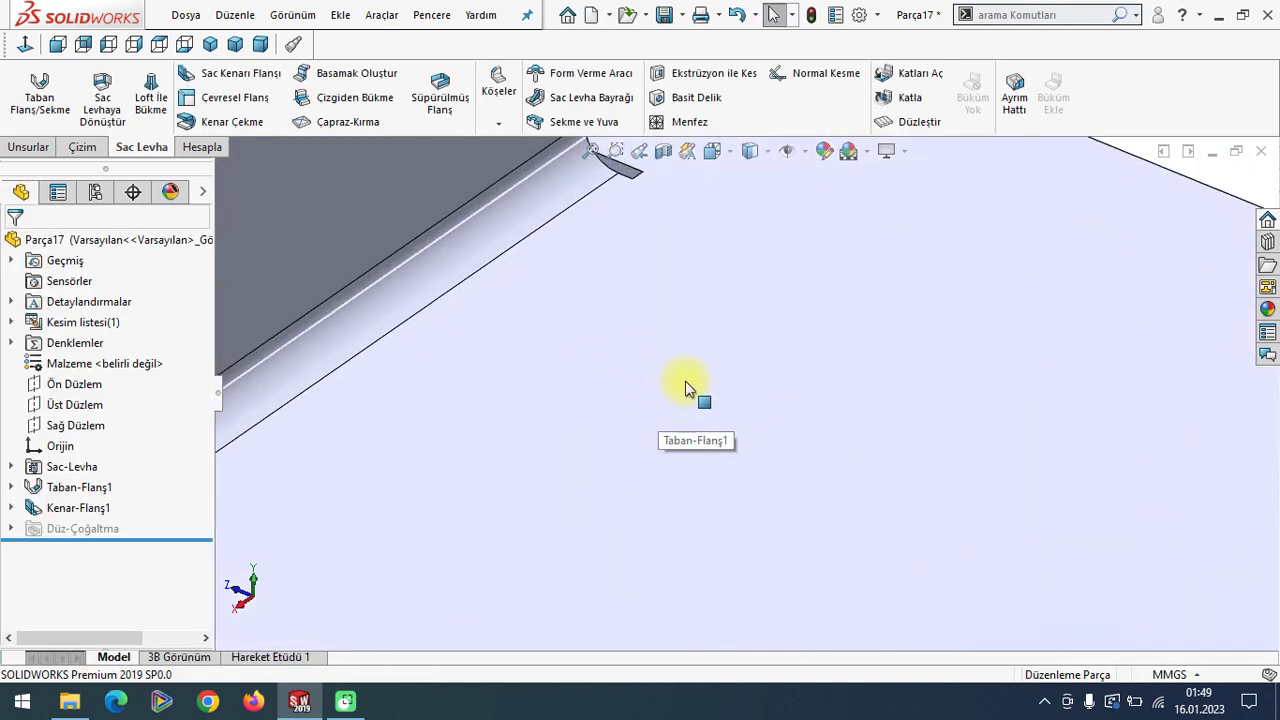
click(591, 151)
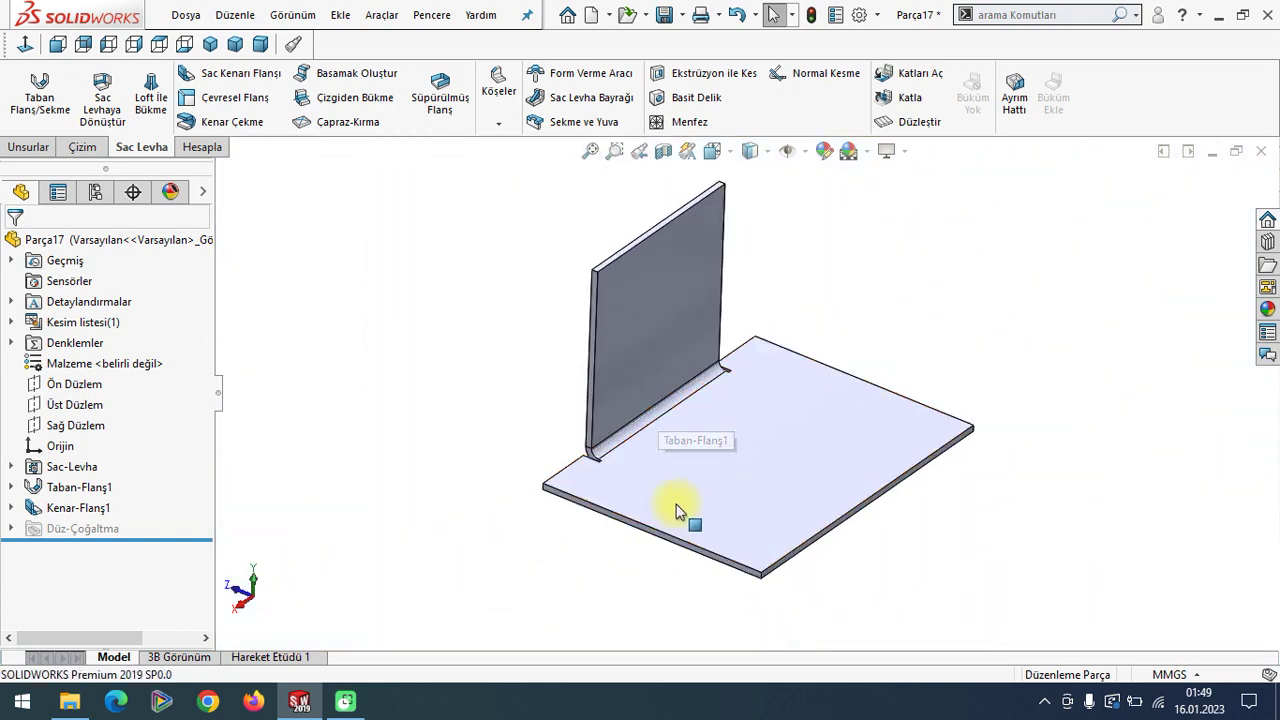
mouse_move(638, 322)
middle_down()
mouse_move(677, 309)
mouse_move(462, 180)
middle_up()
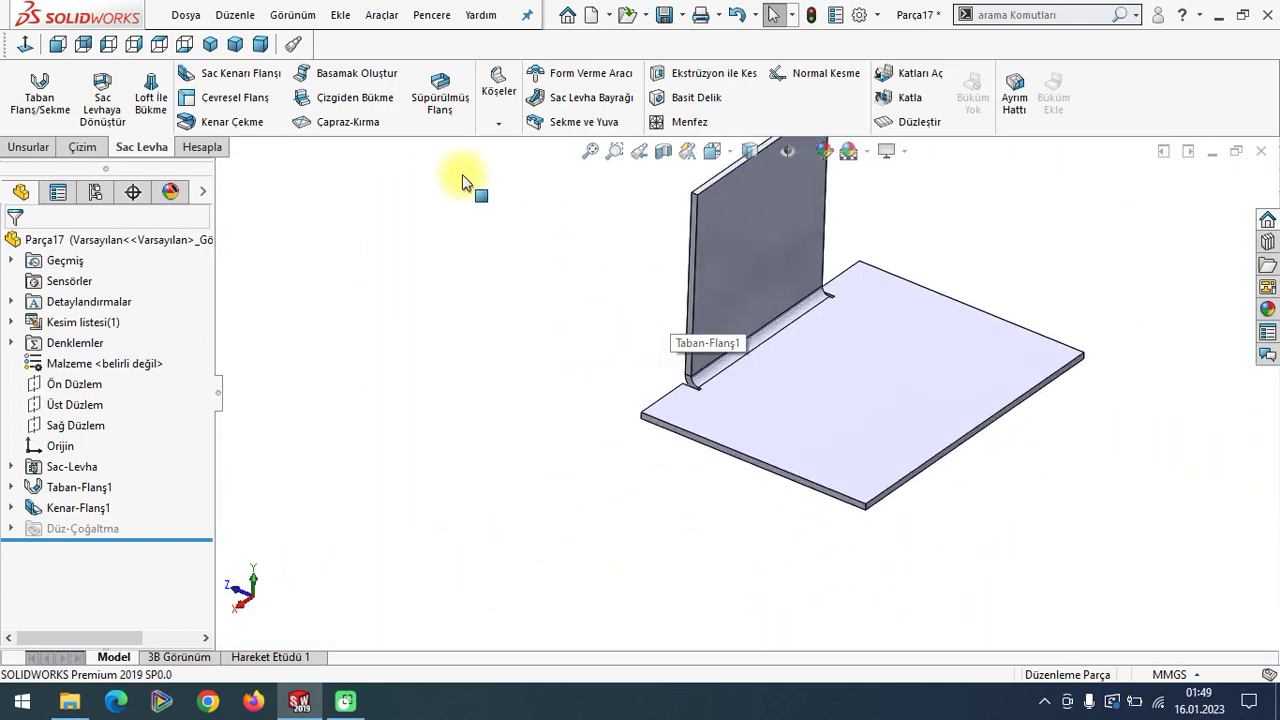
click(200, 147)
click(132, 90)
scroll(720, 395, down, 3)
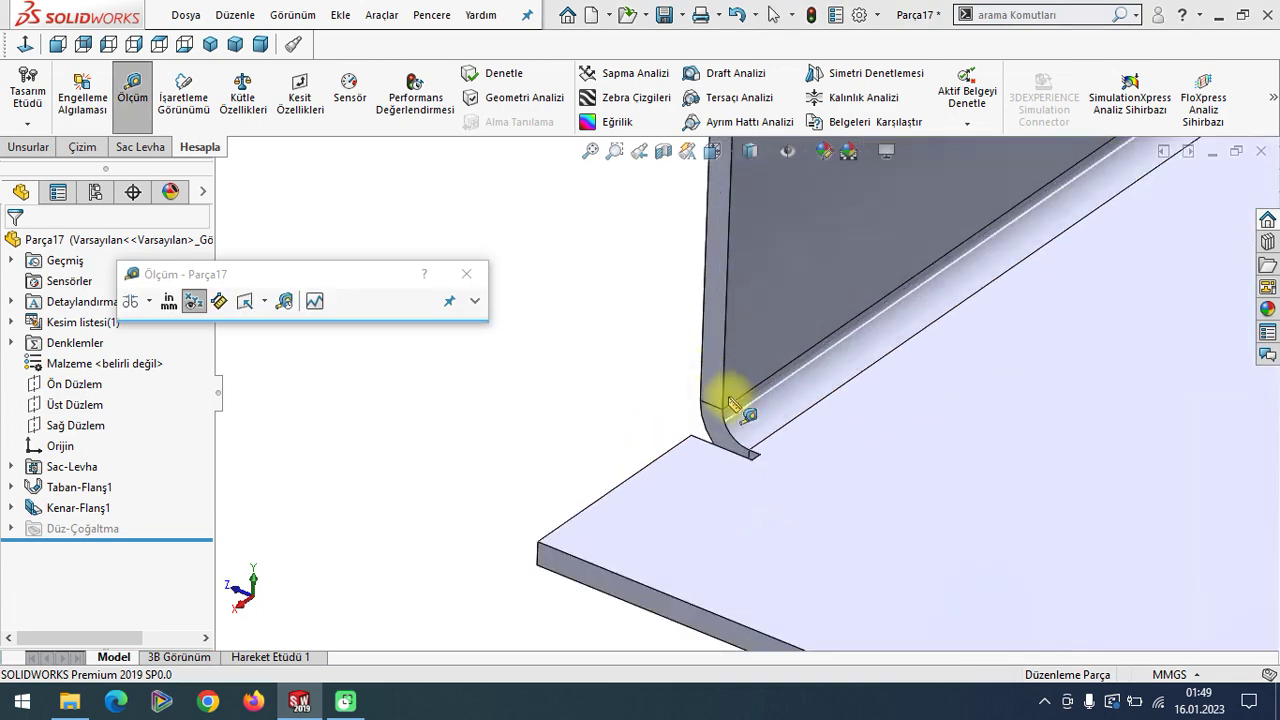
middle_drag(723, 443, 831, 623)
click(760, 480)
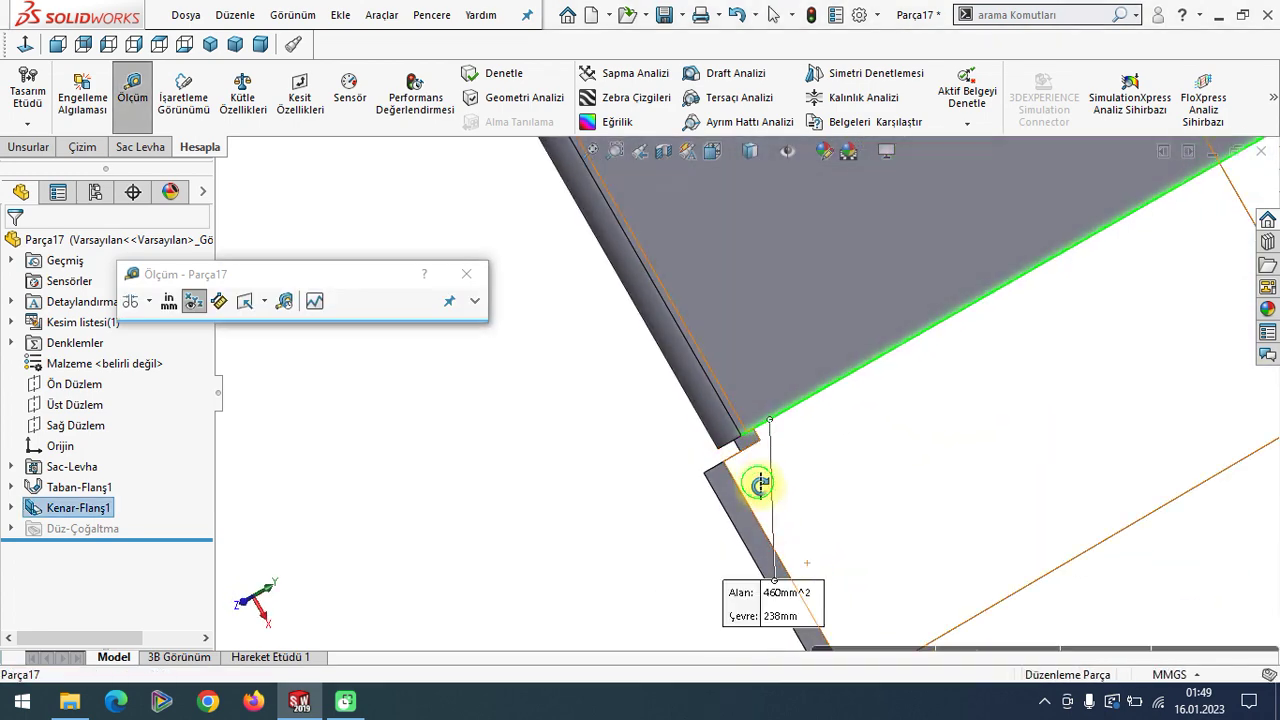
click(737, 447)
mouse_move(668, 490)
middle_down()
mouse_move(537, 260)
mouse_move(523, 386)
middle_up()
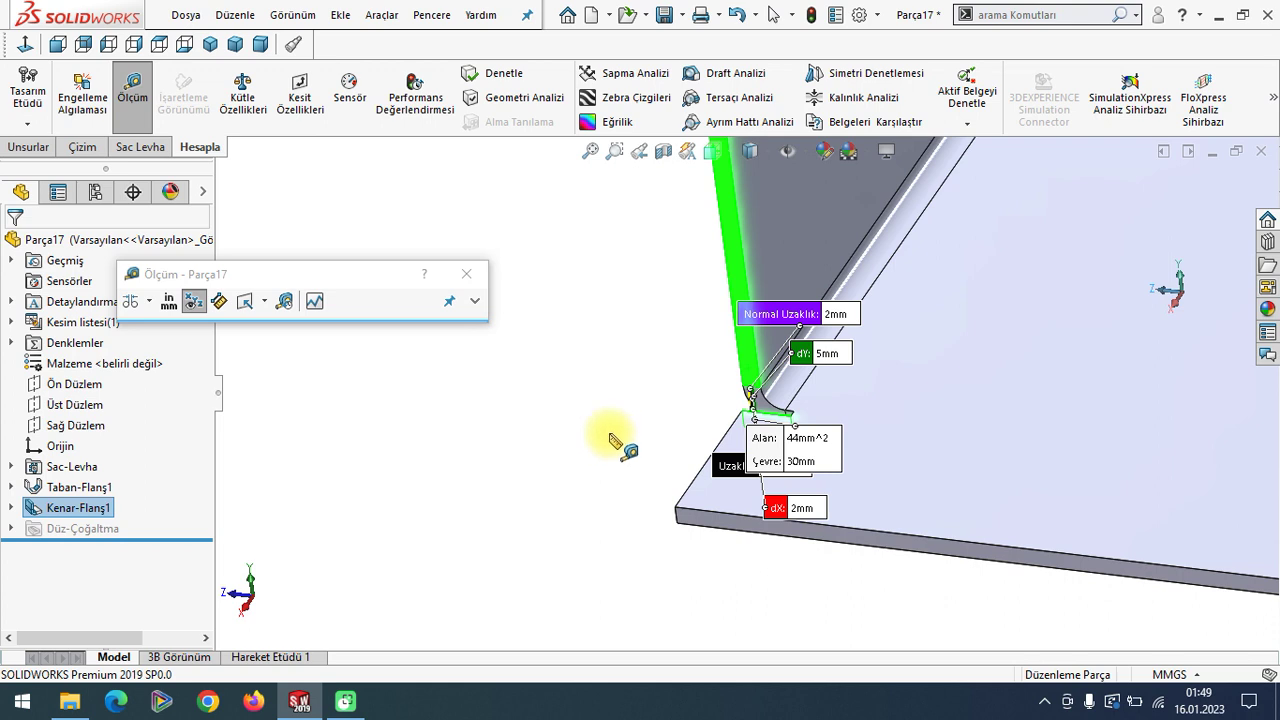
click(467, 276)
mouse_move(546, 337)
middle_down()
mouse_move(818, 422)
mouse_move(729, 400)
mouse_move(753, 392)
middle_up()
scroll(750, 410, down, 3)
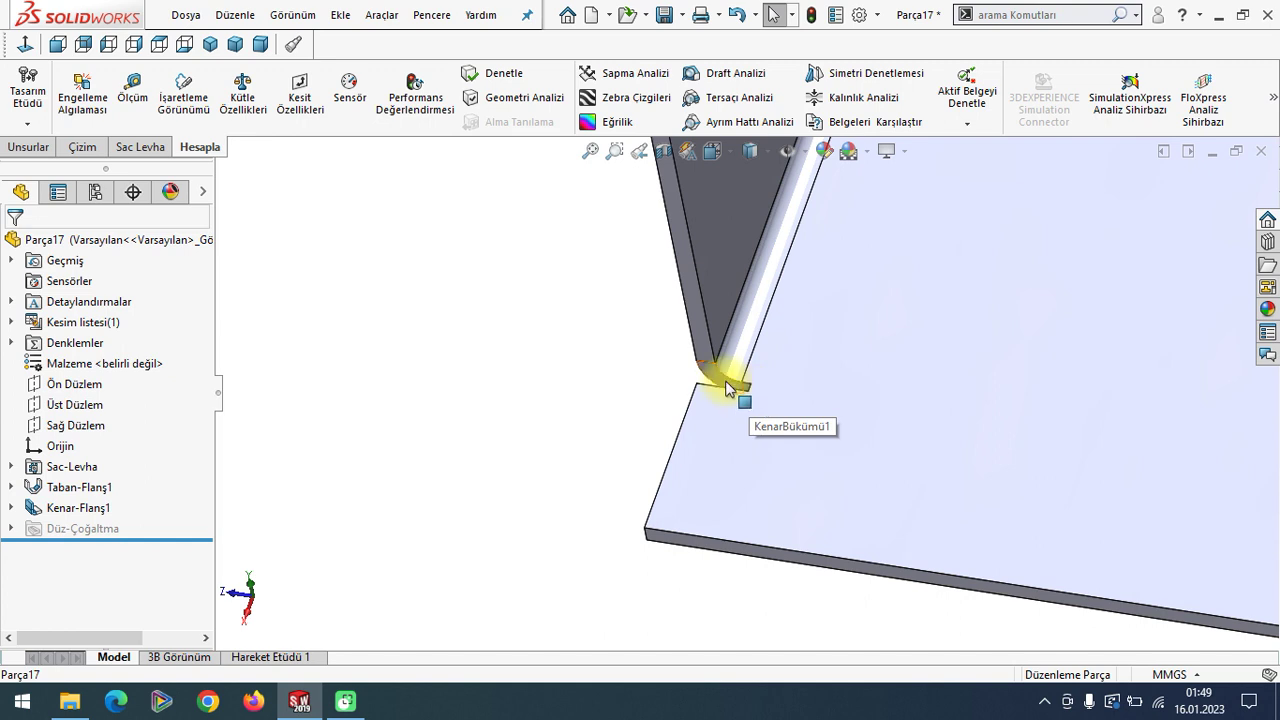
click(590, 150)
mouse_move(766, 266)
middle_down()
mouse_move(784, 373)
mouse_move(726, 349)
mouse_move(706, 357)
middle_up()
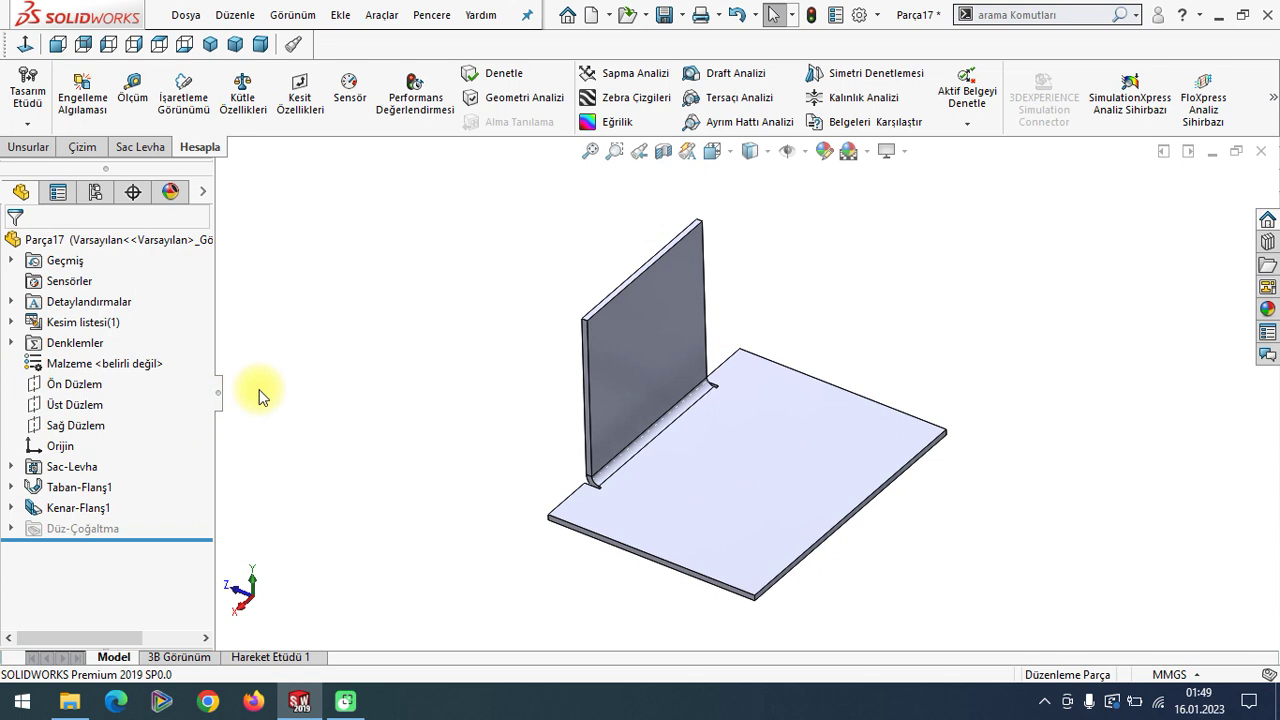
Delete the inset Kenar-Flanş1 wall and select the plate edge for a new edge flange.
right_click(82, 515)
click(120, 428)
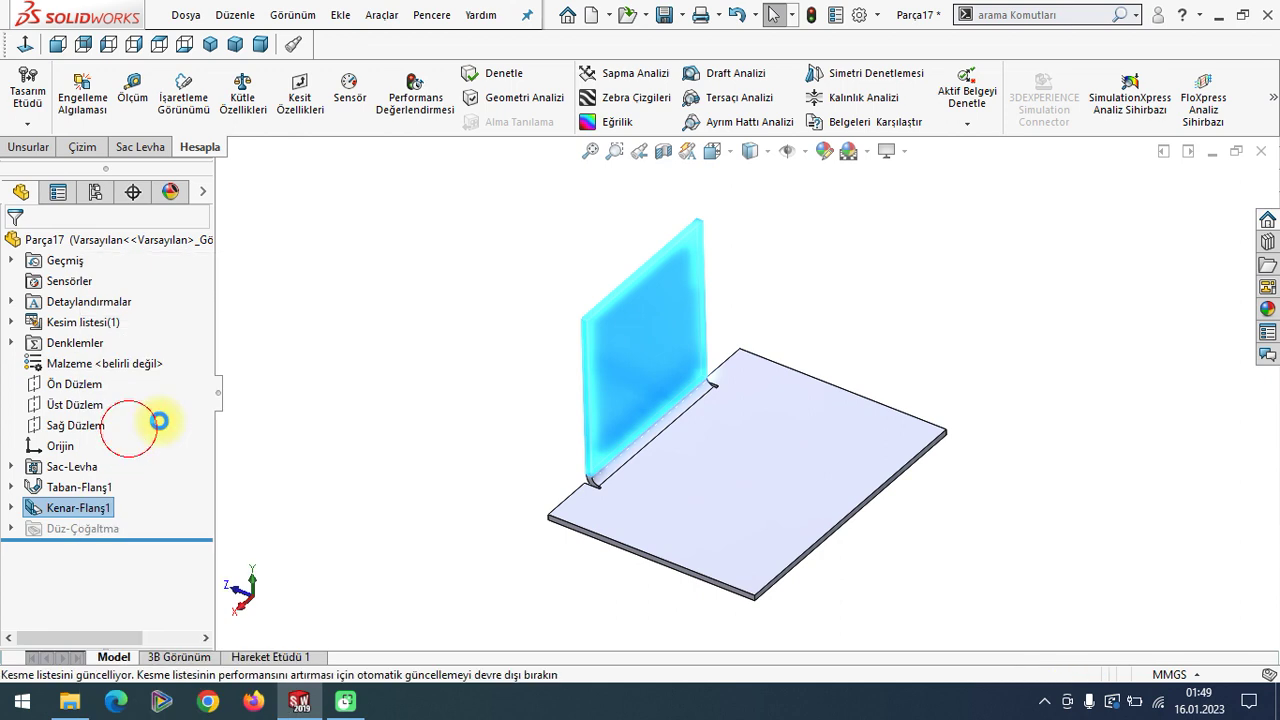
click(138, 147)
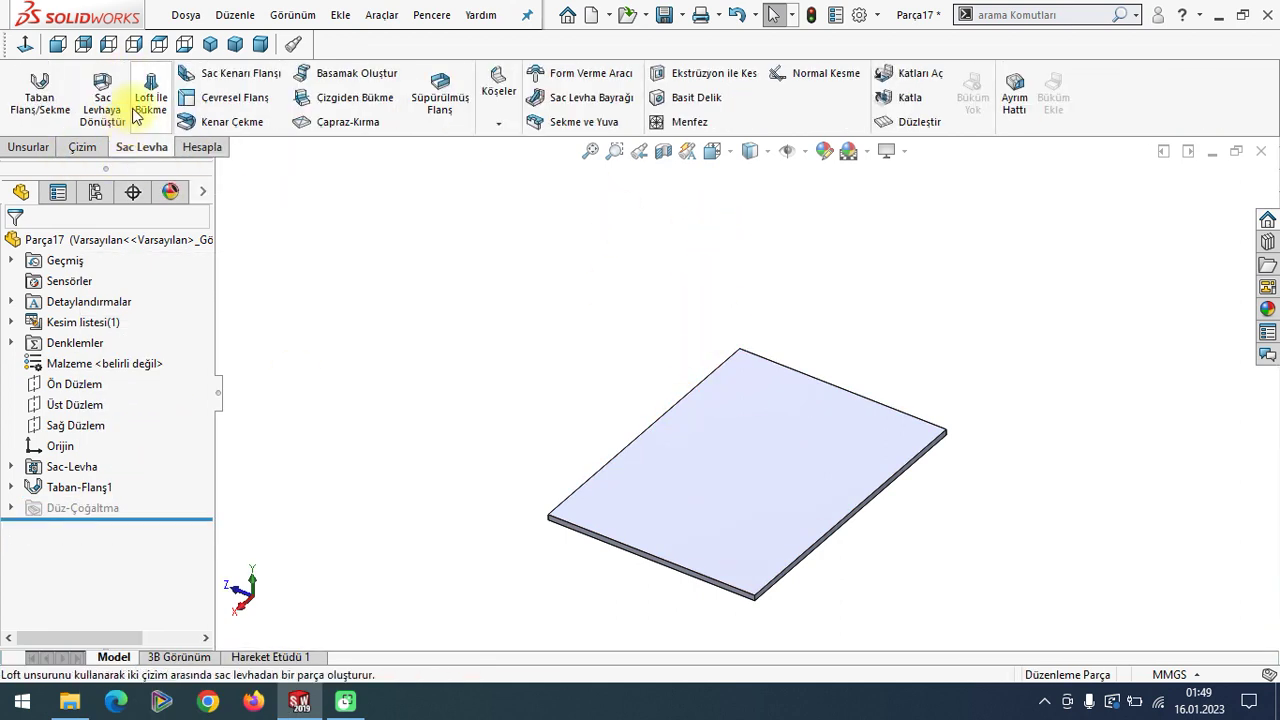
click(236, 76)
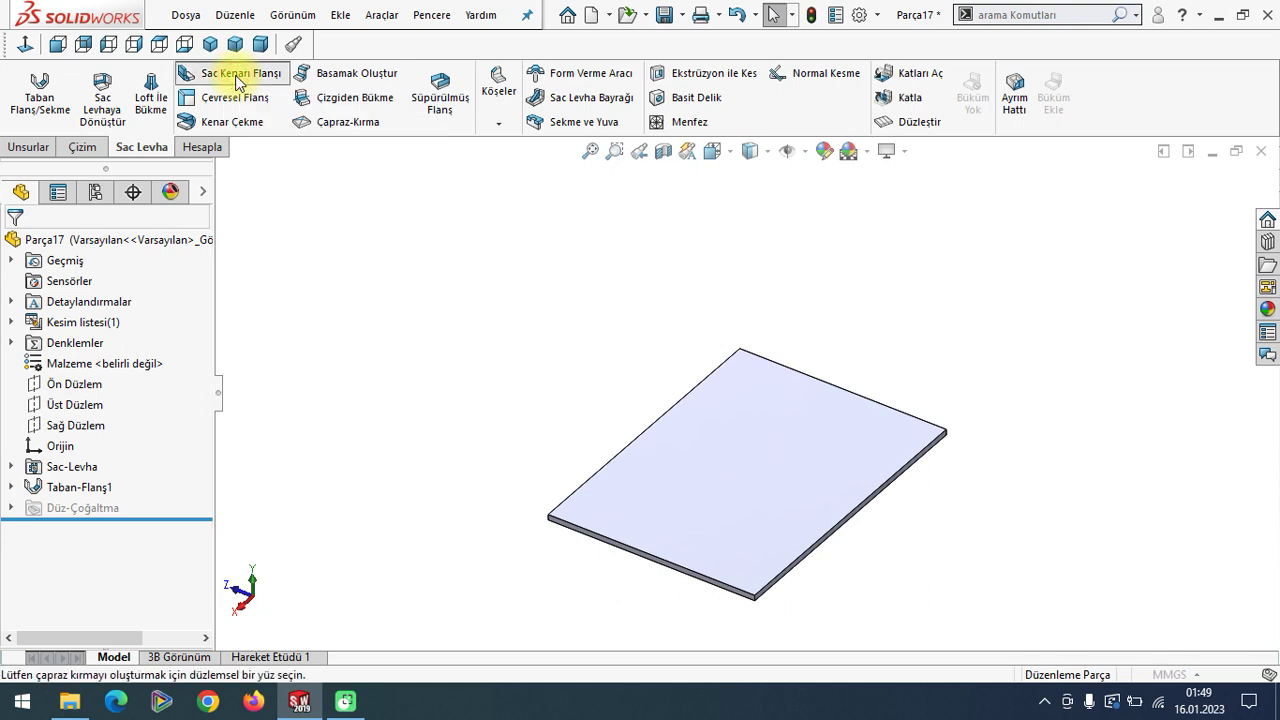
drag(207, 338, 214, 509)
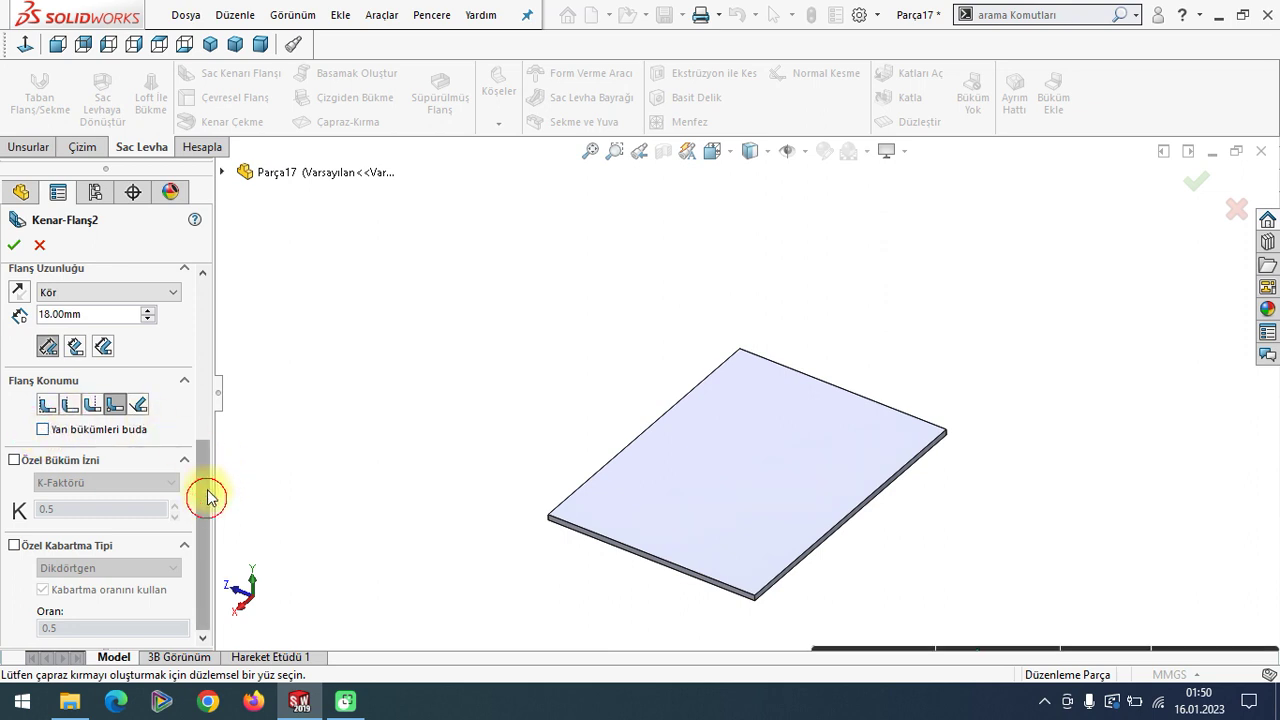
drag(206, 494, 207, 330)
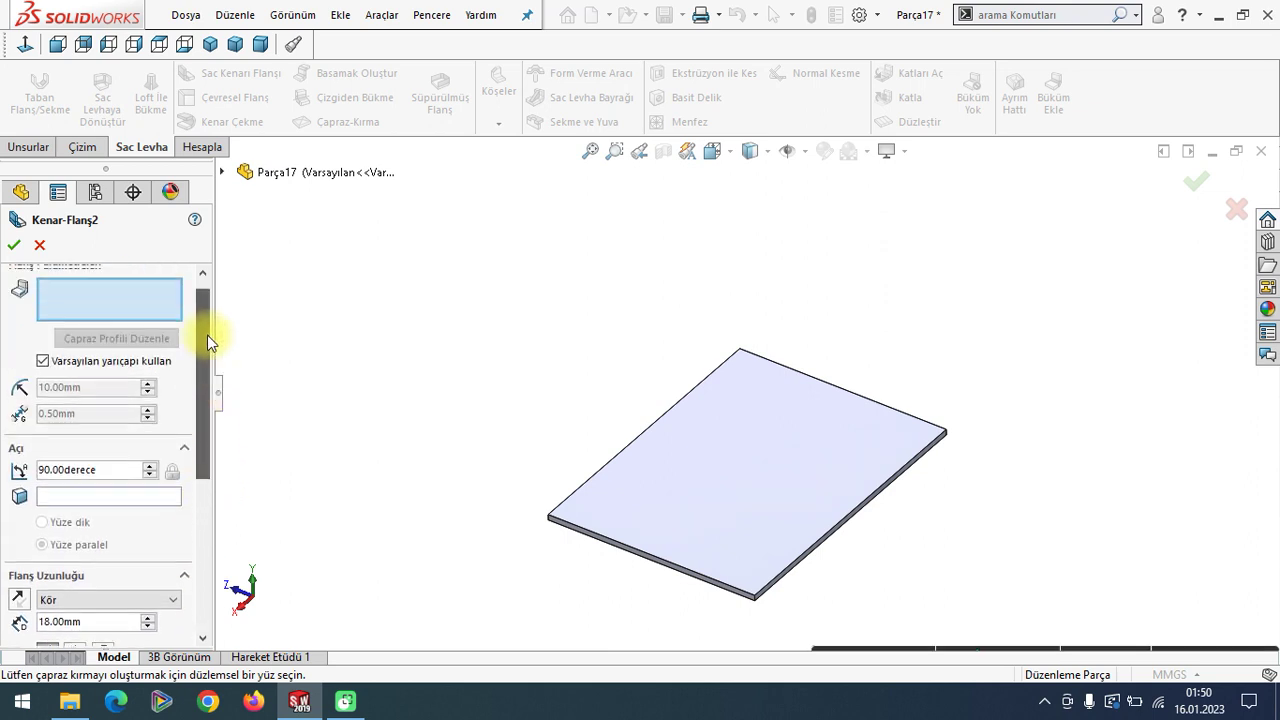
click(613, 462)
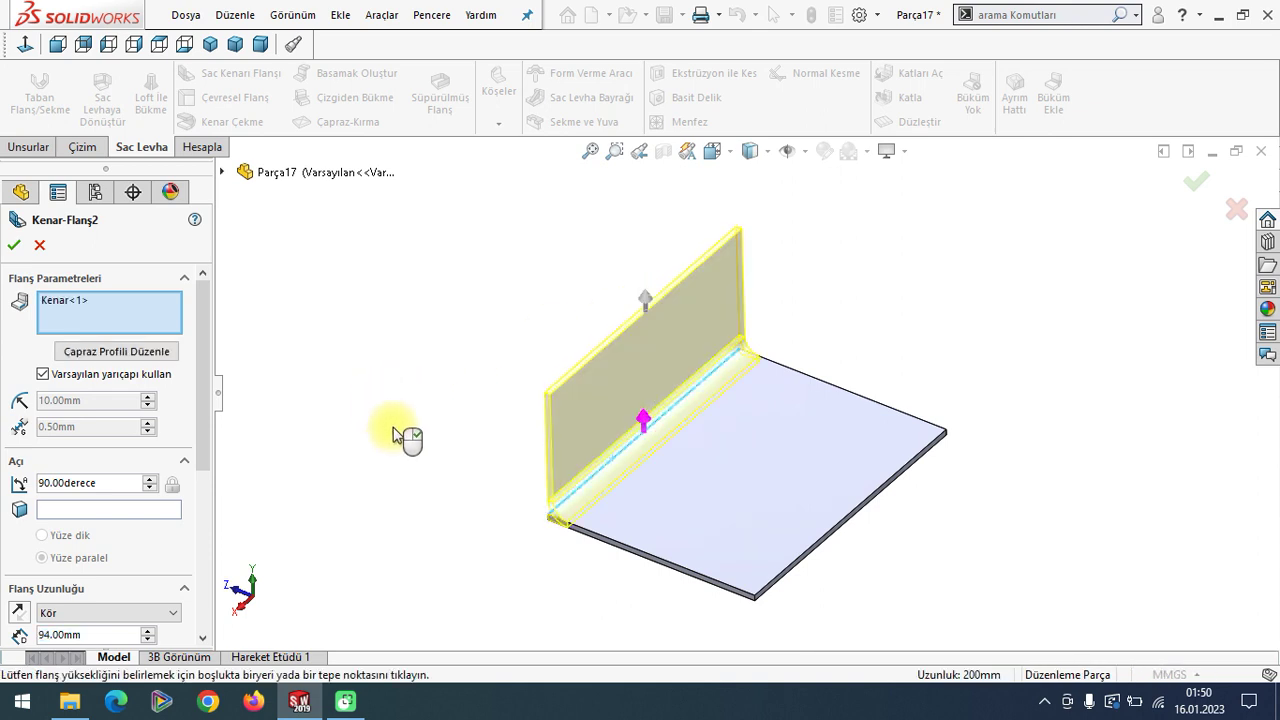
Set the new edge flange length to 100 mm and accept it as Kenar-Flanş2.
middle_drag(395, 435, 410, 418)
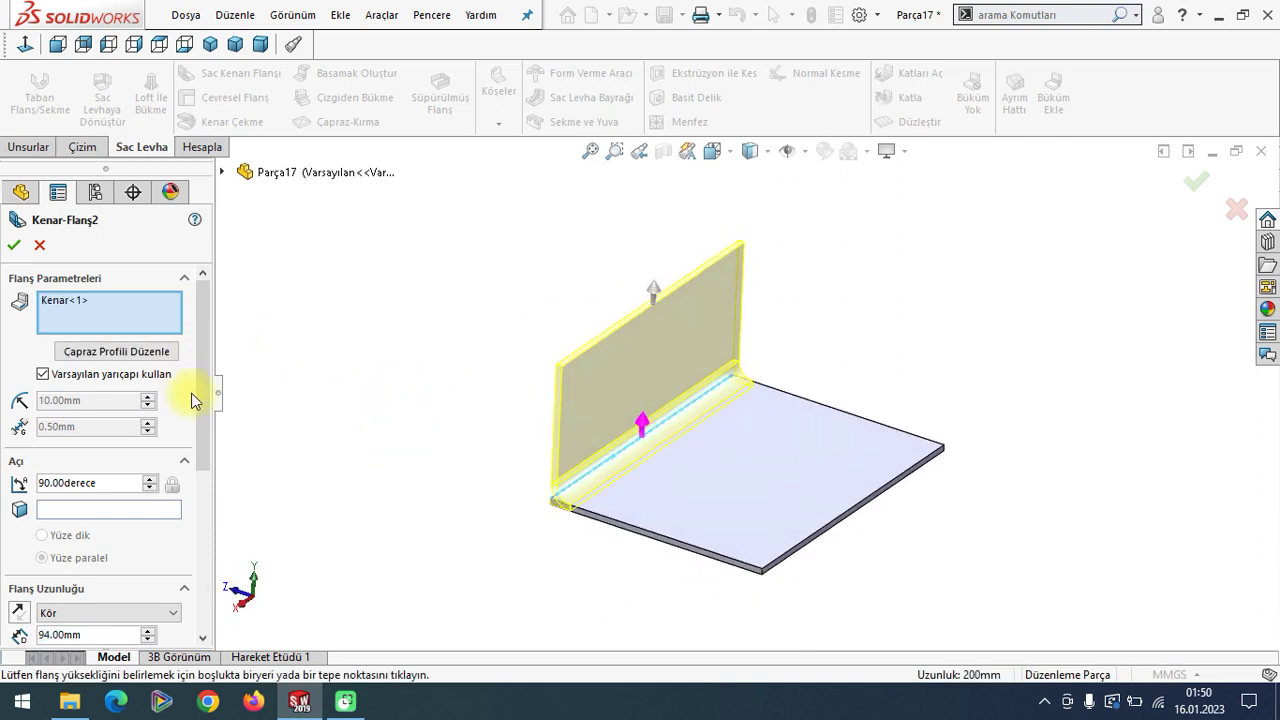
drag(203, 377, 208, 428)
click(104, 516)
text(100)
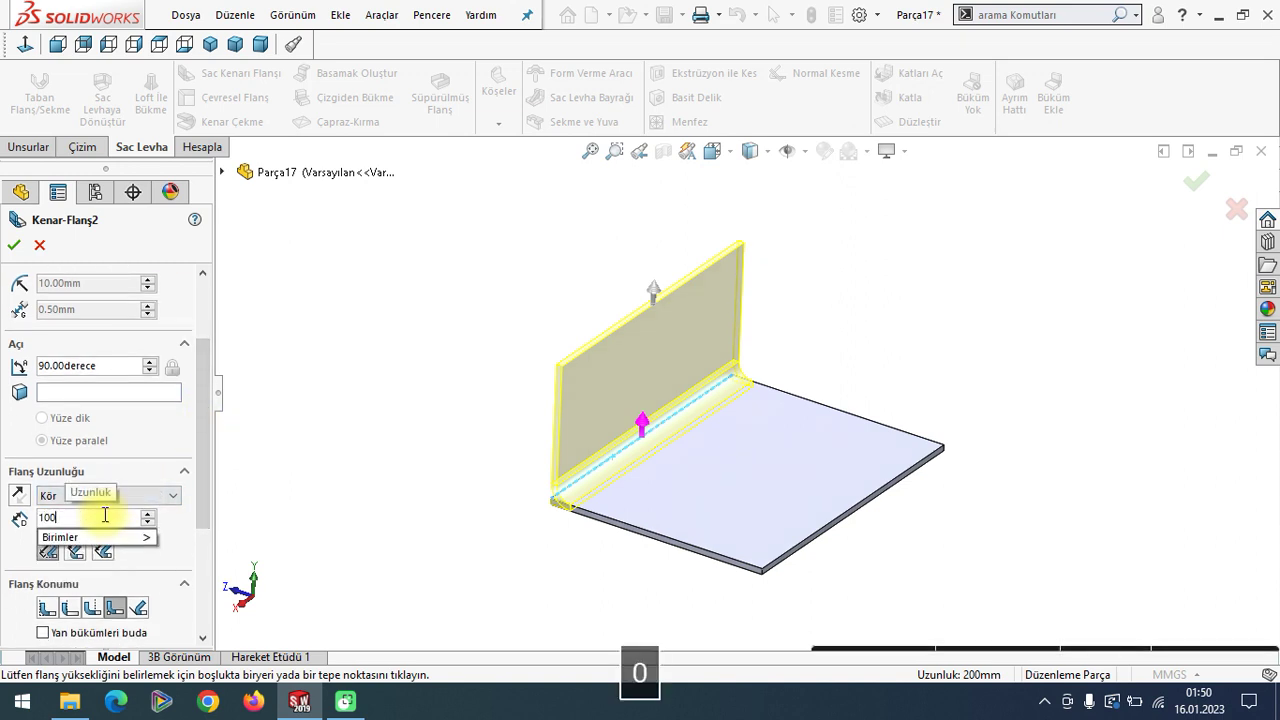
key(Return)
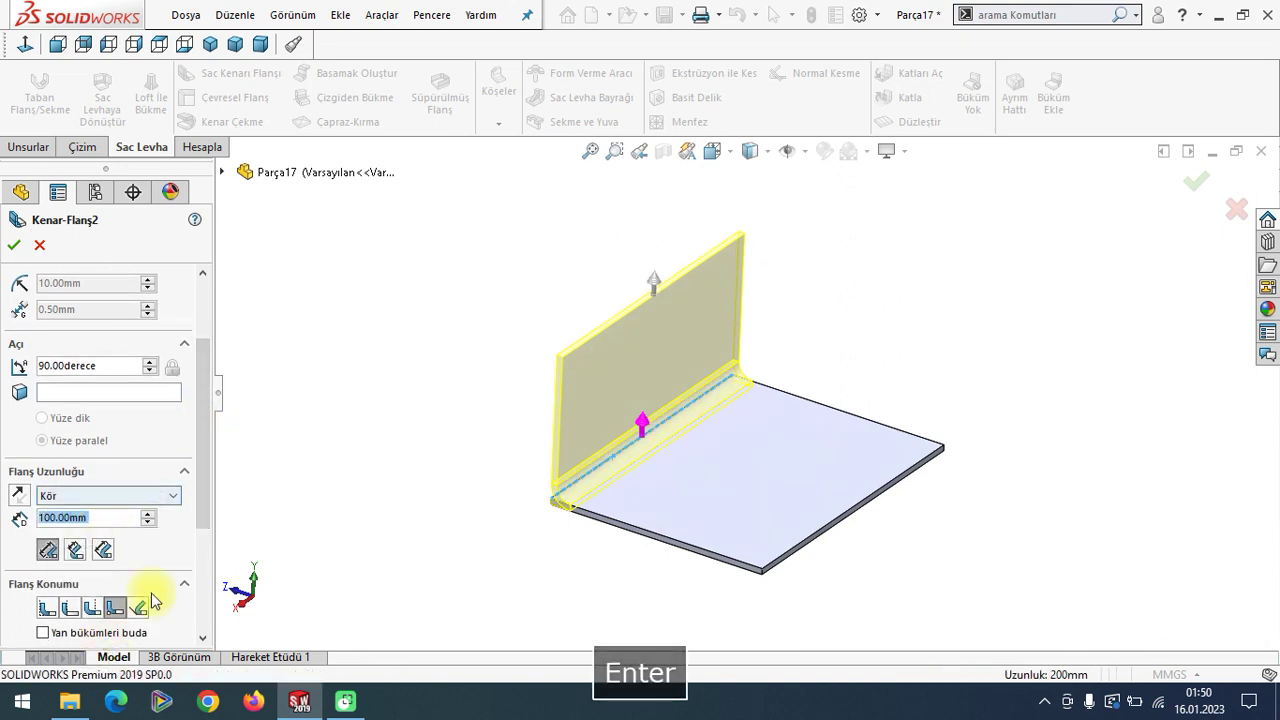
scroll(204, 462, down, 2)
scroll(209, 491, down, 2)
scroll(93, 280, up, 4)
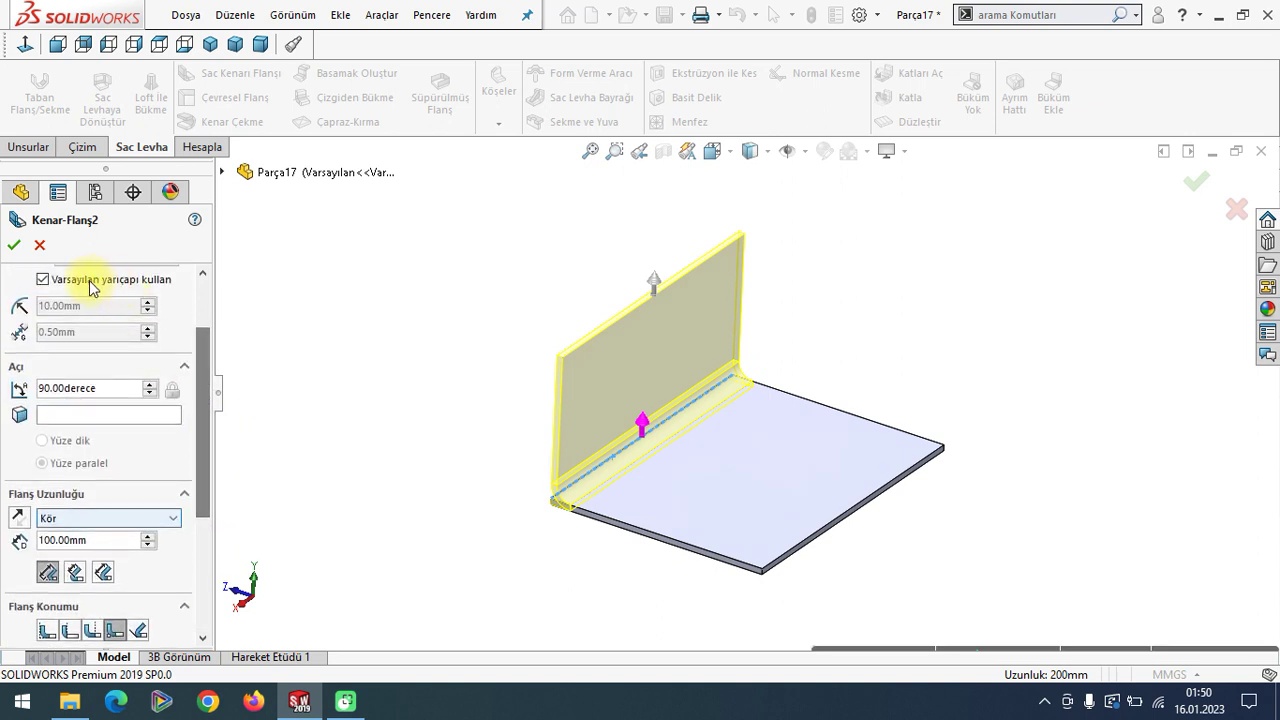
click(20, 250)
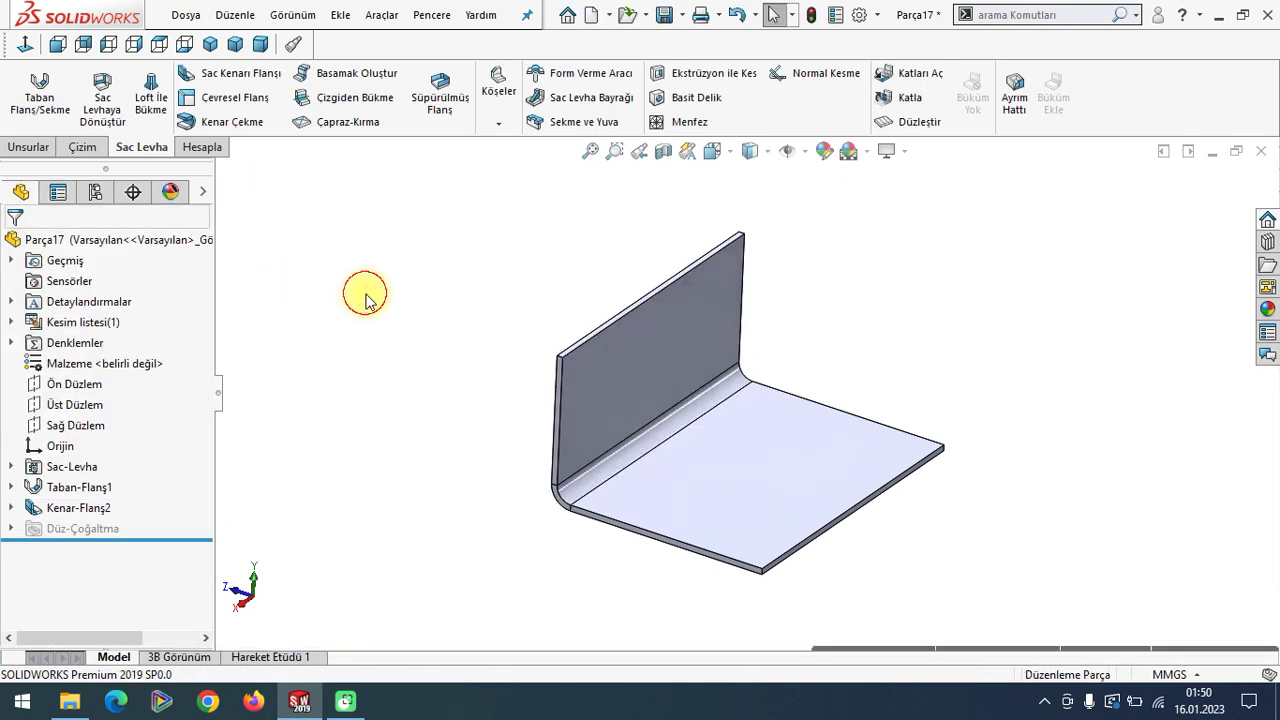
Add a second edge flange, Kenar-Flanş3, on the adjacent plate edge, changing 89.00 mm to 100 mm.
click(232, 78)
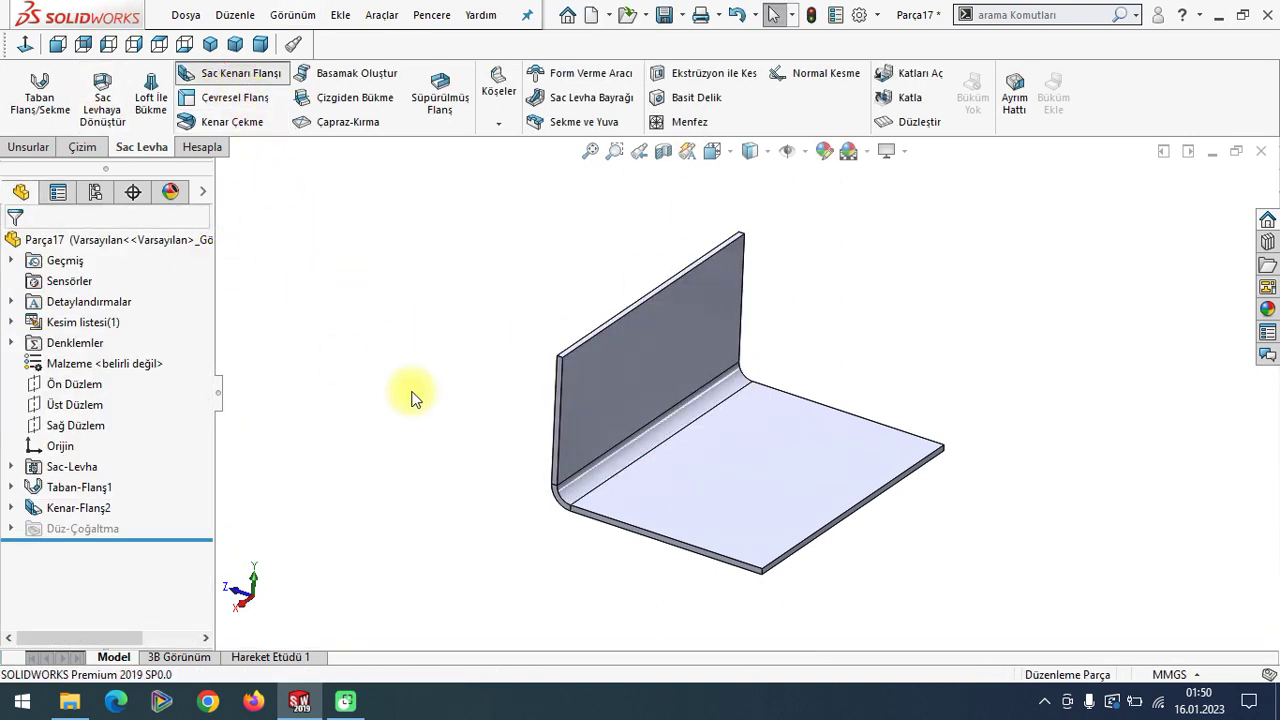
click(610, 527)
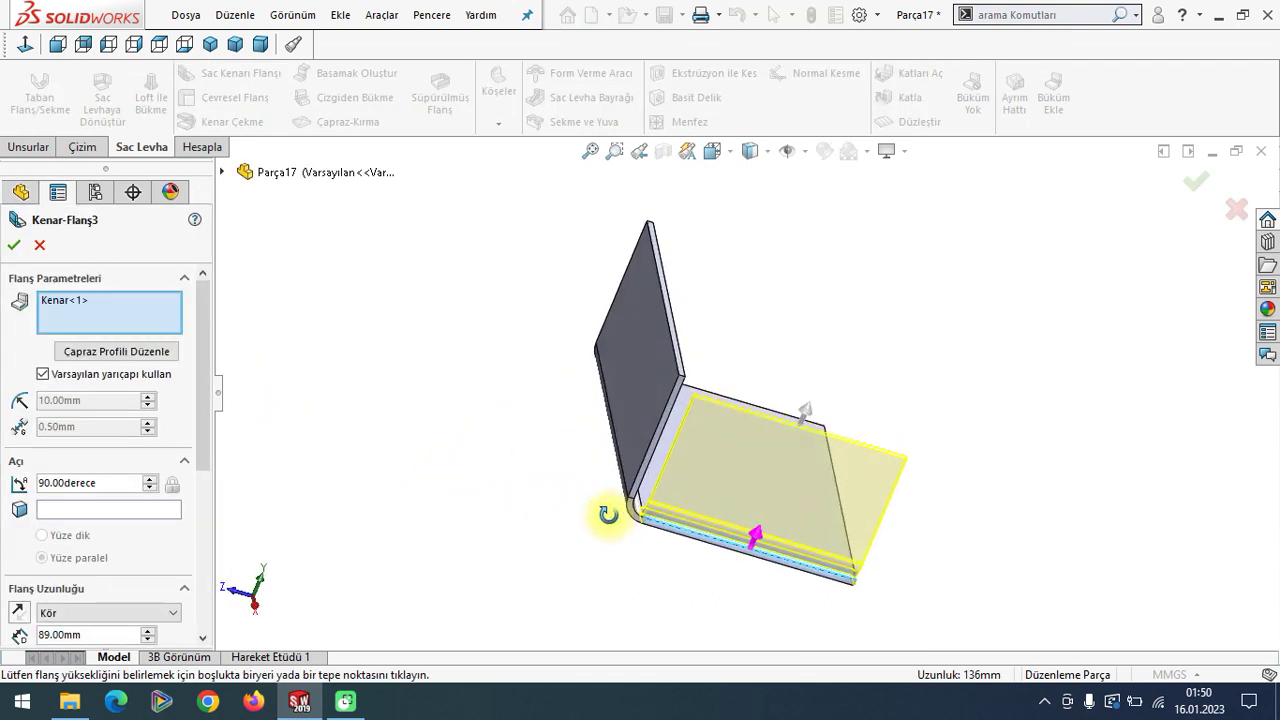
middle_drag(557, 503, 590, 505)
scroll(718, 449, down, 3)
middle_drag(721, 444, 680, 491)
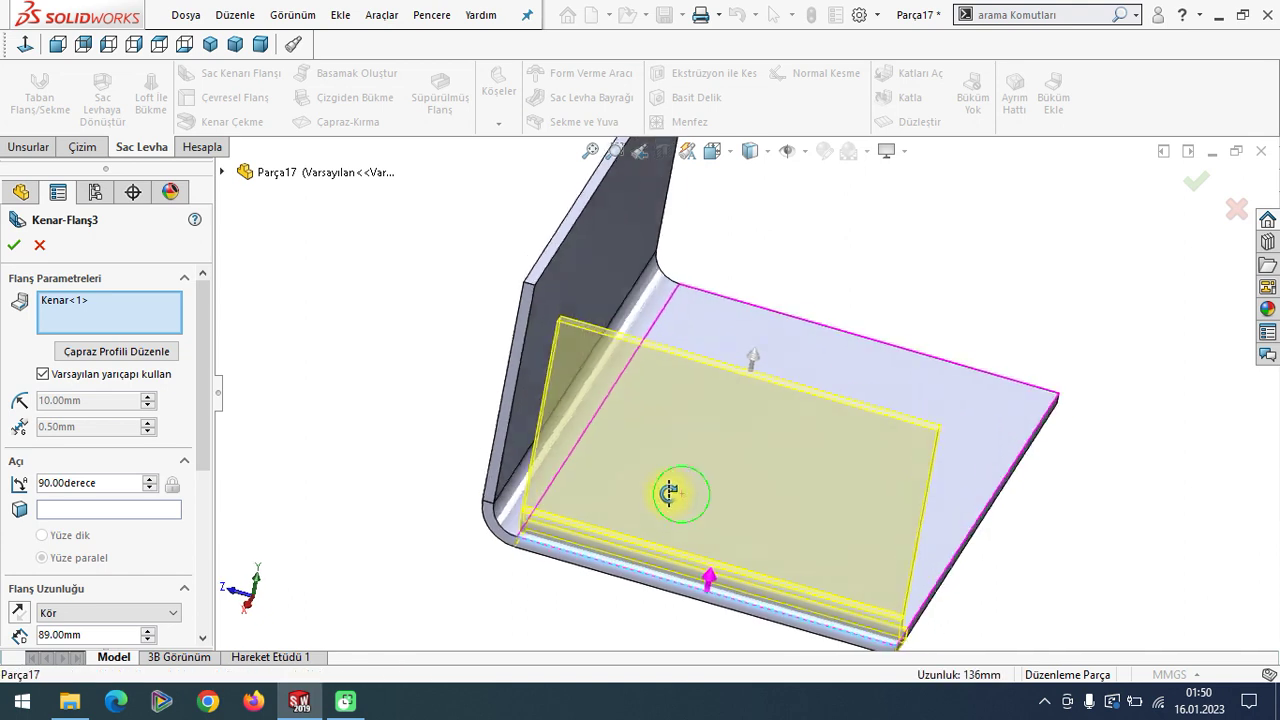
drag(205, 420, 198, 528)
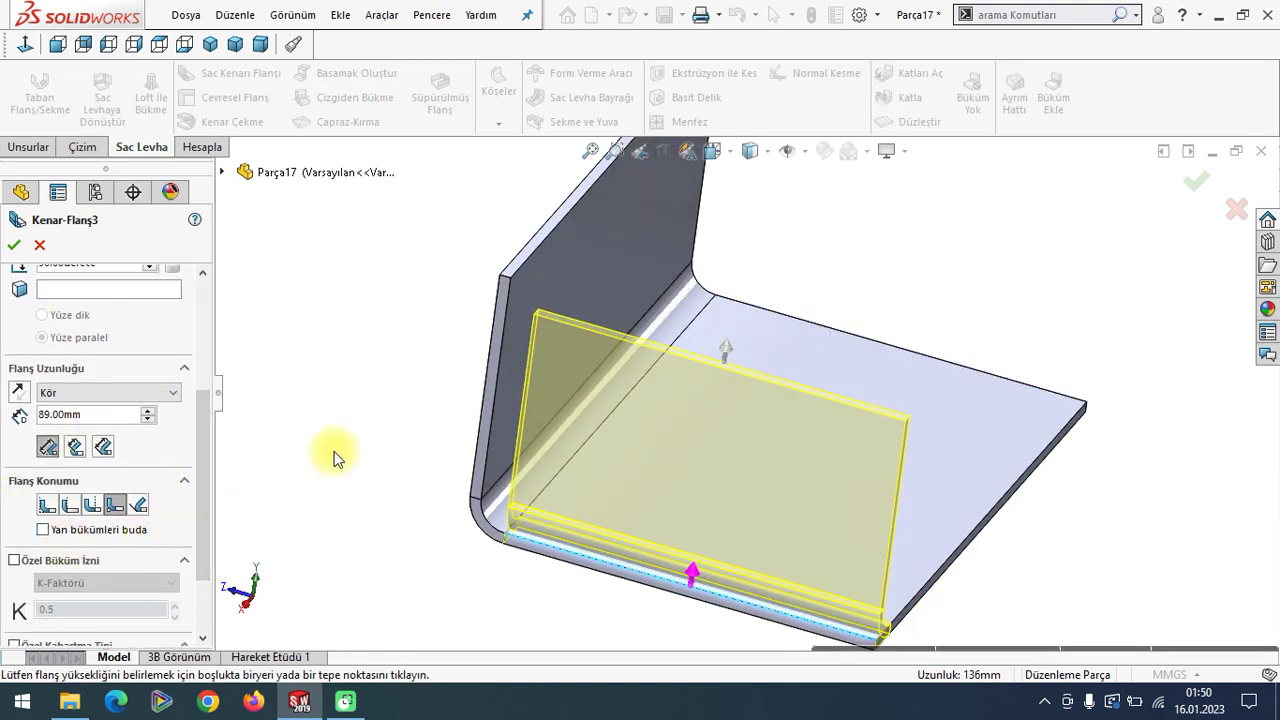
middle_drag(362, 376, 396, 378)
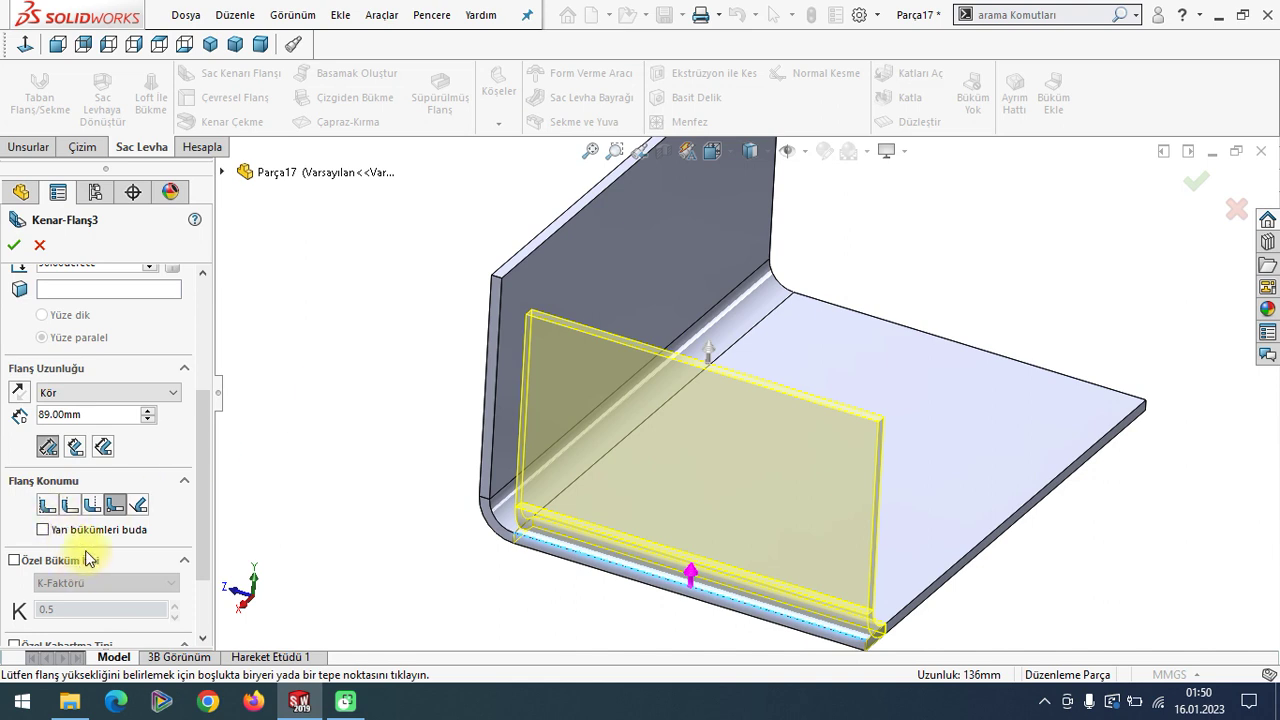
double_click(91, 413)
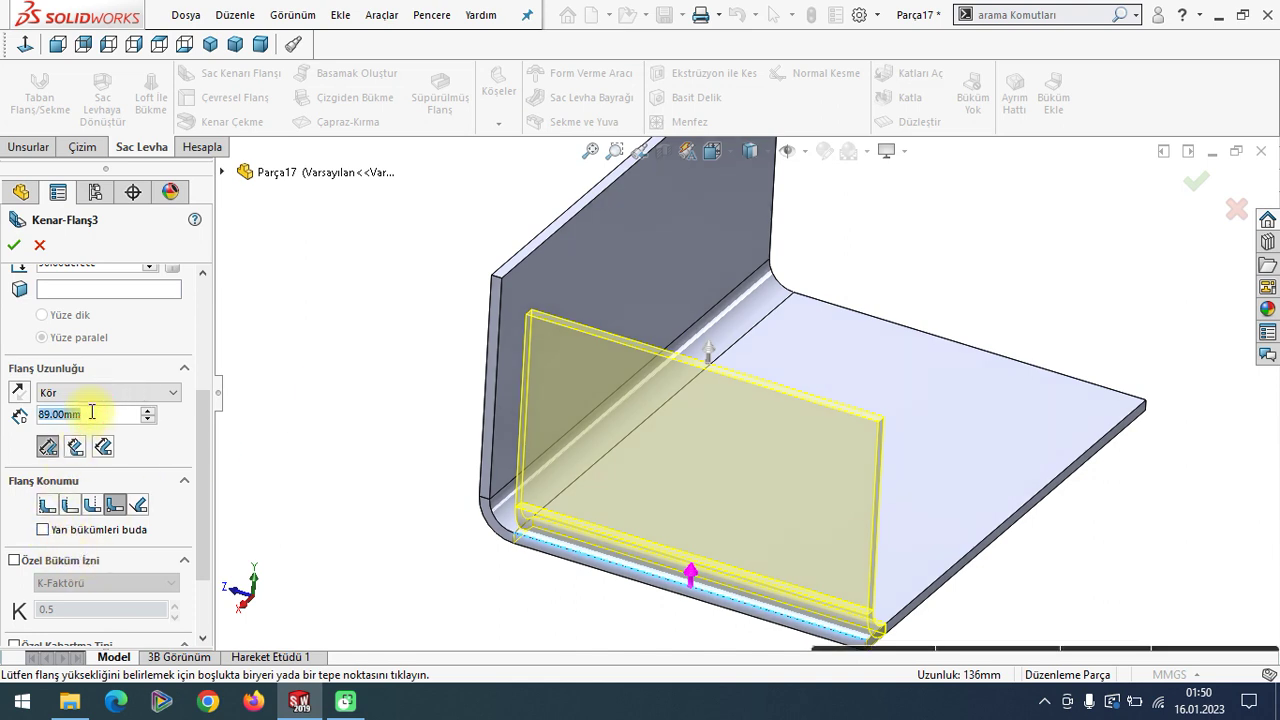
text(100)
key(Return)
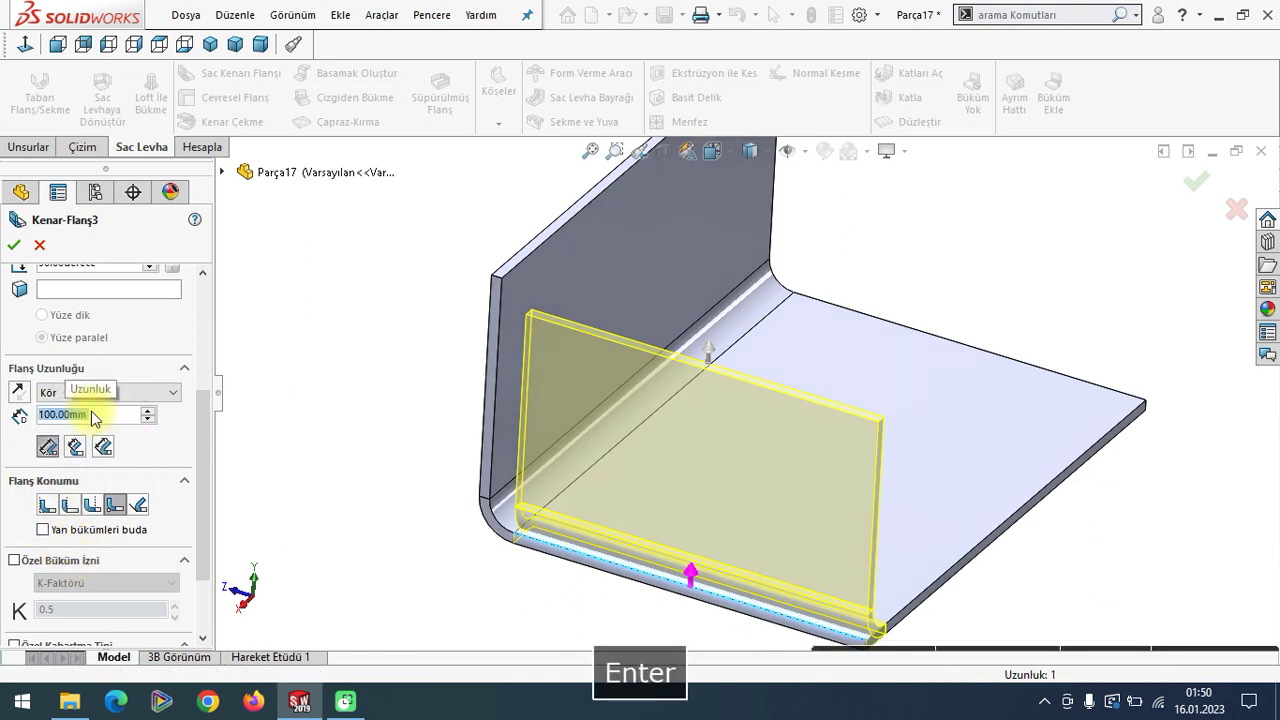
click(13, 247)
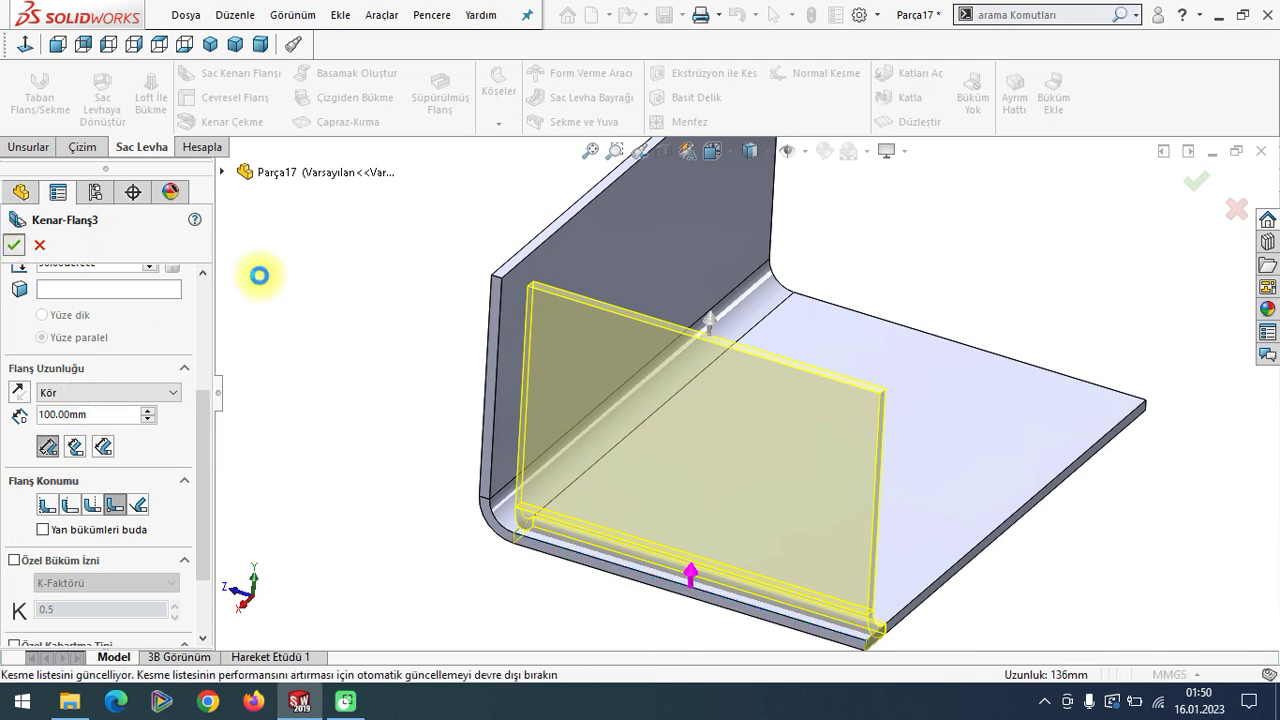
Orbit to a lower tilted view of the flange corner, then zoom to fit the whole part.
mouse_move(620, 447)
middle_down()
mouse_move(620, 306)
mouse_move(662, 438)
middle_up()
mouse_move(555, 490)
middle_down()
mouse_move(545, 503)
mouse_move(575, 550)
mouse_move(603, 486)
middle_up()
scroll(1002, 250, down, 3)
scroll(1002, 250, down, 2)
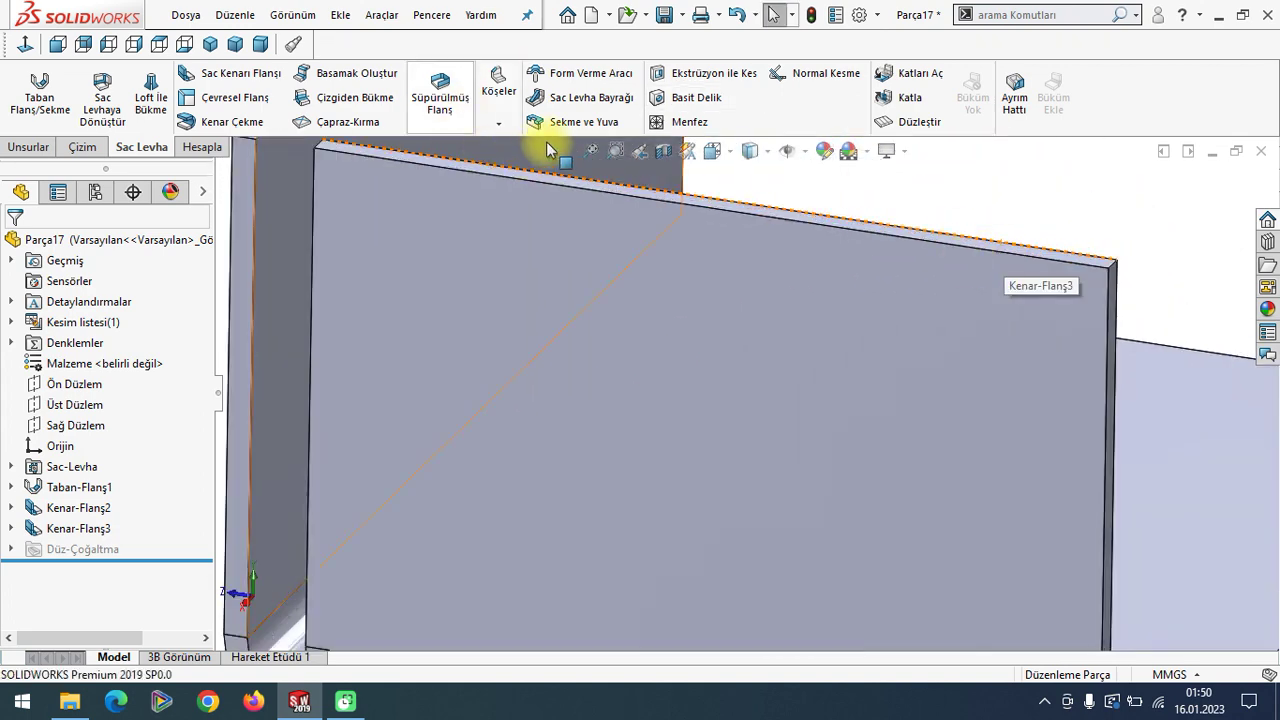
click(593, 155)
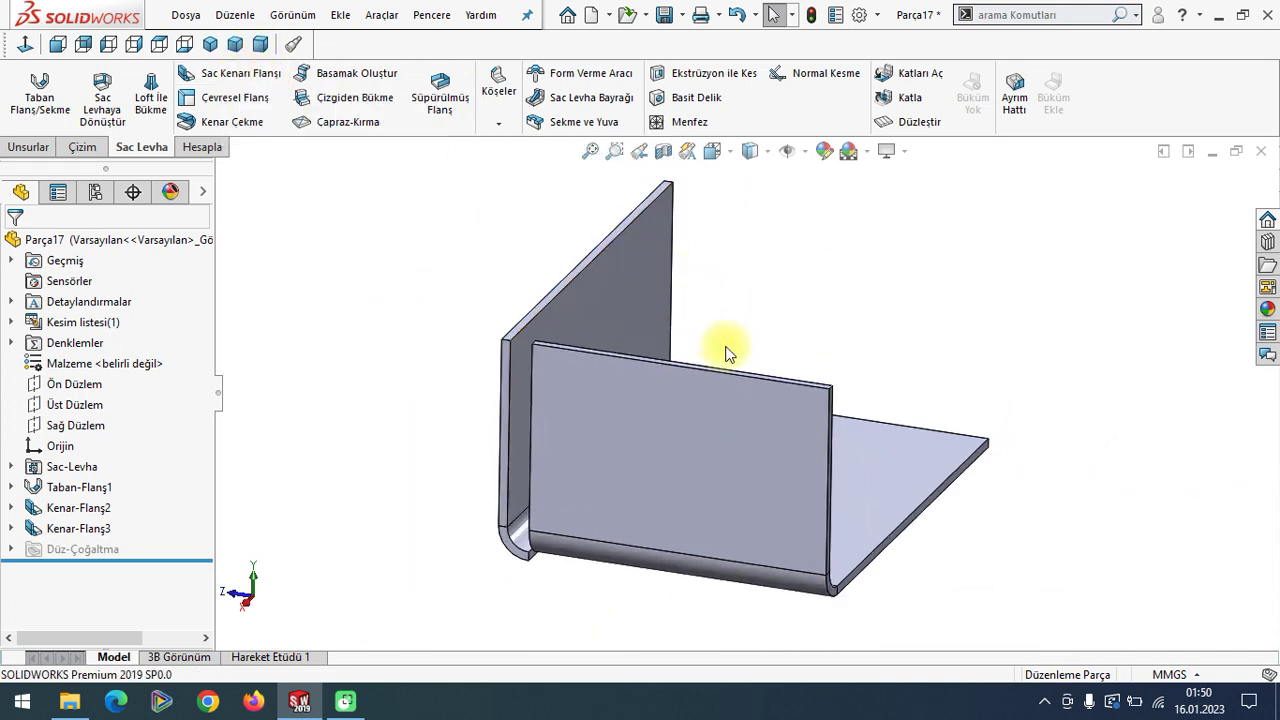
click(238, 79)
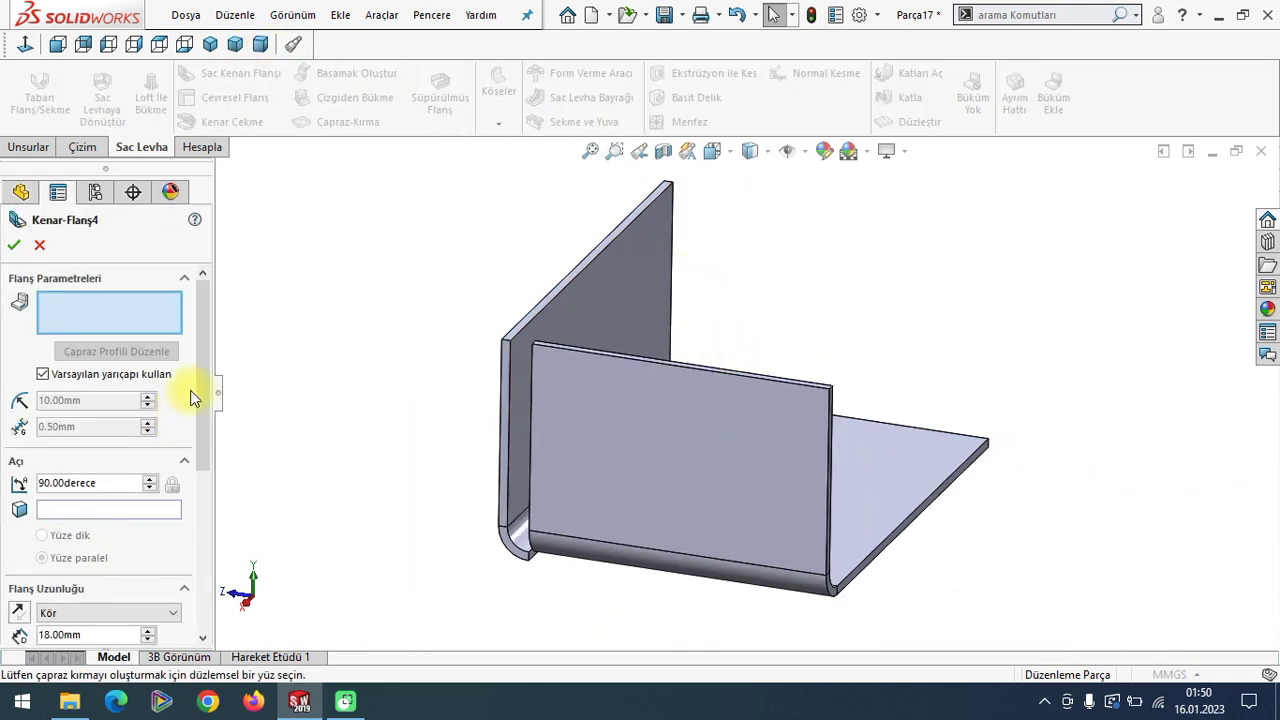
drag(196, 363, 199, 550)
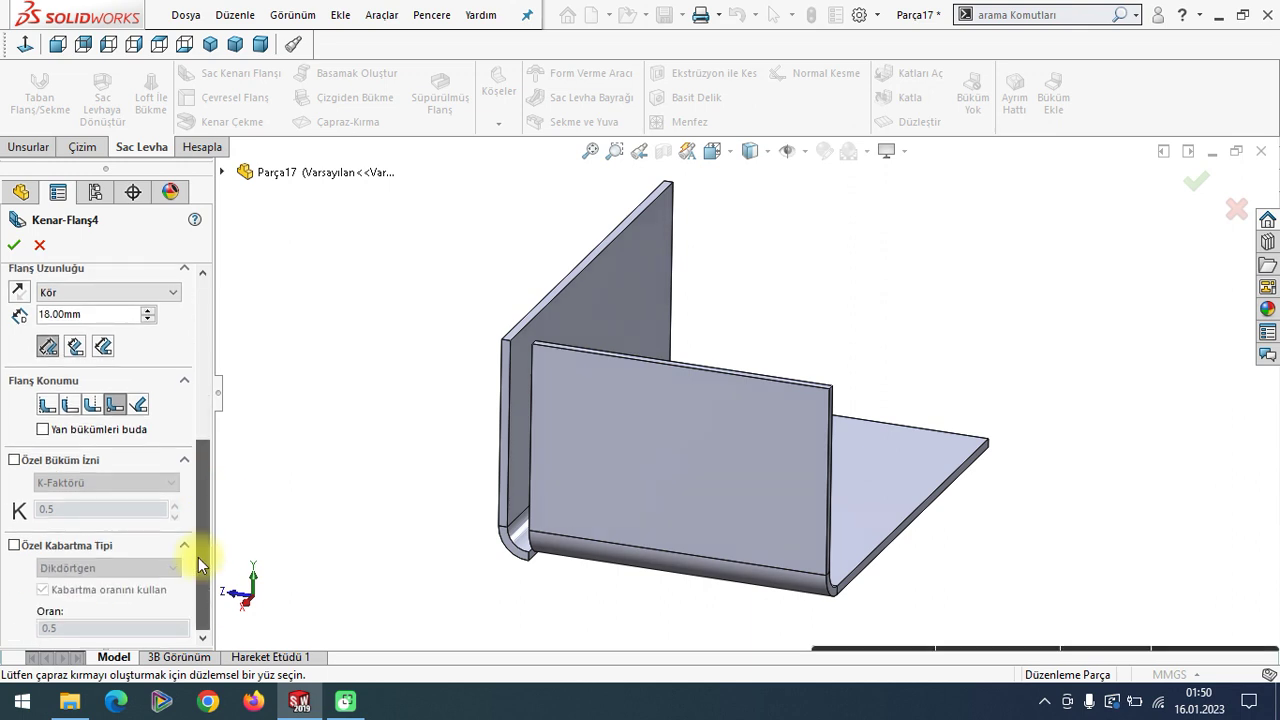
drag(195, 526, 190, 368)
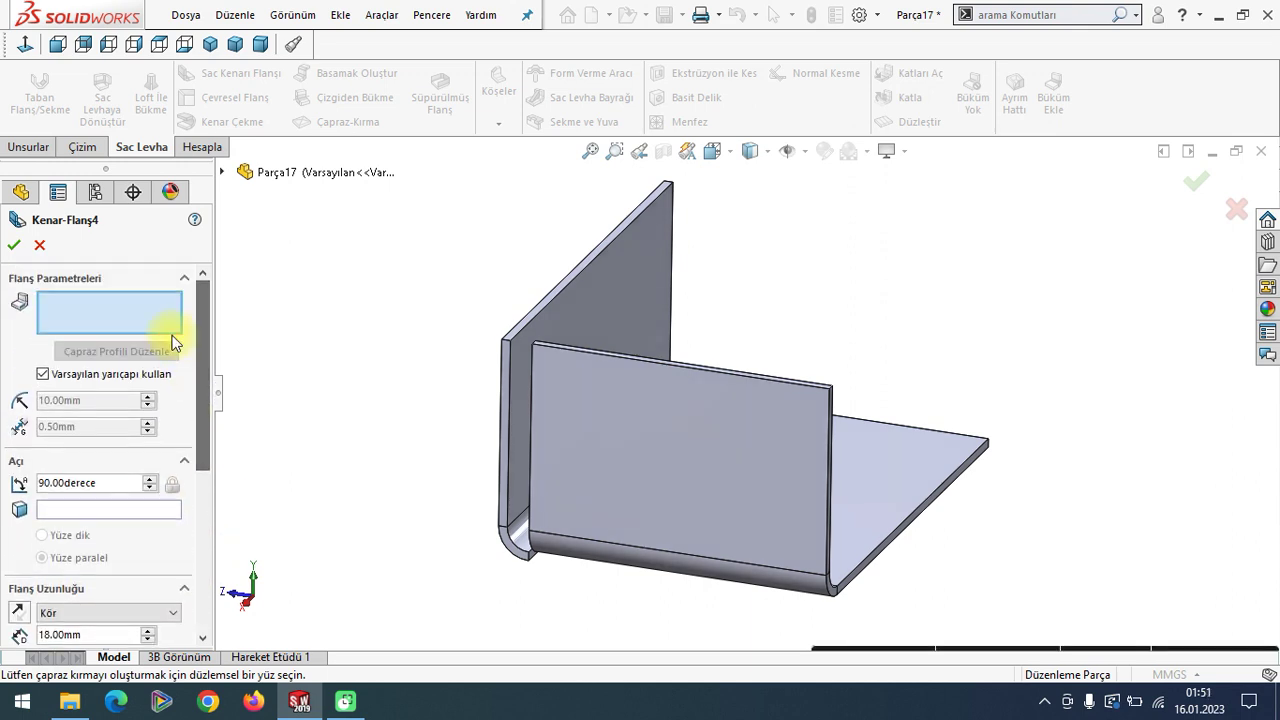
drag(203, 373, 190, 505)
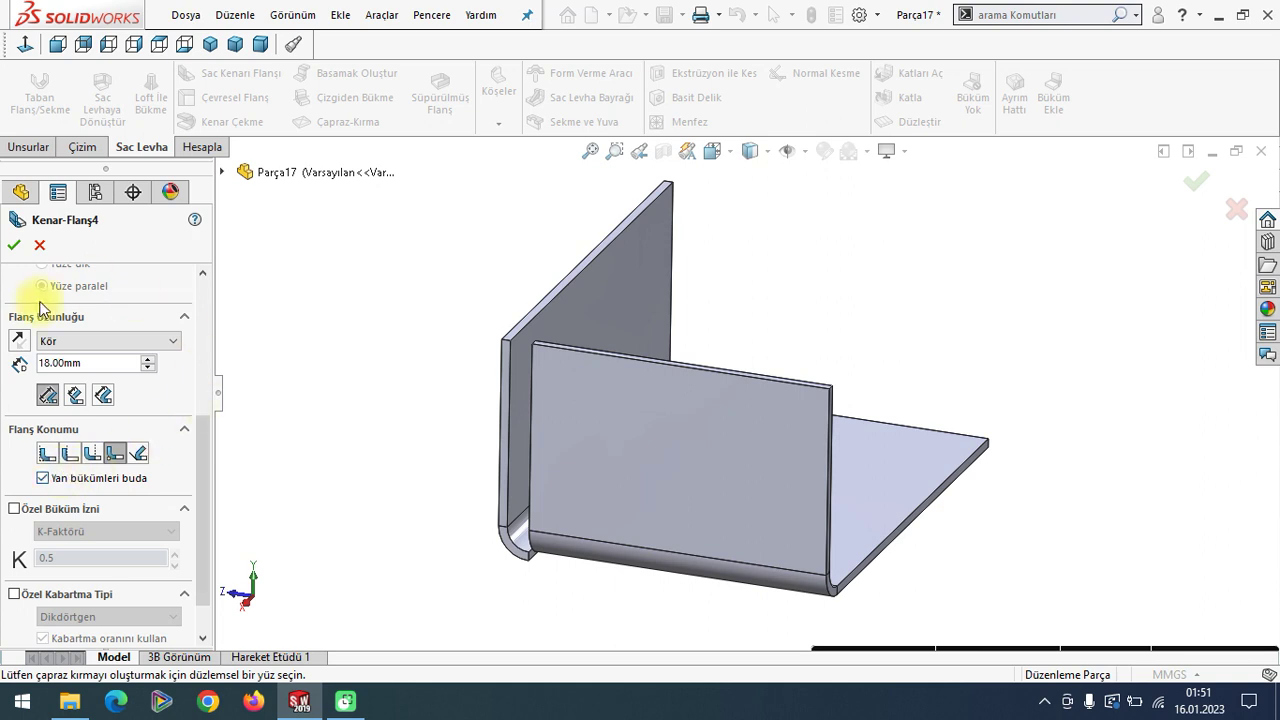
click(13, 245)
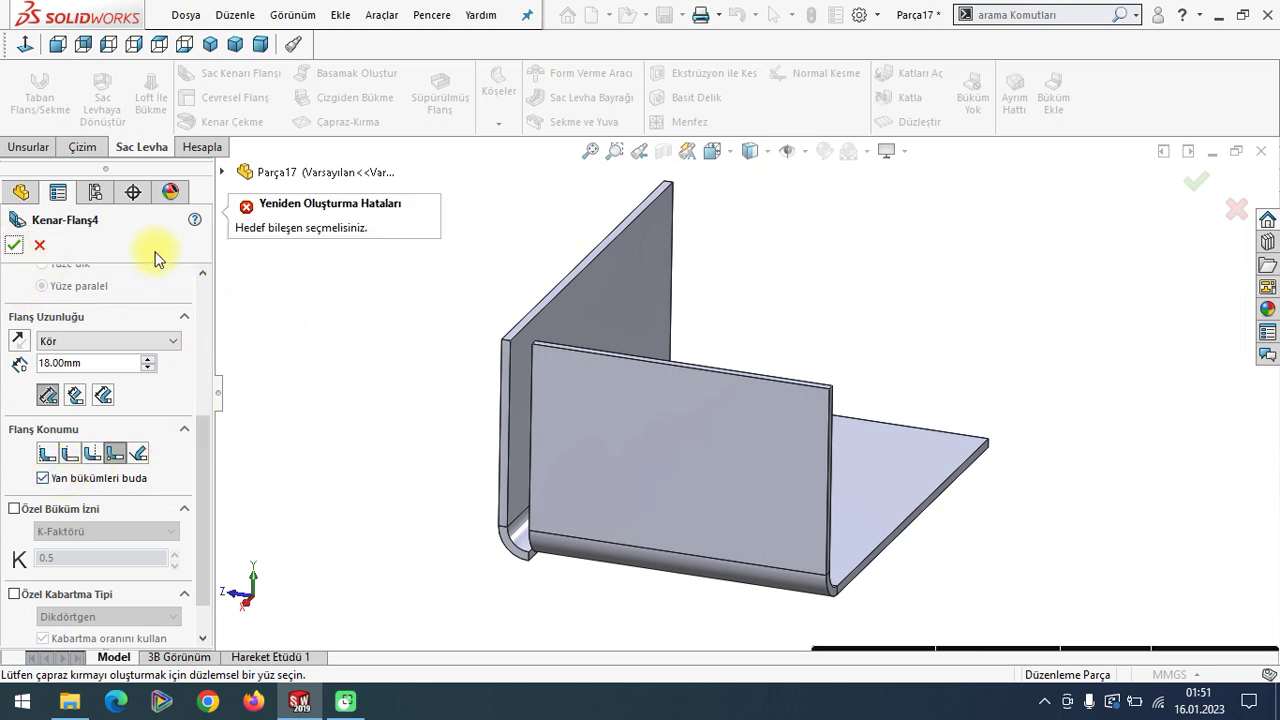
click(39, 245)
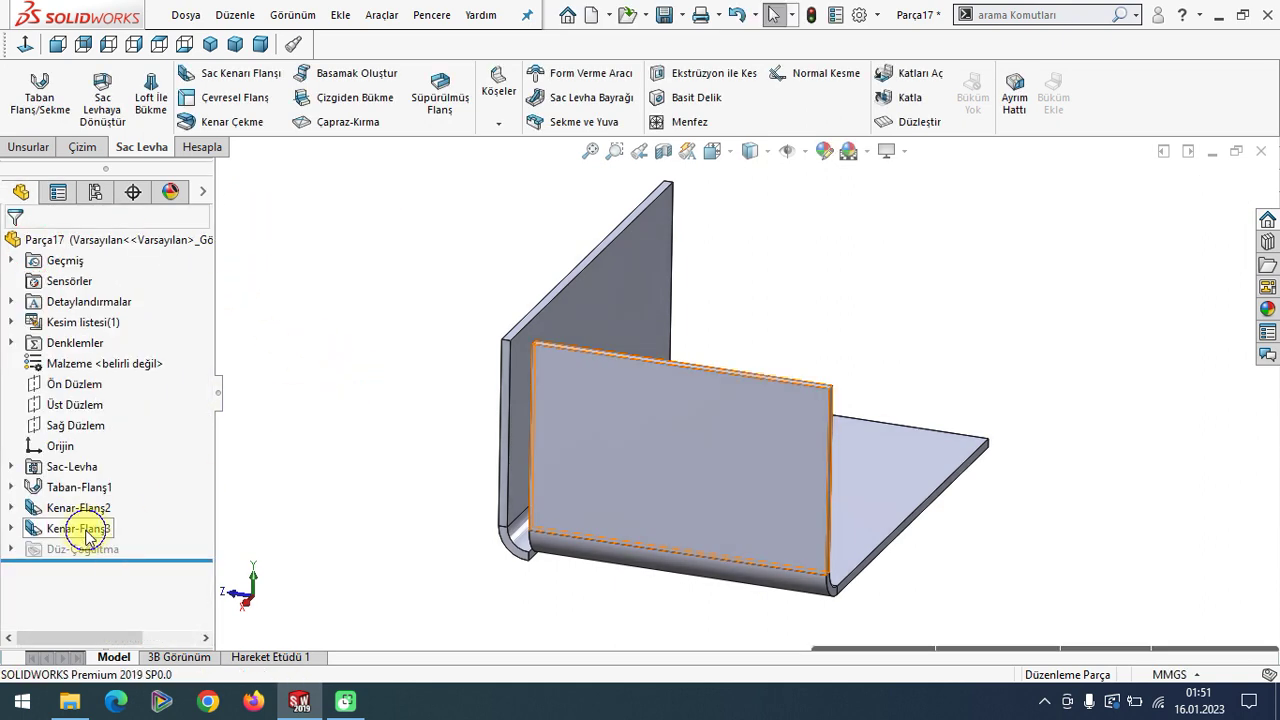
Reopen Kenar-Flanş3's definition, keep its 100.00 mm length, and confirm to rebuild it.
right_click(86, 528)
click(86, 263)
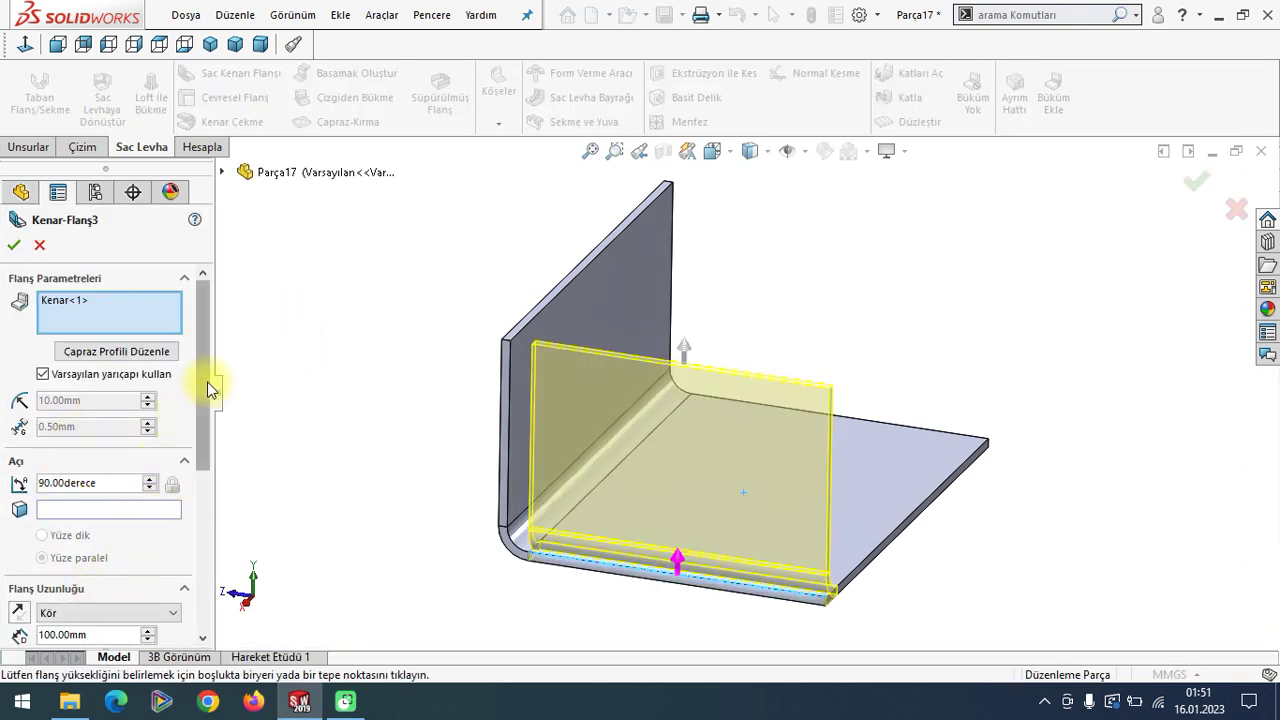
drag(206, 386, 206, 508)
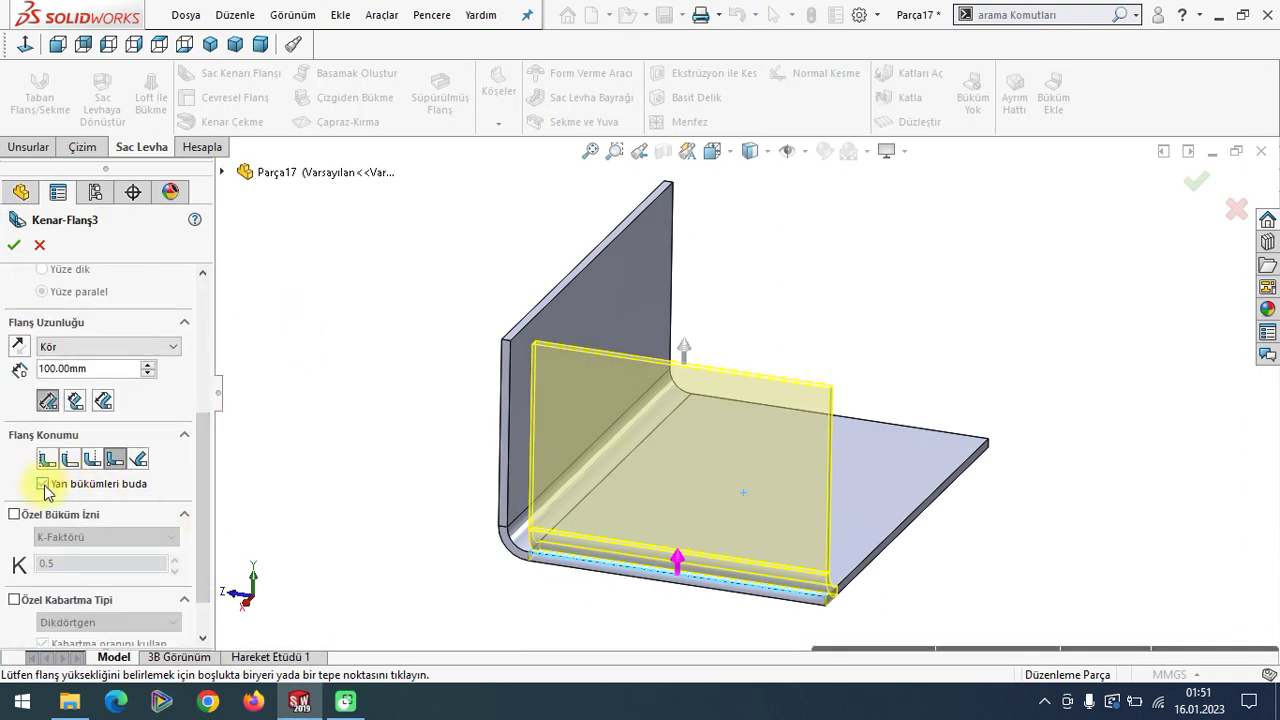
click(14, 246)
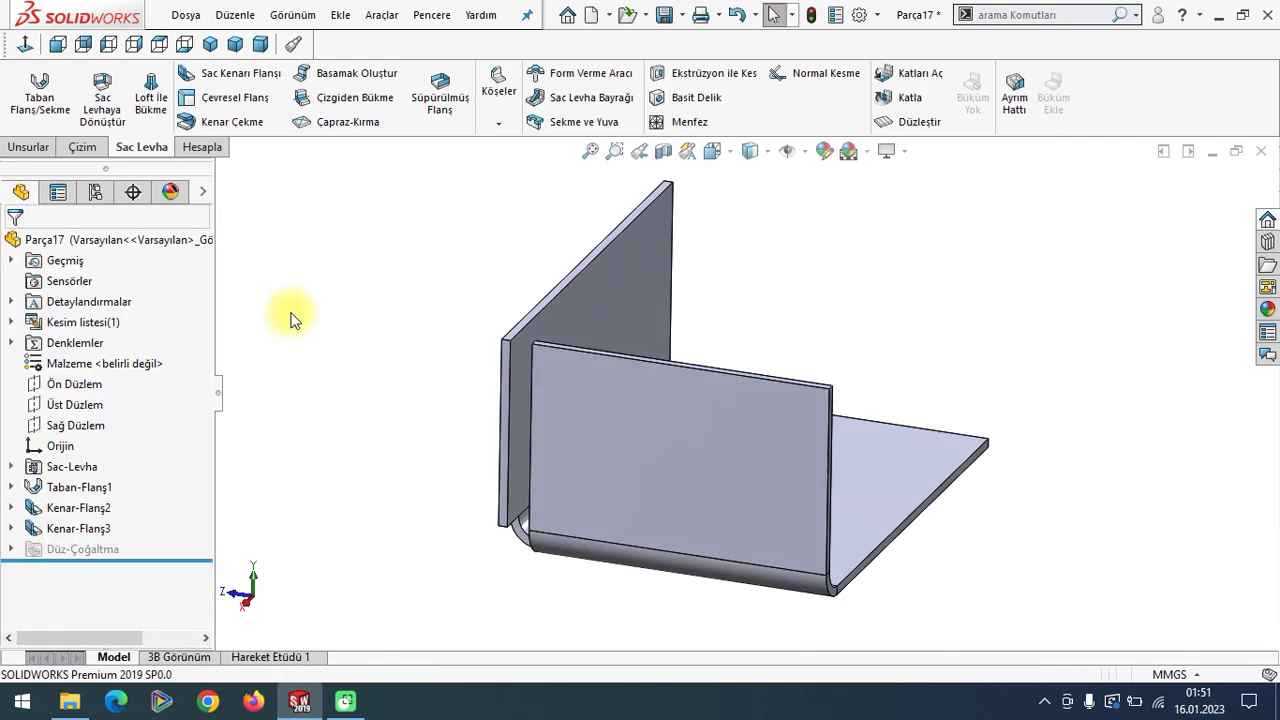
middle_drag(574, 488, 682, 446)
scroll(682, 446, down, 2)
scroll(680, 508, down, 2)
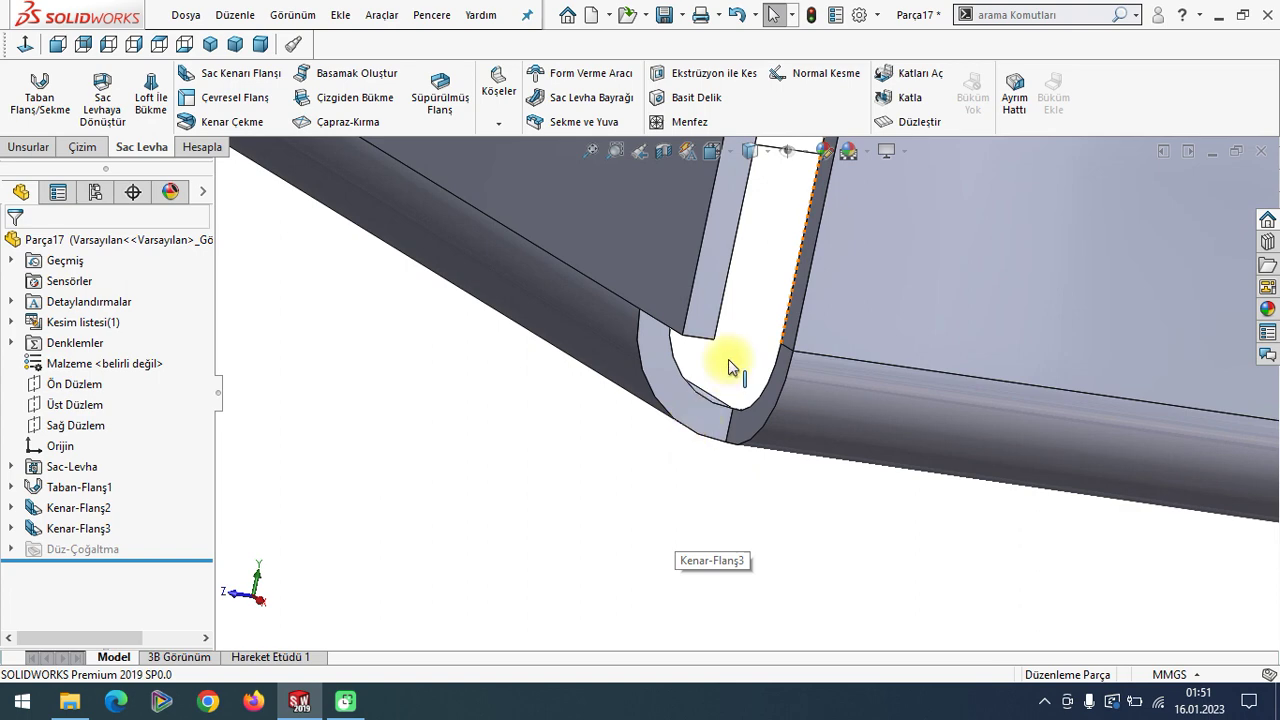
scroll(709, 349, up, 1)
scroll(680, 363, down, 1)
scroll(682, 377, up, 1)
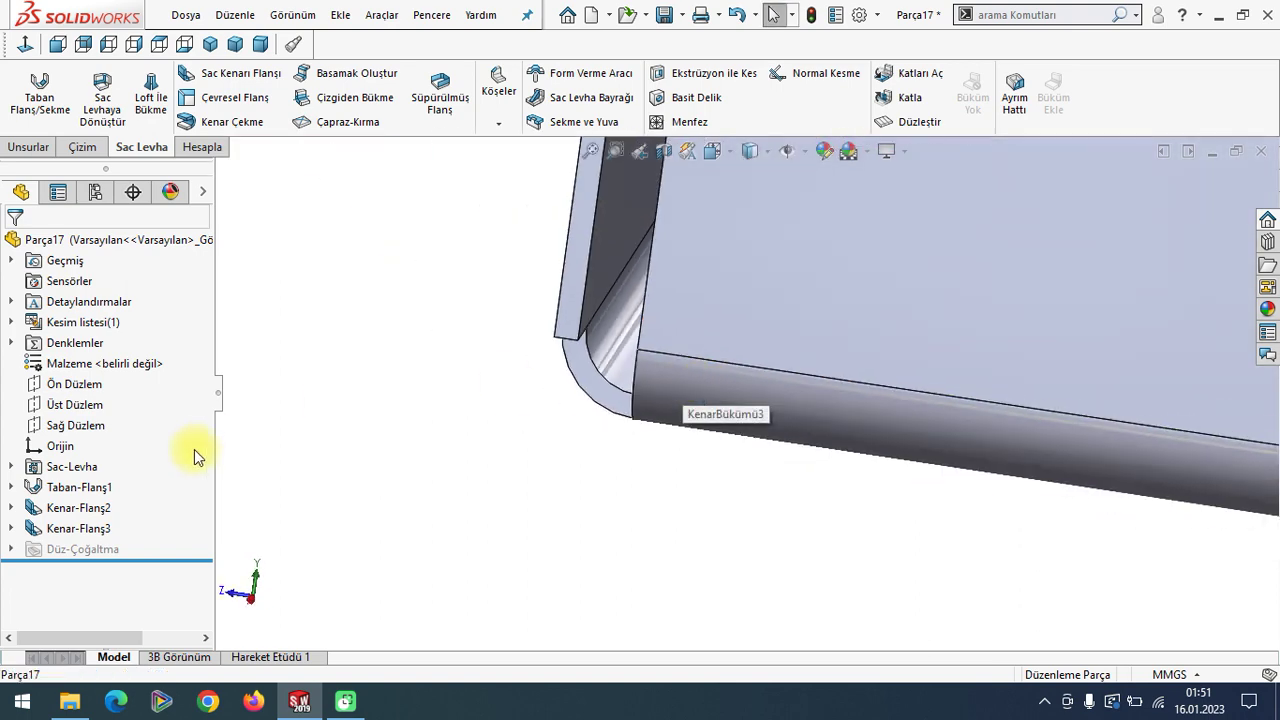
right_click(90, 510)
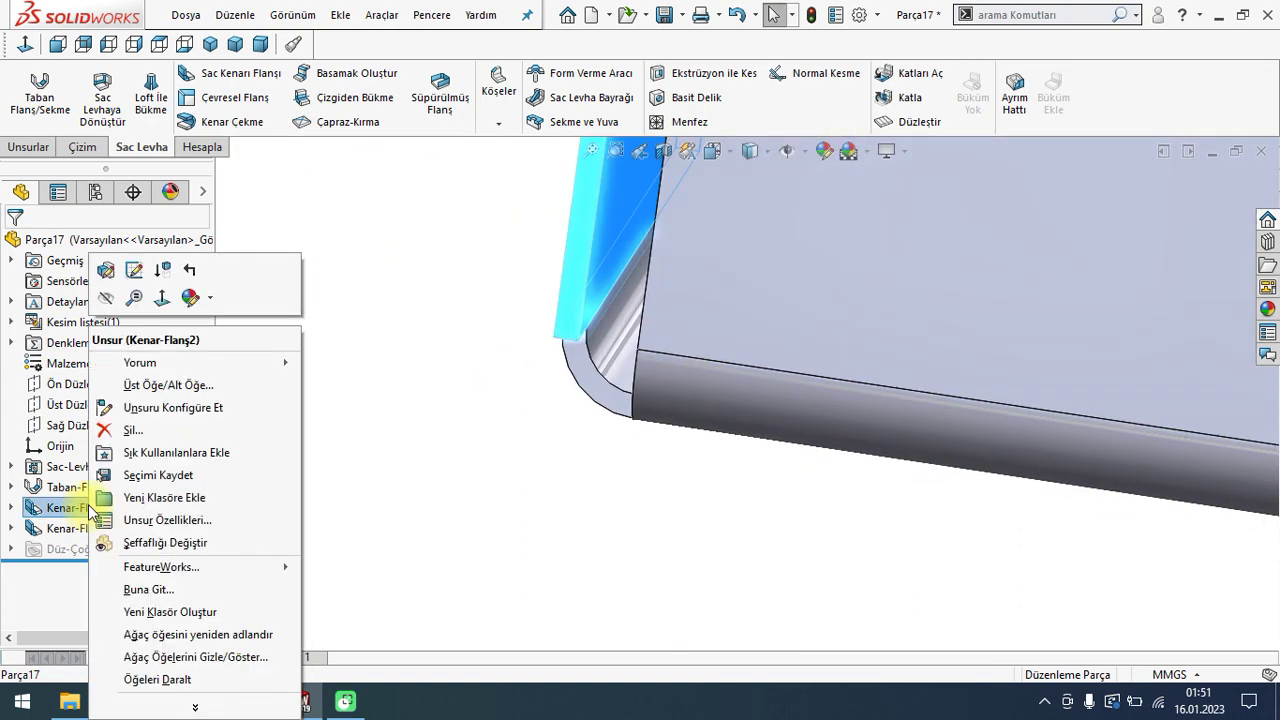
click(118, 272)
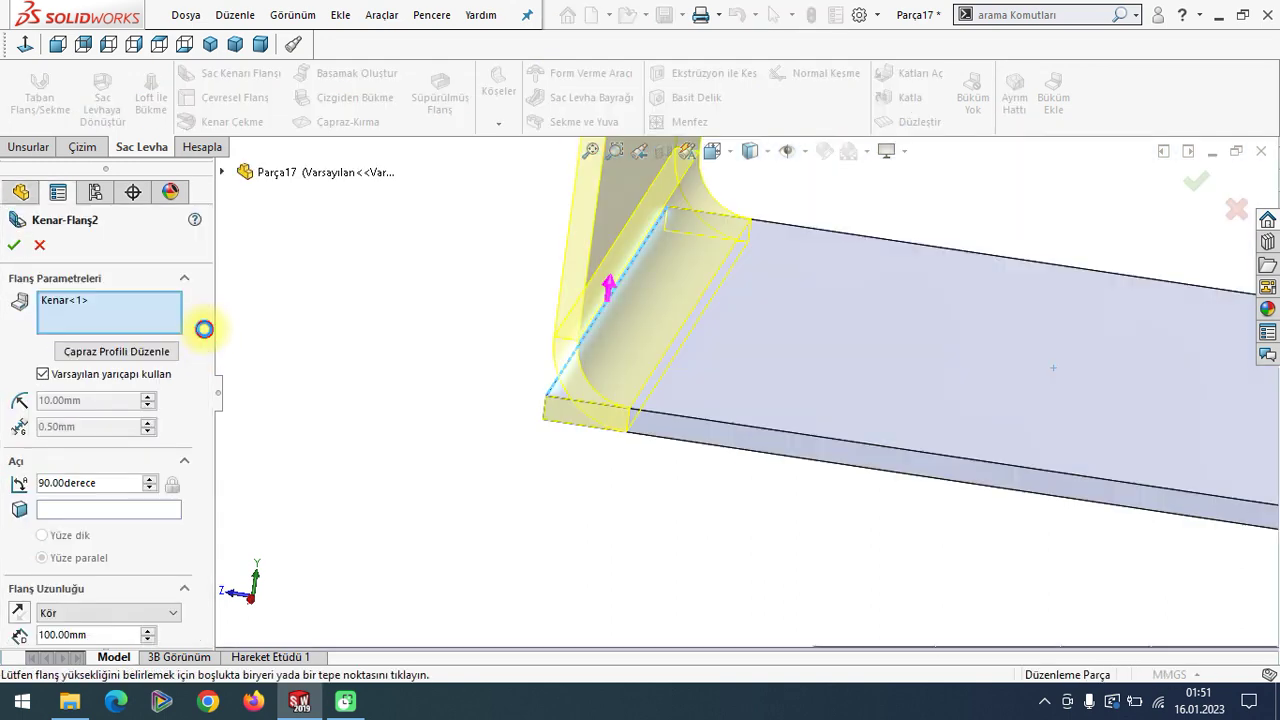
scroll(186, 508, down, 5)
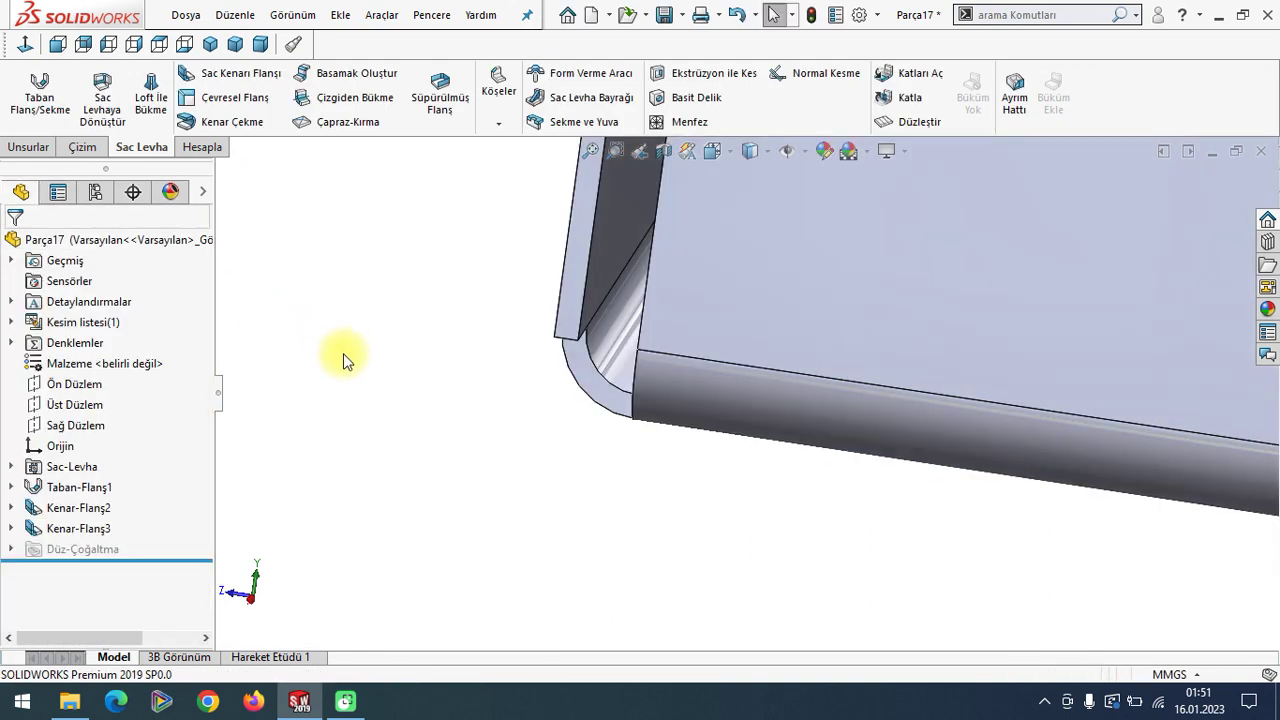
scroll(703, 430, down, 2)
scroll(790, 395, down, 2)
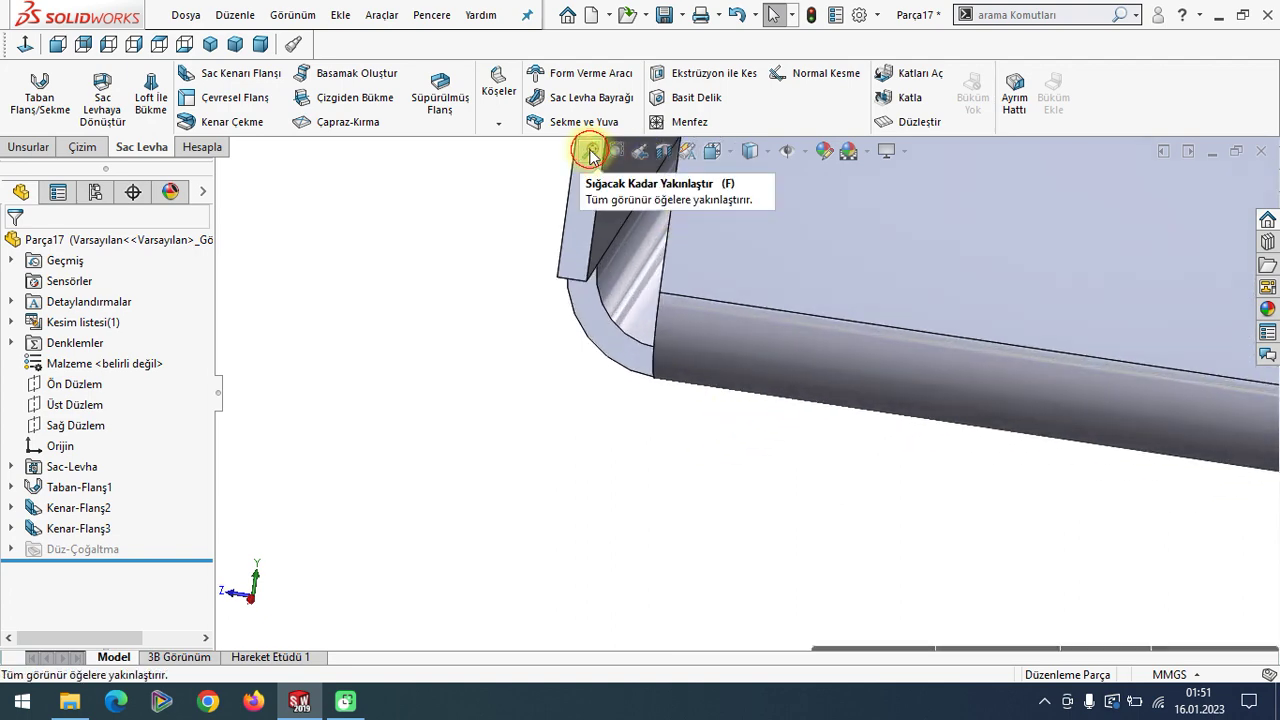
click(590, 151)
mouse_move(708, 393)
middle_down()
mouse_move(777, 349)
mouse_move(694, 437)
mouse_move(500, 563)
mouse_move(591, 427)
mouse_move(686, 423)
mouse_move(672, 409)
mouse_move(771, 371)
mouse_move(737, 429)
mouse_move(709, 400)
mouse_move(689, 429)
mouse_move(737, 414)
mouse_move(675, 432)
mouse_move(748, 430)
middle_up()
right_click(748, 430)
click(666, 543)
mouse_move(770, 478)
middle_down()
mouse_move(743, 408)
mouse_move(737, 423)
mouse_move(592, 305)
middle_up()
click(593, 299)
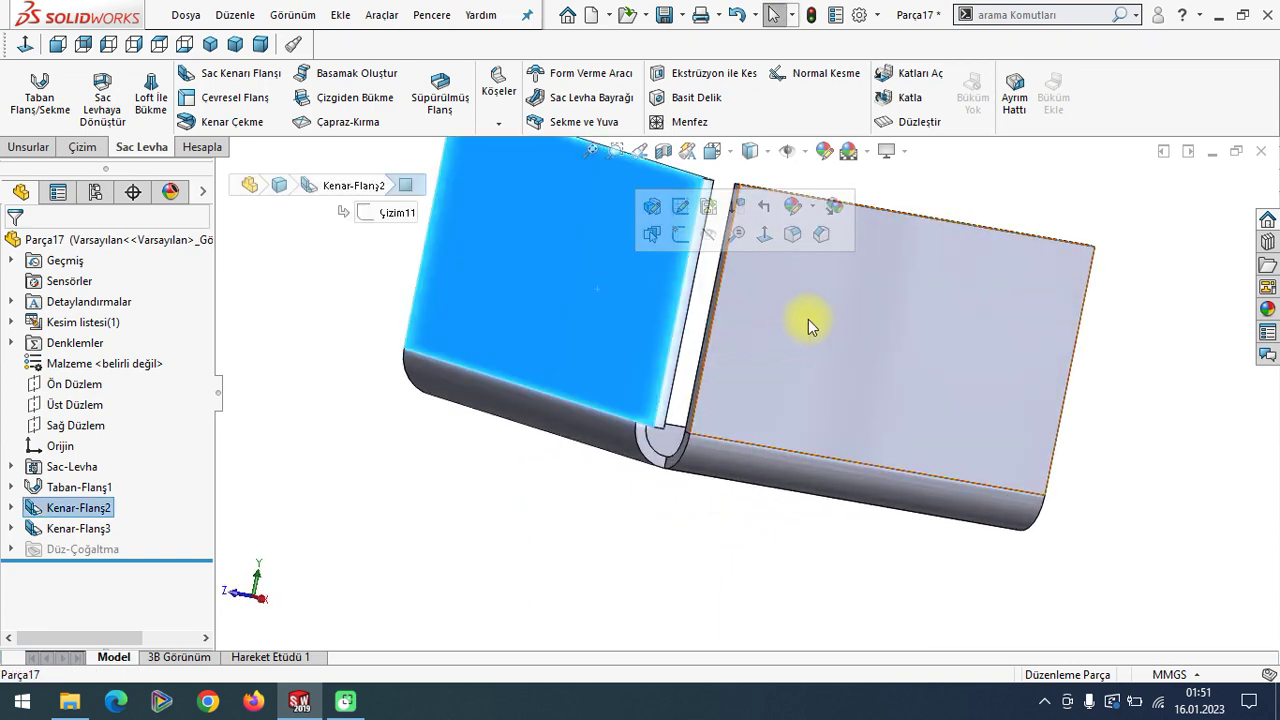
click(862, 298)
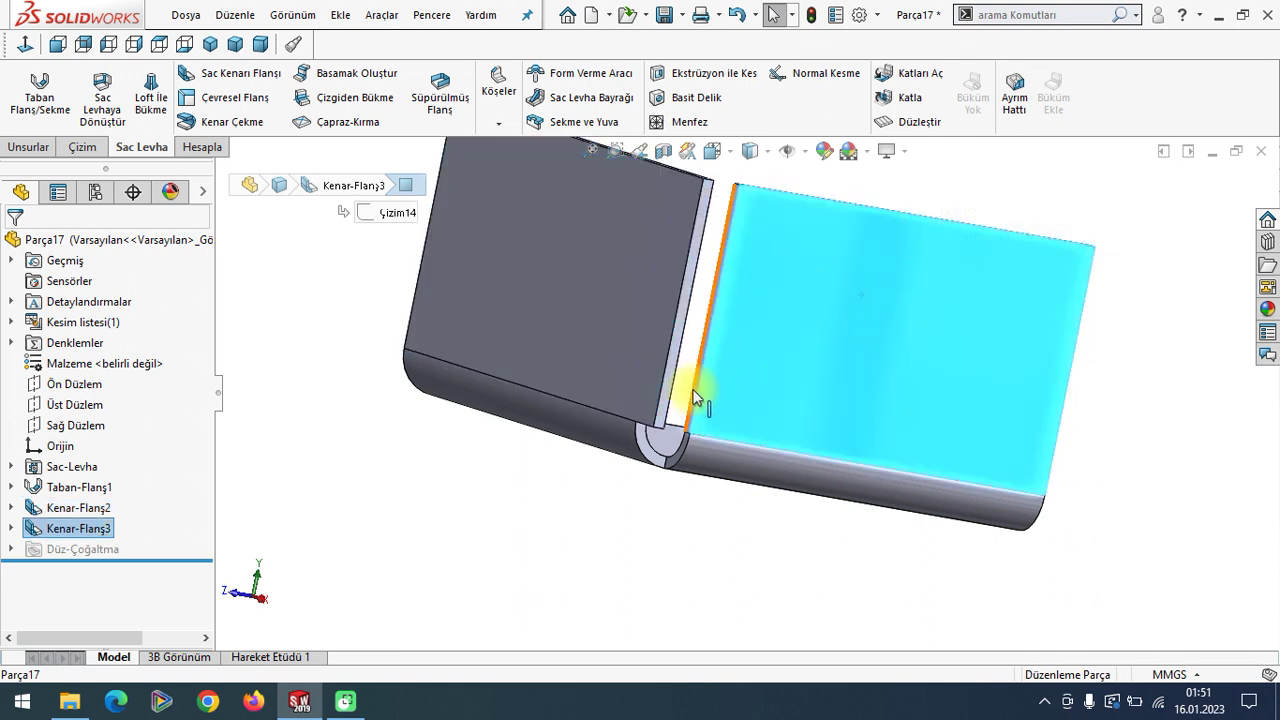
click(578, 478)
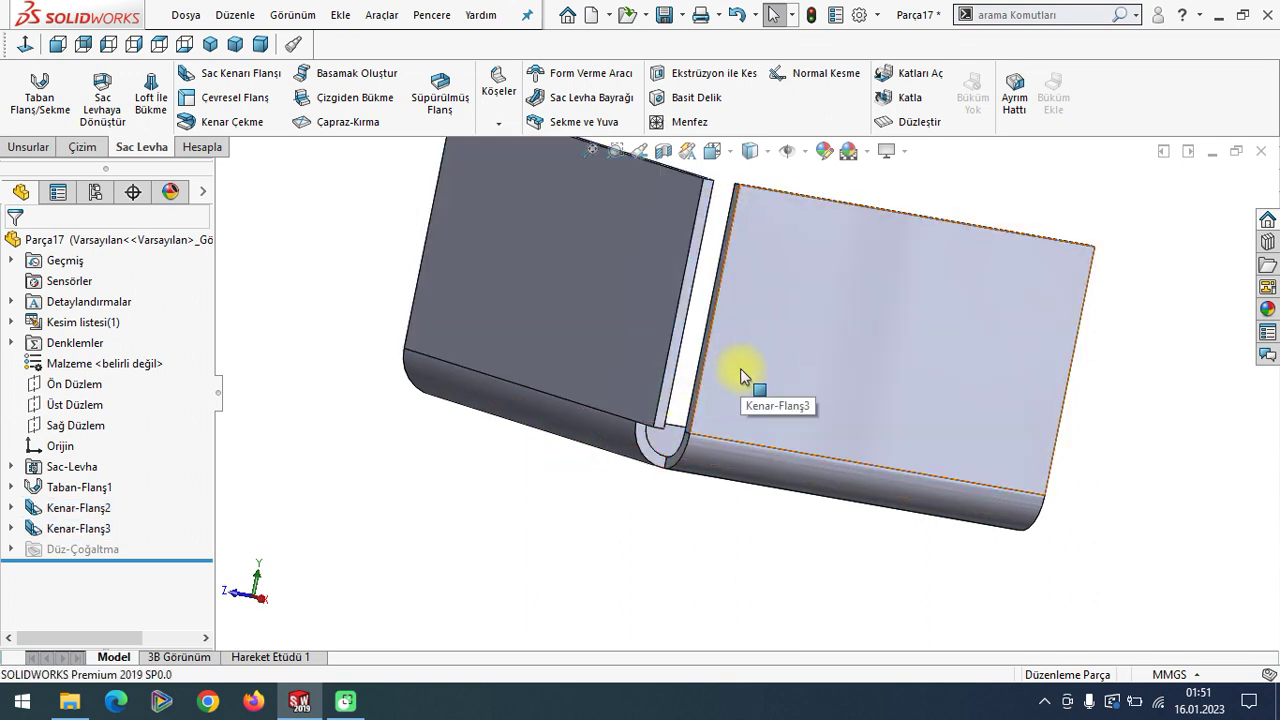
mouse_move(608, 471)
middle_down()
mouse_move(623, 475)
mouse_move(600, 470)
middle_up()
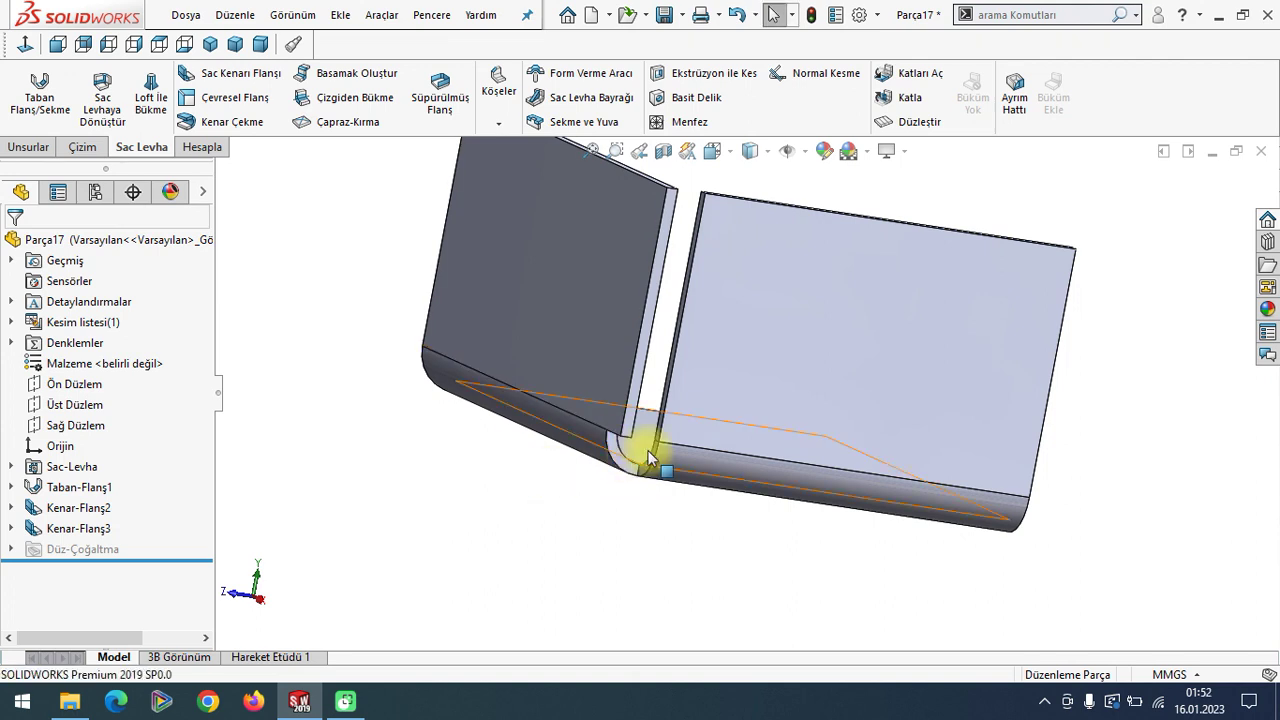
click(789, 332)
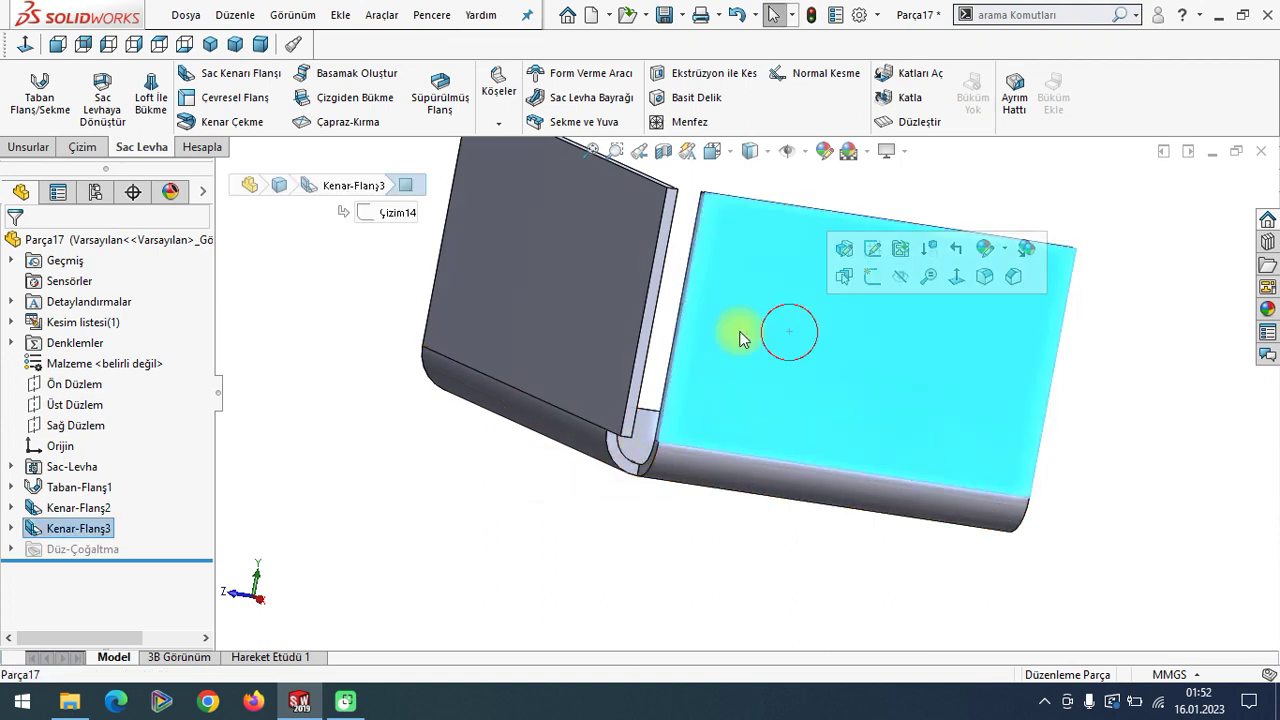
click(416, 430)
middle_drag(689, 287, 686, 317)
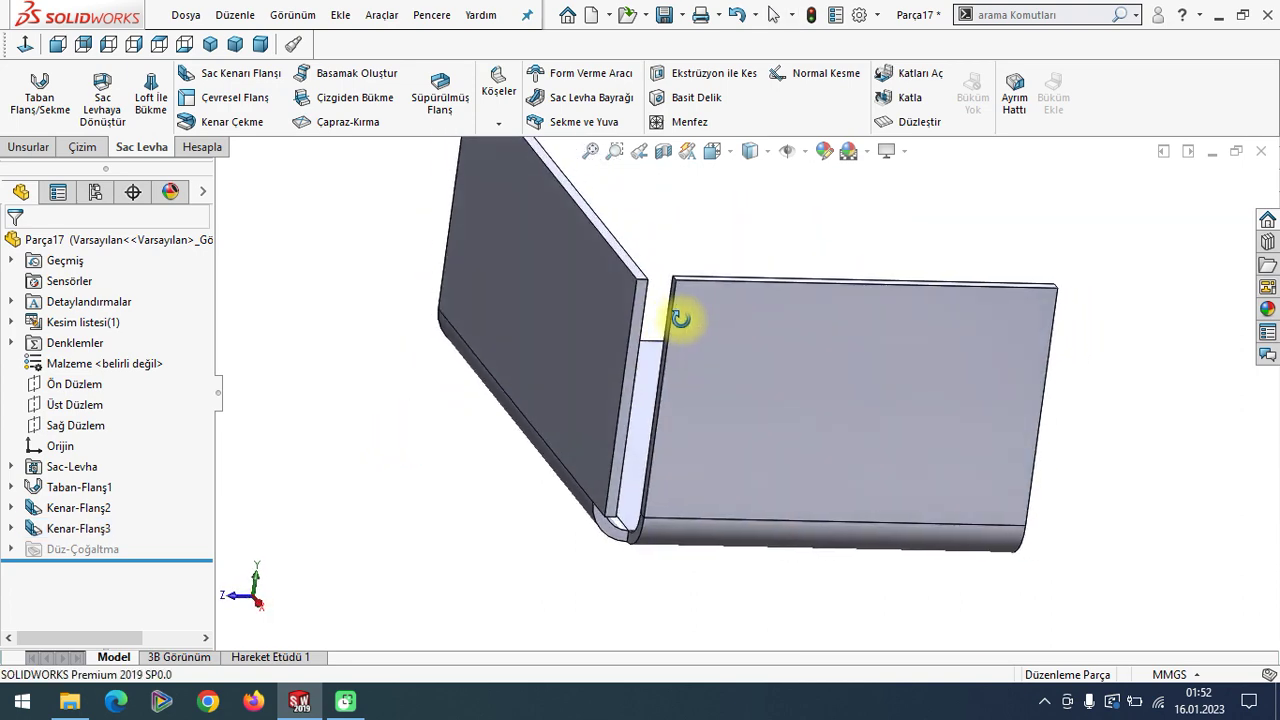
click(498, 126)
click(503, 132)
click(501, 130)
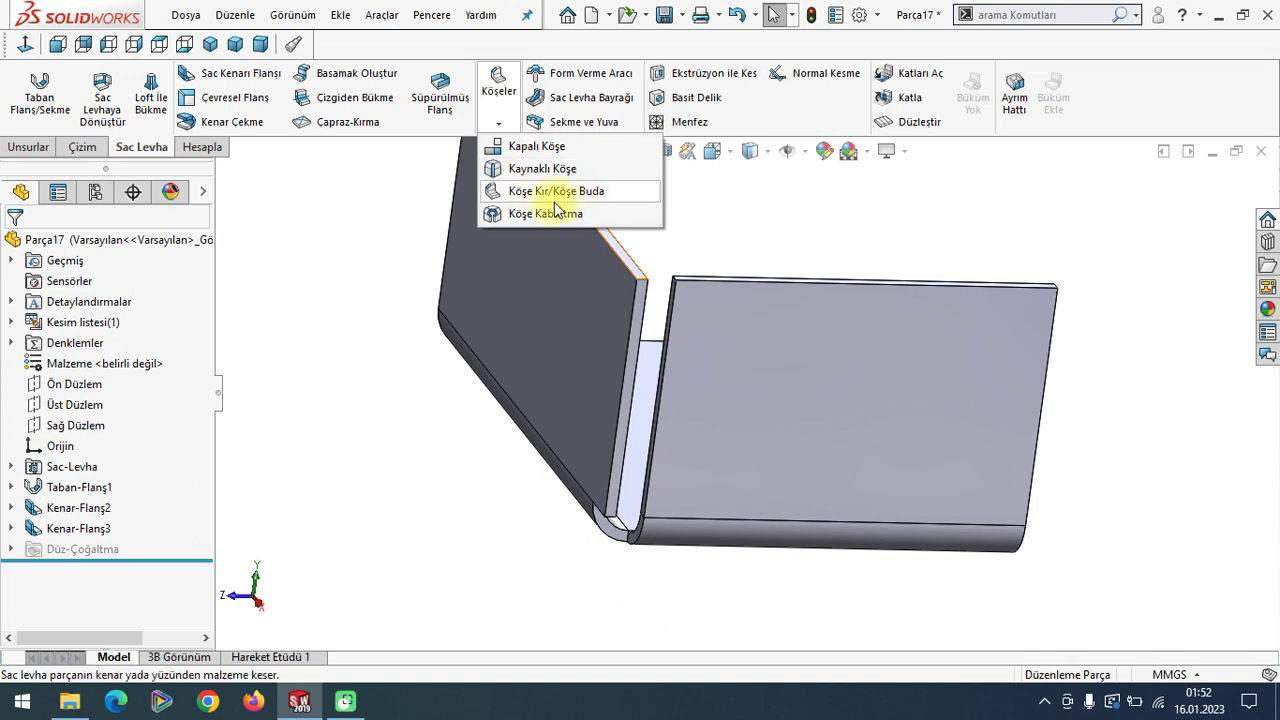
mouse_move(737, 343)
middle_down()
mouse_move(708, 329)
mouse_move(768, 180)
middle_up()
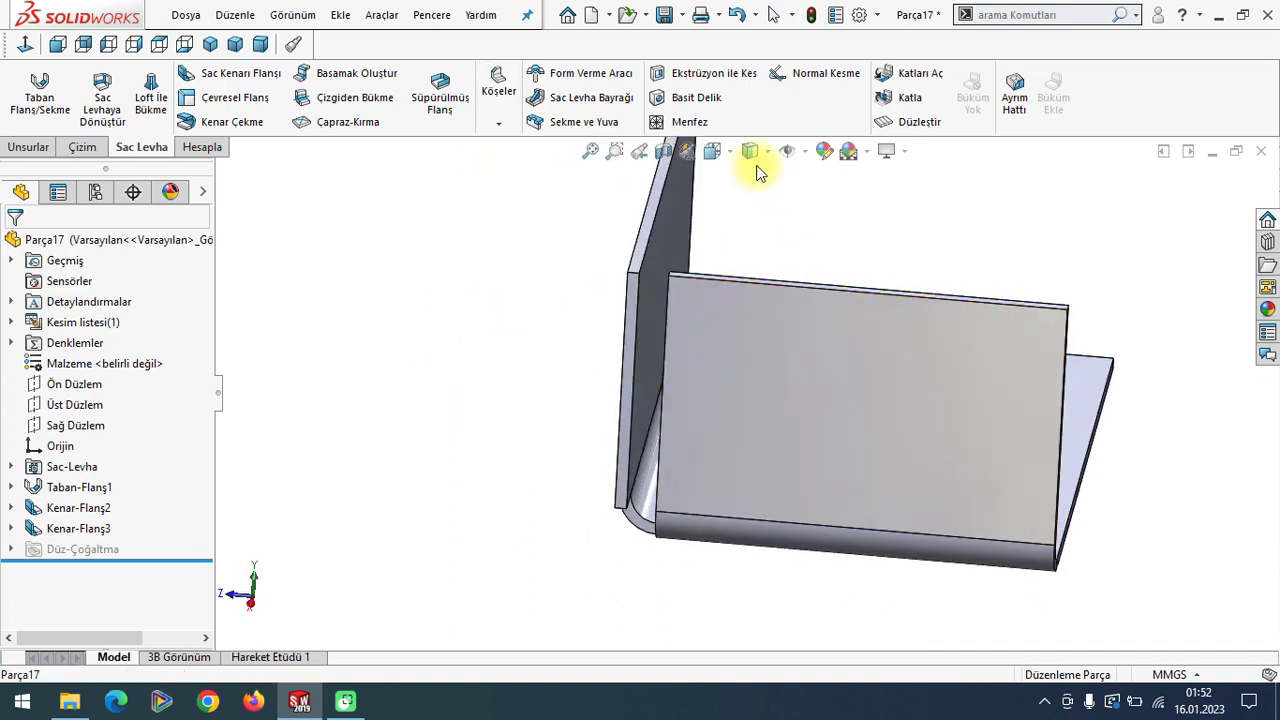
click(589, 150)
mouse_move(771, 443)
middle_down()
mouse_move(694, 409)
mouse_move(629, 449)
mouse_move(751, 423)
mouse_move(709, 457)
middle_up()
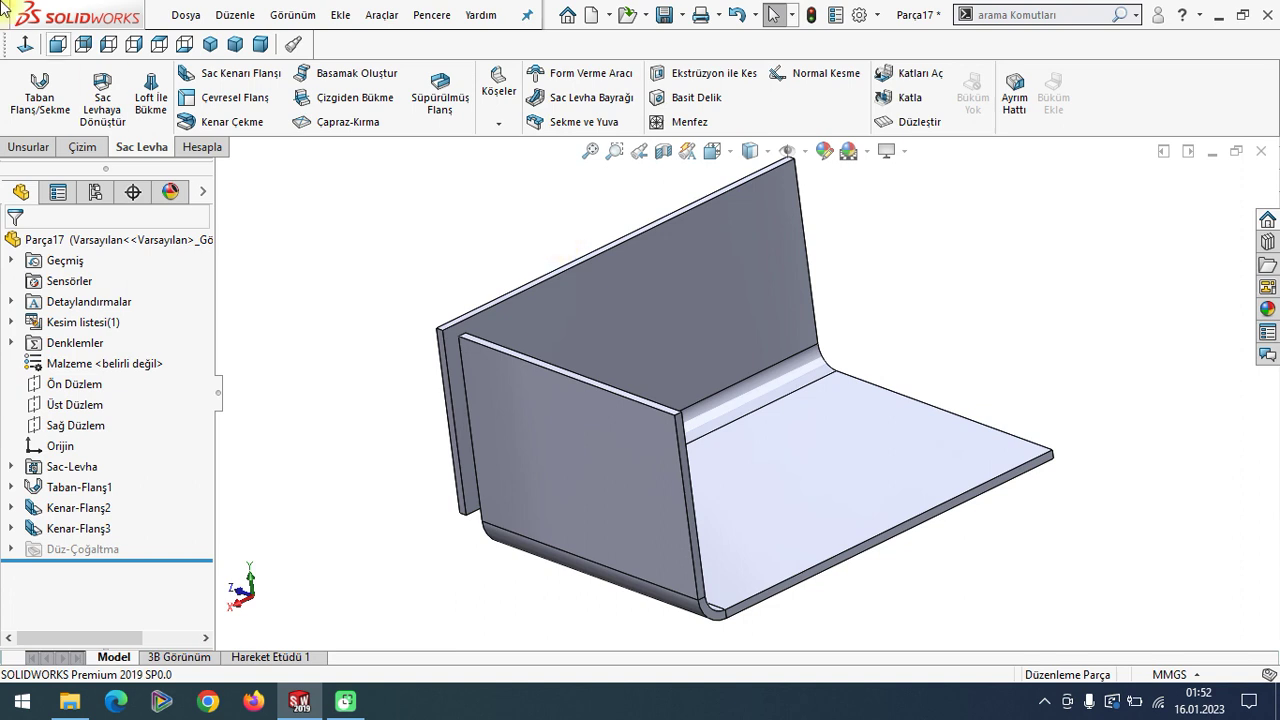
click(59, 102)
click(14, 245)
click(590, 151)
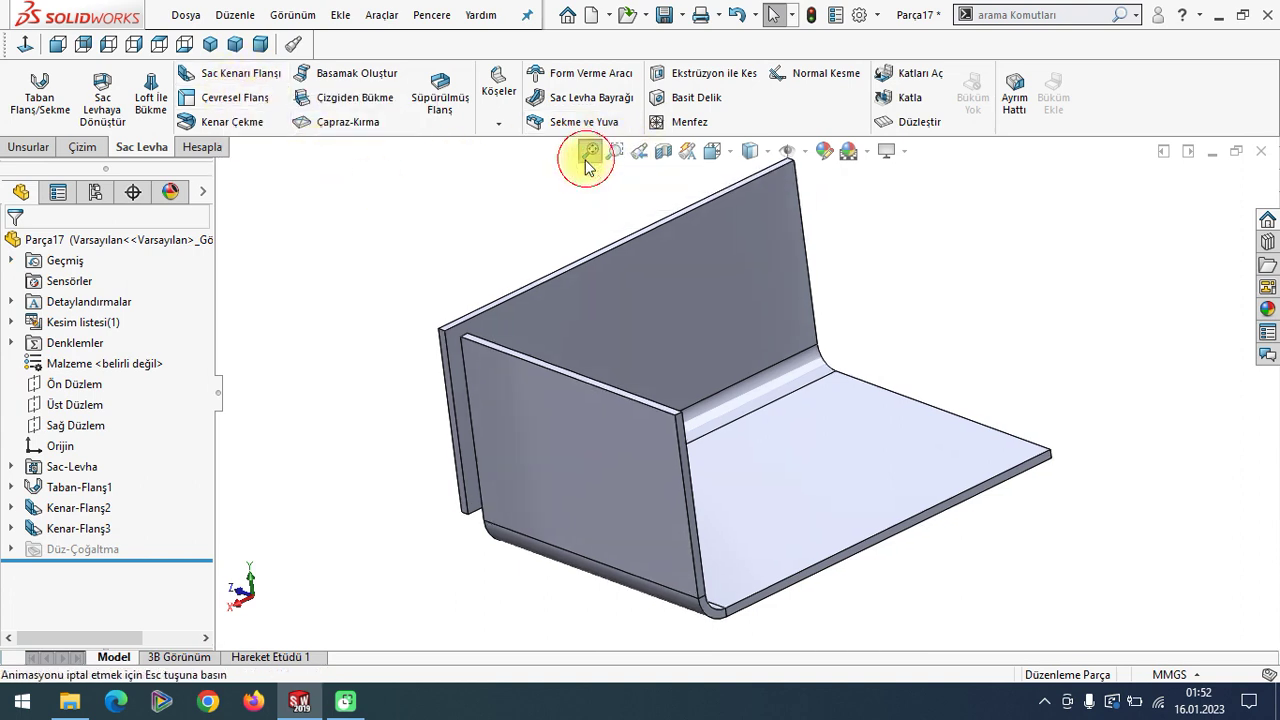
middle_drag(438, 327, 467, 310)
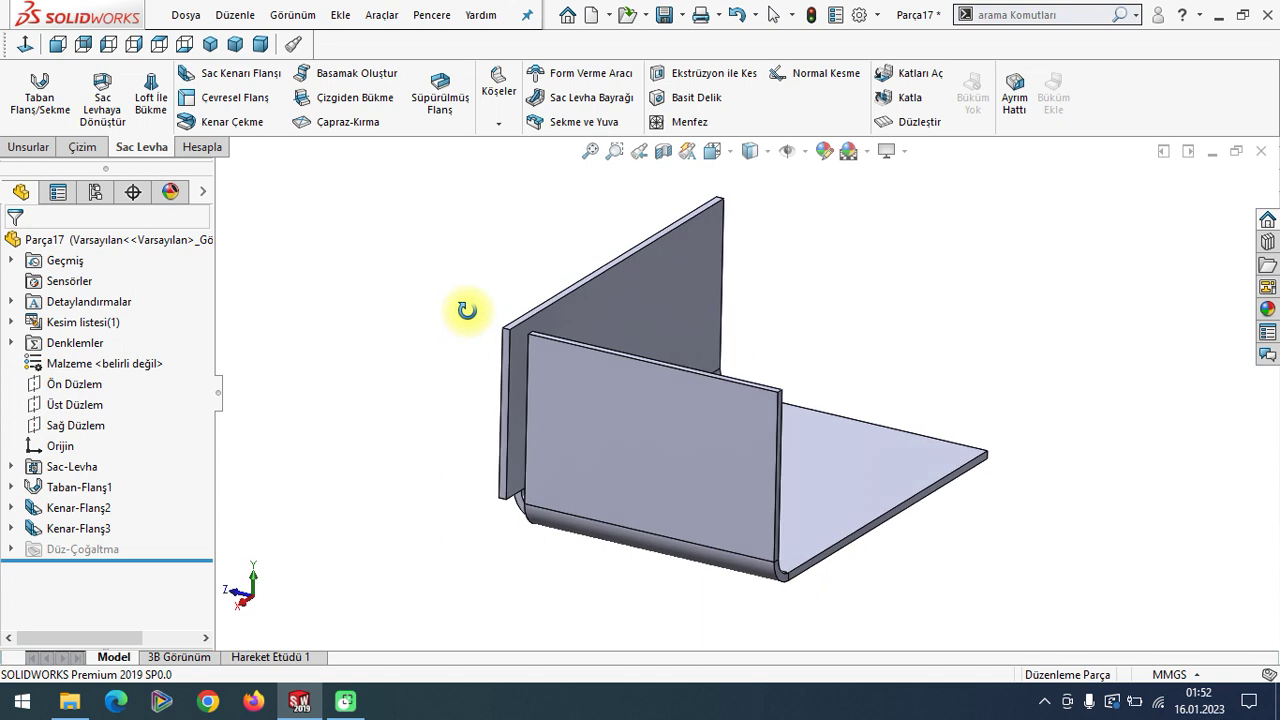
middle_drag(467, 310, 466, 323)
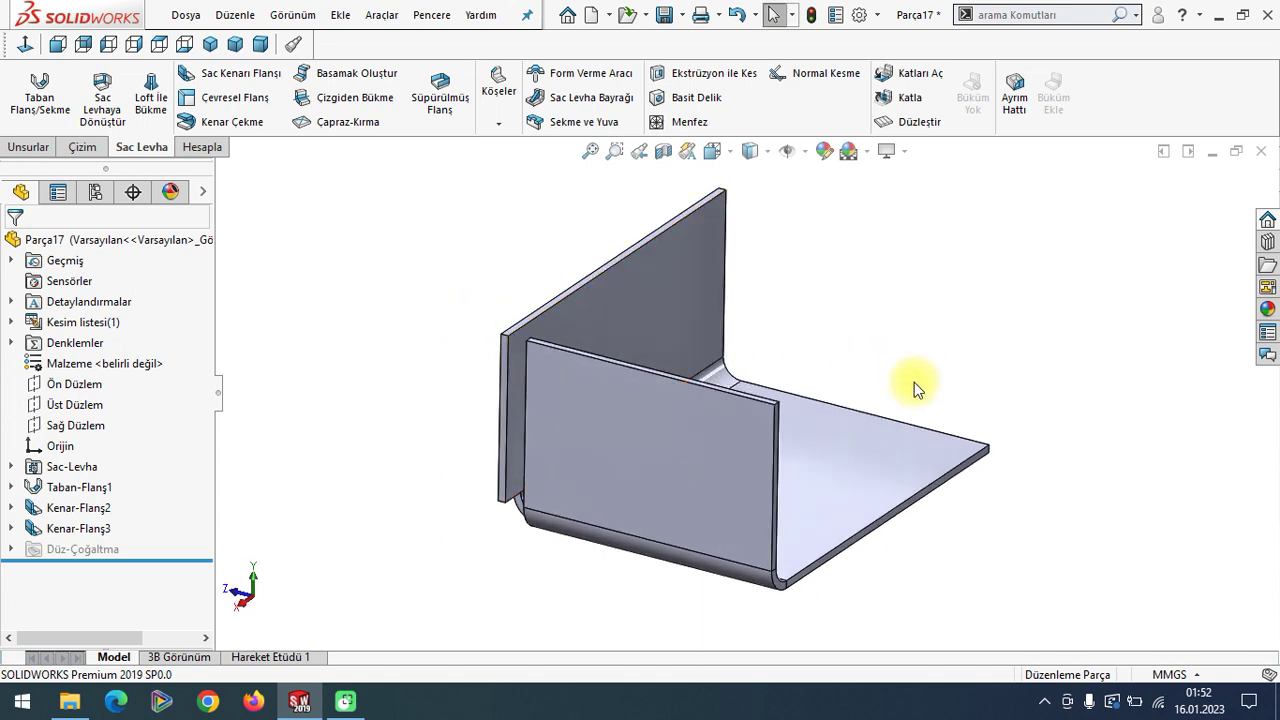